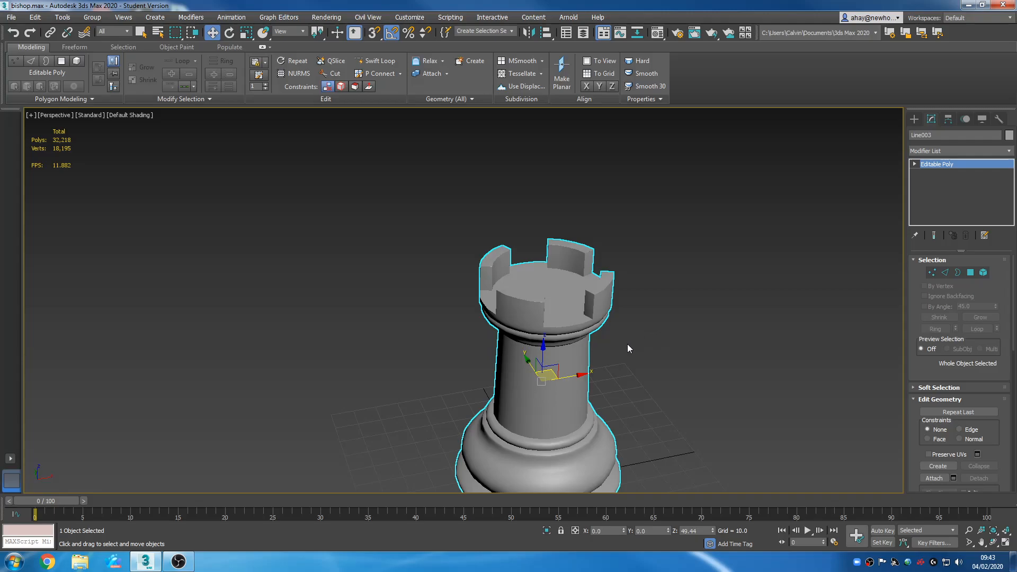
Examine the rook's crown with edged faces shown and hidden, including the battlement corners, and look over the whole piece in plain shading
scroll(626, 344, up, 5)
scroll(491, 343, up, 3)
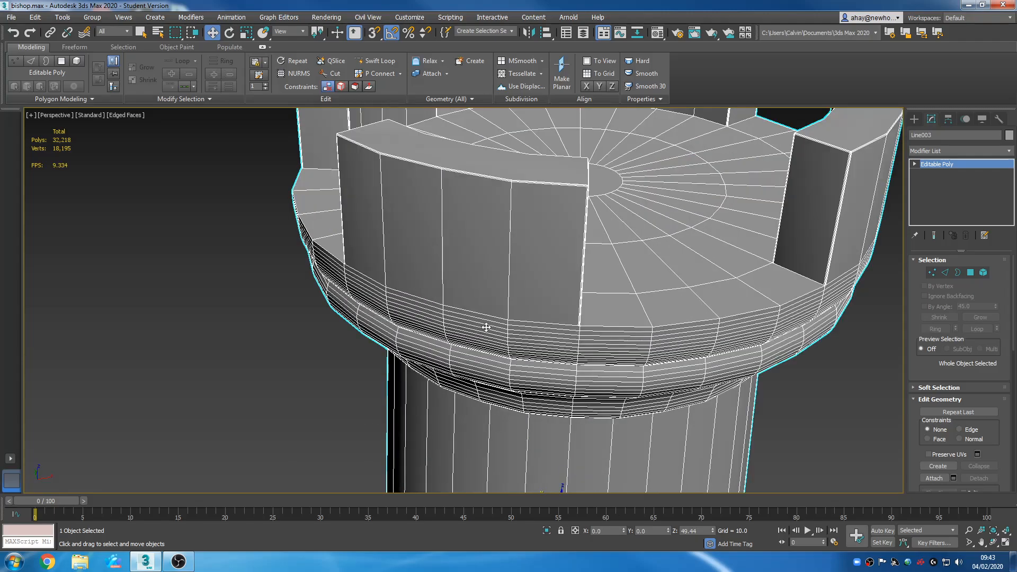
scroll(558, 324, up, 4)
scroll(520, 343, up, 8)
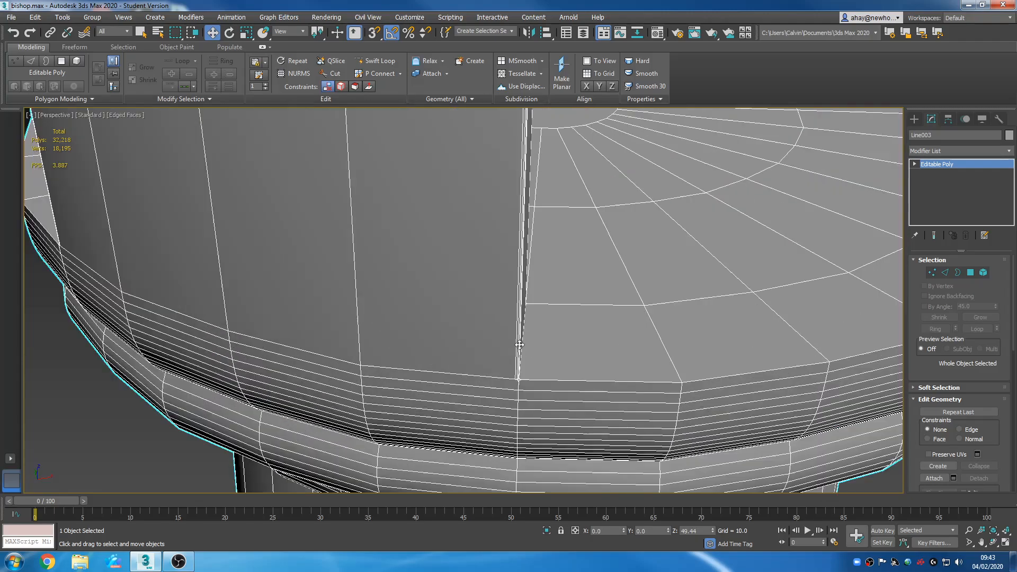
scroll(486, 403, down, 15)
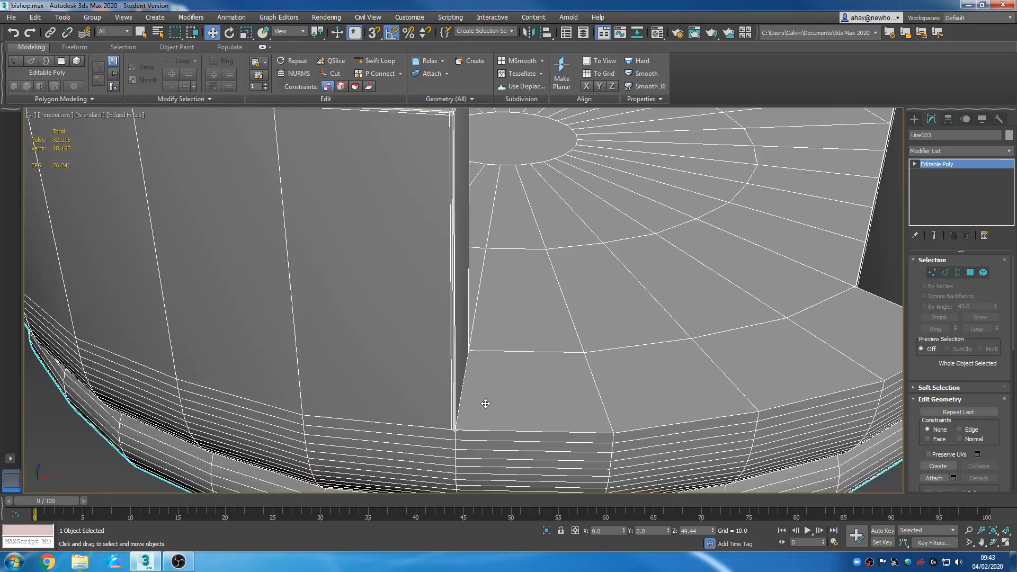
key(F4)
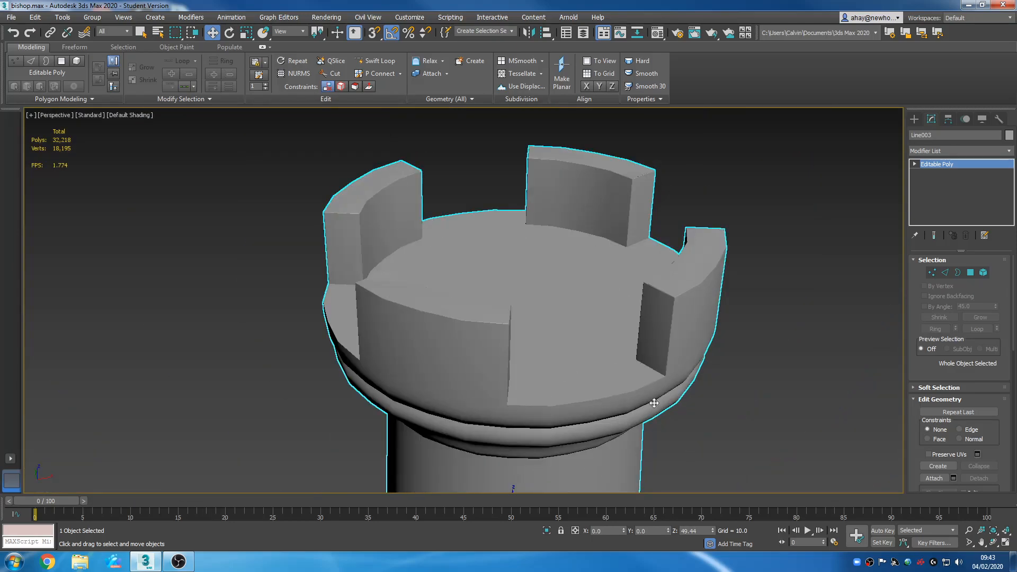
scroll(653, 403, down, 8)
scroll(620, 381, up, 6)
scroll(551, 222, up, 6)
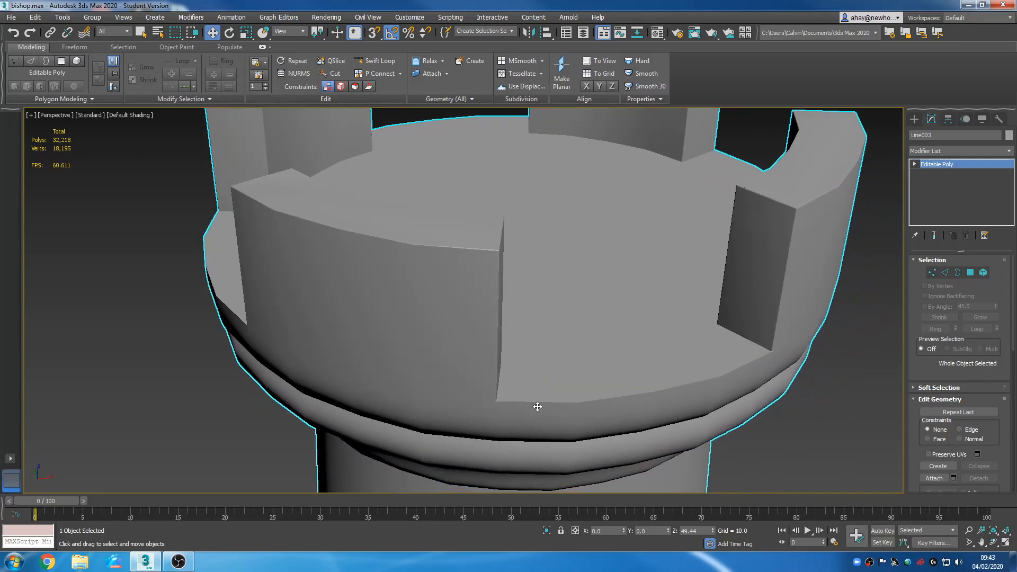
scroll(532, 397, up, 8)
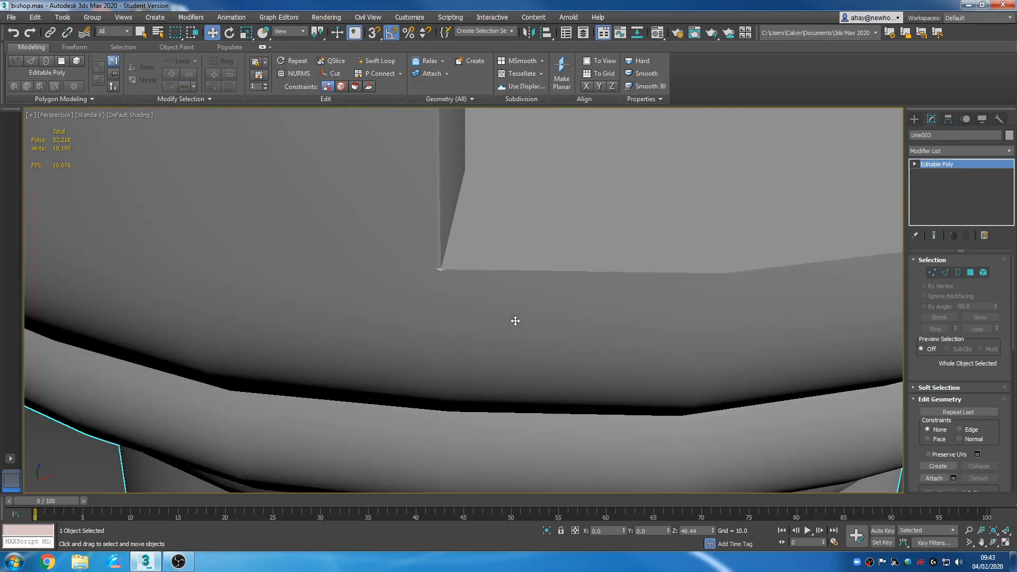
scroll(567, 341, down, 4)
alt+middle_drag(504, 351, 389, 358)
middle_drag(389, 357, 742, 359)
middle_drag(384, 285, 653, 321)
scroll(568, 329, down, 4)
middle_drag(688, 454, 624, 351)
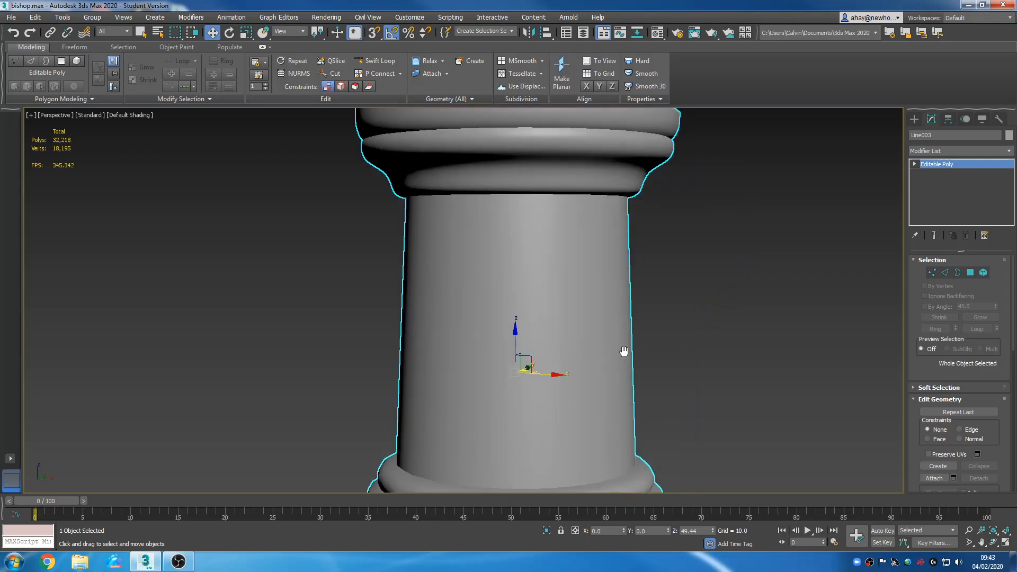
scroll(623, 351, down, 5)
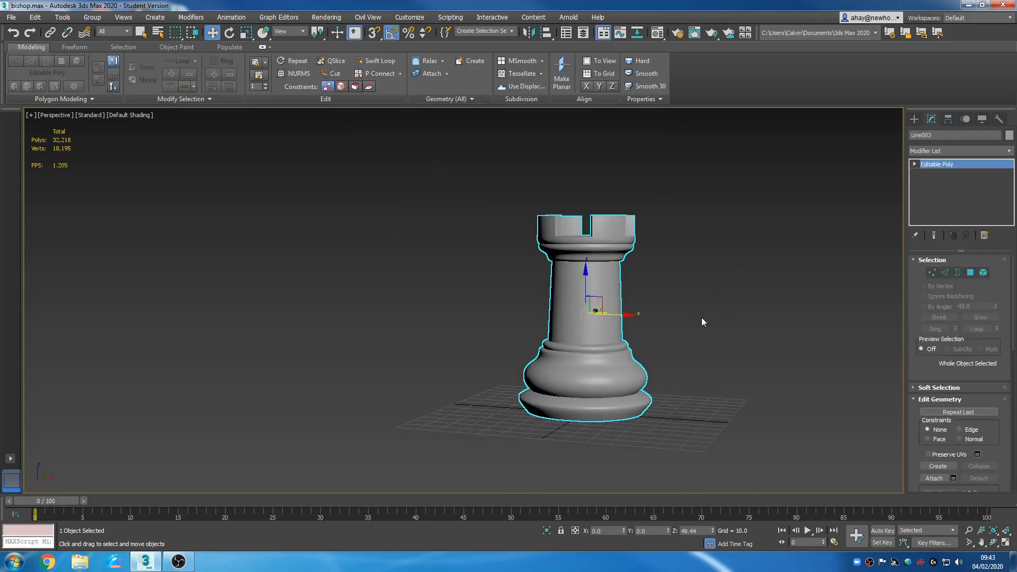
middle_drag(725, 293, 763, 314)
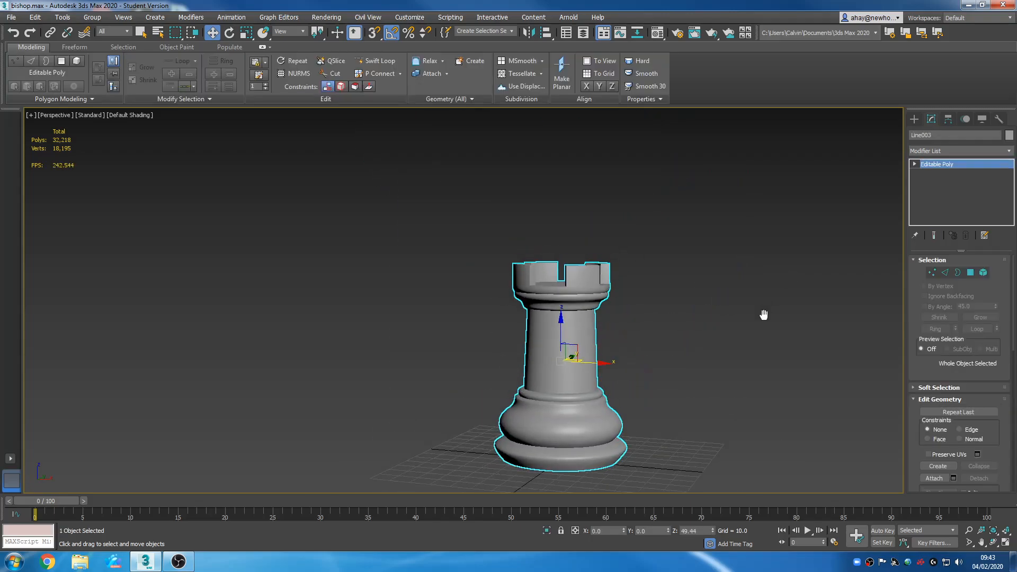
Apply an OpenSubdiv modifier to the rook and set its iterations to 2
click(952, 150)
key(s)
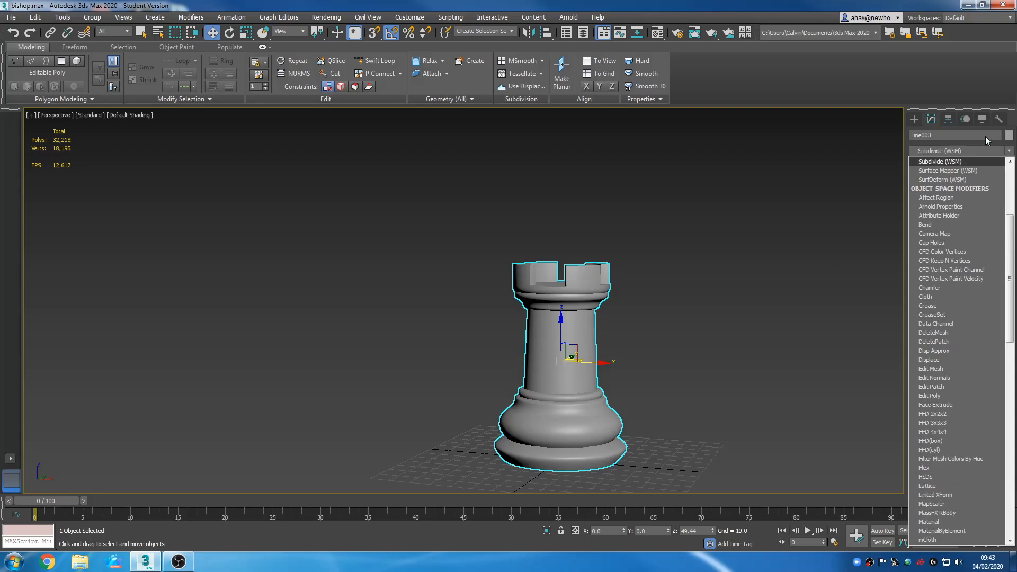
key(o)
key(Return)
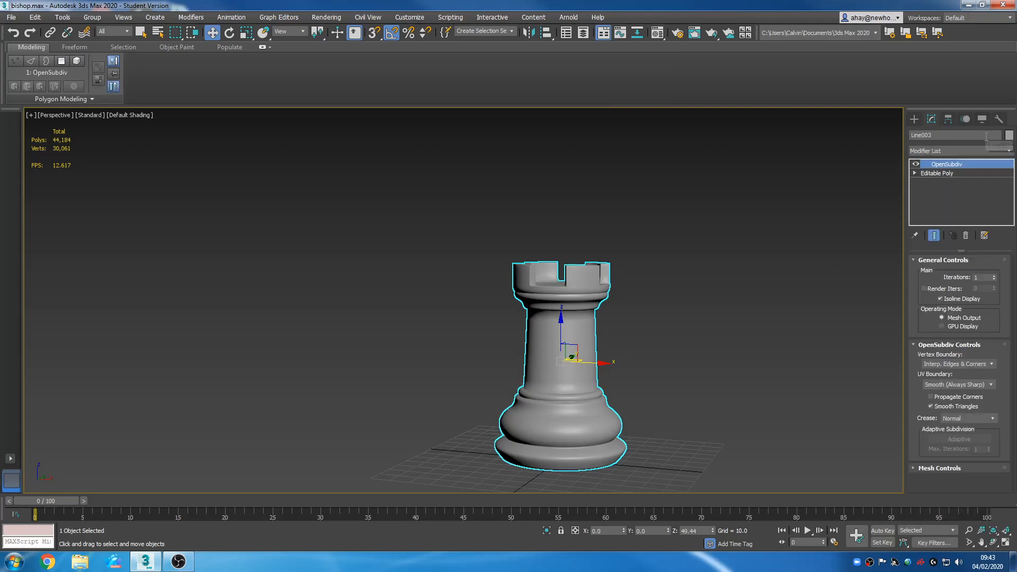
middle_drag(683, 404, 693, 405)
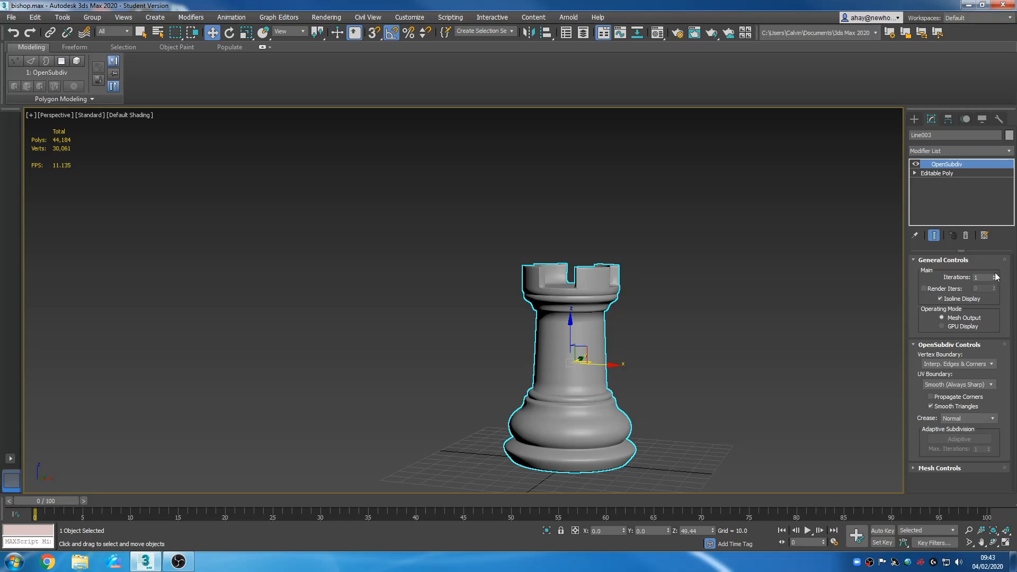
right_click(960, 261)
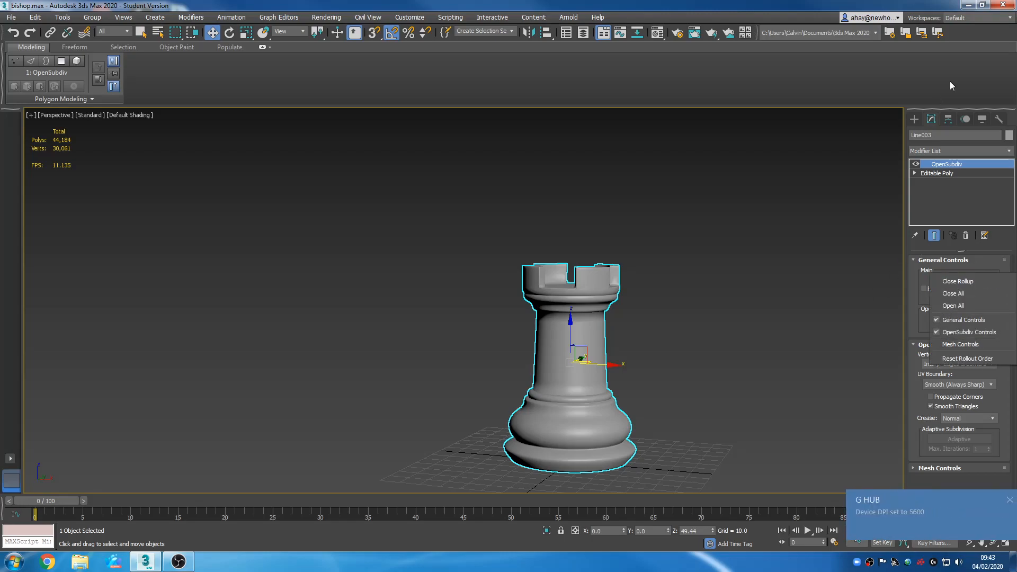
click(911, 260)
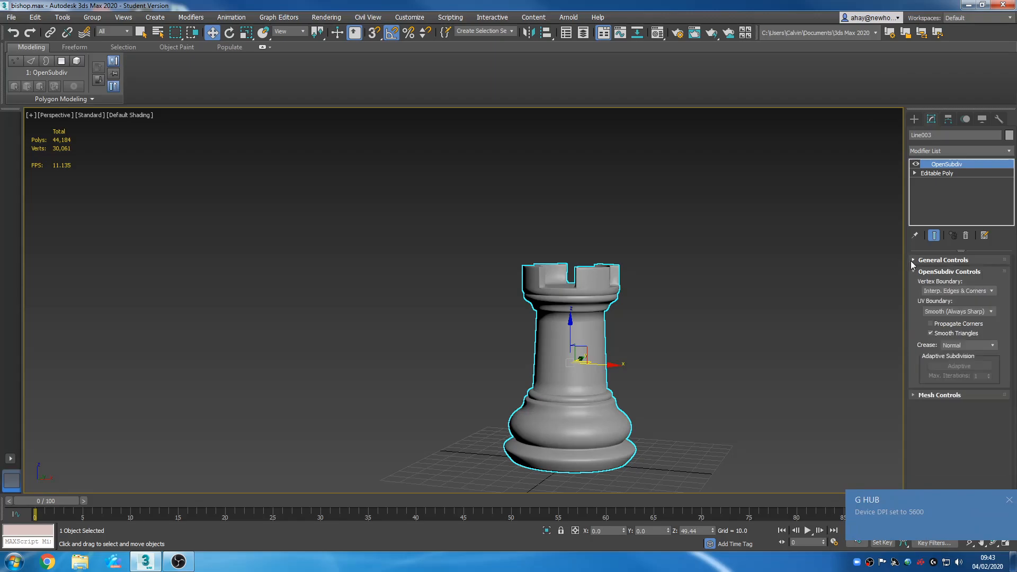
click(979, 261)
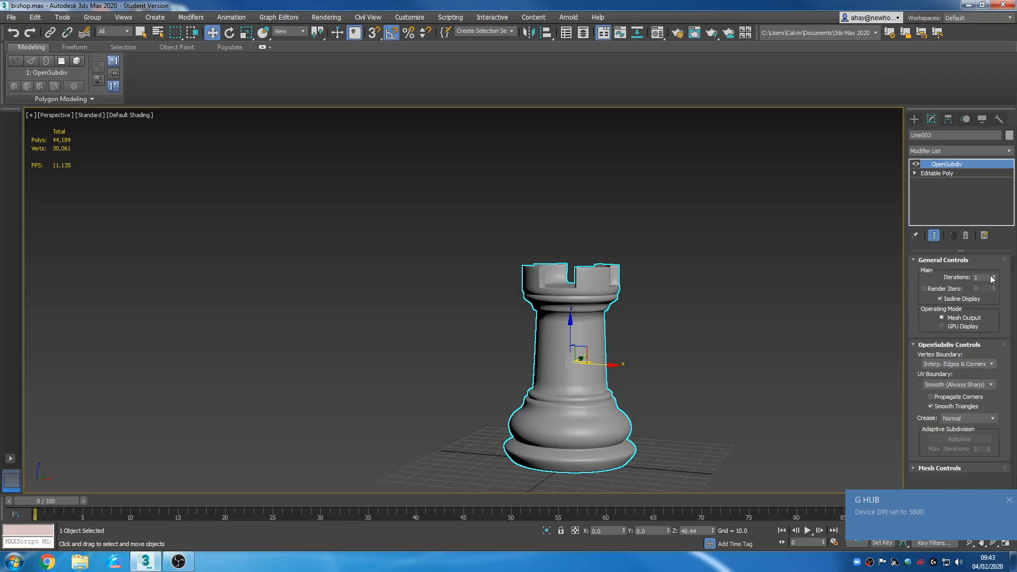
click(994, 276)
Inspect the smoothed shading of the rook's base rings, shaft and the collar below the crown
scroll(776, 340, up, 5)
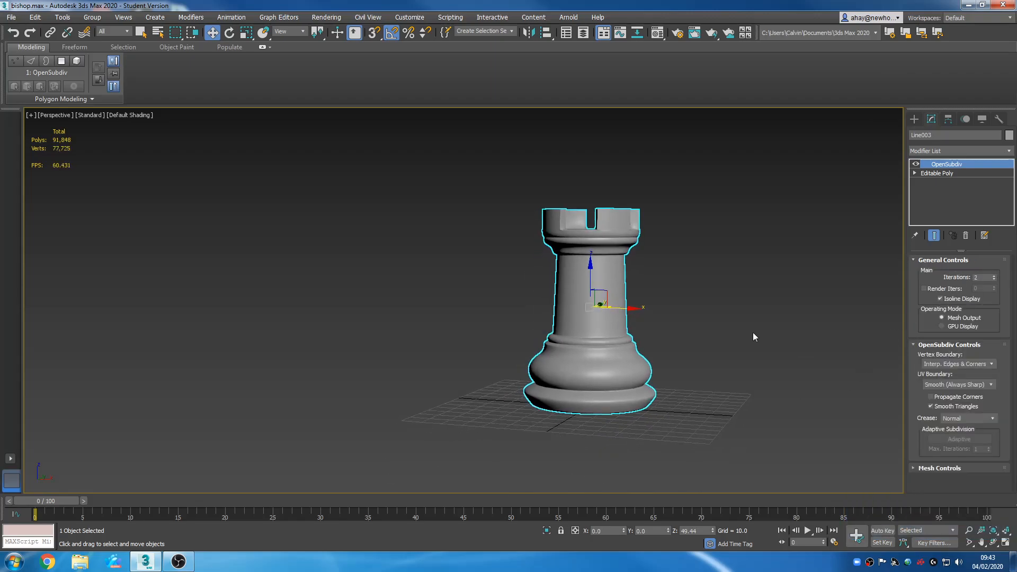
scroll(623, 383, up, 2)
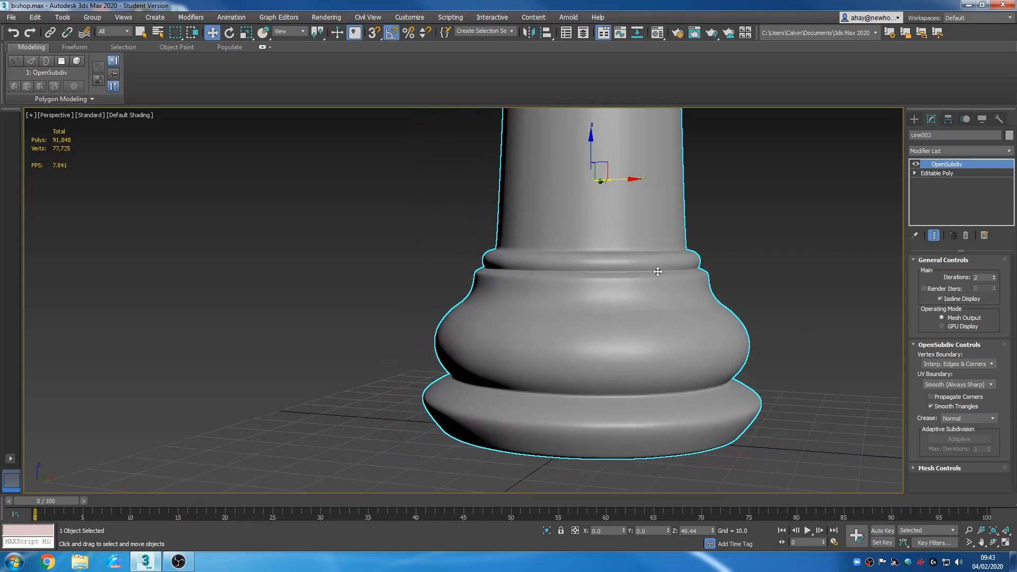
scroll(657, 271, up, 3)
middle_drag(676, 257, 617, 365)
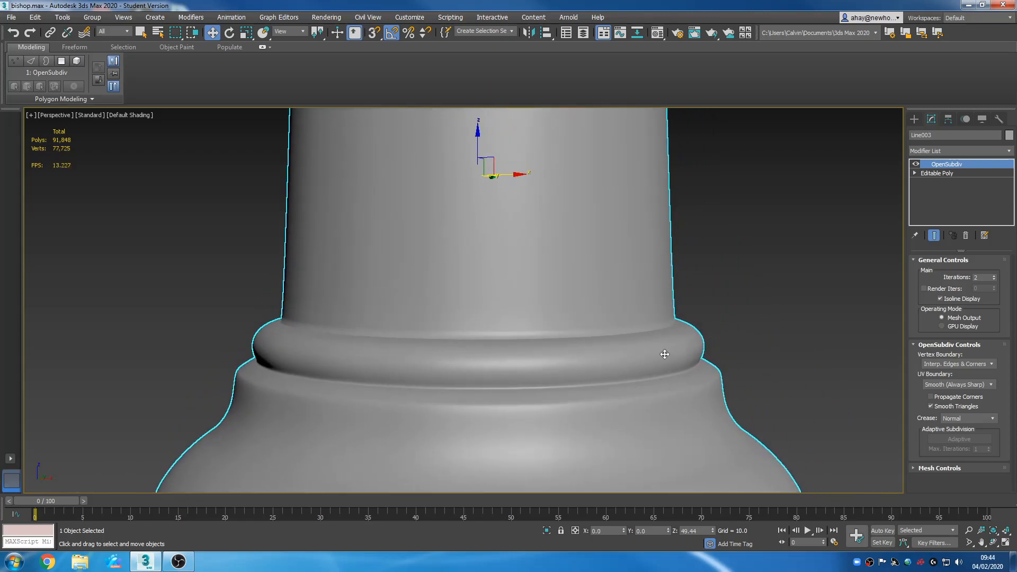
middle_drag(648, 192, 594, 427)
scroll(608, 345, down, 4)
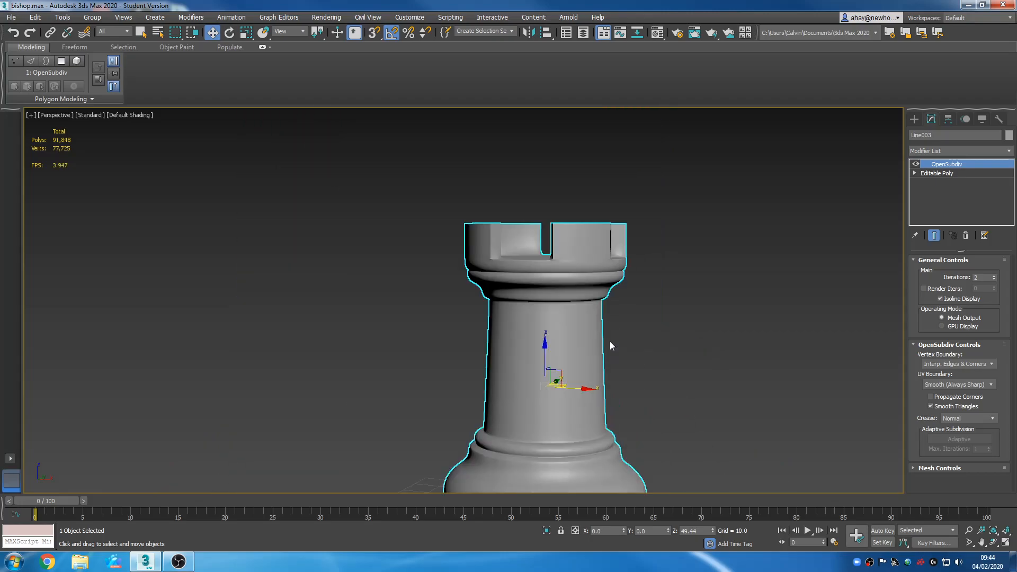
scroll(598, 296, up, 3)
scroll(598, 316, up, 4)
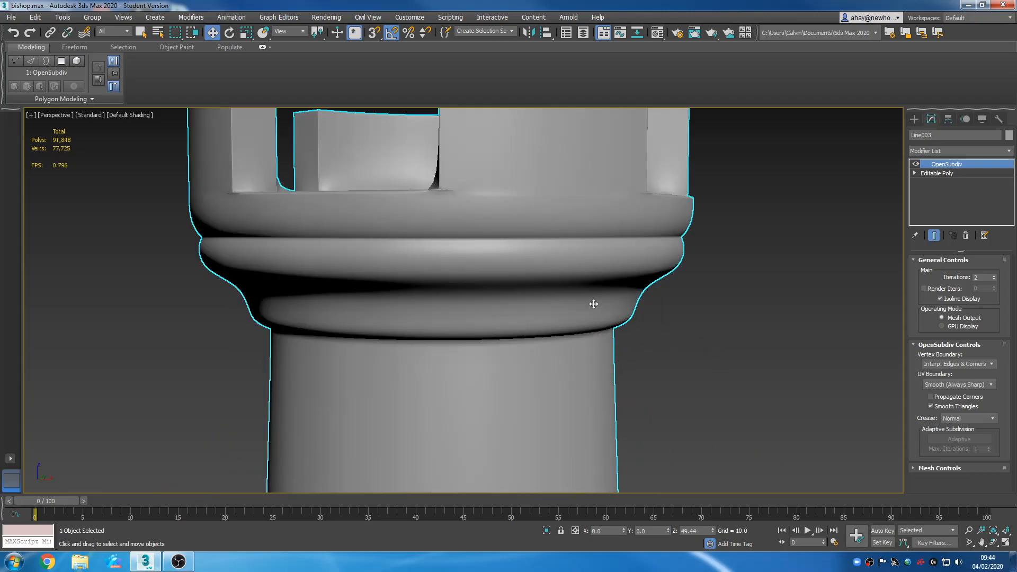
Display edged faces and inspect the subdivided mesh around the collar and at the inner and outer corners of the battlements
key(F4)
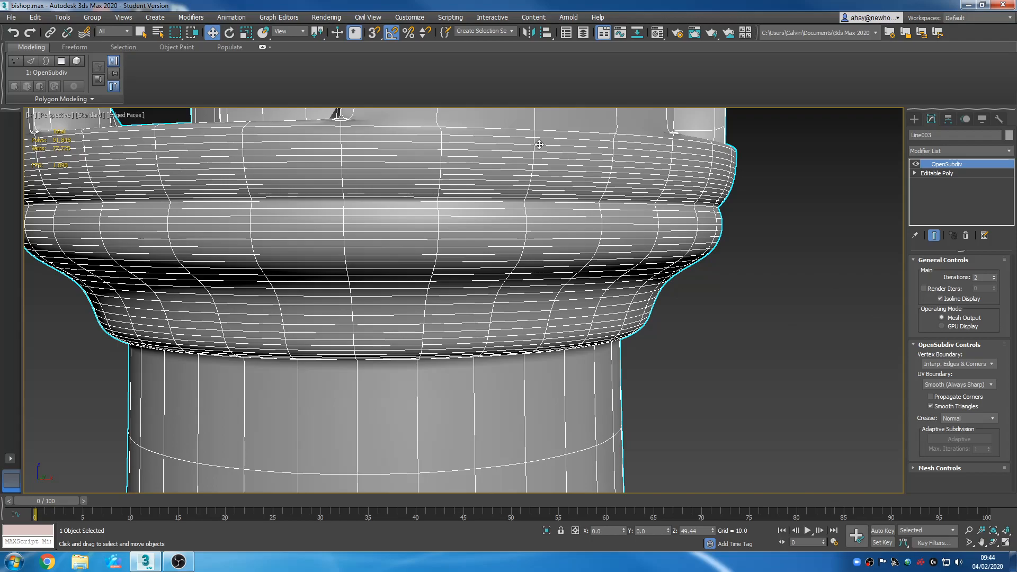
scroll(593, 309, down, 3)
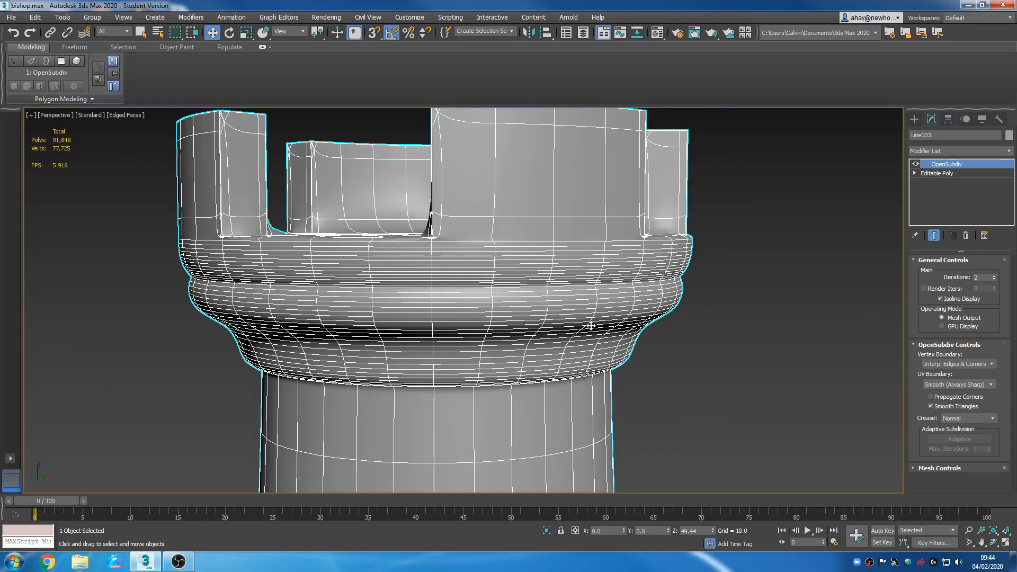
scroll(663, 340, down, 5)
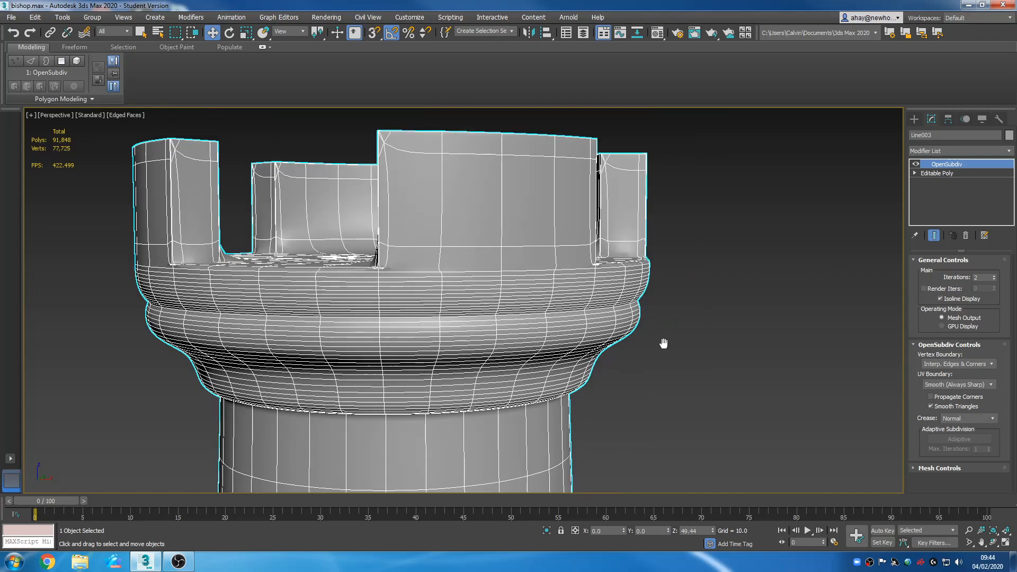
scroll(587, 338, up, 8)
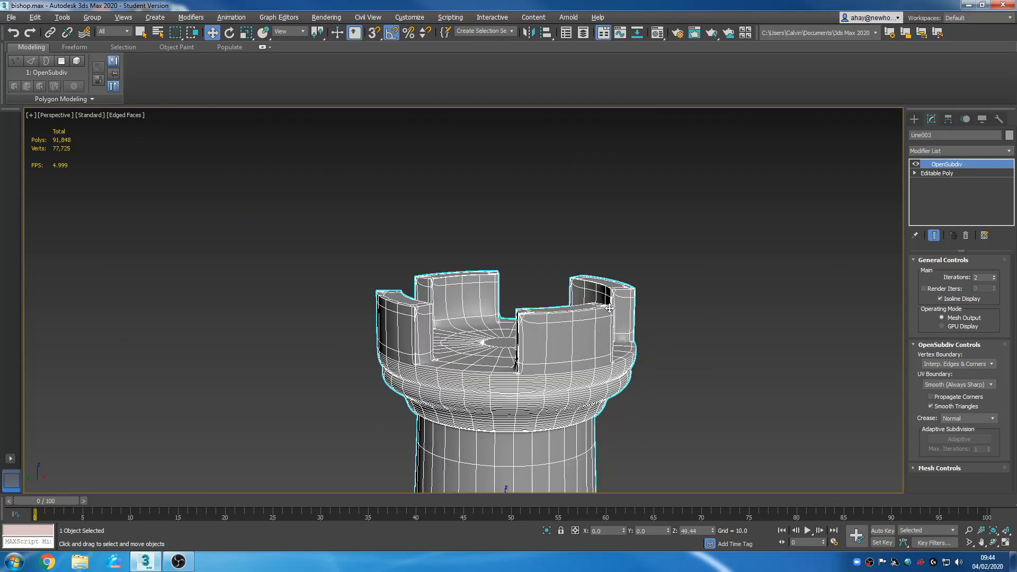
scroll(600, 320, up, 6)
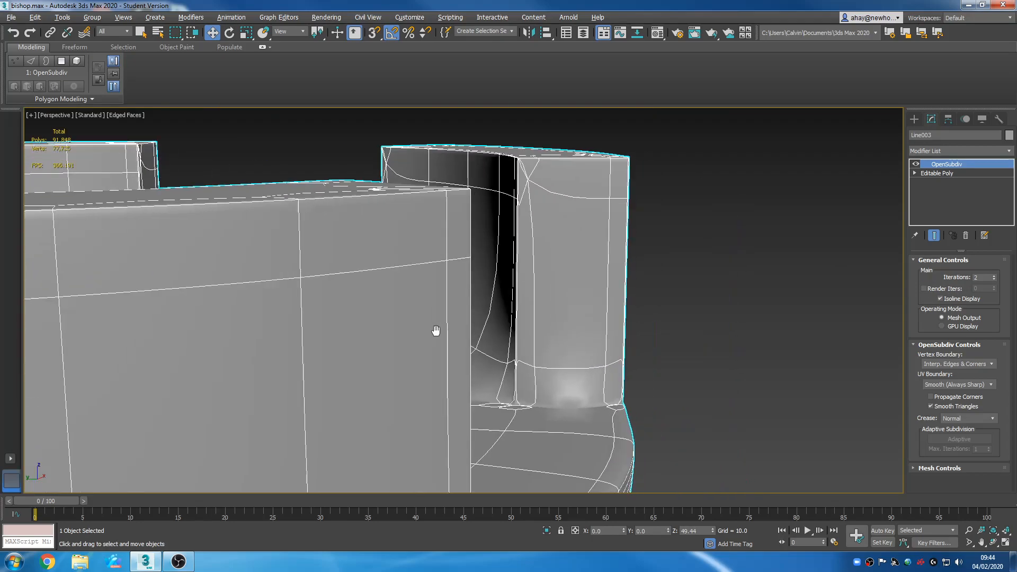
scroll(484, 337, down, 8)
alt+middle_drag(506, 357, 335, 349)
scroll(379, 353, up, 4)
scroll(318, 384, up, 6)
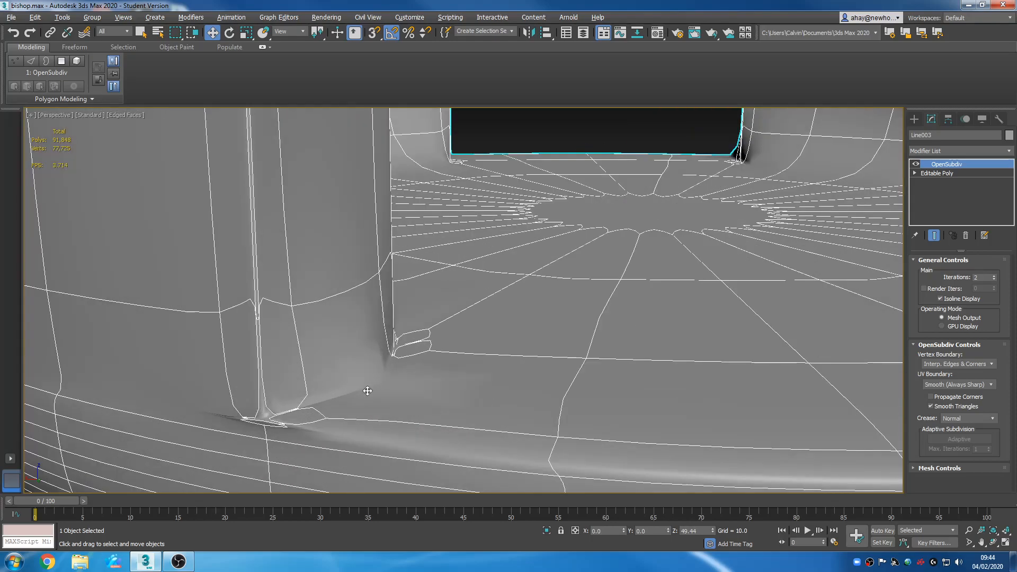
alt+middle_drag(368, 390, 382, 333)
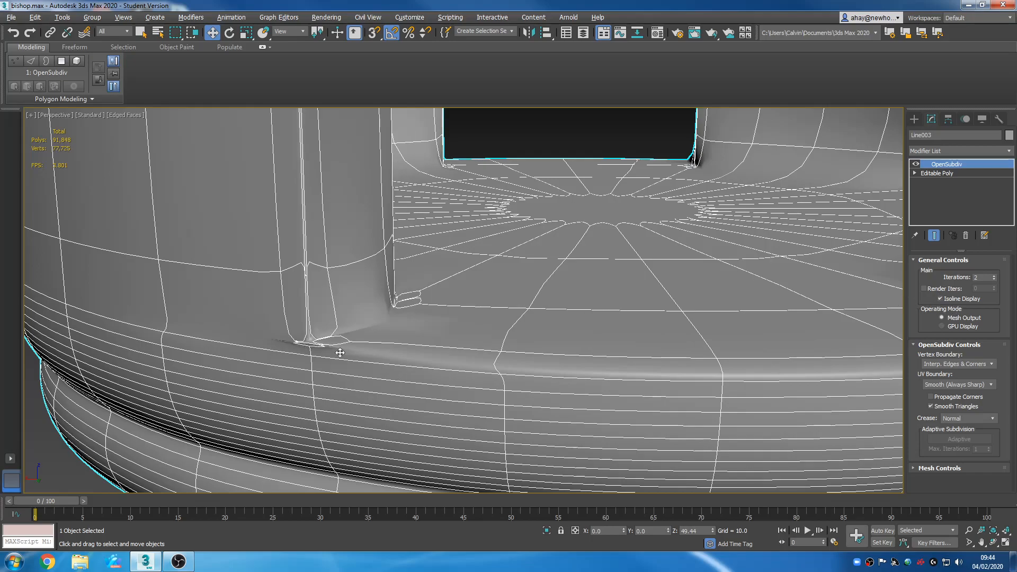
alt+middle_drag(549, 346, 682, 339)
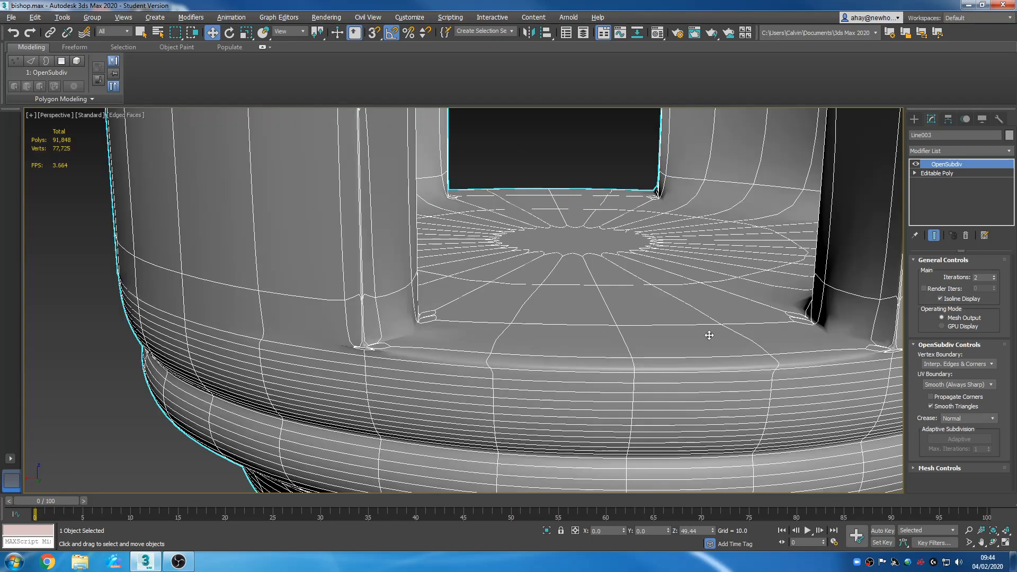
Delete the OpenSubdiv modifier from the rook and check the crown's original mesh with edged faces off and on
click(965, 235)
scroll(626, 297, down, 6)
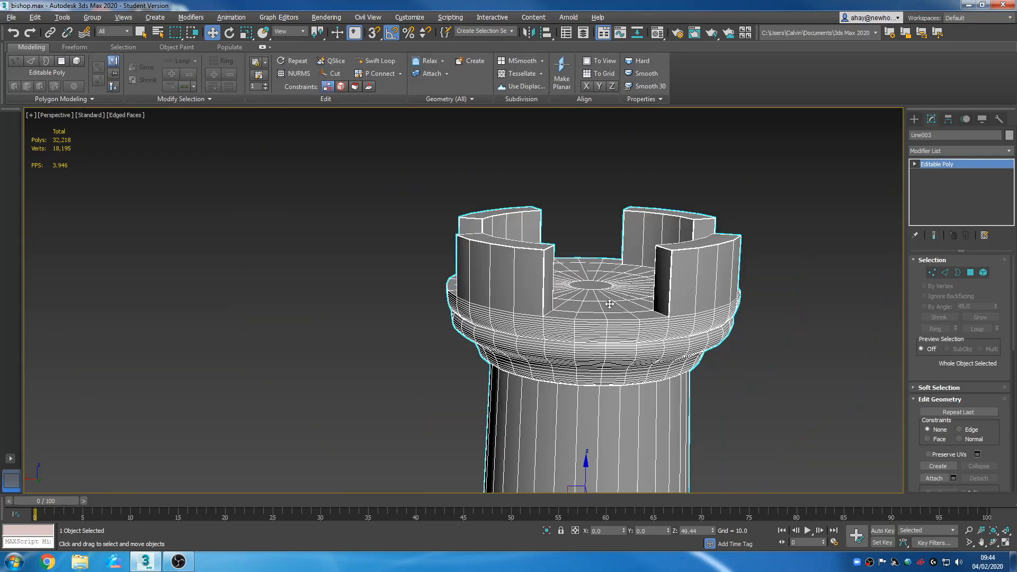
alt+middle_drag(608, 304, 573, 299)
key(F4)
scroll(573, 302, down, 2)
scroll(638, 228, down, 4)
scroll(602, 357, up, 6)
scroll(501, 185, up, 3)
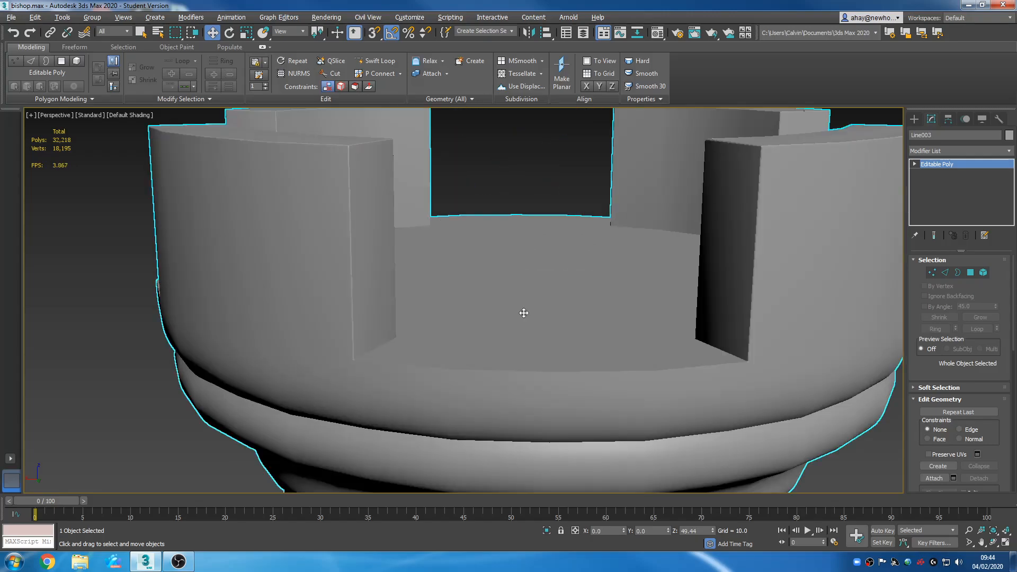
scroll(624, 333, down, 2)
key(F4)
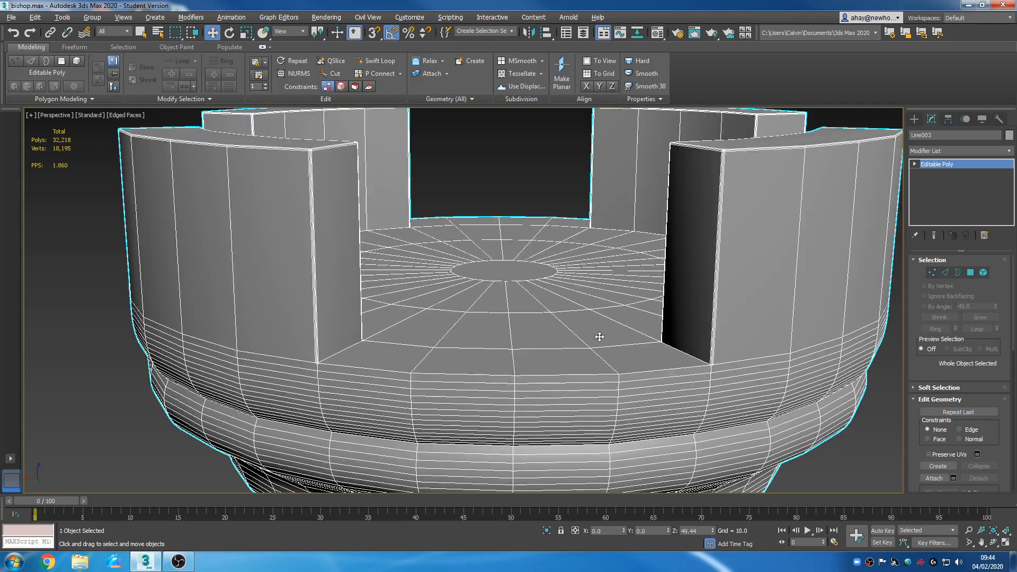
In the front view, delete the battlements and the topmost band of polygons from the rook's crown
key(alt+w)
scroll(668, 233, down, 2)
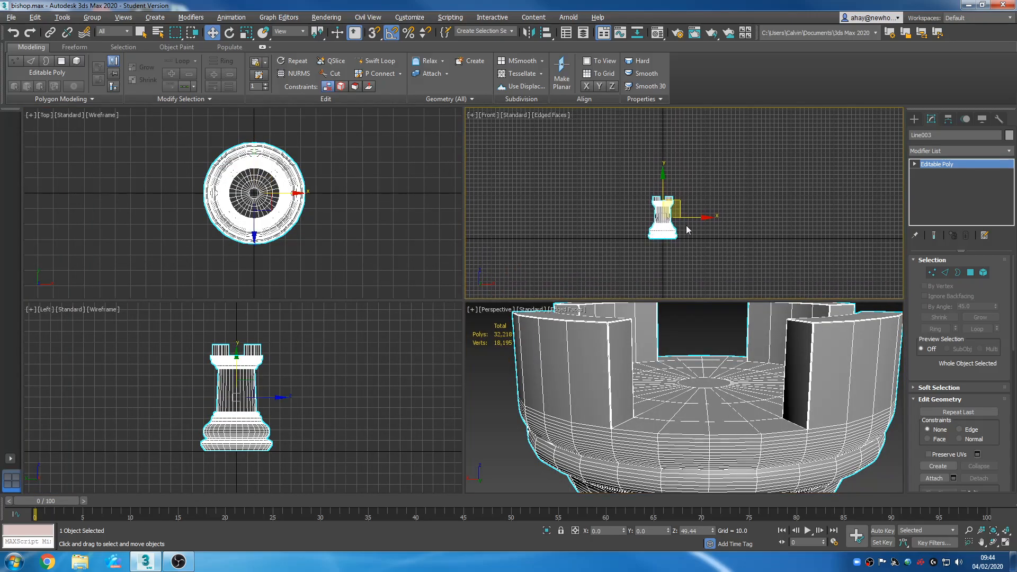
key(alt+w)
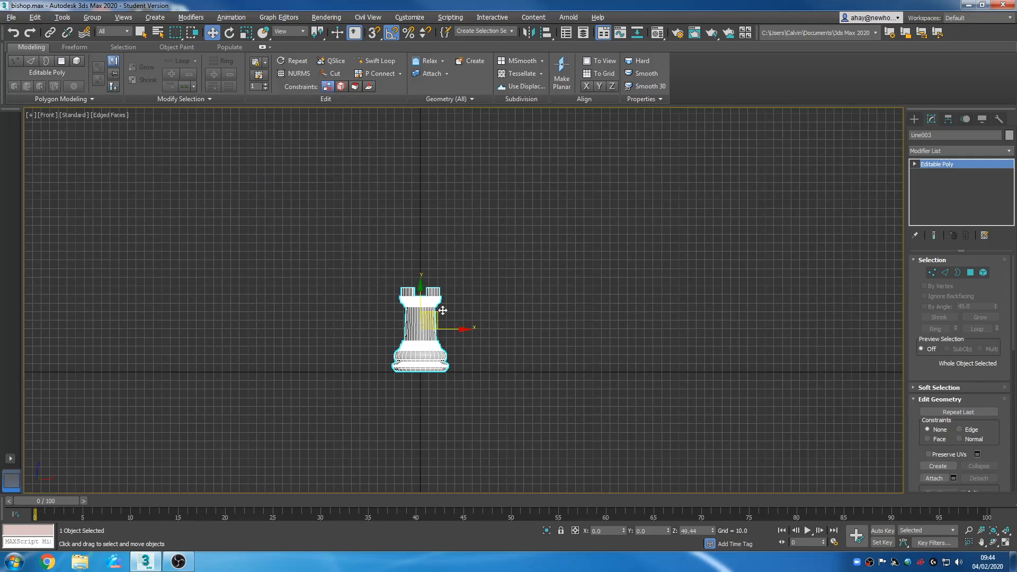
scroll(457, 290, up, 5)
middle_drag(462, 303, 470, 337)
scroll(470, 338, up, 2)
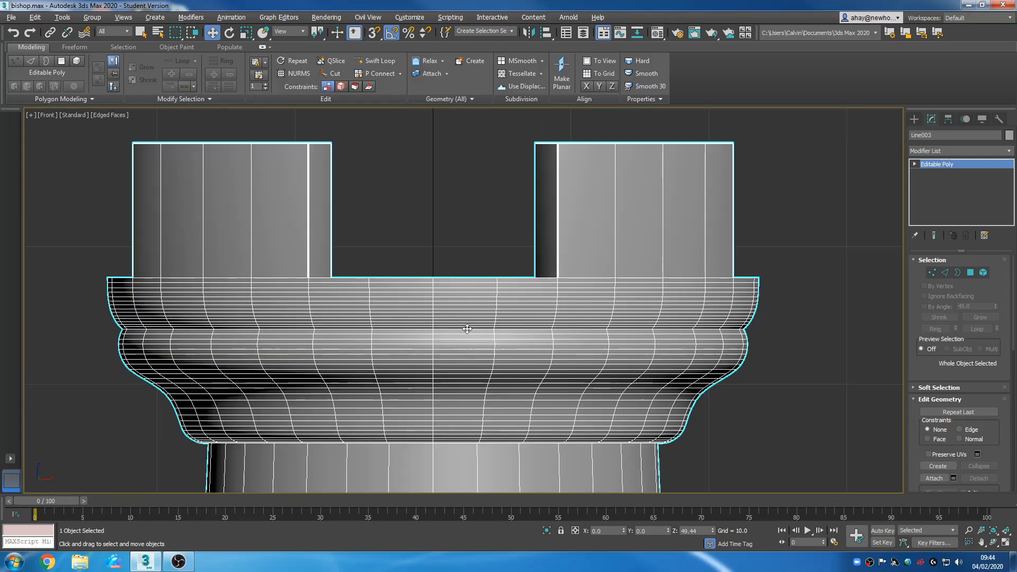
click(972, 274)
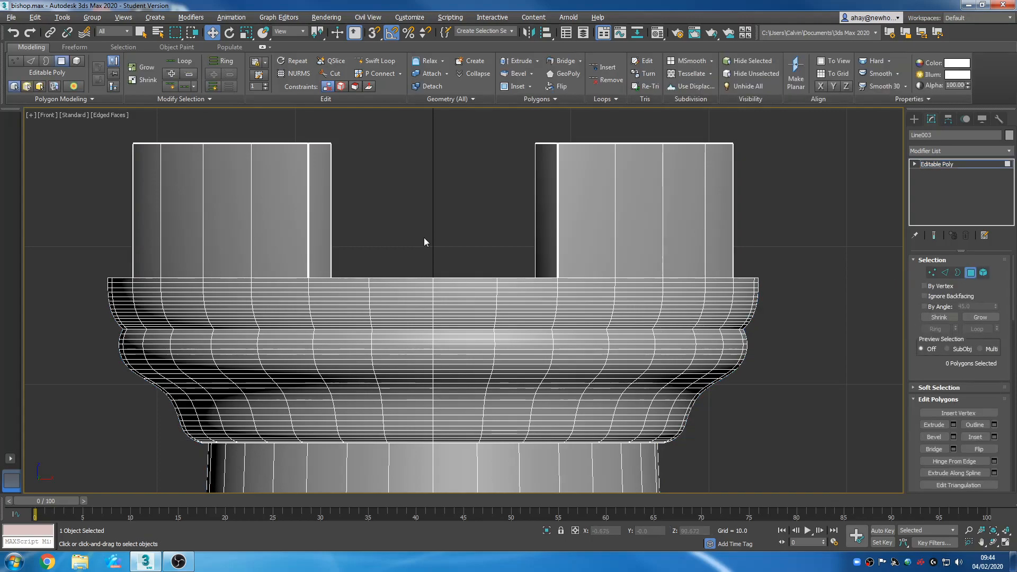
middle_drag(424, 241, 407, 258)
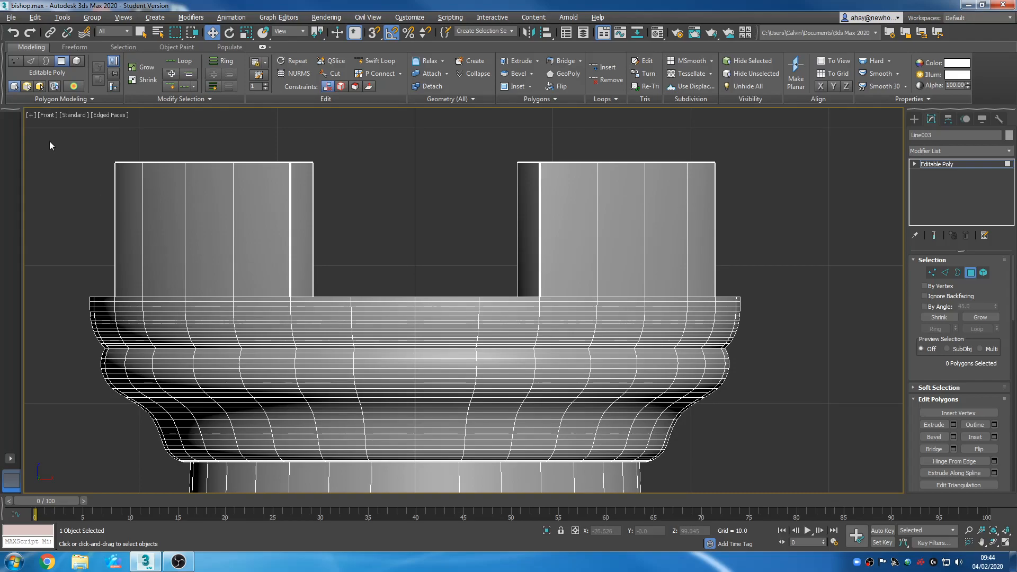
drag(510, 264, 784, 305)
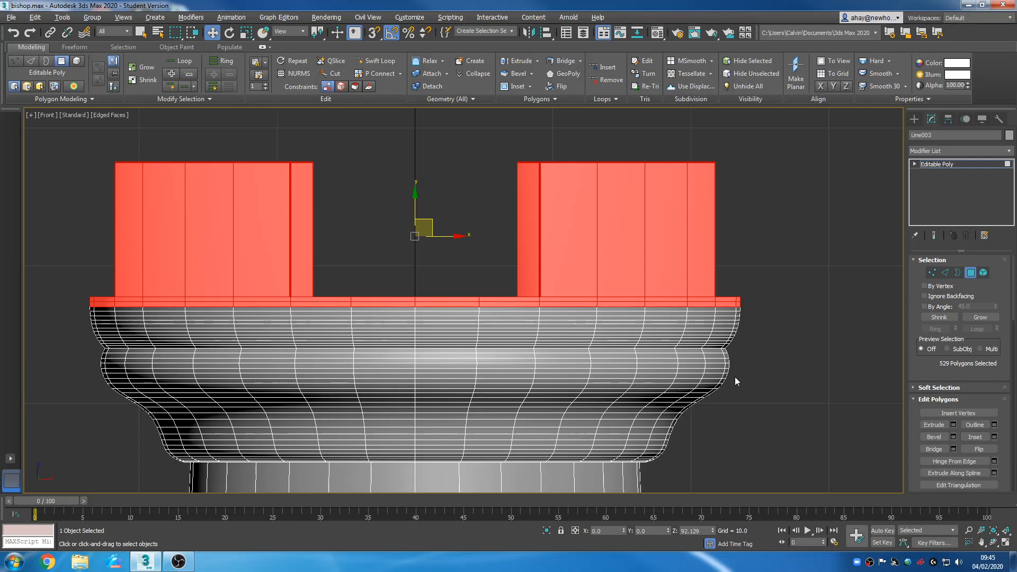
key(Delete)
Select the open border around the collar's upper rim and extrude it slightly upward as a new band of polygons
key(alt+w)
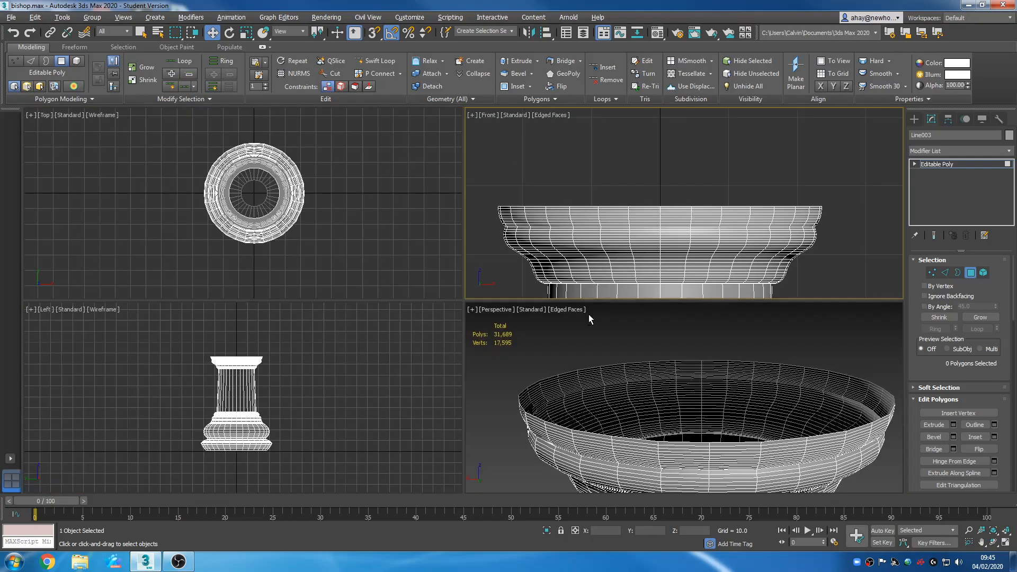
alt+middle_drag(696, 394, 661, 382)
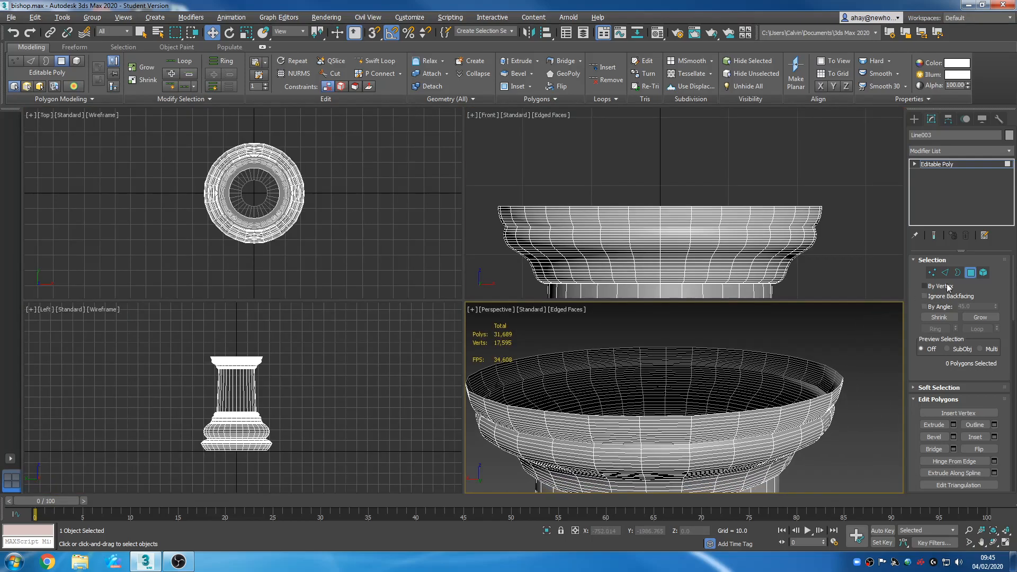
click(958, 273)
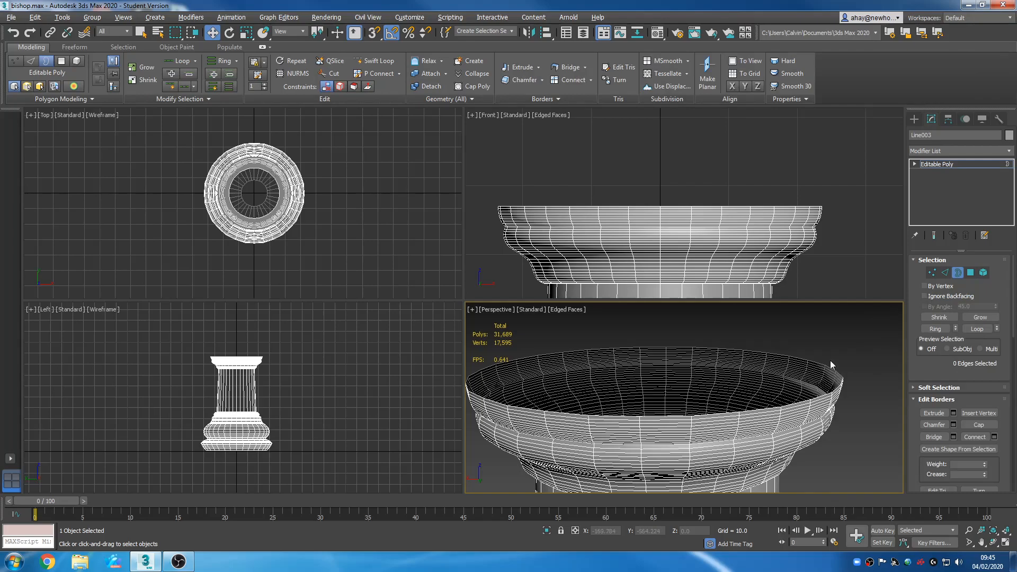
key(alt+w)
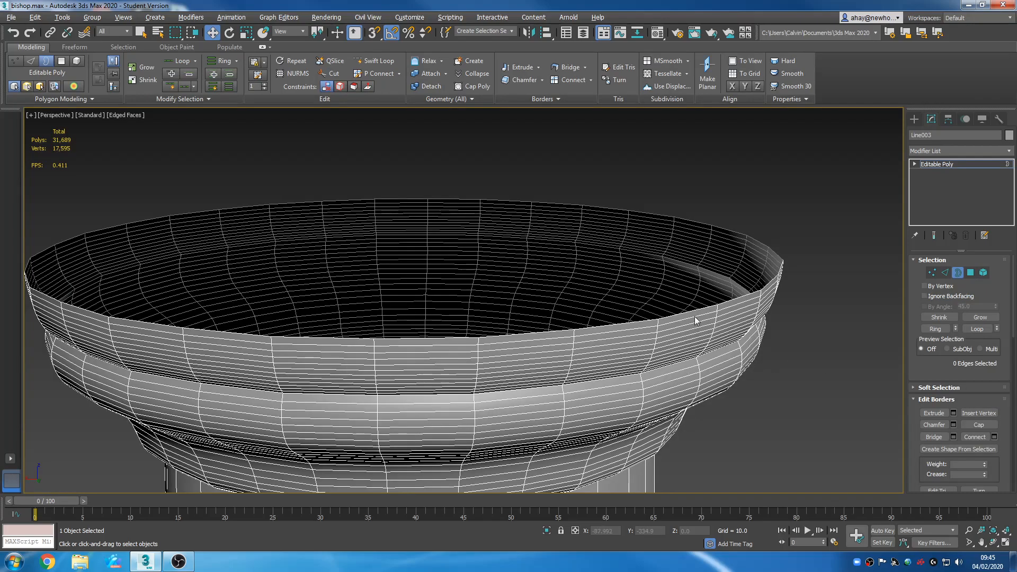
middle_drag(695, 317, 729, 327)
scroll(729, 327, down, 4)
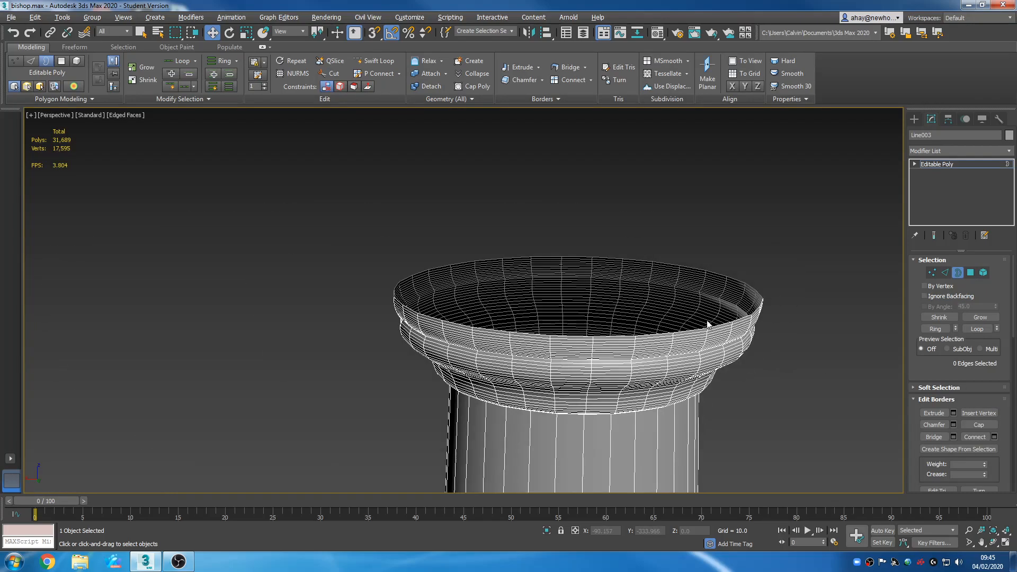
click(677, 330)
alt+middle_drag(677, 330, 652, 334)
key(r)
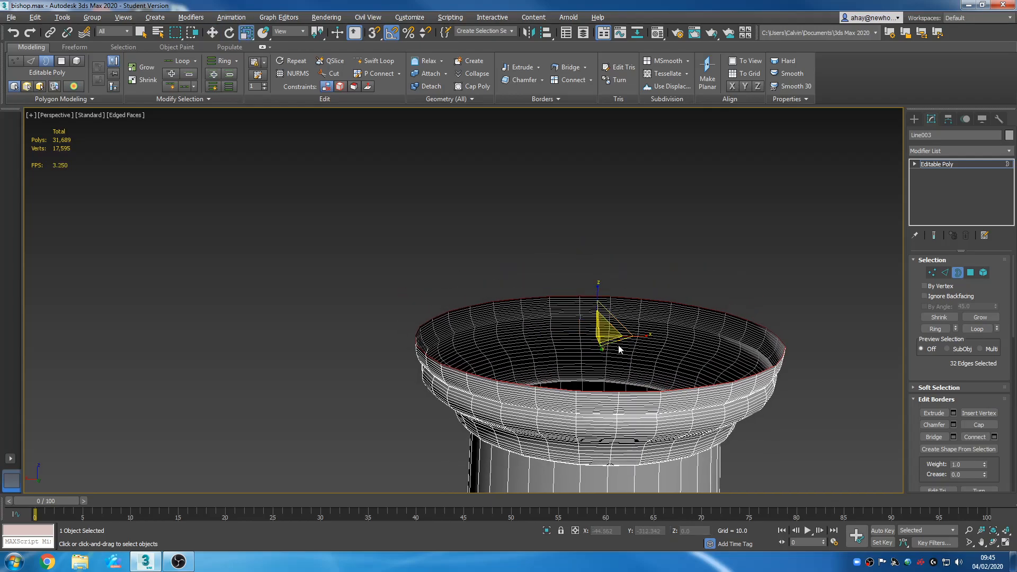
shift+drag(617, 344, 635, 326)
key(ctrl+z)
scroll(636, 375, up, 4)
key(w)
shift+drag(546, 292, 547, 286)
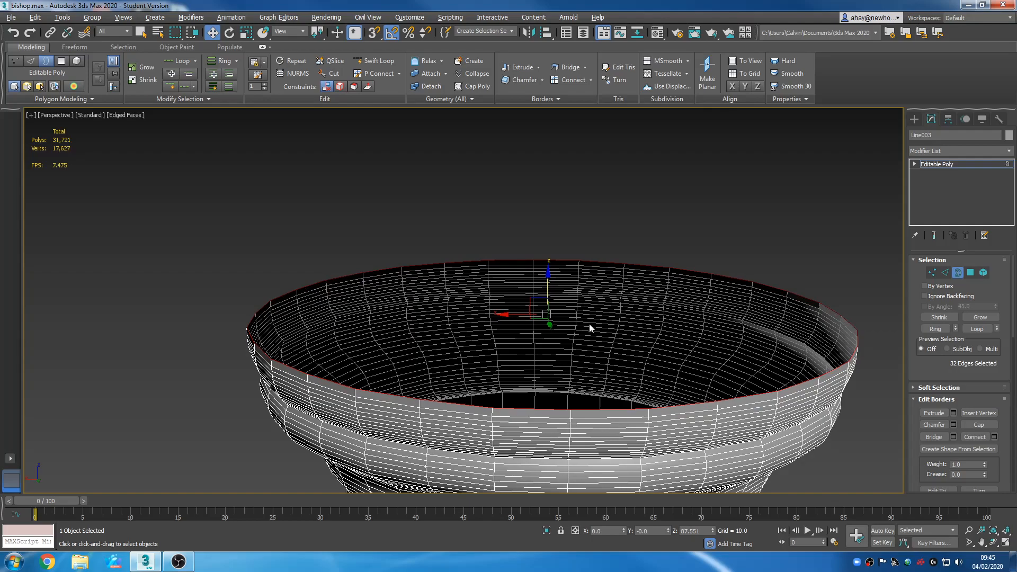
Extend the rim border inward as three concentric rings of polygons and cap the remaining centre hole
key(r)
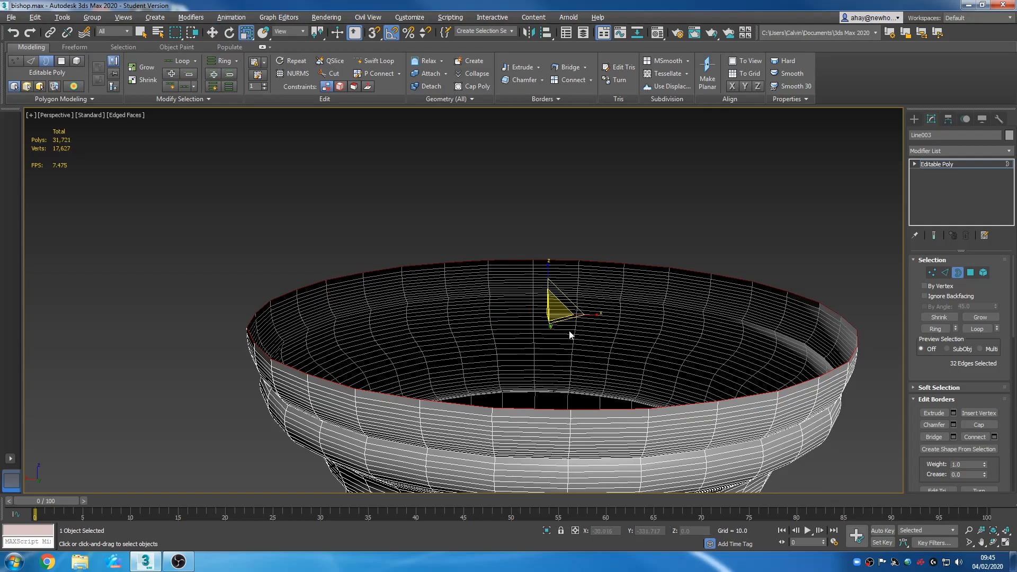
mouse_move(561, 319)
shift+mouse_down()
mouse_move(553, 310)
mouse_move(564, 310)
mouse_move(552, 314)
mouse_move(556, 326)
shift+mouse_up()
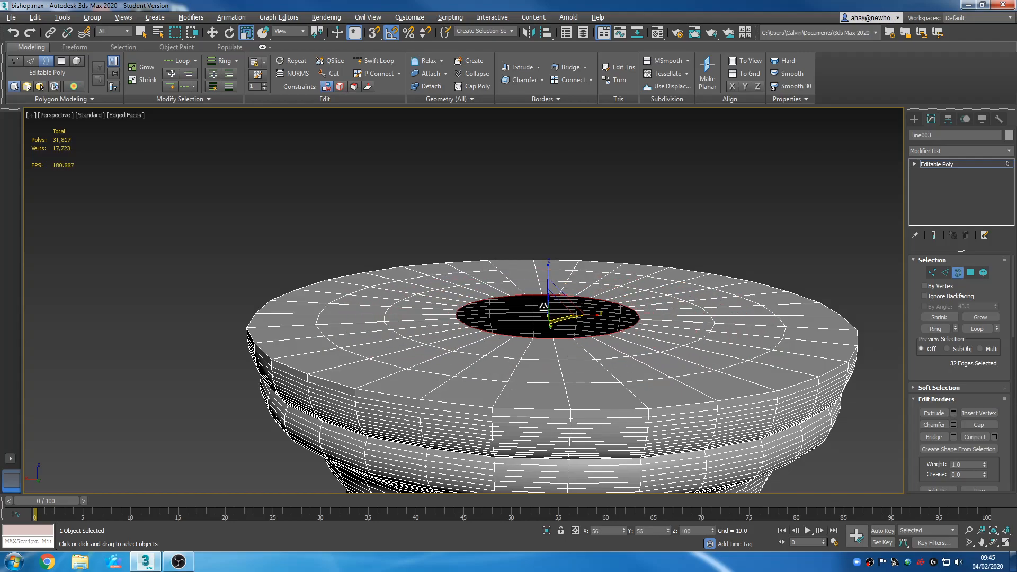
click(970, 426)
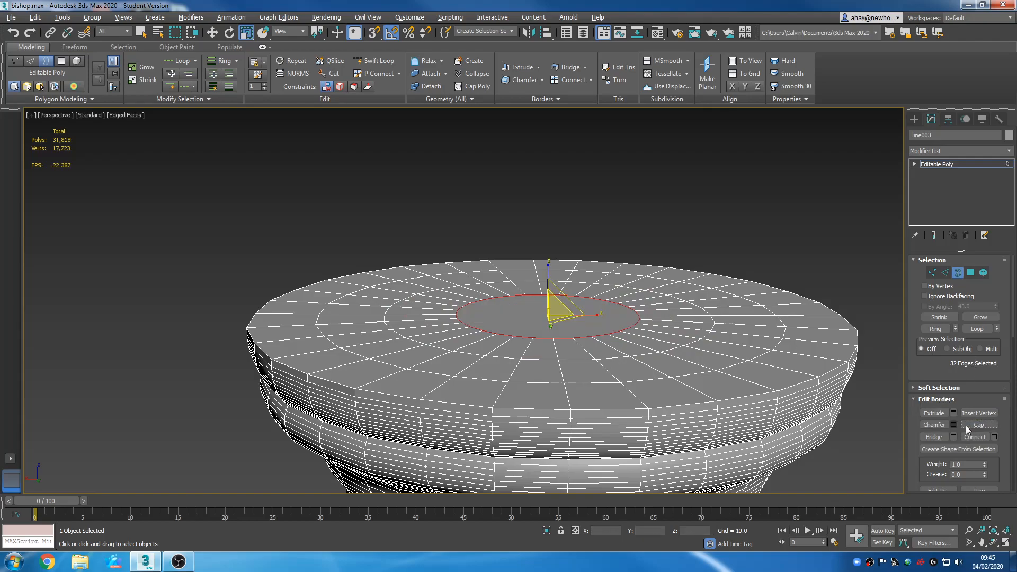
middle_drag(790, 407, 763, 389)
scroll(762, 389, down, 2)
click(806, 418)
middle_drag(807, 419, 742, 417)
scroll(741, 417, down, 3)
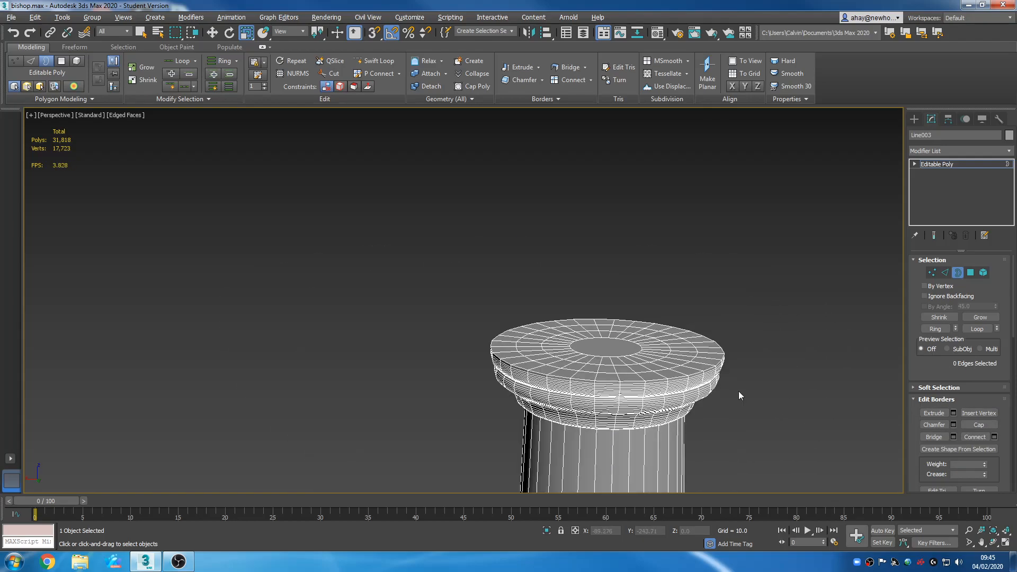
scroll(620, 405, up, 4)
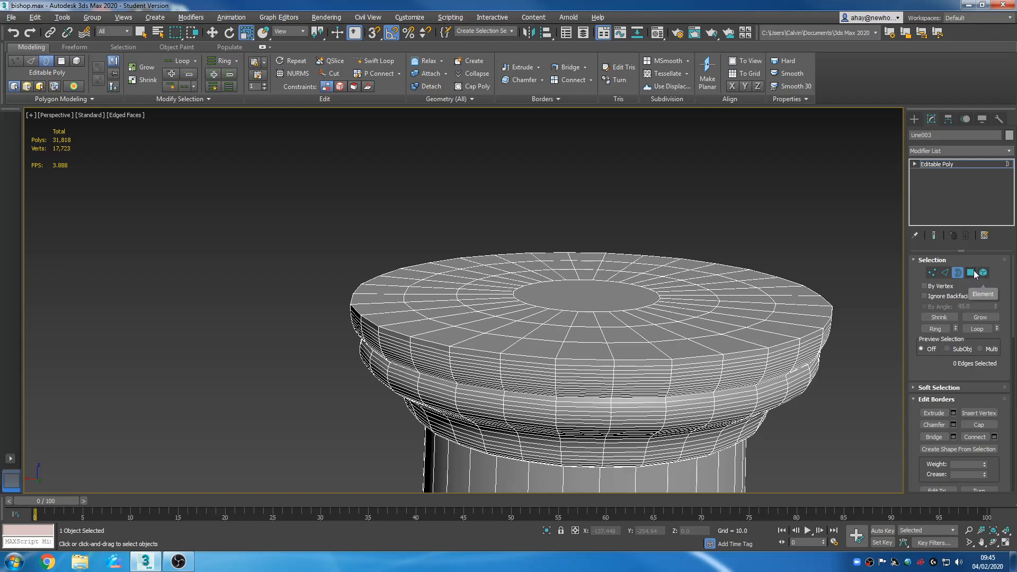
In the top view, delete the polygons of three quarters of the rook and the centre cap, keeping only the lower-left quarter
click(970, 272)
scroll(647, 371, down, 3)
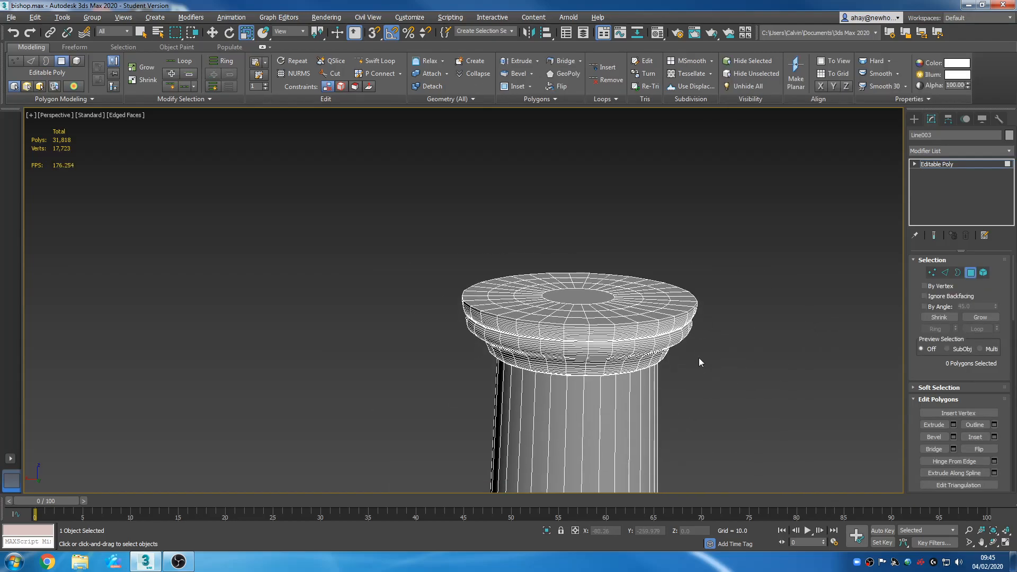
key(alt+w)
click(347, 214)
key(alt+w)
middle_drag(357, 235, 275, 259)
scroll(310, 322, up, 3)
middle_drag(368, 324, 342, 334)
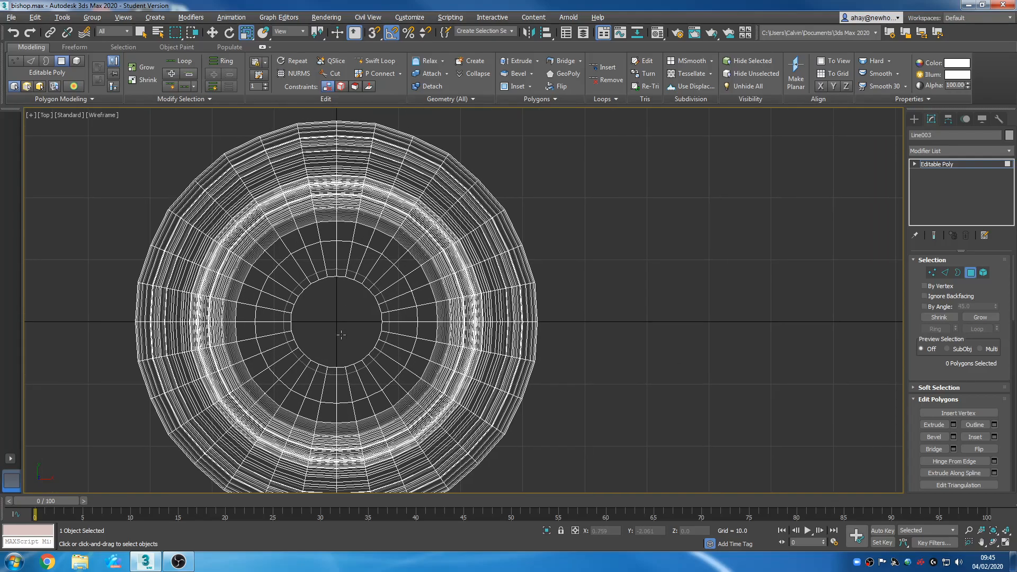
scroll(344, 331, down, 2)
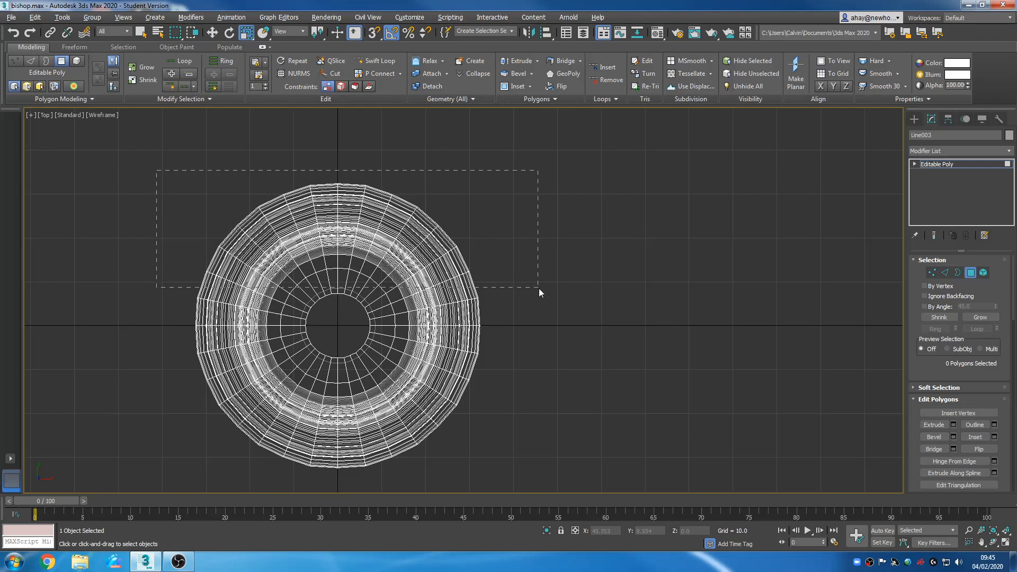
drag(539, 323, 539, 323)
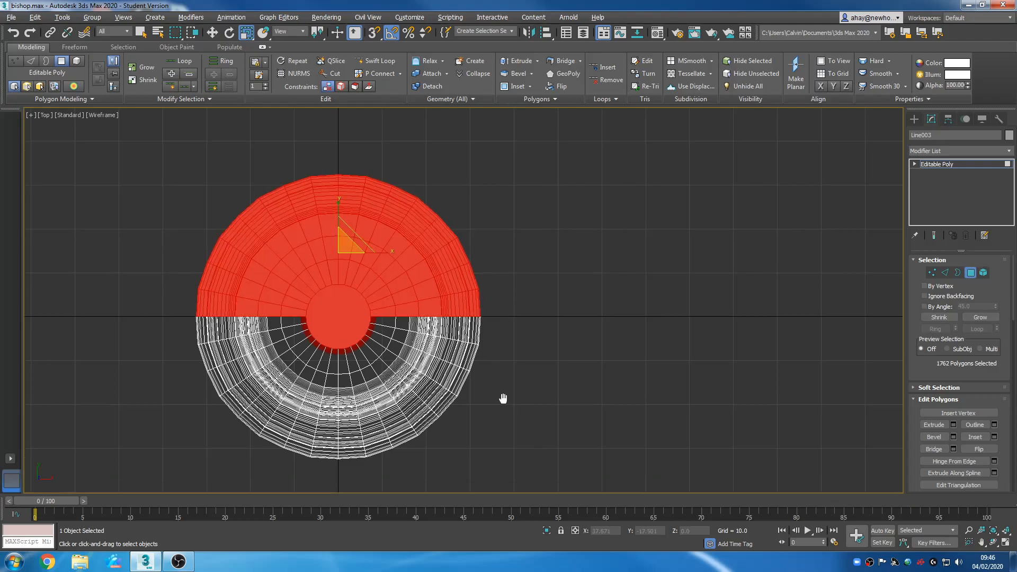
middle_drag(525, 469, 535, 408)
ctrl+drag(382, 208, 353, 205)
key(Delete)
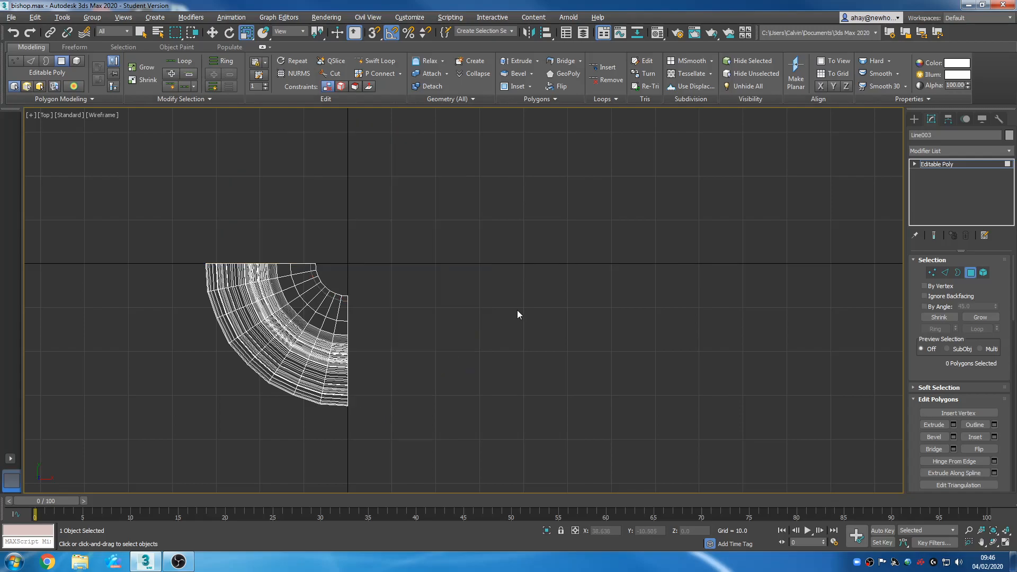
Examine the remaining quarter of the rook in perspective, from its base up to the flat top face
key(alt+w)
middle_drag(758, 416, 724, 377)
scroll(724, 378, down, 3)
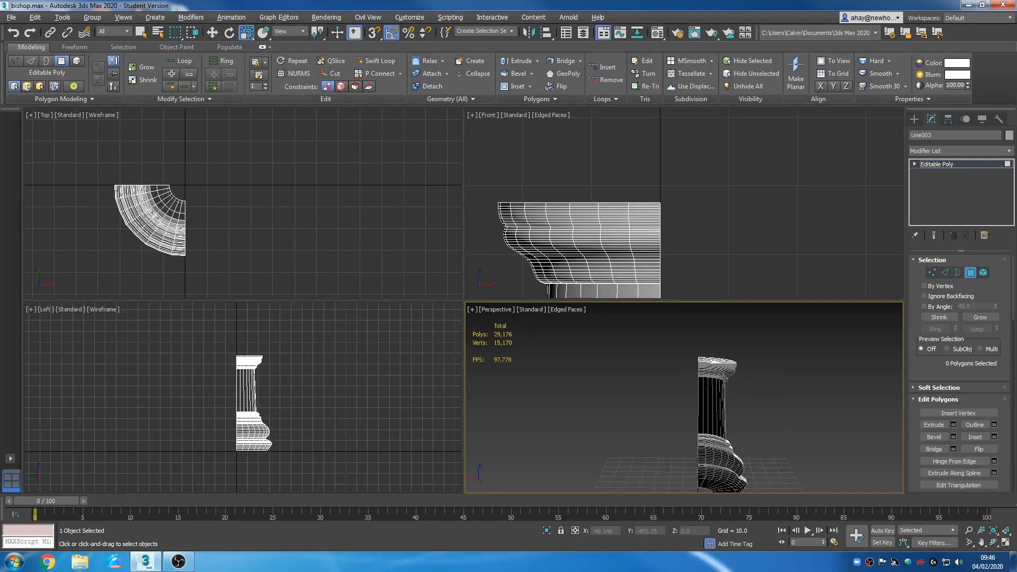
scroll(750, 403, down, 3)
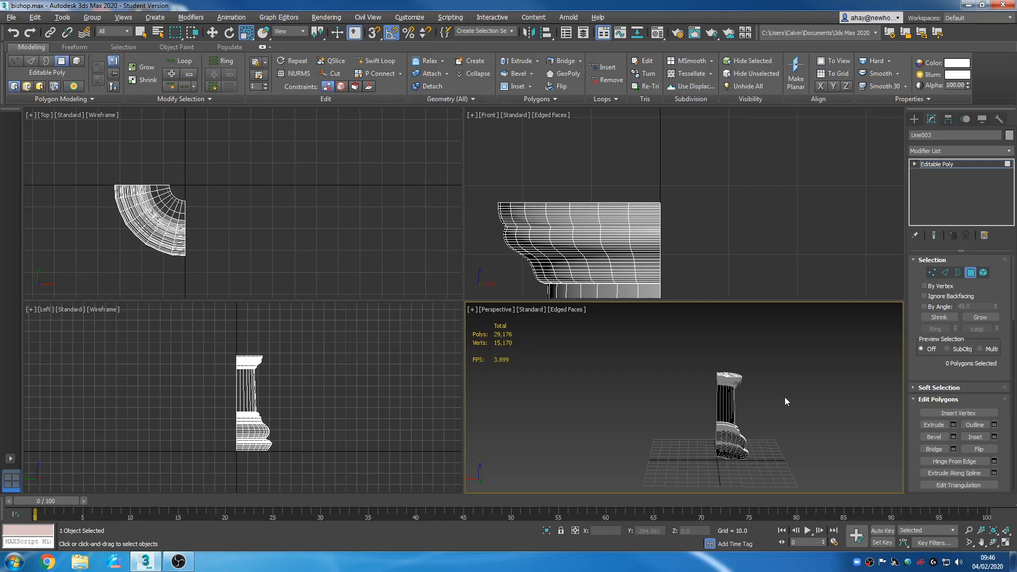
alt+middle_drag(781, 416, 643, 460)
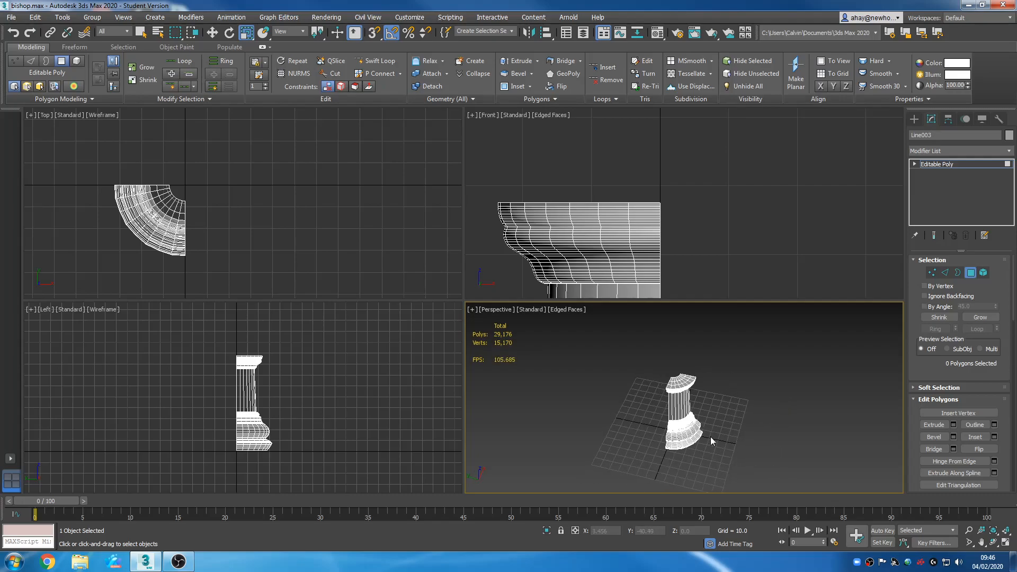
scroll(710, 436, up, 2)
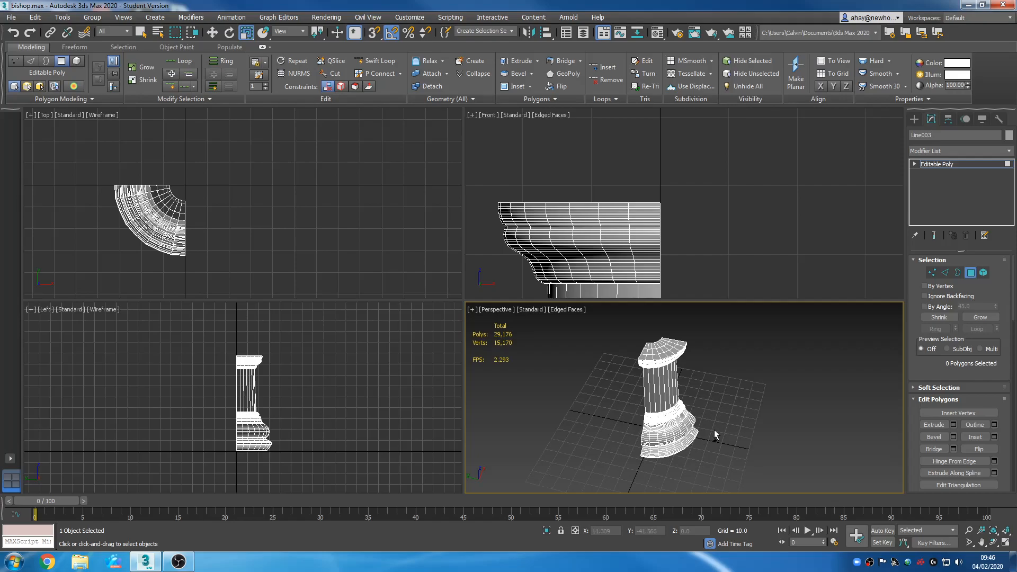
key(alt+w)
scroll(644, 411, up, 3)
scroll(518, 299, up, 3)
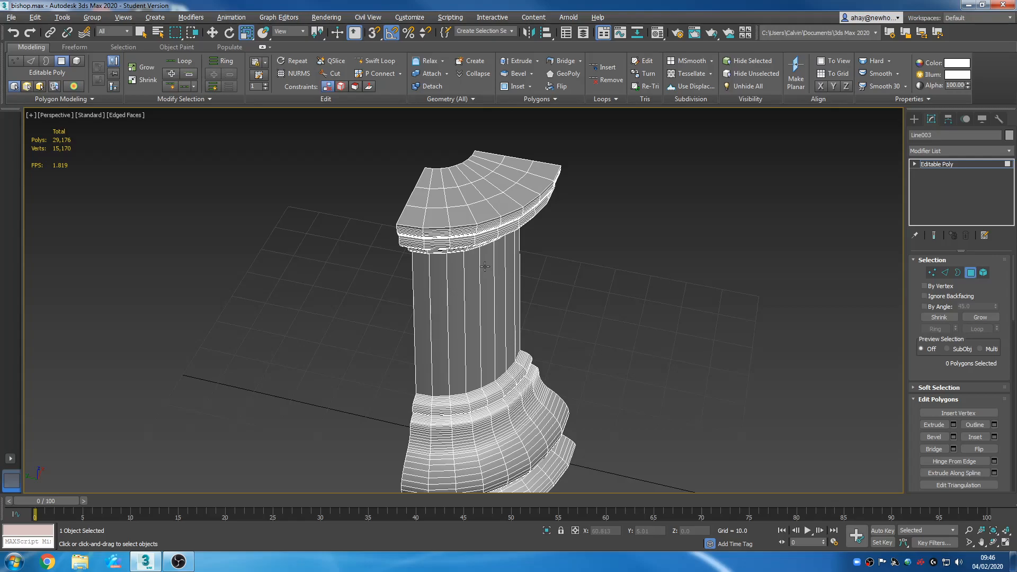
scroll(498, 276, up, 3)
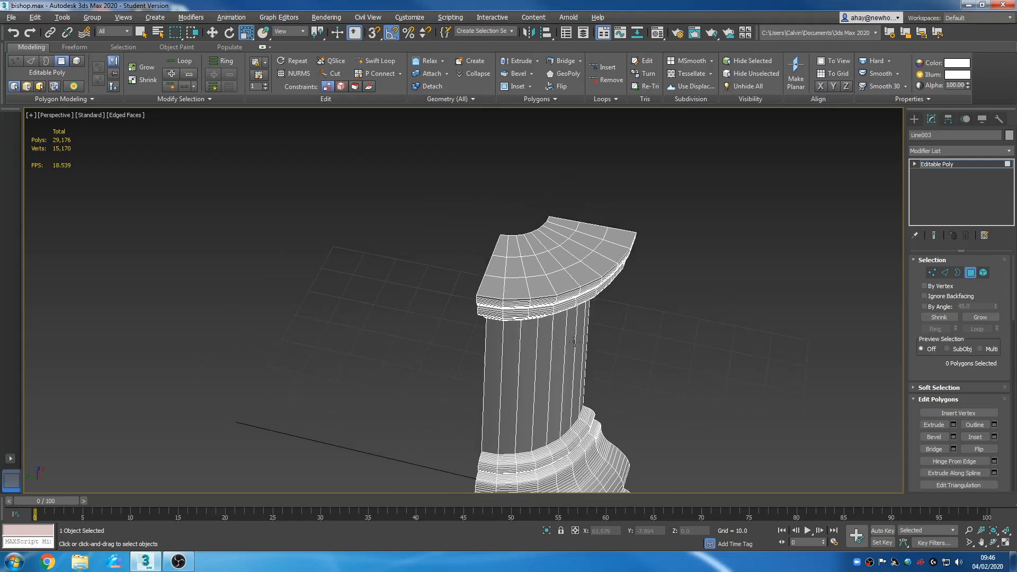
Select the two adjacent outer-ring polygons at one end of the quarter's top face
click(512, 296)
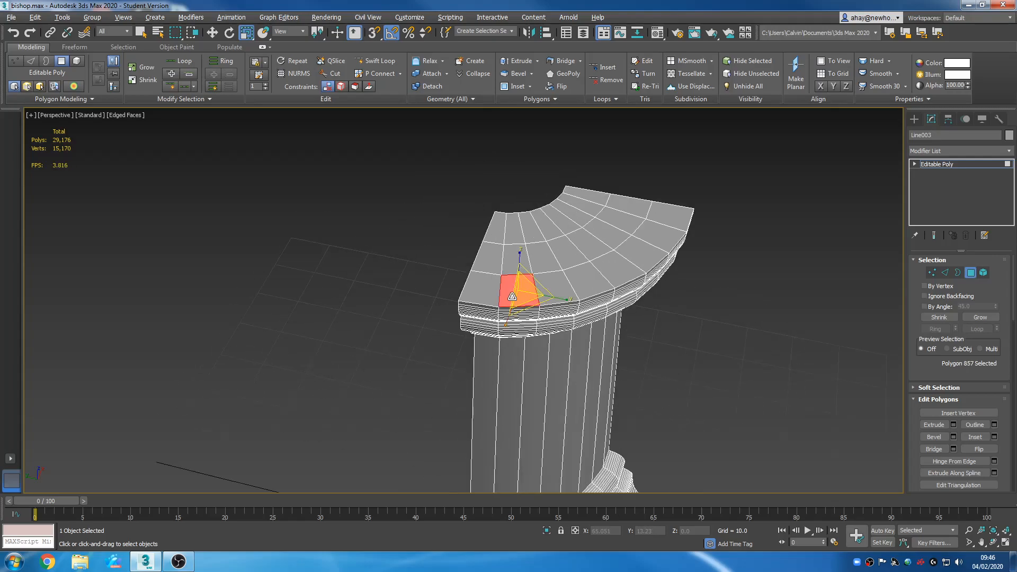
ctrl+click(483, 294)
middle_drag(584, 358, 590, 307)
scroll(589, 307, down, 2)
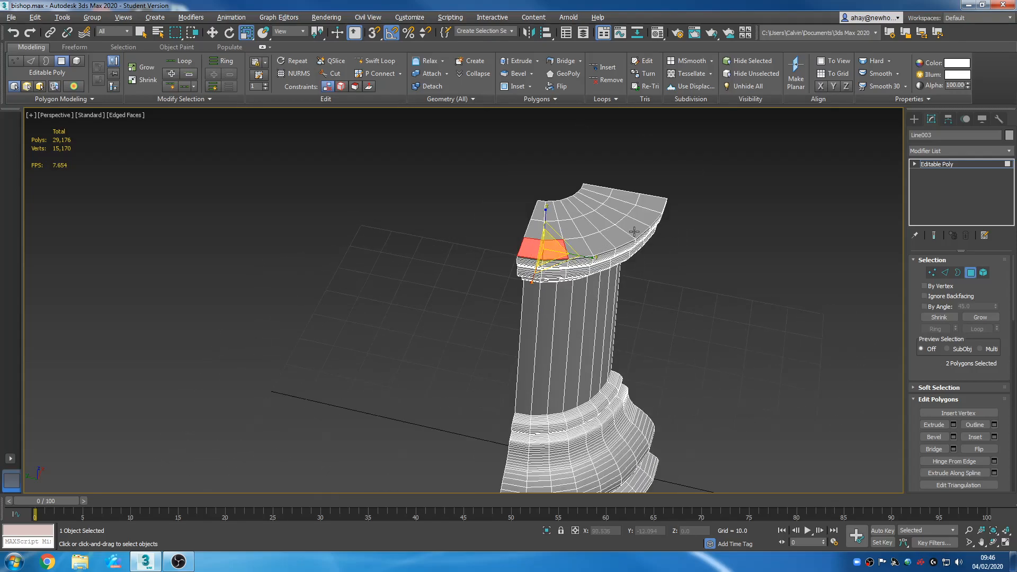
scroll(644, 267, up, 2)
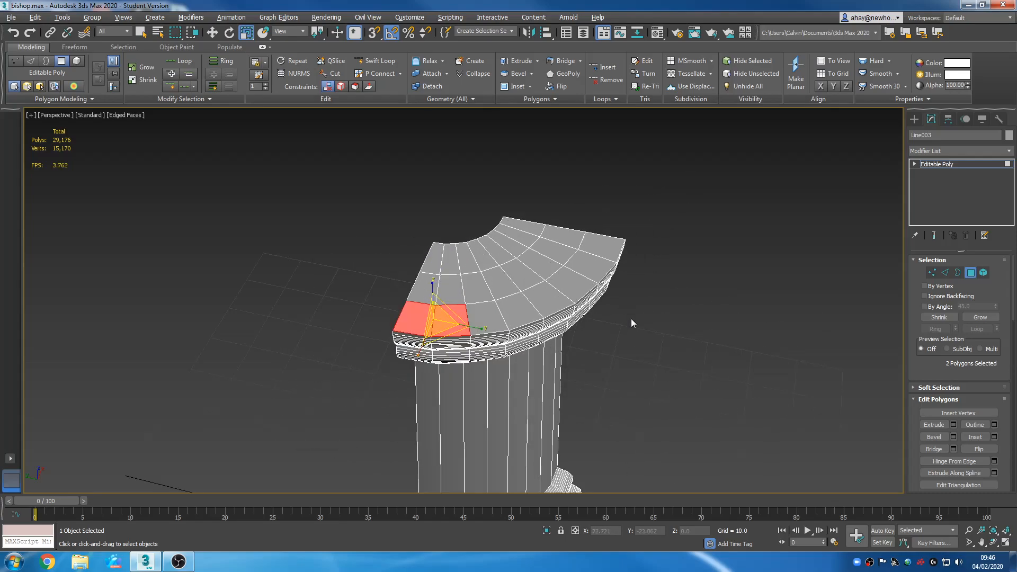
scroll(630, 320, down, 4)
Check the quarter's open sides in the top view and clear the polygon selection
key(alt+w)
middle_drag(292, 232, 378, 205)
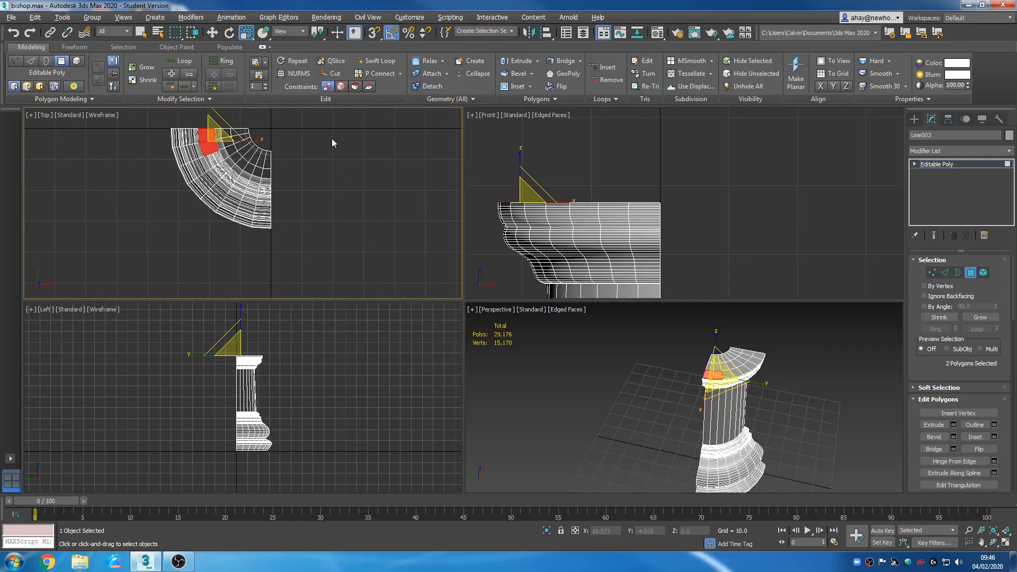
key(alt+w)
middle_drag(342, 184, 265, 256)
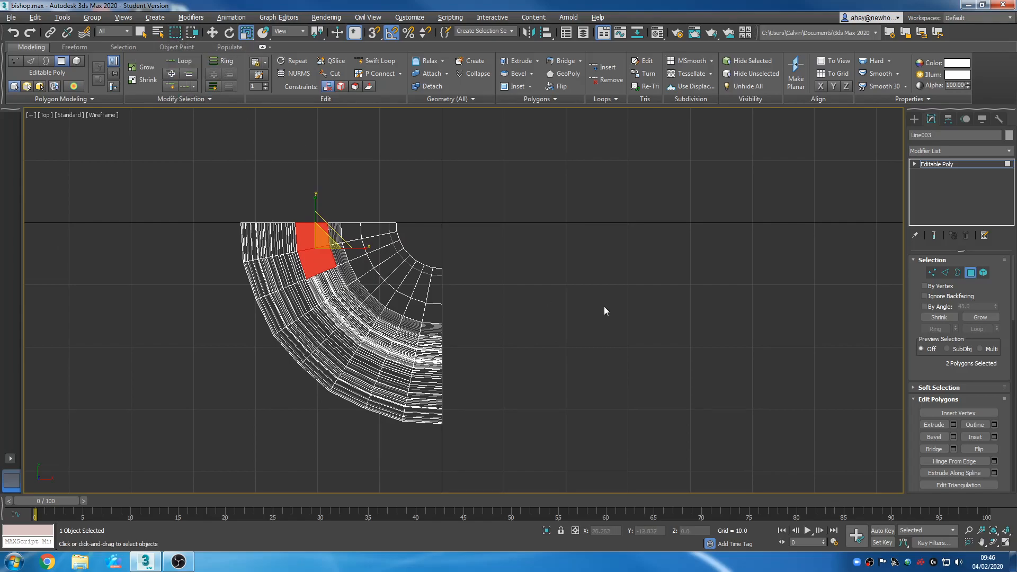
drag(537, 467, 354, 129)
click(524, 455)
drag(525, 455, 400, 189)
click(575, 281)
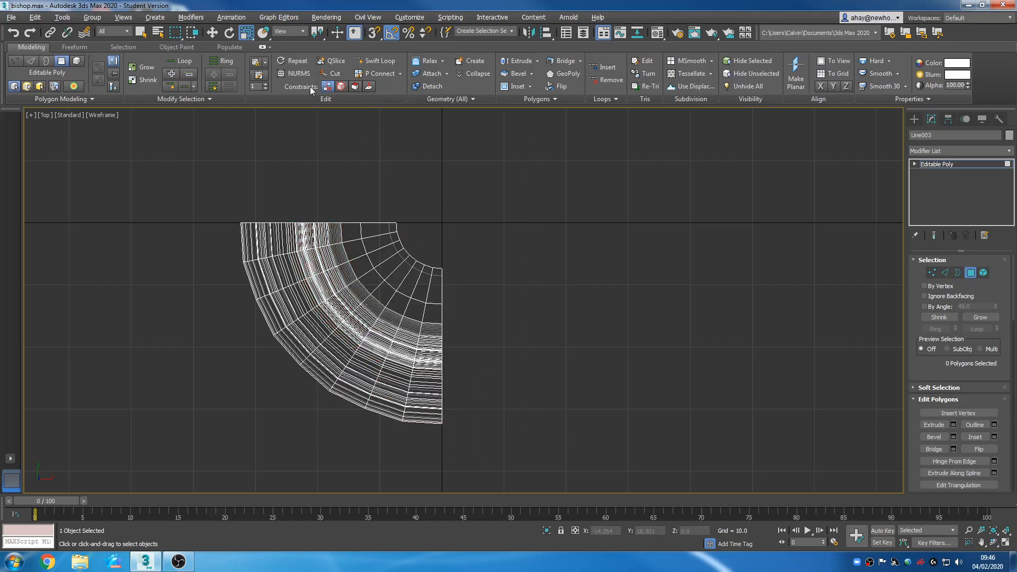
In the top view, fence-select the polygons of the quarter's lower half and delete them, keeping the upper one-eighth wedge
drag(175, 32, 176, 81)
click(465, 199)
click(470, 205)
middle_drag(530, 374, 484, 344)
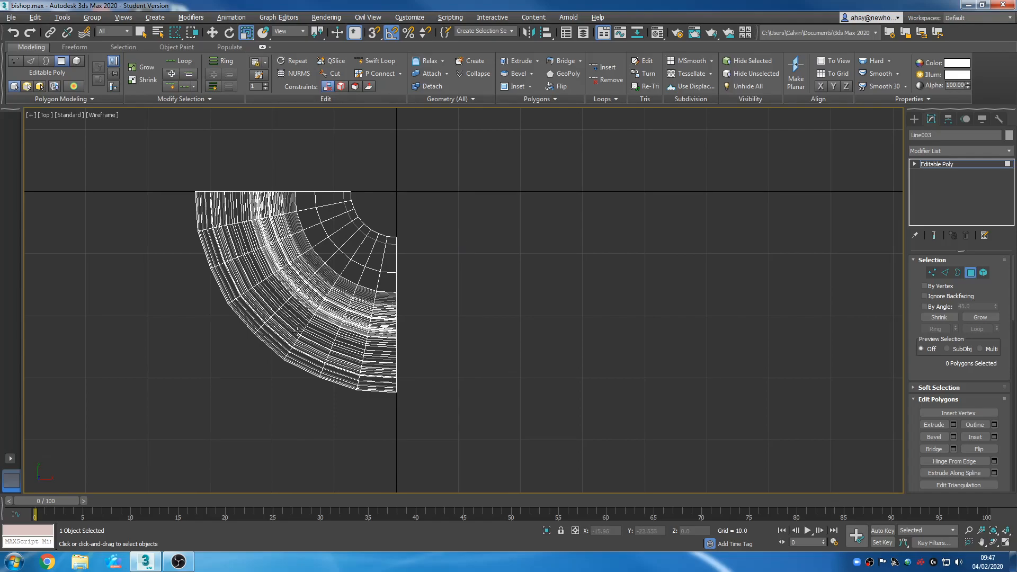
drag(382, 207, 274, 358)
double_click(459, 191)
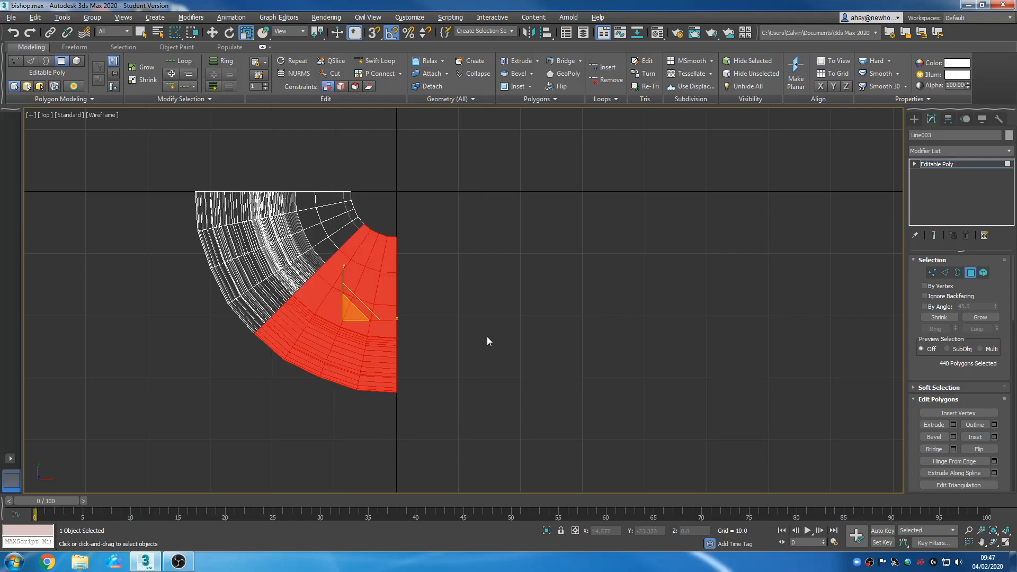
key(Delete)
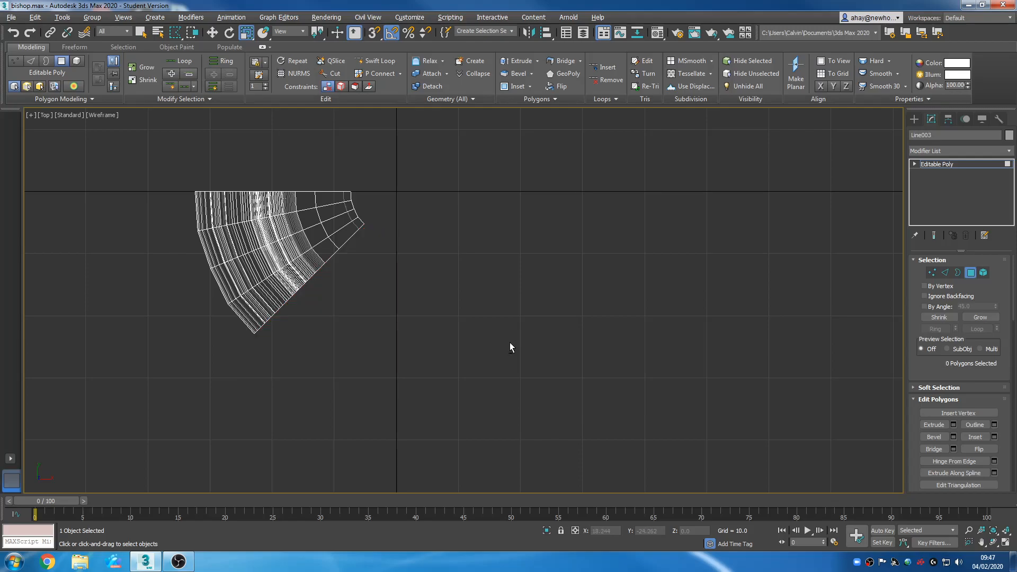
Examine the remaining one-eighth of the rook in perspective, from its base up to the flat top face
key(alt+w)
click(613, 379)
key(alt+w)
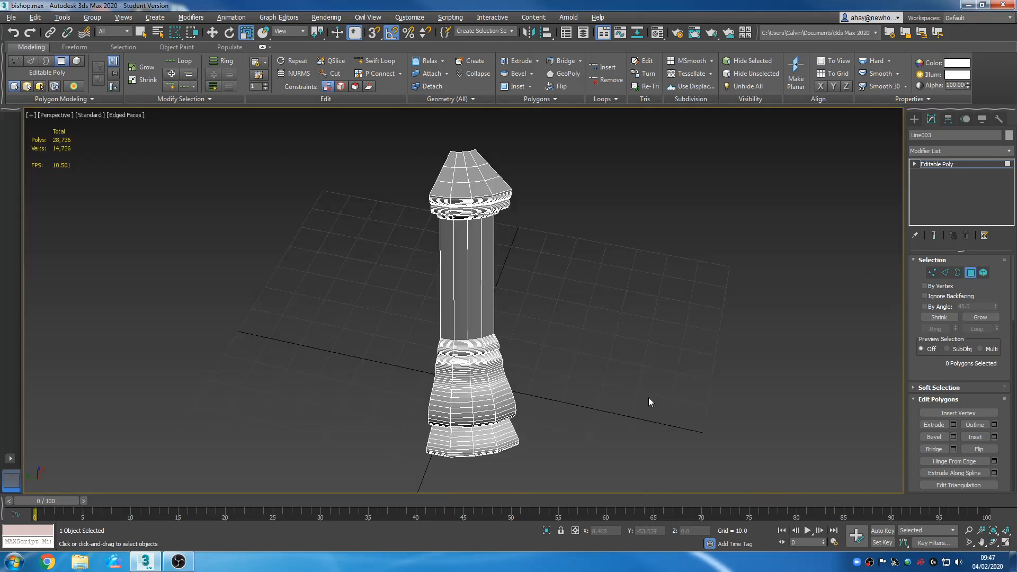
alt+middle_drag(608, 384, 573, 333)
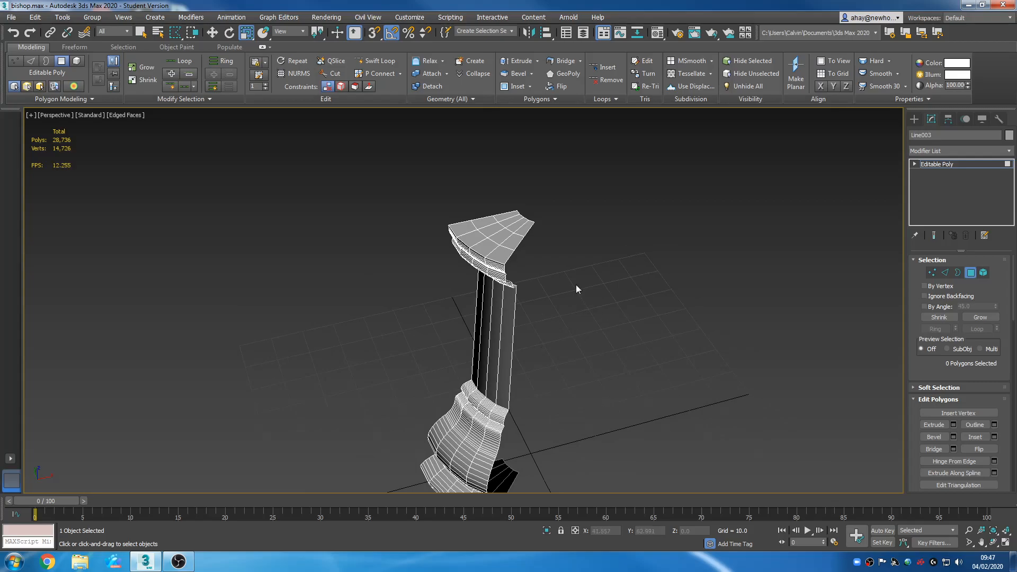
middle_drag(580, 240, 657, 284)
scroll(611, 256, down, 4)
scroll(608, 261, up, 4)
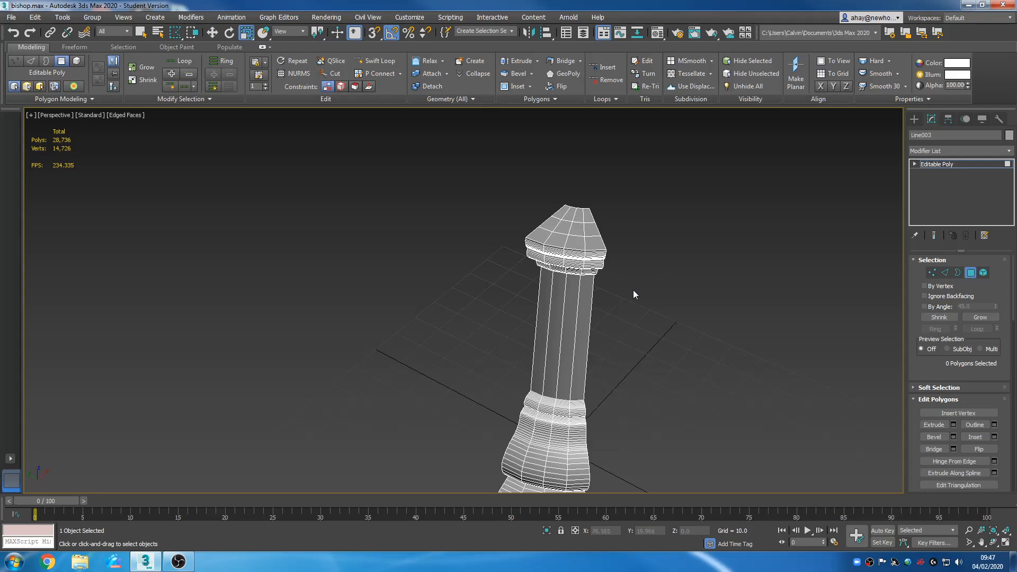
scroll(637, 293, down, 6)
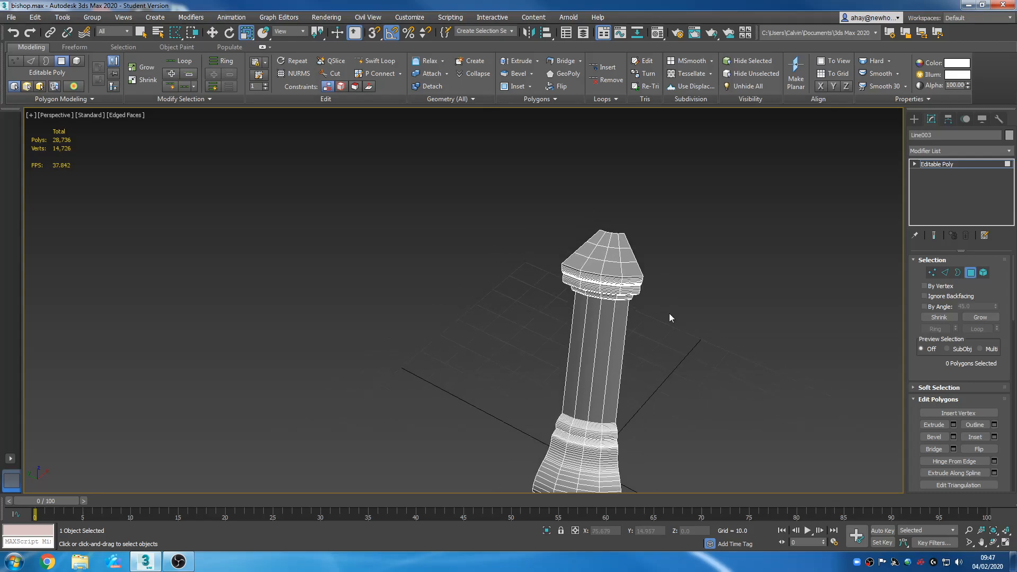
mouse_move(676, 325)
alt+middle_down()
mouse_move(722, 290)
mouse_move(670, 326)
alt+middle_up()
scroll(655, 288, up, 5)
scroll(649, 287, up, 2)
scroll(617, 261, up, 3)
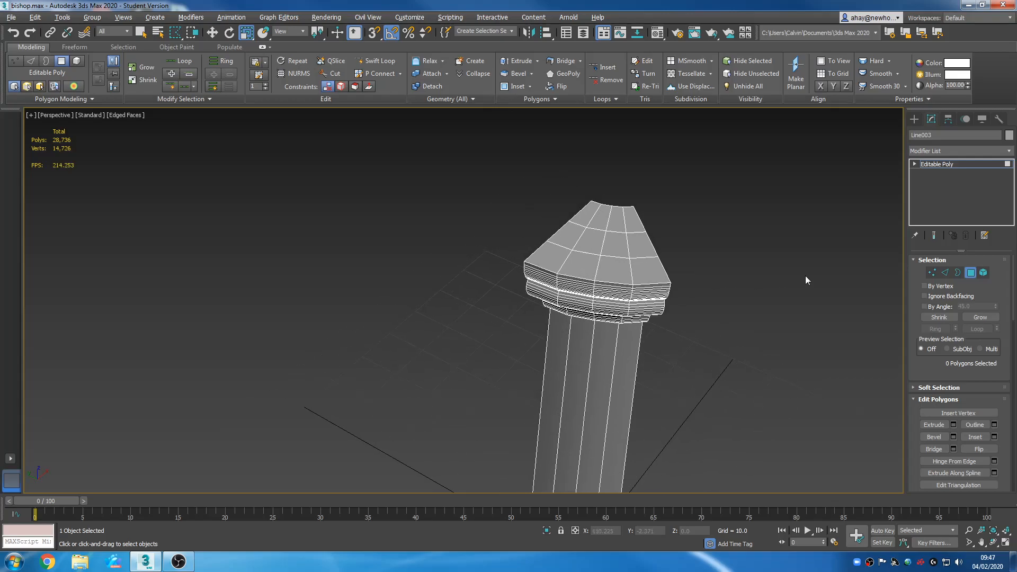
Select two adjacent outer-ring polygons at one end of the top face and extrude them as a group with a height of 10.0
click(580, 268)
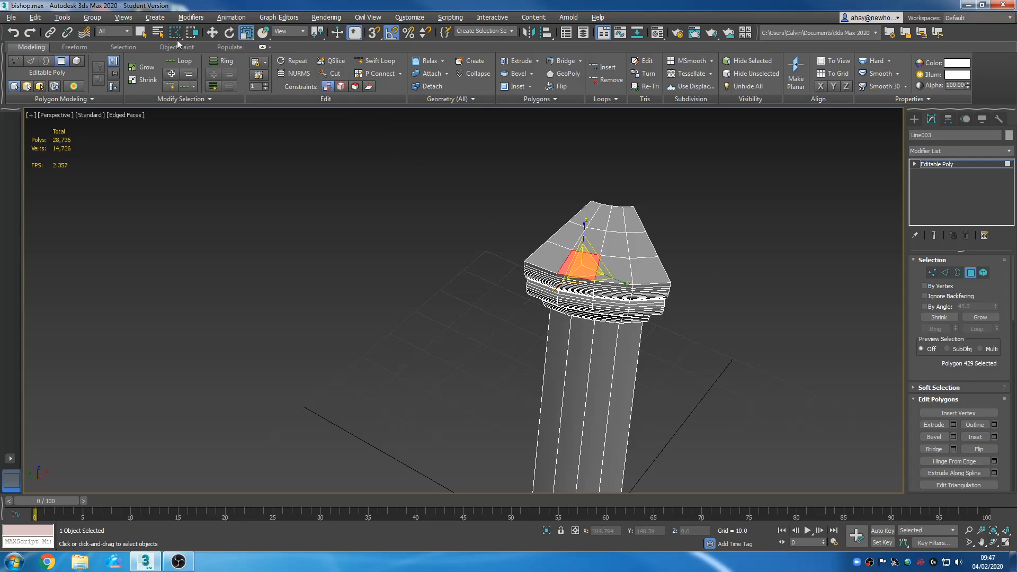
click(140, 32)
ctrl+click(543, 256)
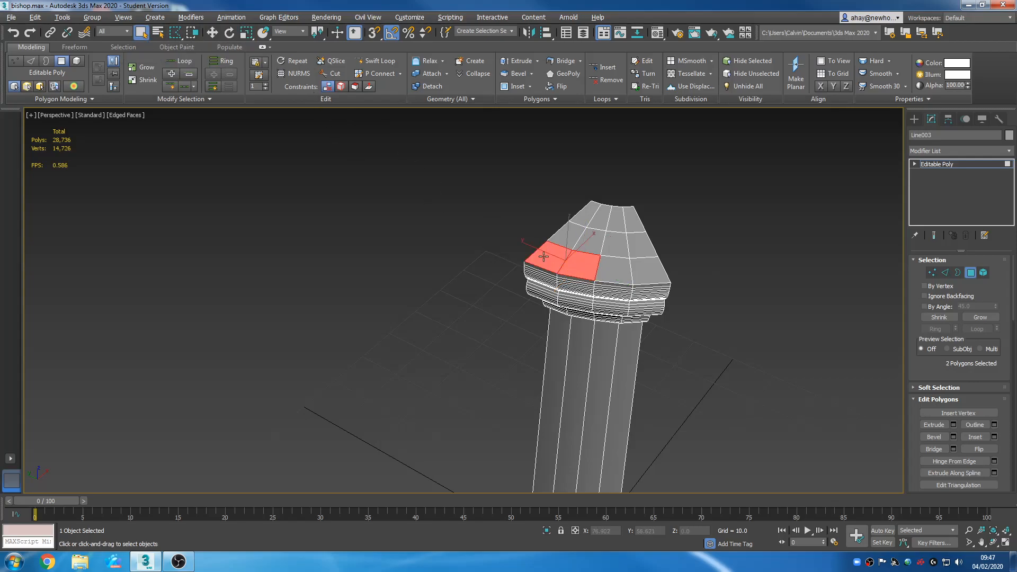
middle_drag(729, 290, 691, 300)
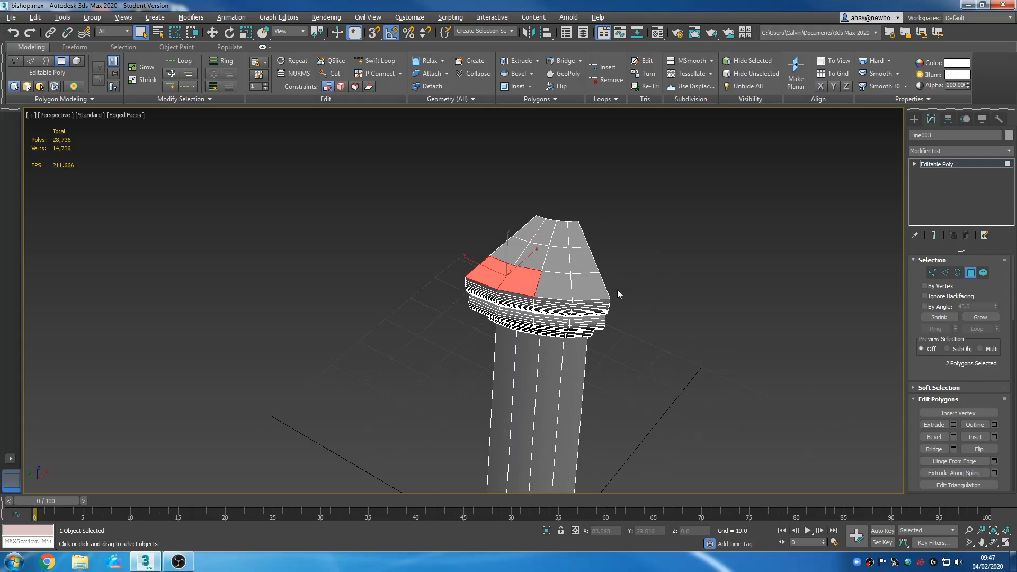
click(953, 424)
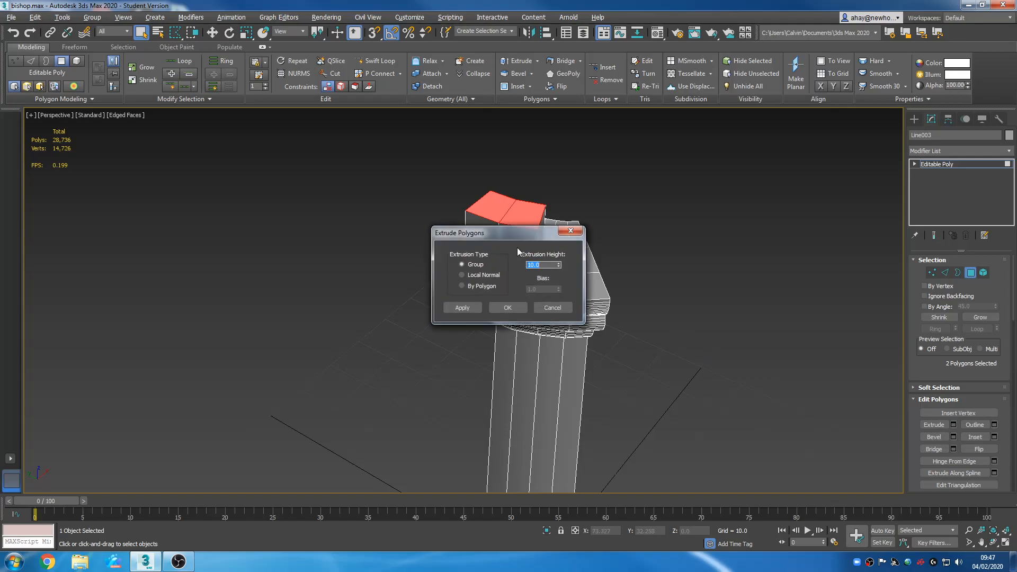
drag(517, 234, 754, 224)
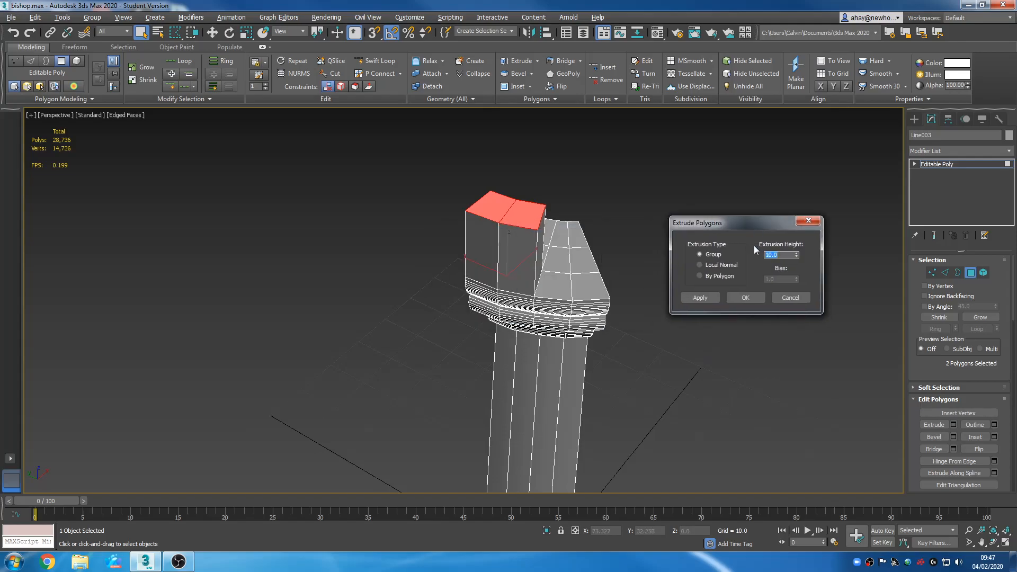
click(747, 298)
Delete the extruded battlement's end polygon on the wedge's open cut side
alt+middle_drag(640, 370, 580, 289)
click(686, 338)
click(552, 290)
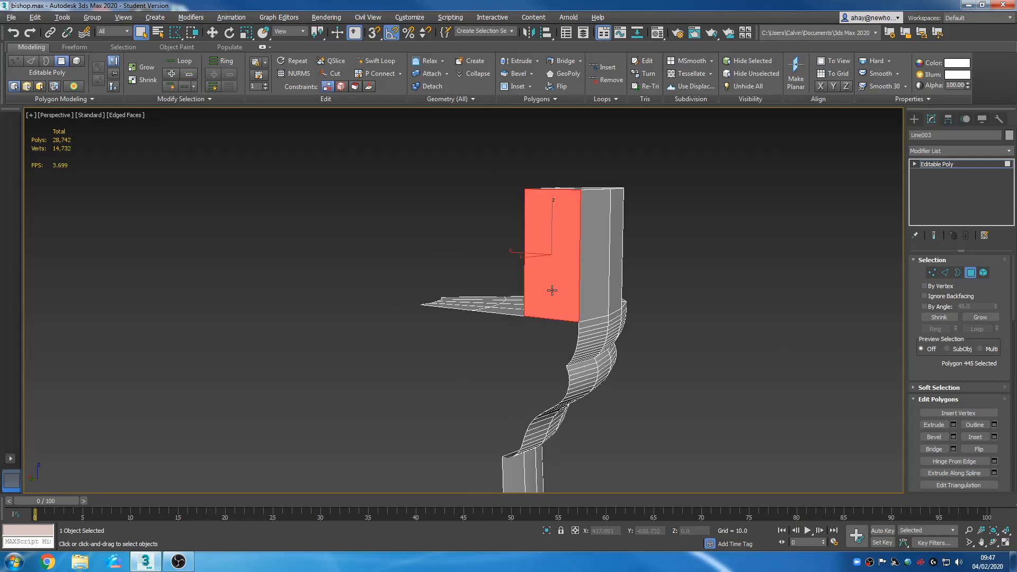
key(Delete)
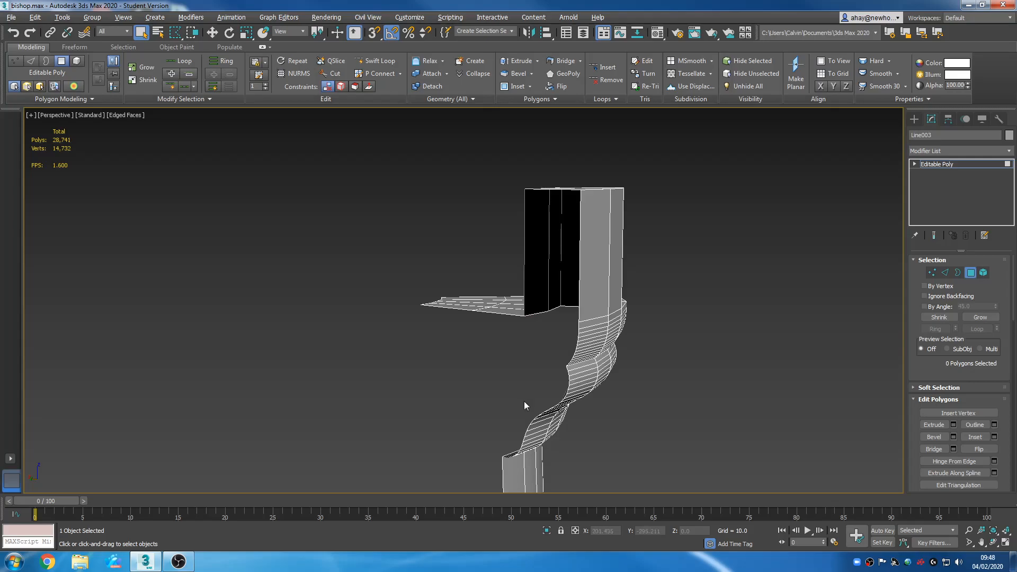
Add a vertical edge loop with Swift Loop close to the battlement's inner corner, running across the top face and down the column
alt+middle_drag(676, 321, 657, 305)
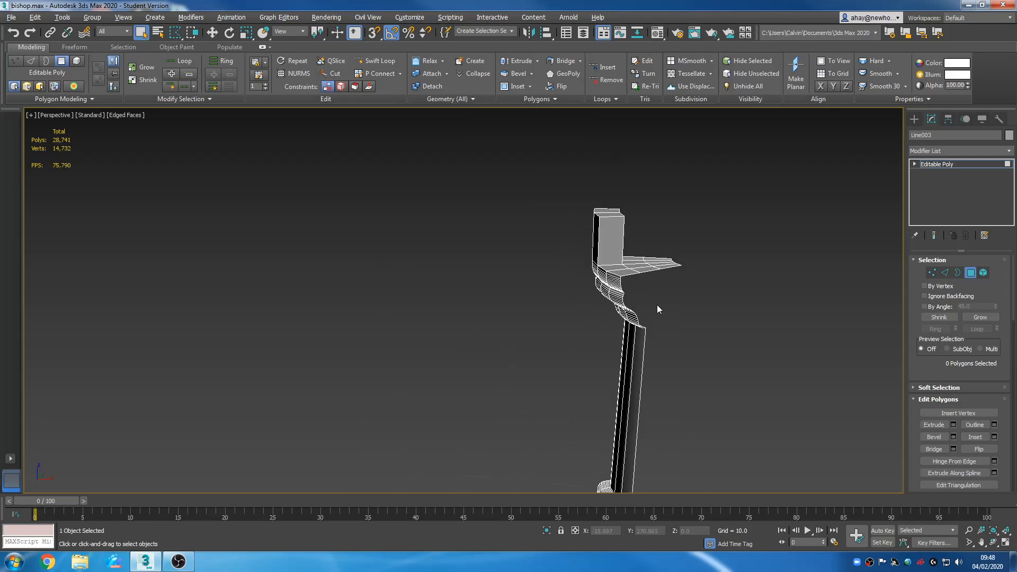
scroll(663, 304, up, 5)
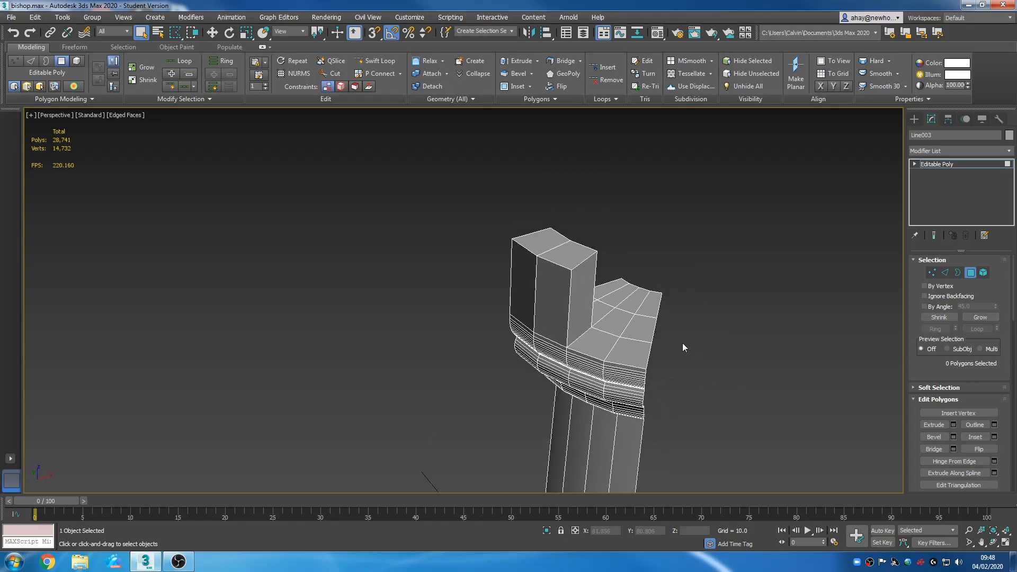
scroll(614, 314, up, 2)
middle_drag(616, 346, 651, 302)
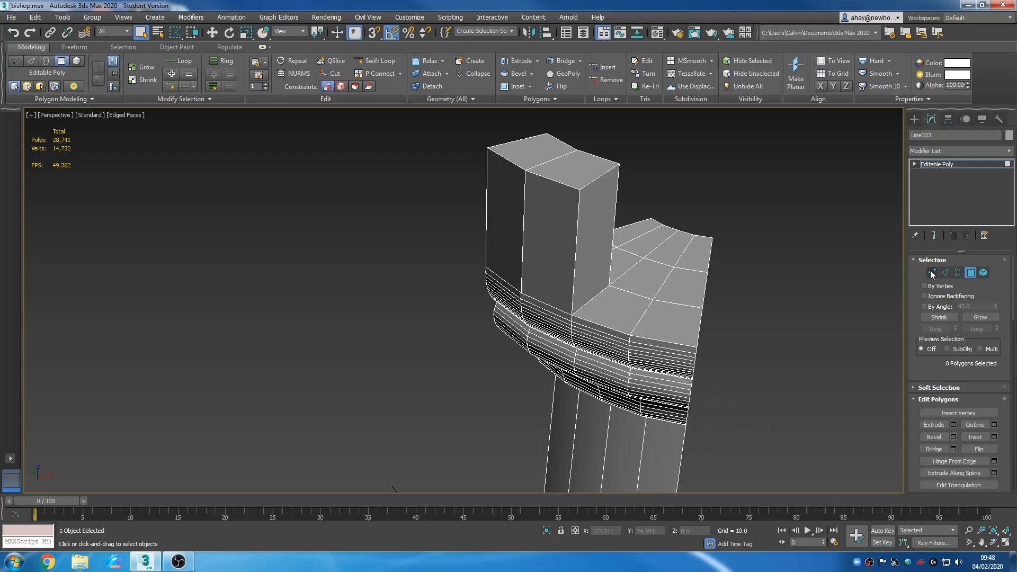
click(945, 272)
drag(1012, 294, 1013, 262)
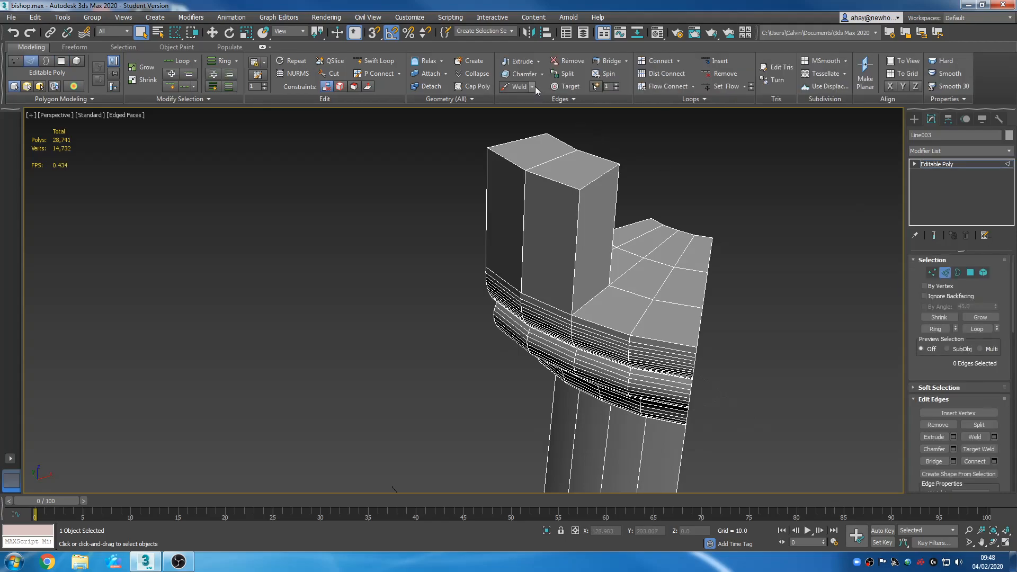
click(377, 73)
click(380, 64)
scroll(583, 339, up, 6)
scroll(549, 305, down, 3)
click(561, 238)
scroll(562, 239, down, 4)
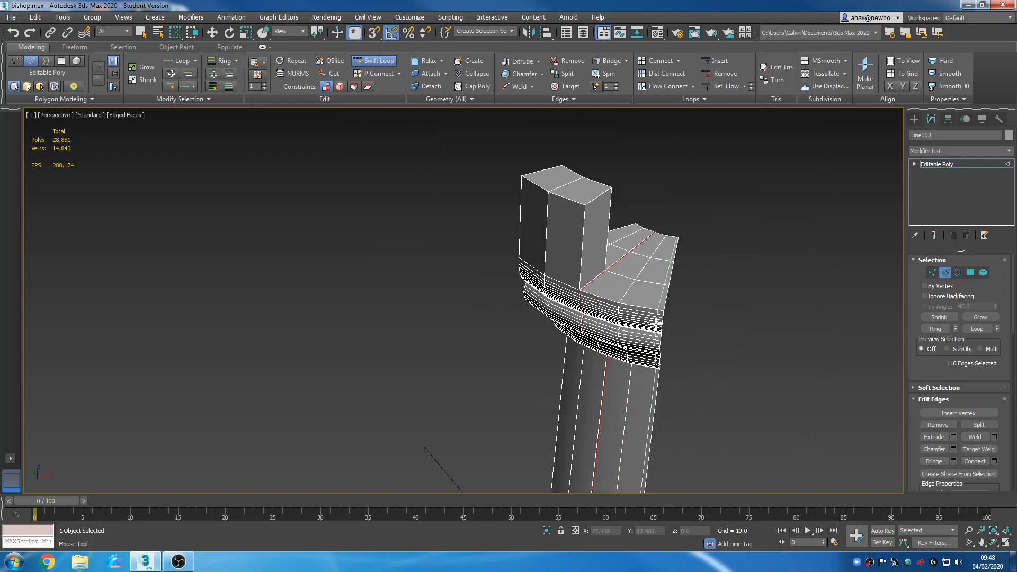
Apply an OpenSubdiv modifier to the whole wedge and set its iterations to 2
key(w)
click(976, 163)
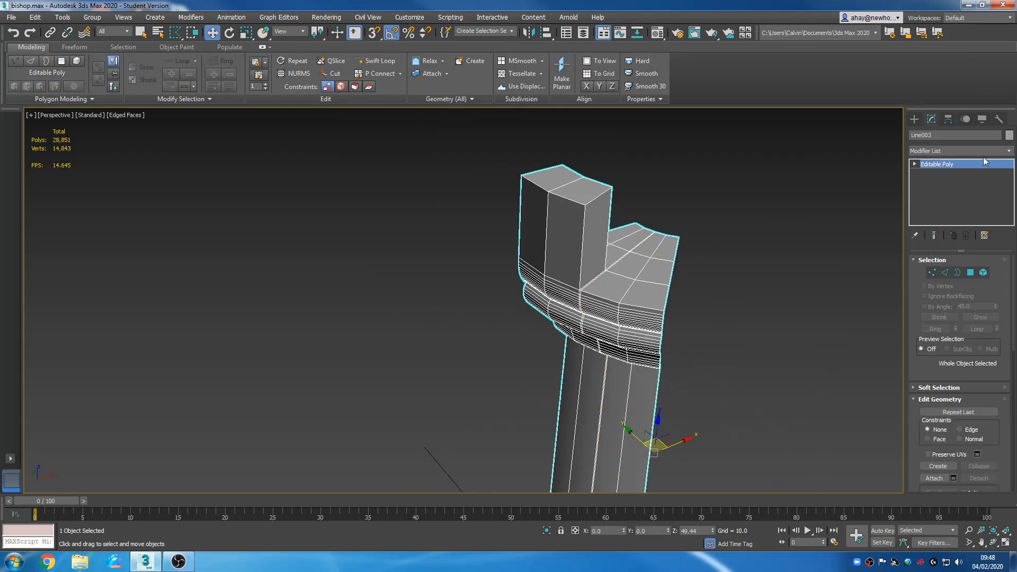
click(990, 151)
key(o)
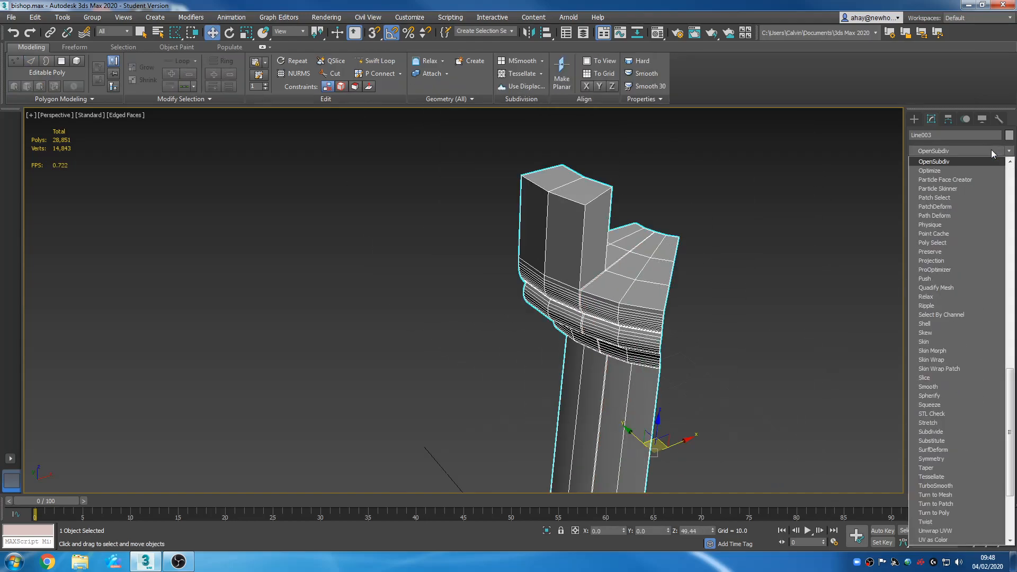
click(964, 163)
scroll(805, 255, up, 5)
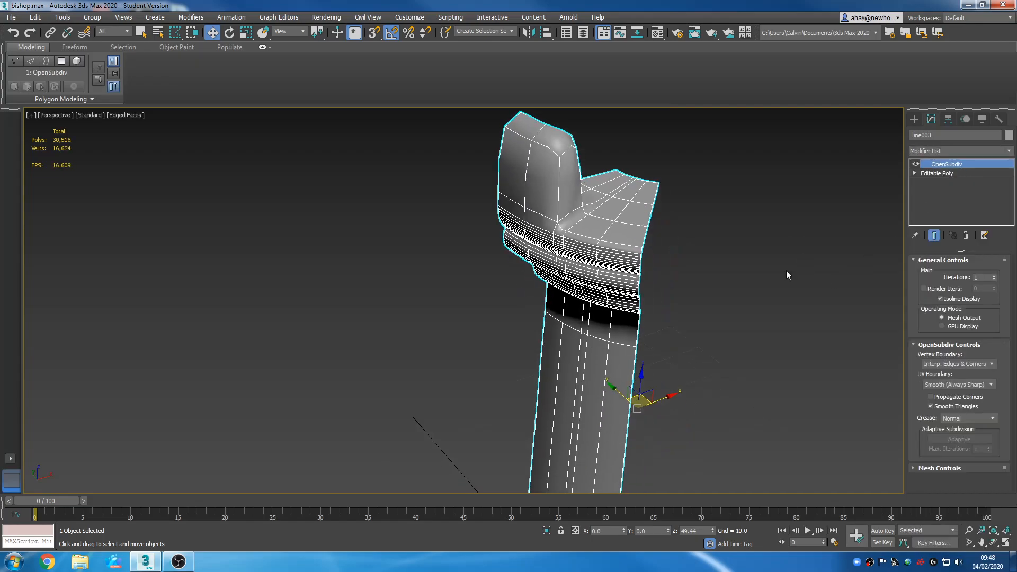
middle_drag(620, 311, 814, 288)
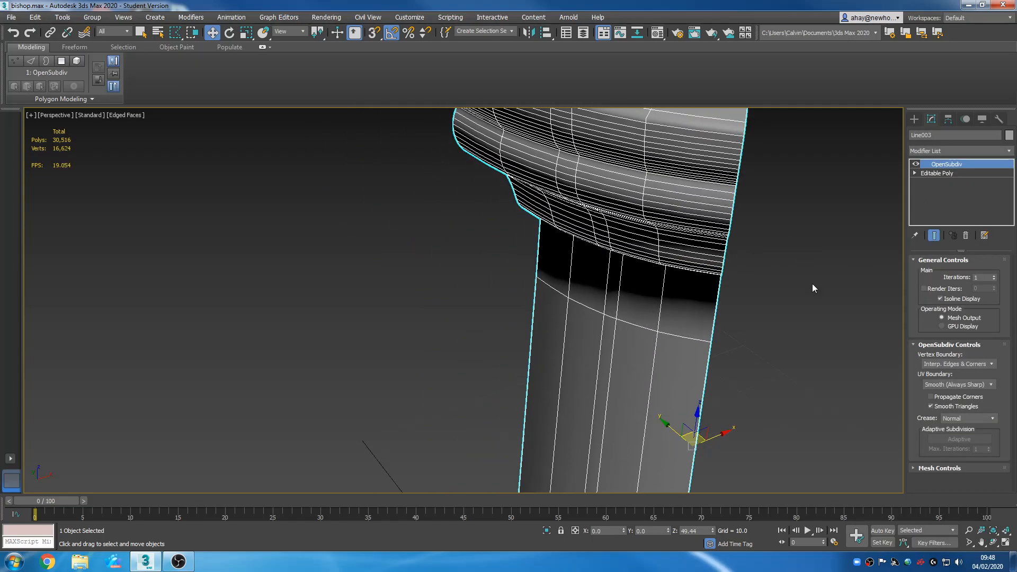
click(994, 274)
middle_drag(825, 323, 796, 334)
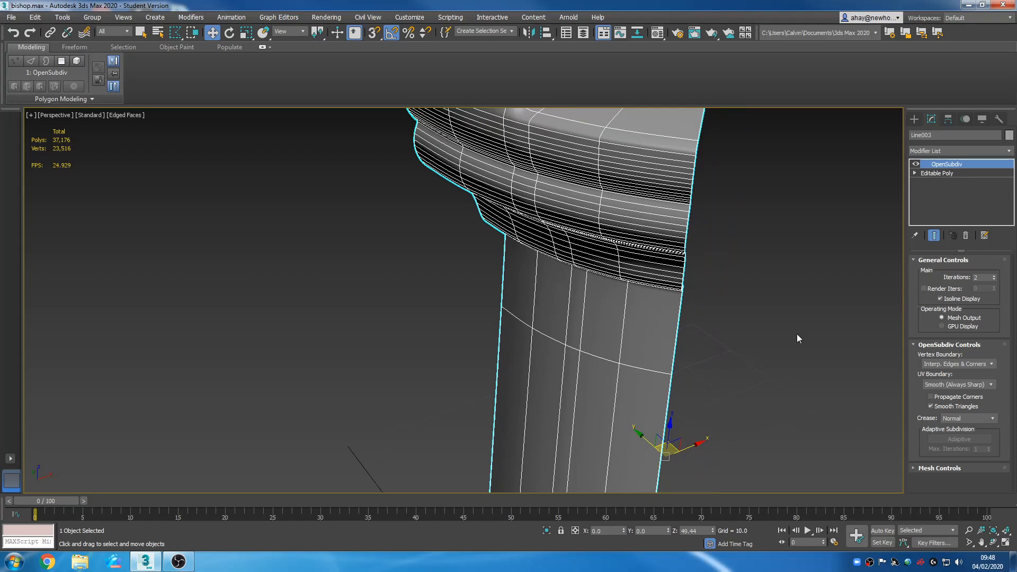
Inspect the smoothed surface without edge display along the column, collar and battlement for shading flaws
key(F4)
alt+middle_drag(683, 384, 640, 363)
scroll(575, 363, up, 4)
scroll(575, 364, up, 2)
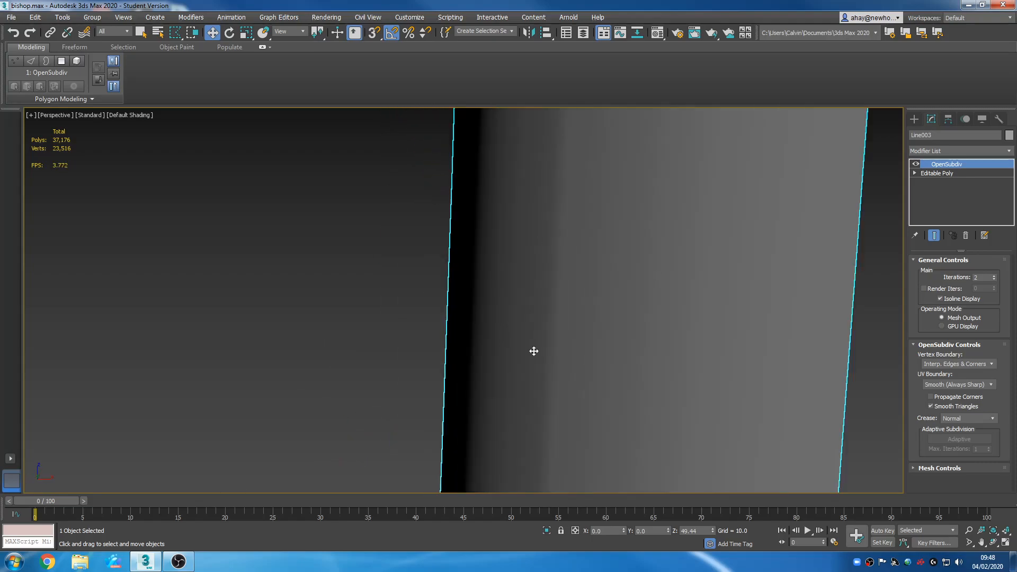
scroll(651, 268, down, 7)
scroll(641, 295, down, 4)
middle_drag(631, 401, 652, 319)
middle_drag(626, 394, 599, 327)
scroll(601, 320, down, 6)
middle_drag(605, 255, 598, 292)
scroll(598, 280, up, 7)
scroll(610, 263, up, 4)
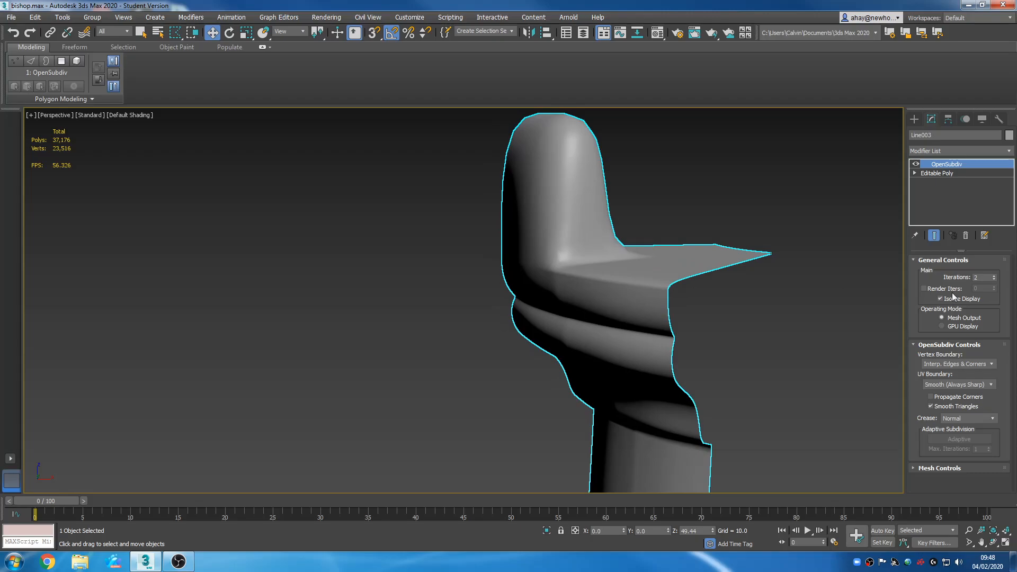
Return to the Editable Poly level with edges displayed and examine the tight edge loop beside the battlement's base
click(936, 173)
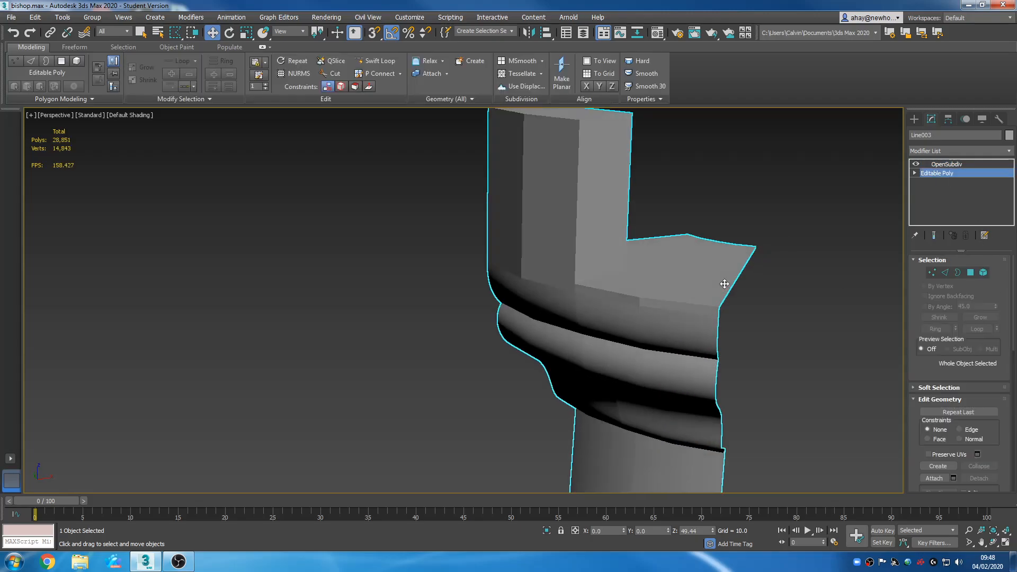
key(F4)
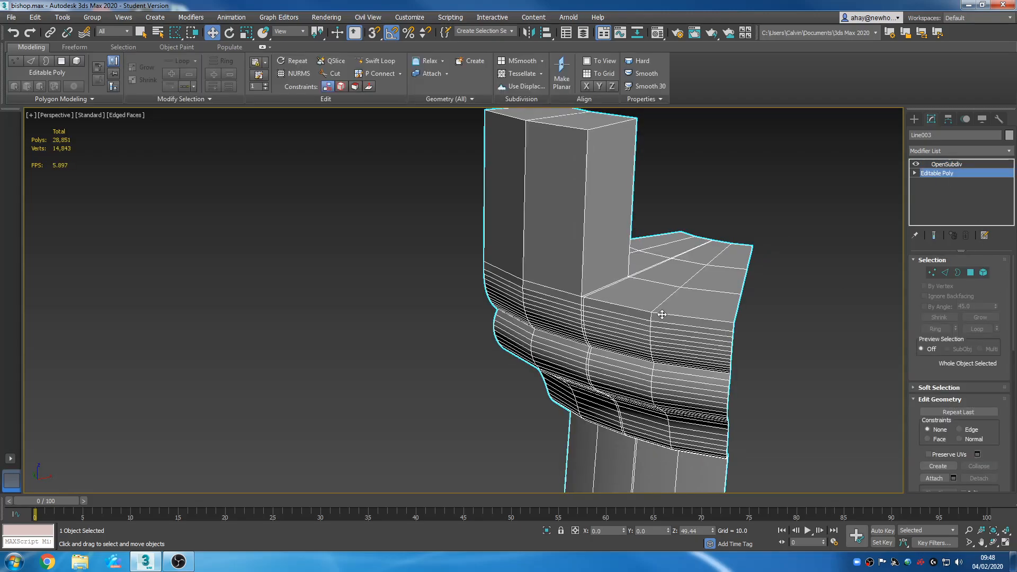
scroll(598, 292, up, 3)
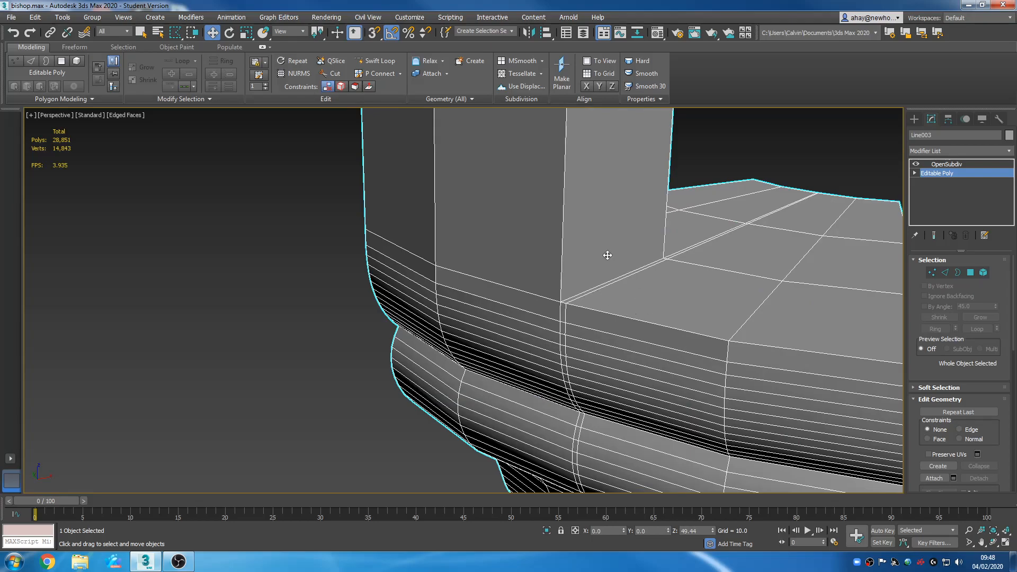
middle_drag(607, 236, 691, 230)
scroll(683, 274, down, 2)
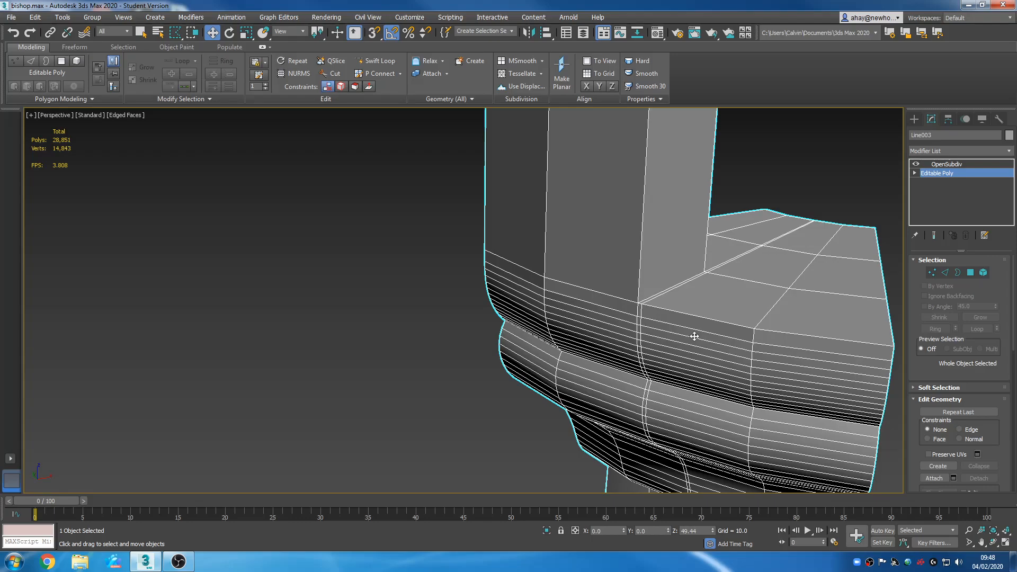
Undo the OpenSubdiv modifier and the added edge loop
click(12, 33)
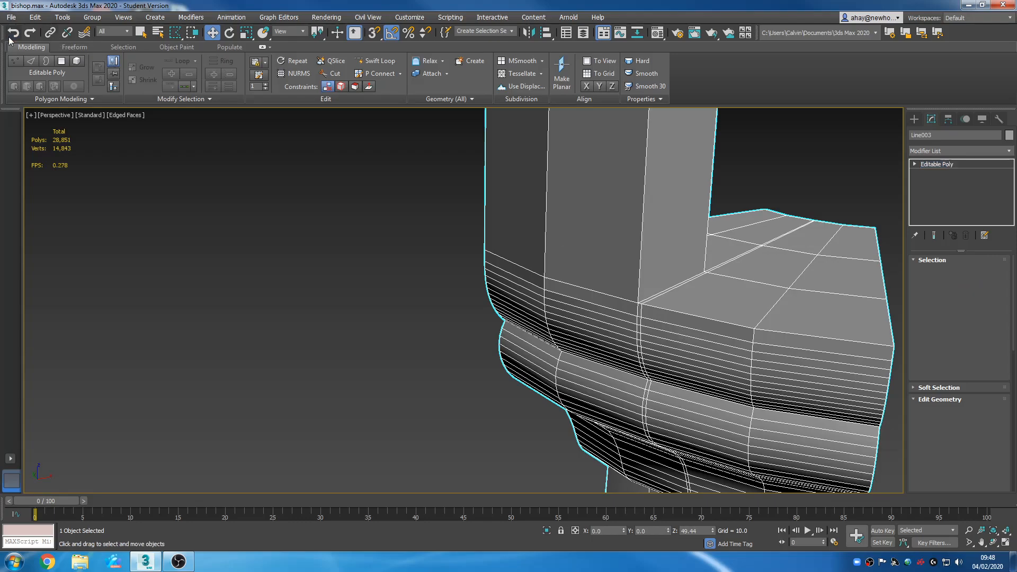
click(9, 37)
middle_drag(538, 252, 578, 256)
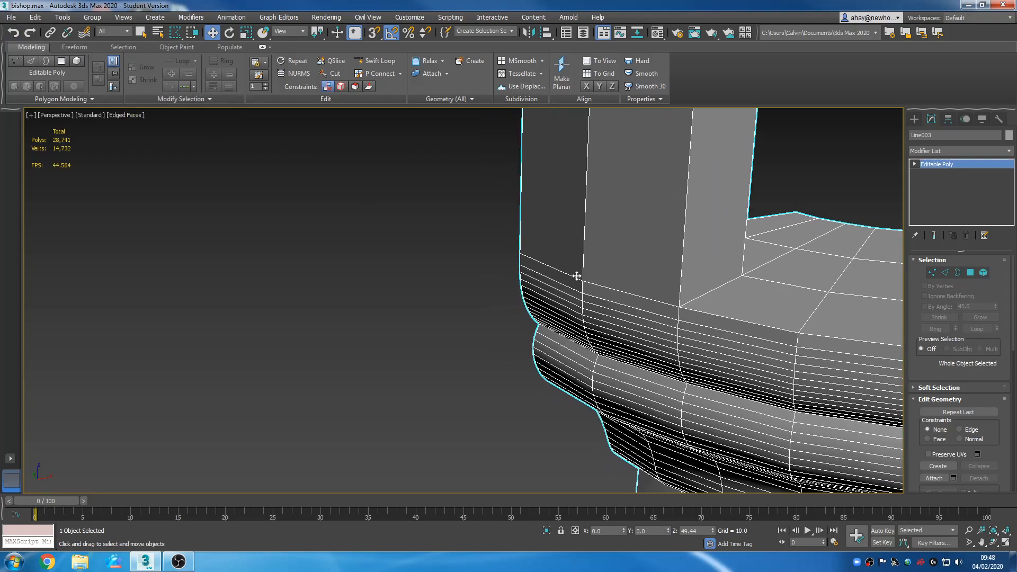
scroll(707, 315, up, 2)
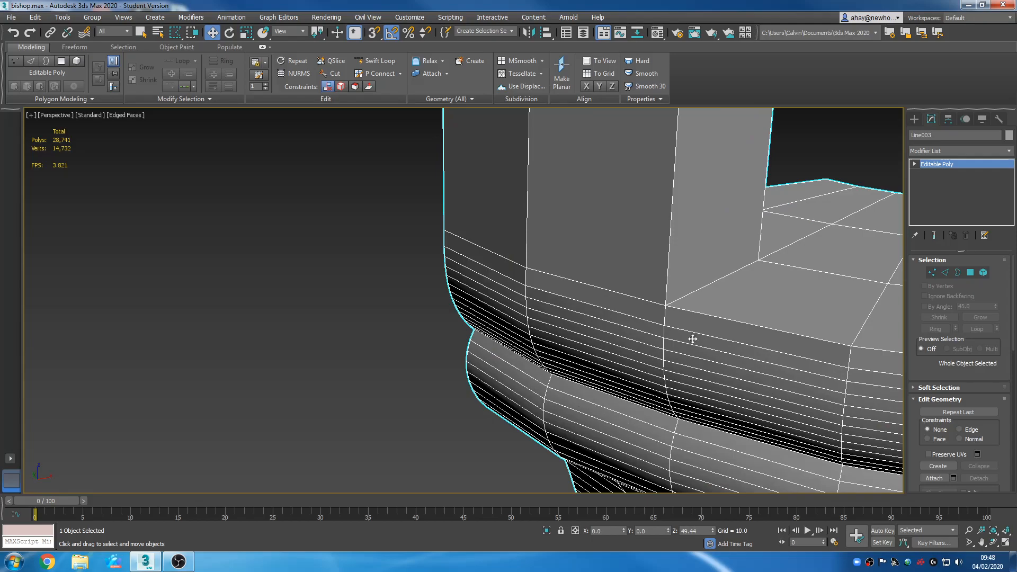
middle_drag(690, 347, 647, 350)
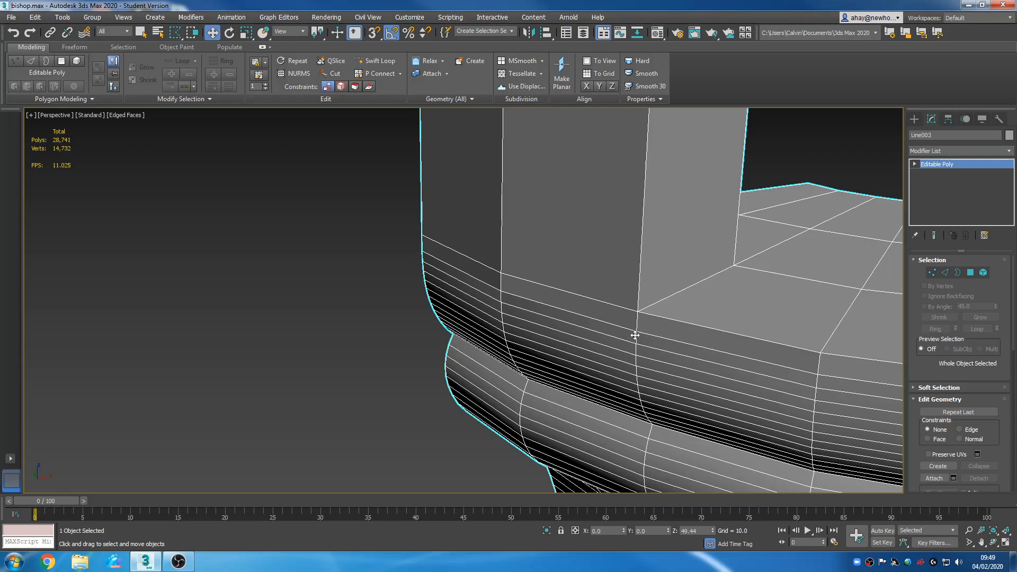
Raise the edge loop just below the crown's rim about 0.28 units, bringing it close to the battlement's base
middle_drag(638, 338, 600, 341)
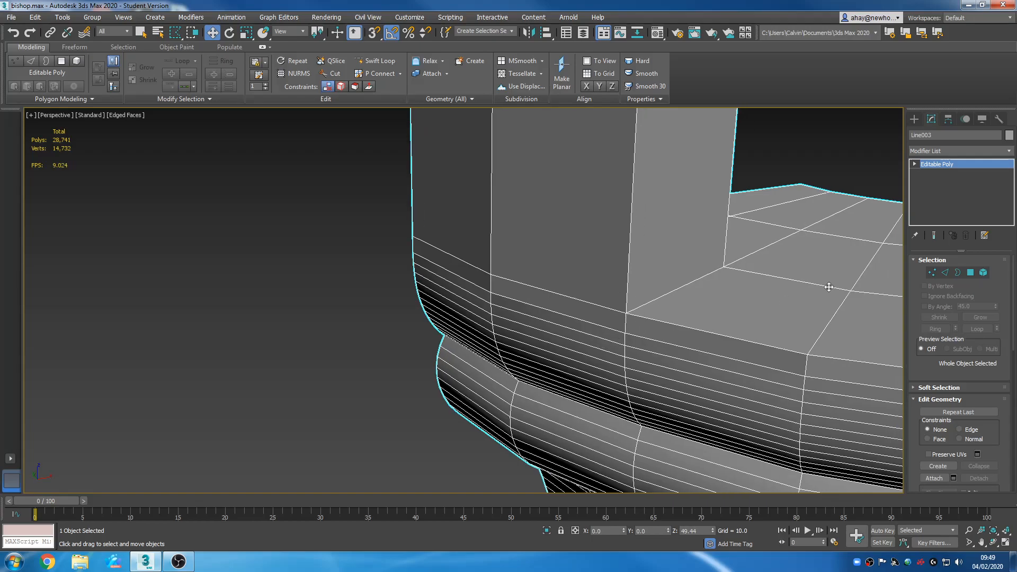
click(943, 272)
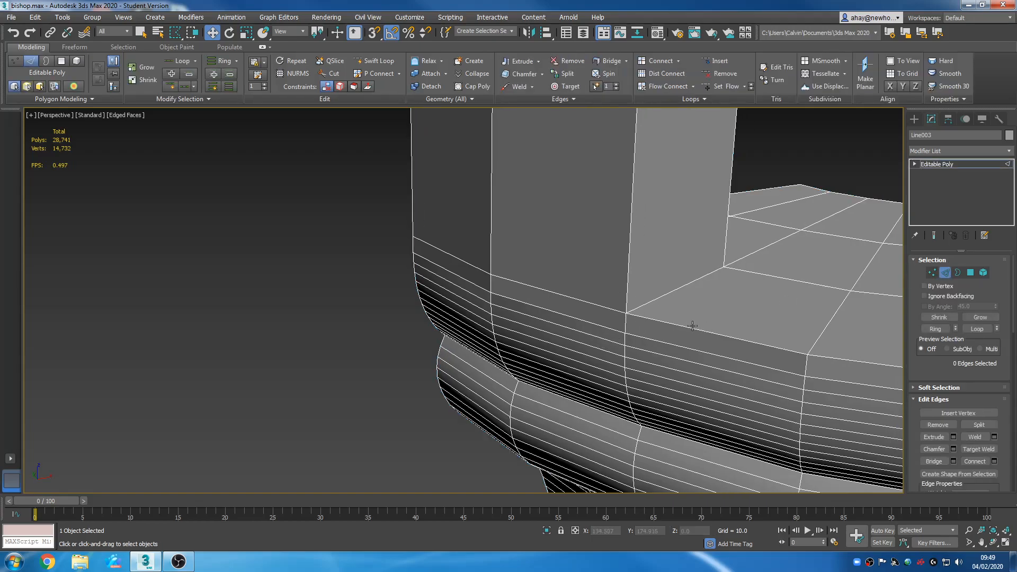
click(647, 337)
middle_drag(701, 344, 628, 336)
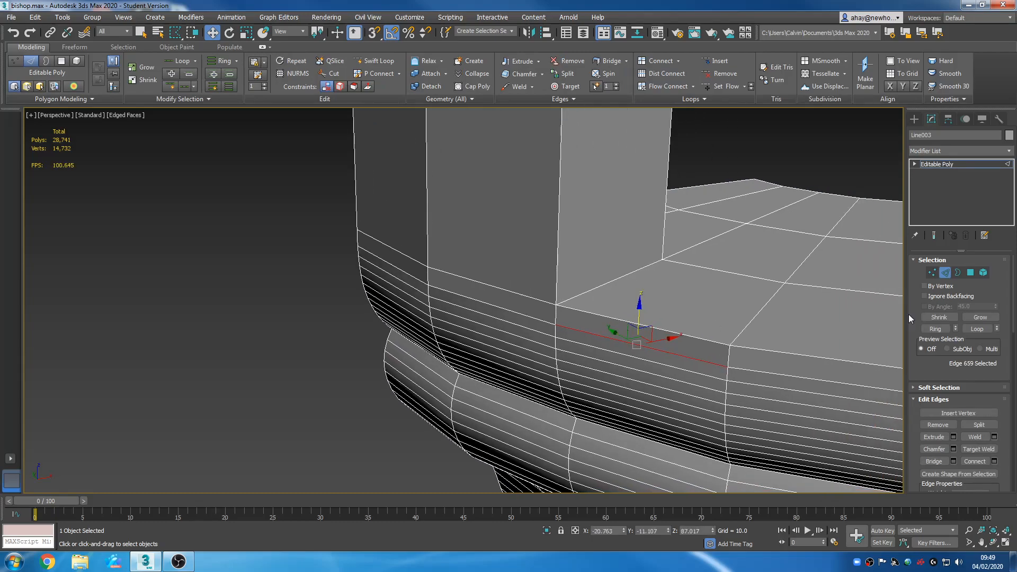
click(964, 329)
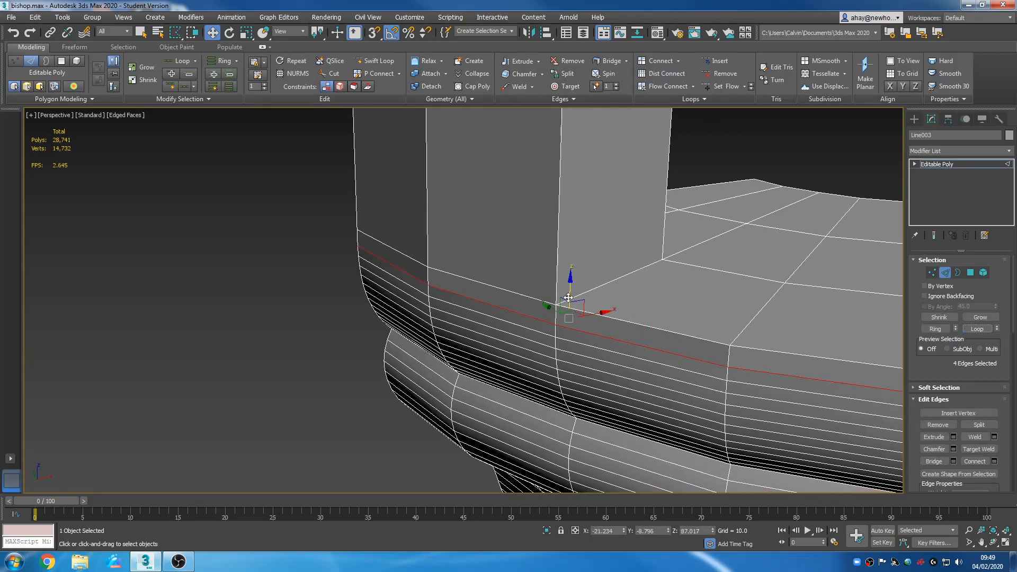
drag(569, 291, 580, 279)
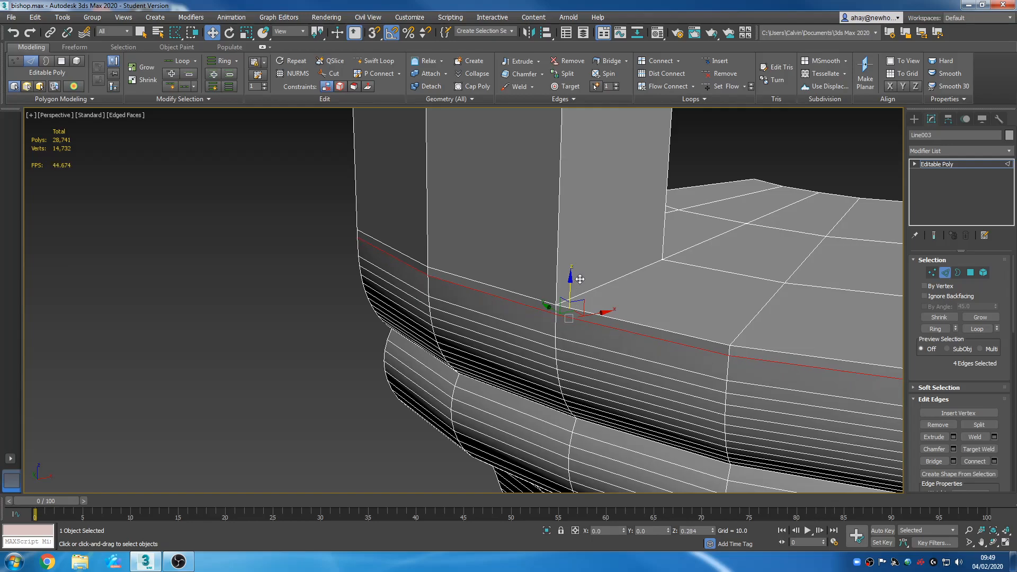
middle_drag(656, 323, 603, 303)
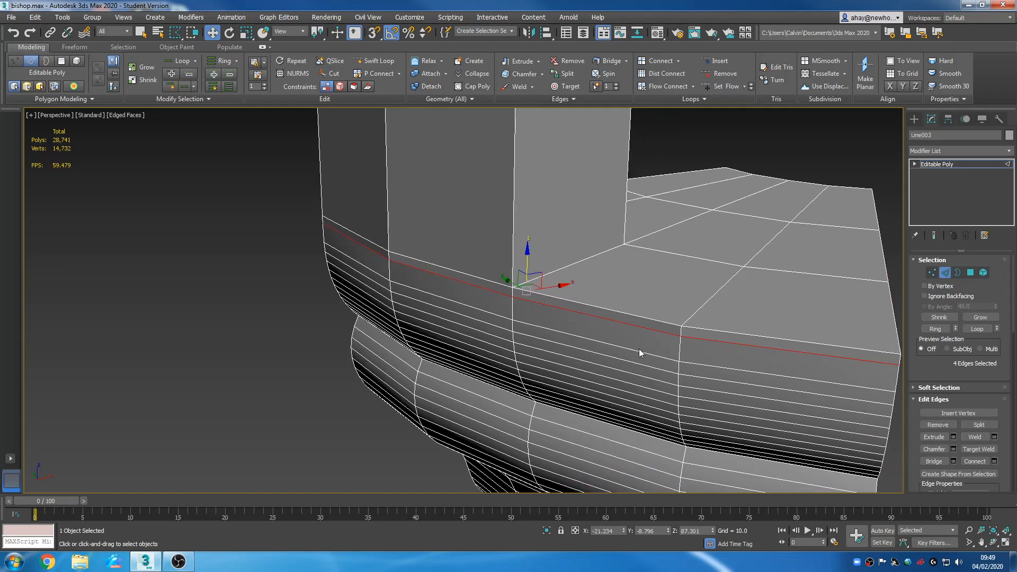
middle_drag(660, 365, 678, 366)
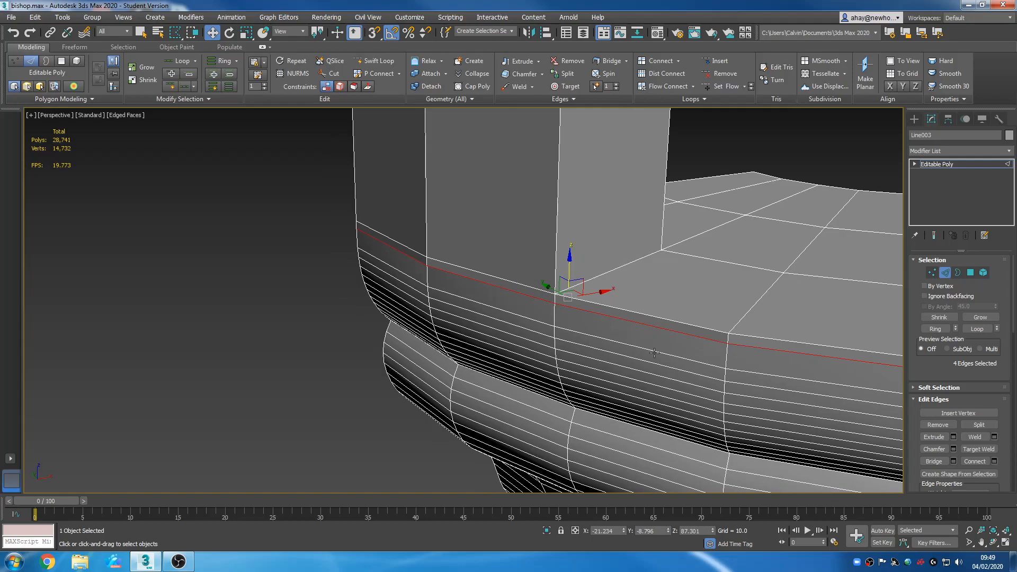
Remove five alternate horizontal edge loops from the curved band beneath the crown's rim
click(645, 360)
middle_drag(659, 397, 647, 344)
ctrl+click(648, 334)
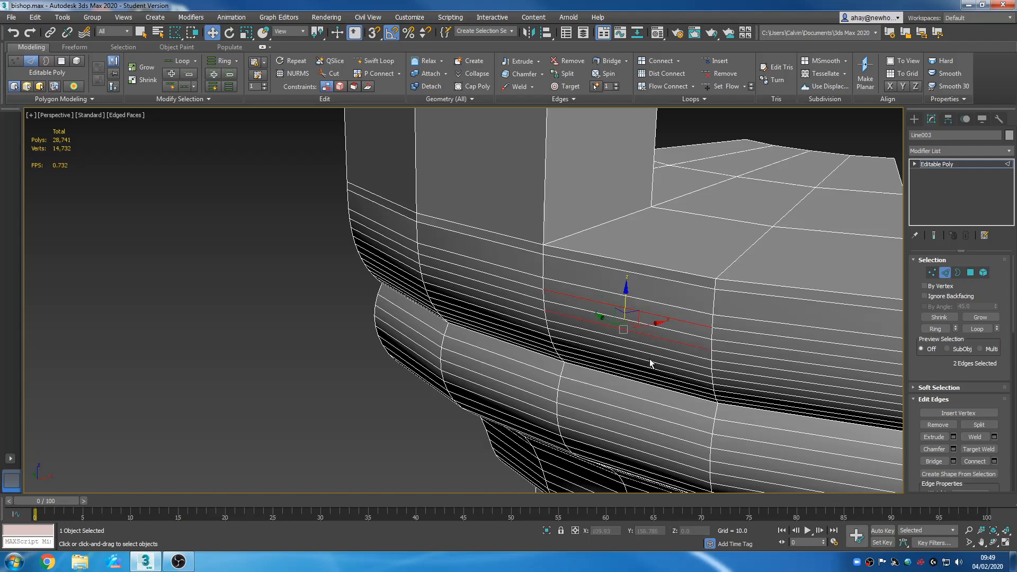
middle_drag(659, 364, 643, 263)
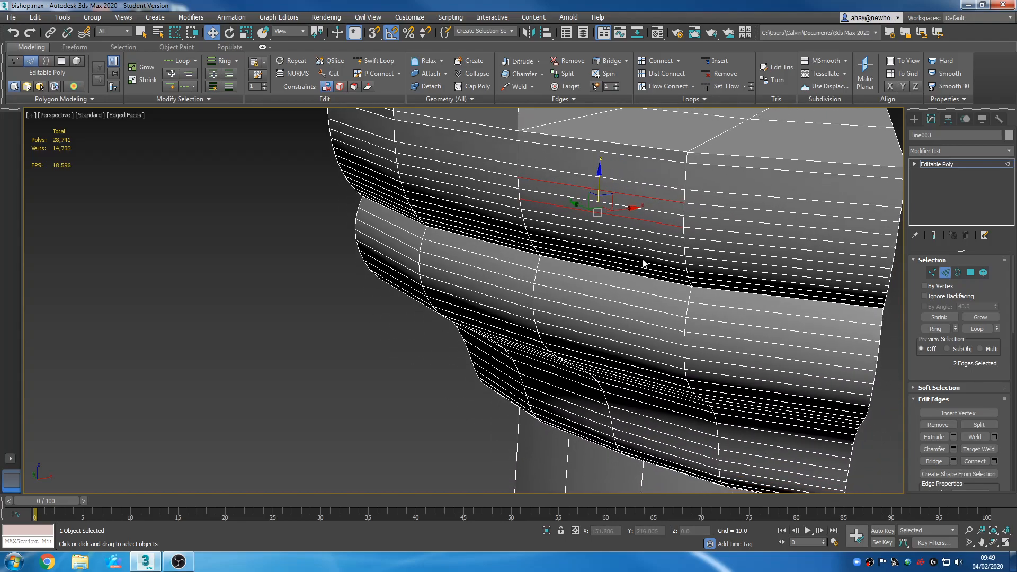
scroll(668, 254, up, 3)
scroll(636, 233, down, 1)
ctrl+click(636, 228)
ctrl+click(645, 257)
ctrl+click(645, 274)
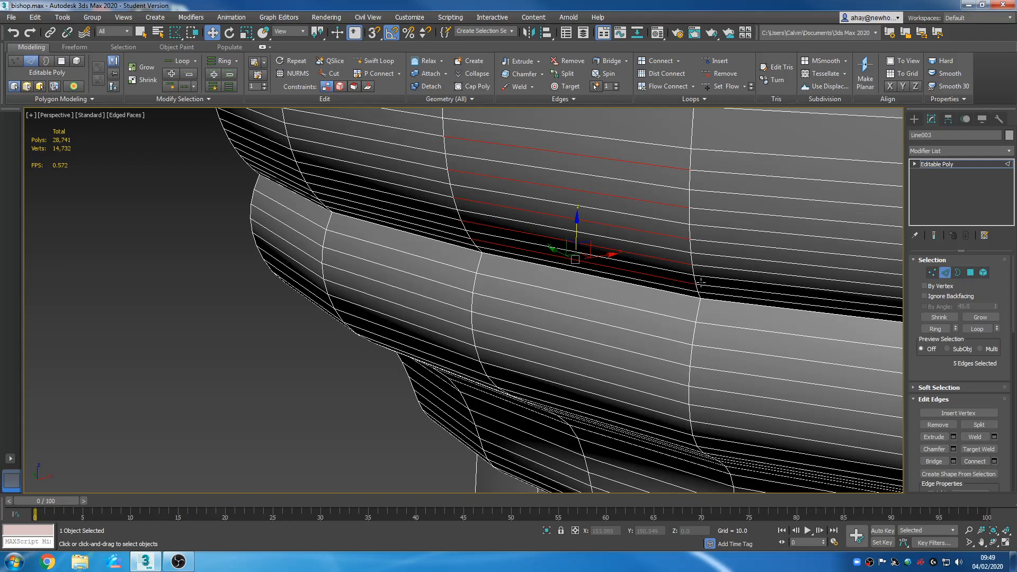
click(976, 329)
alt+middle_drag(736, 315, 634, 285)
right_click(634, 285)
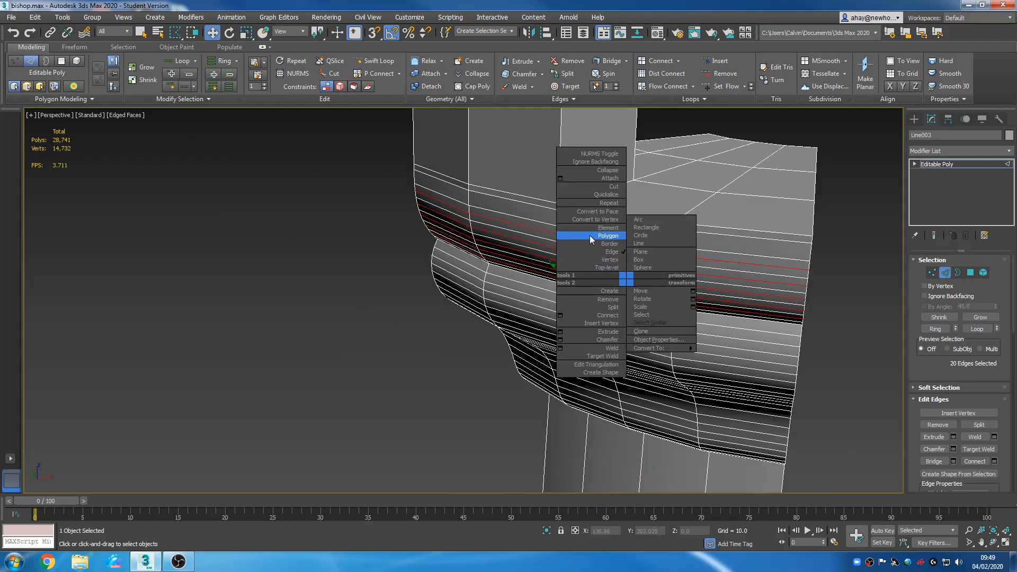
middle_drag(548, 254, 532, 258)
scroll(532, 258, up, 2)
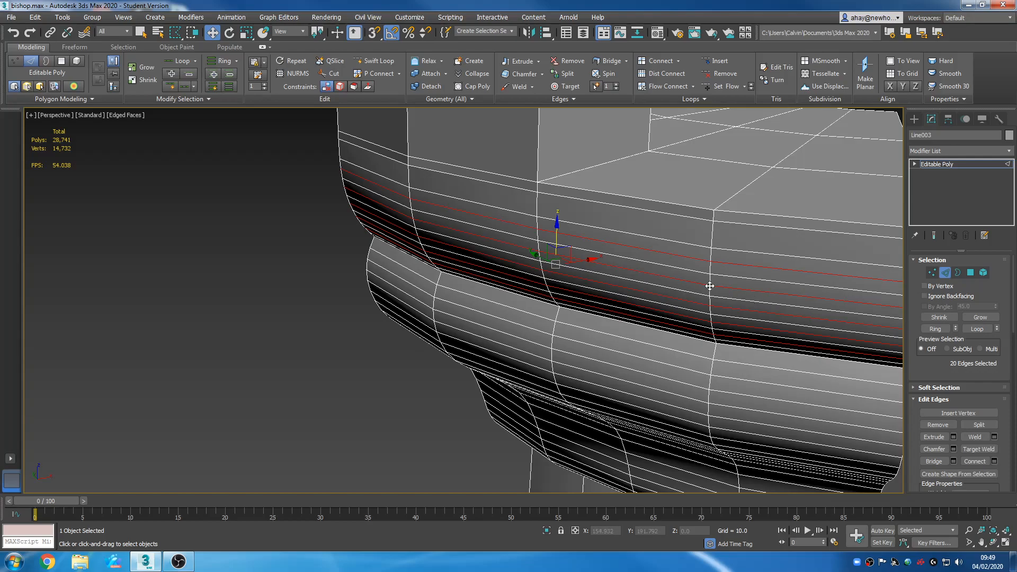
right_click(655, 269)
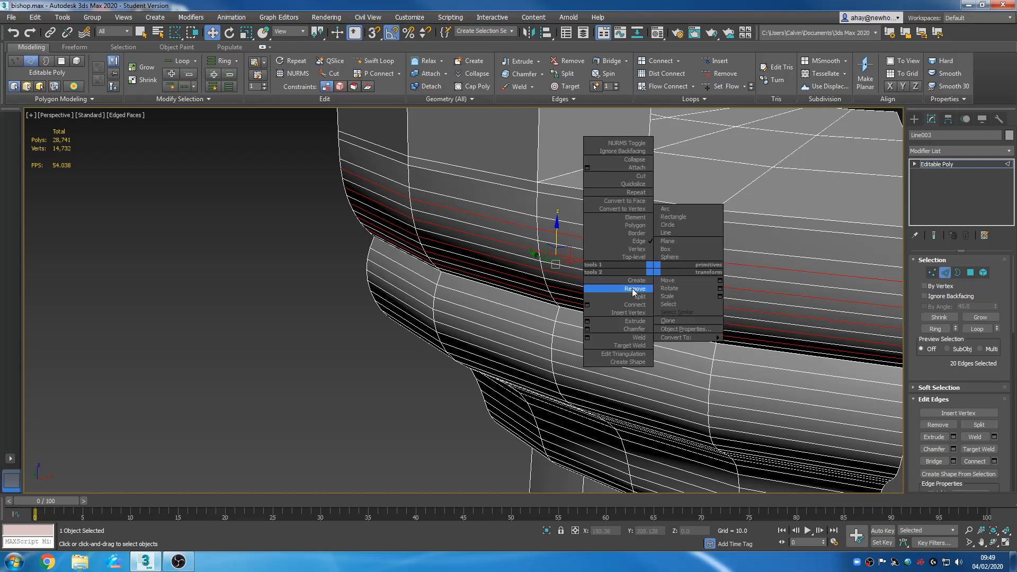
click(632, 288)
Remove twelve alternate horizontal edge loops from the collar between the crown's upper band and the column
alt+middle_drag(631, 288, 595, 307)
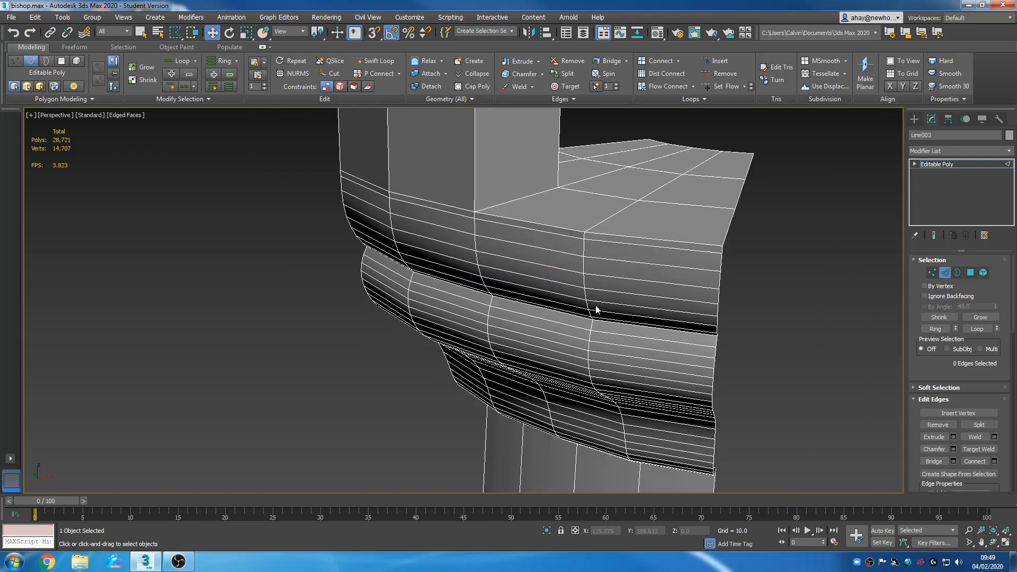
scroll(586, 325, up, 4)
alt+middle_drag(589, 327, 610, 287)
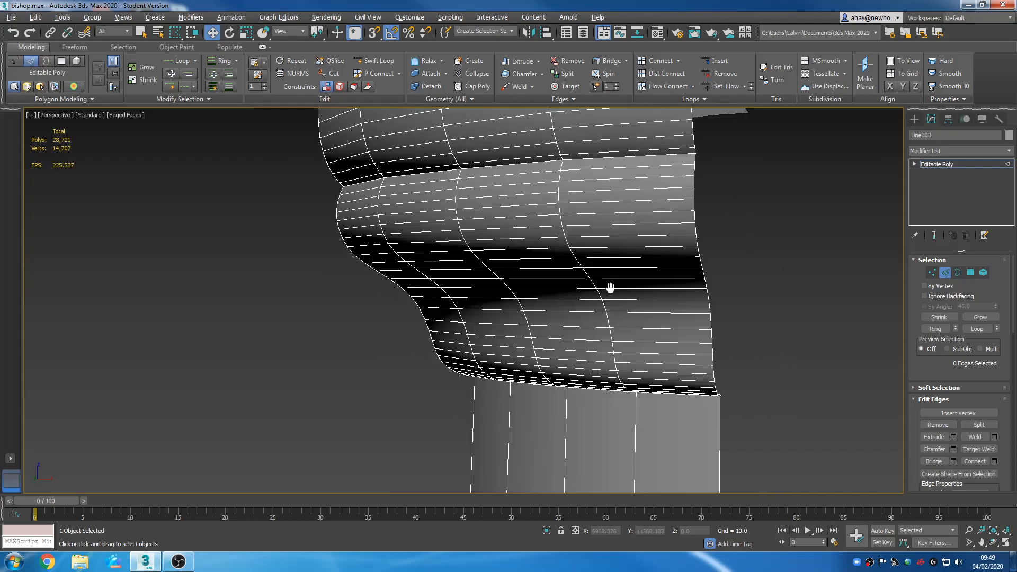
middle_drag(583, 205, 590, 249)
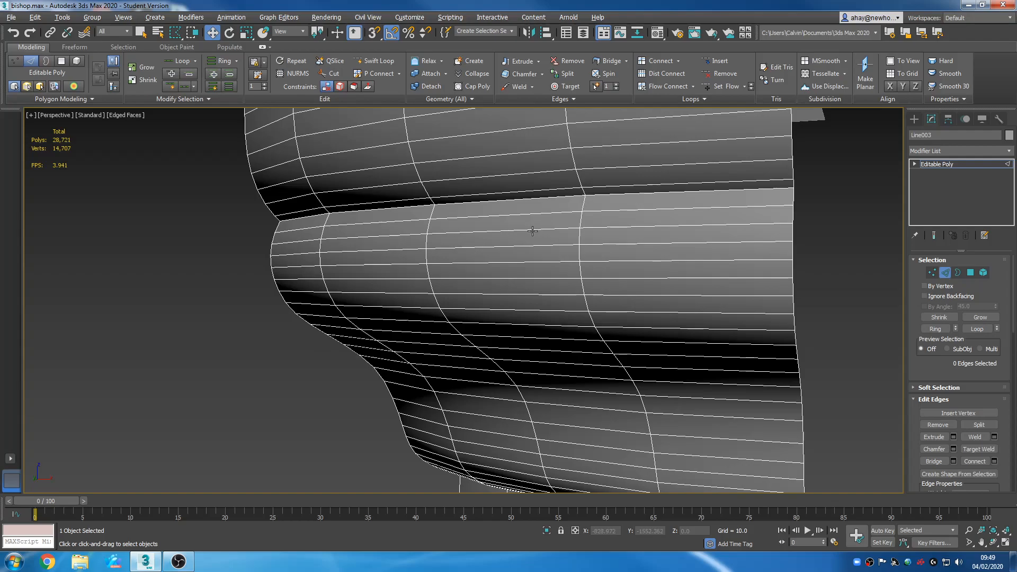
click(532, 231)
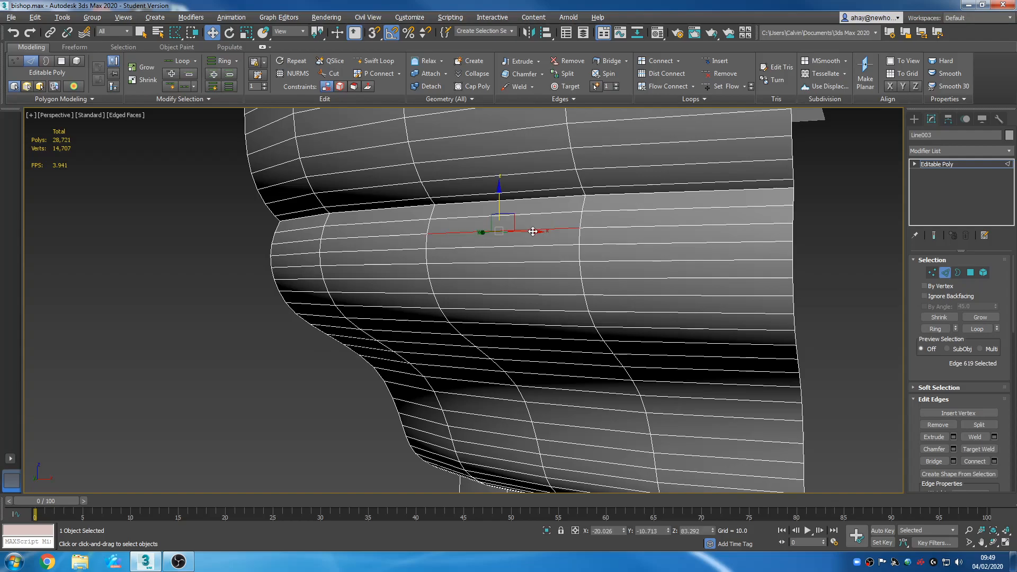
ctrl+click(519, 261)
ctrl+click(507, 292)
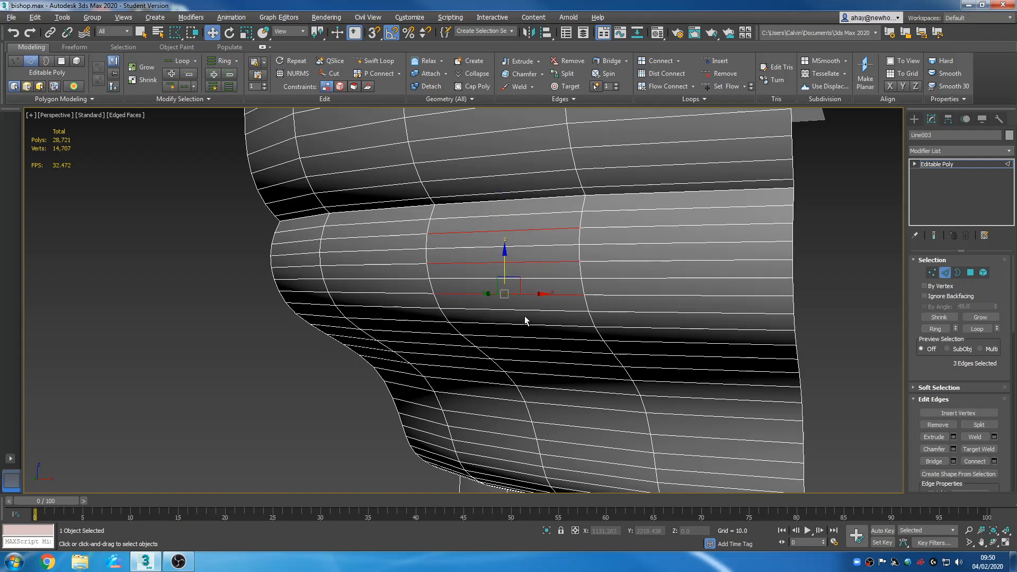
ctrl+click(528, 324)
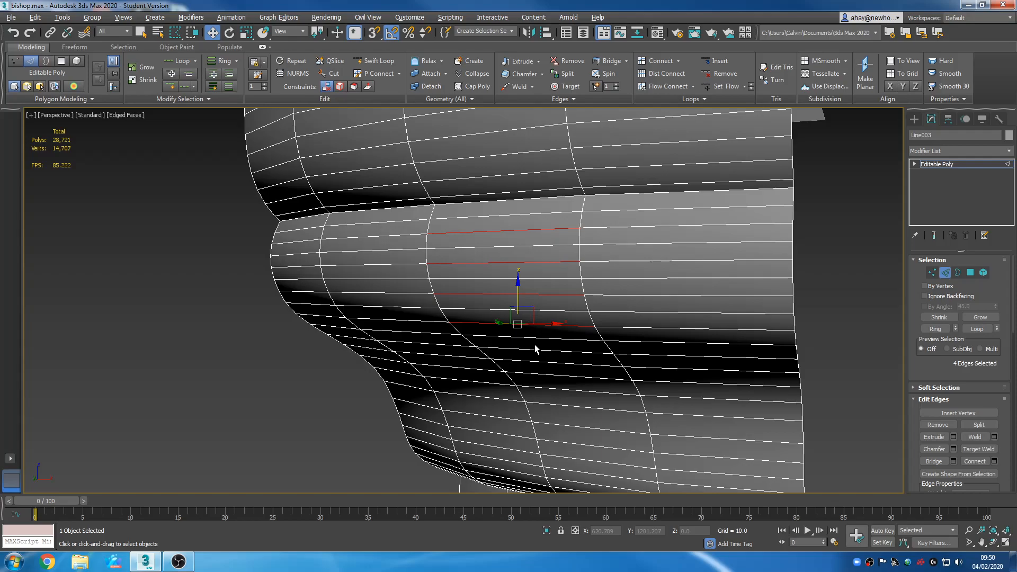
ctrl+click(530, 348)
ctrl+click(541, 373)
ctrl+click(560, 403)
ctrl+click(565, 437)
middle_drag(565, 442, 549, 366)
ctrl+click(557, 353)
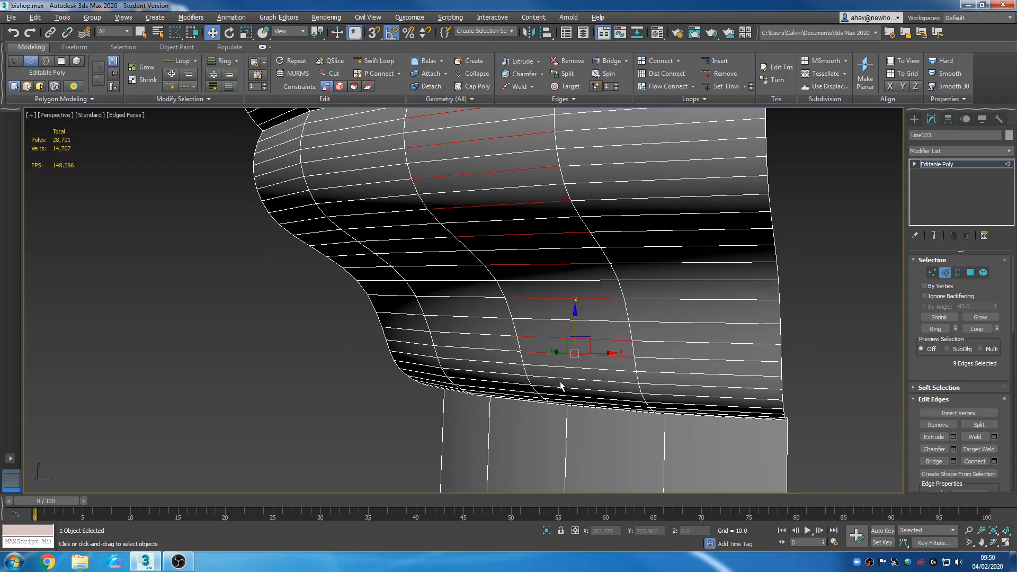
ctrl+click(562, 379)
scroll(562, 379, up, 5)
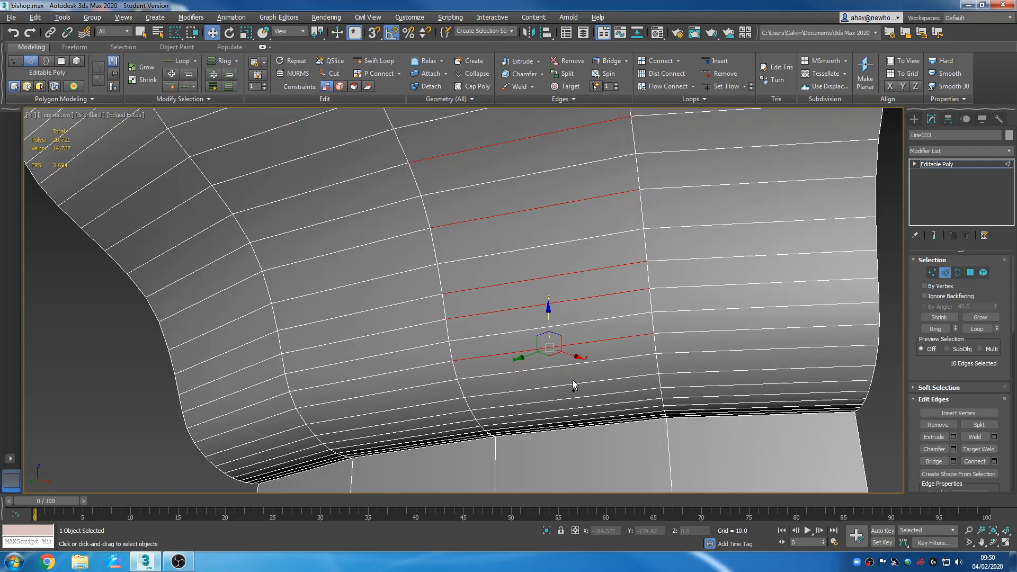
ctrl+click(573, 385)
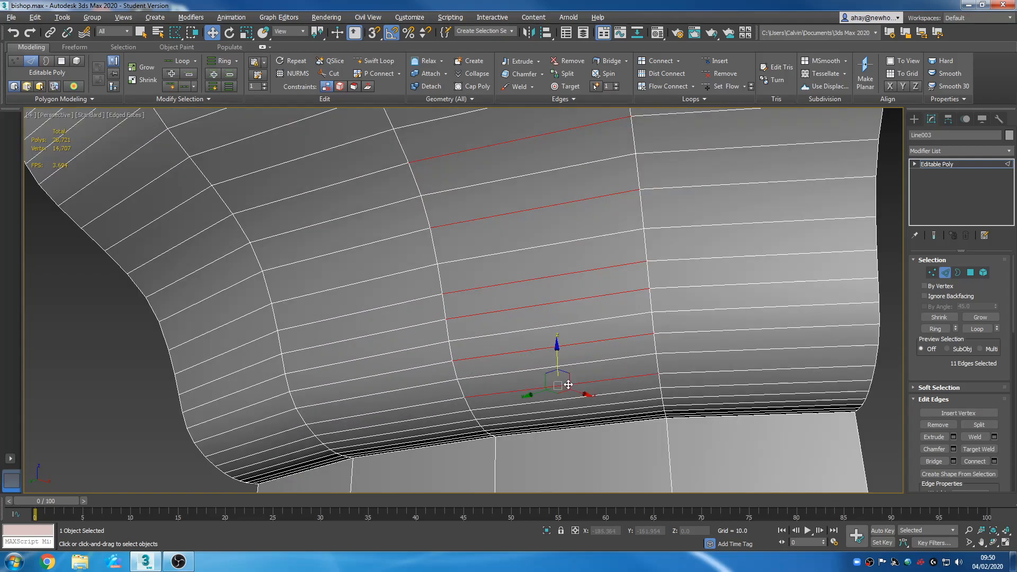
ctrl+click(601, 407)
scroll(672, 408, down, 4)
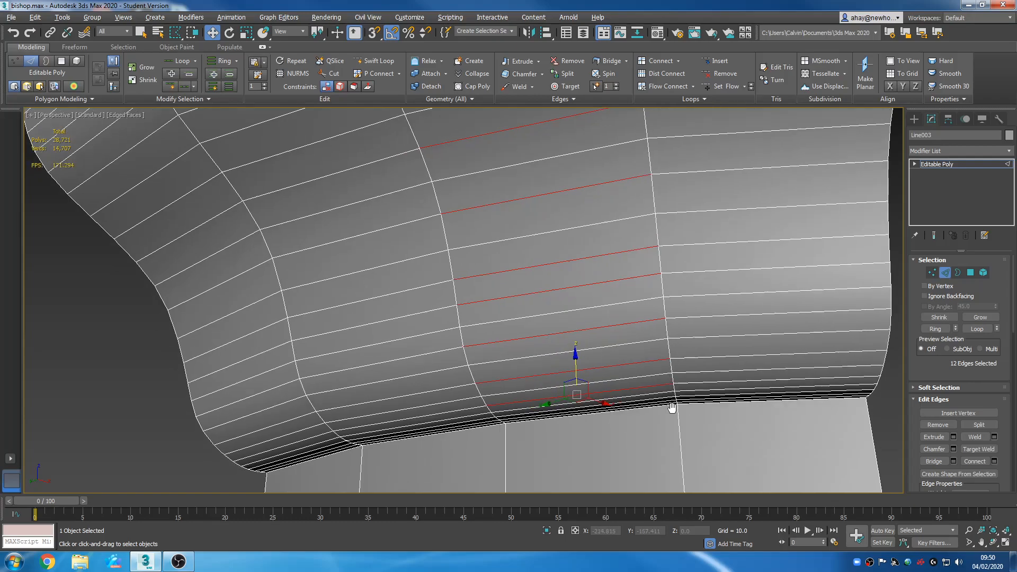
click(977, 329)
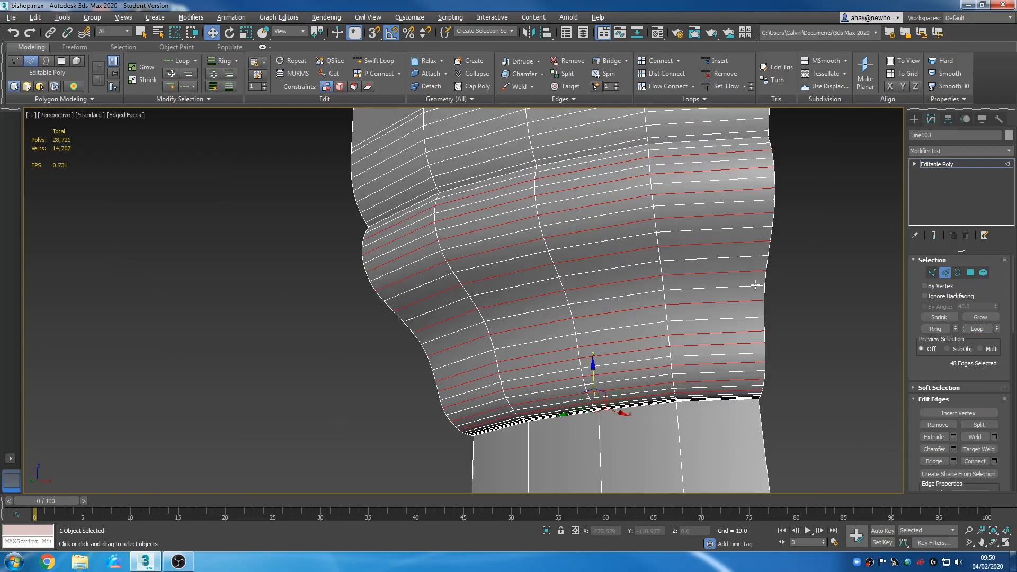
right_click(748, 279)
click(722, 299)
Apply an OpenSubdiv modifier to the thinned-out wedge and set its iterations to 2
scroll(724, 304, down, 4)
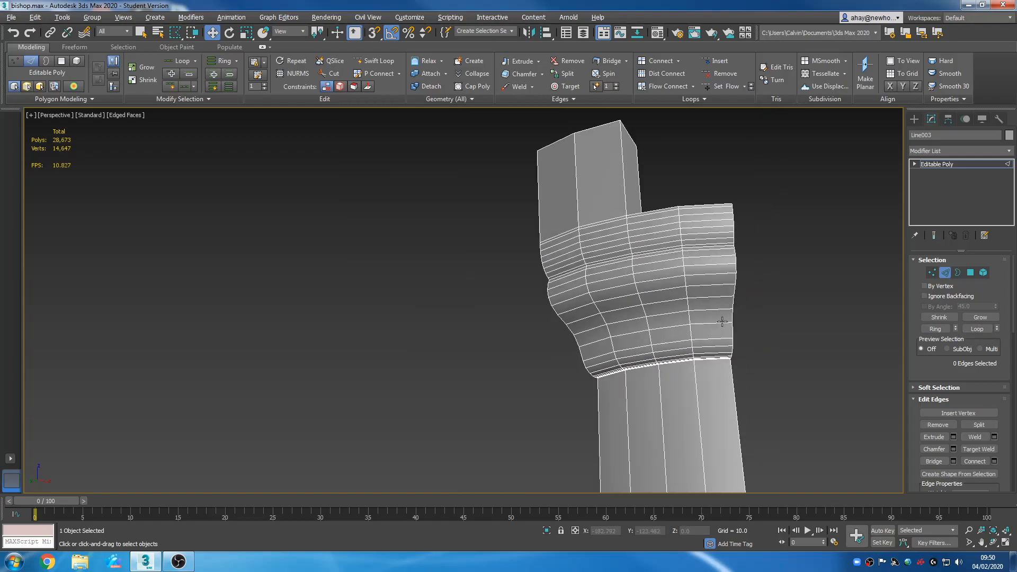
alt+middle_drag(745, 341, 595, 359)
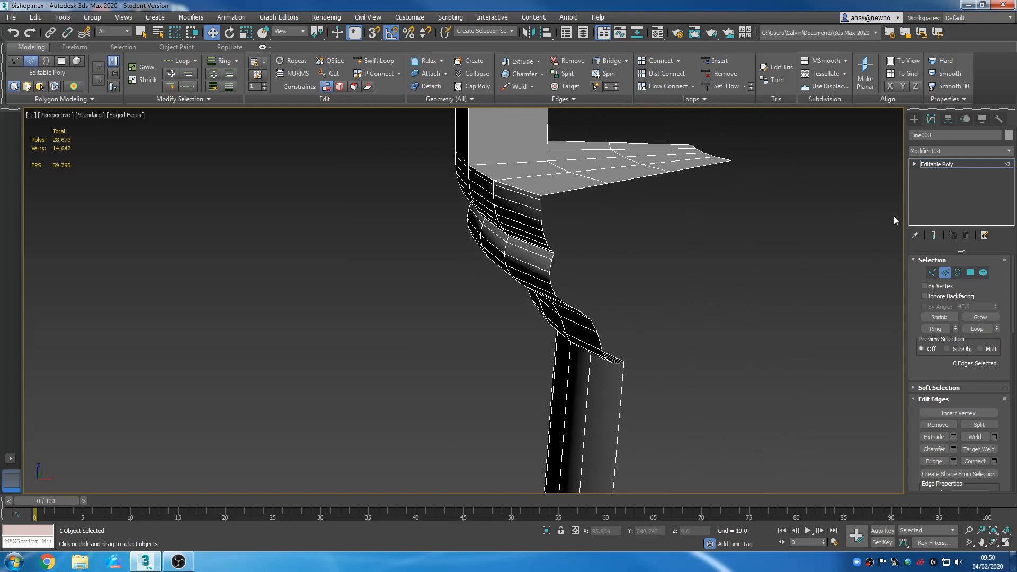
click(946, 152)
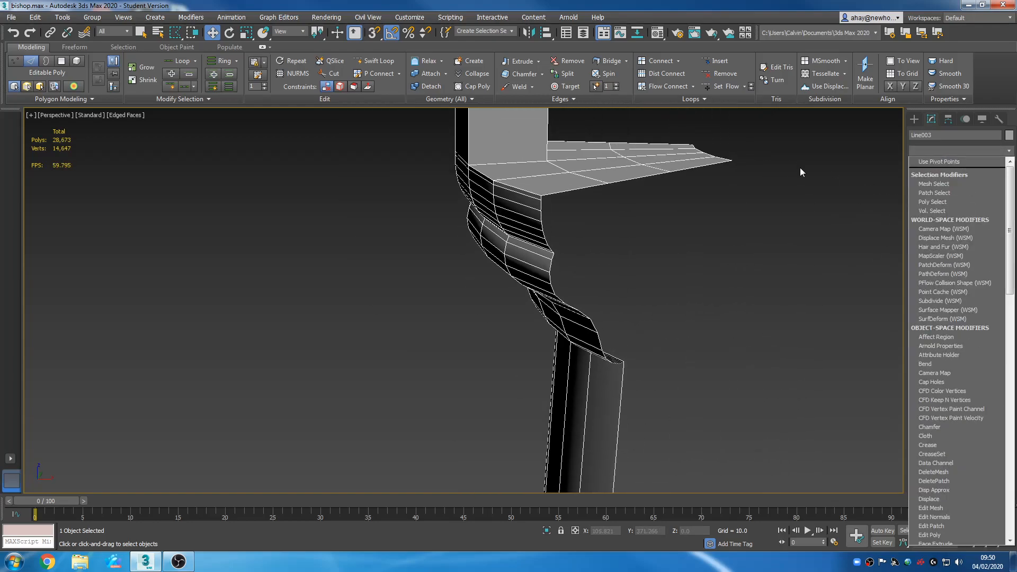
key(o)
click(957, 161)
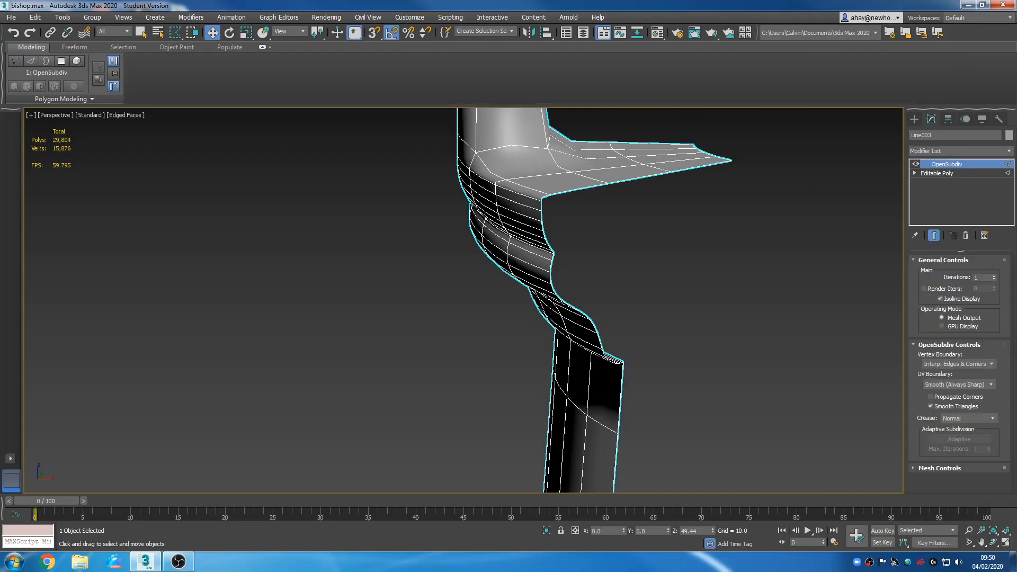
click(993, 275)
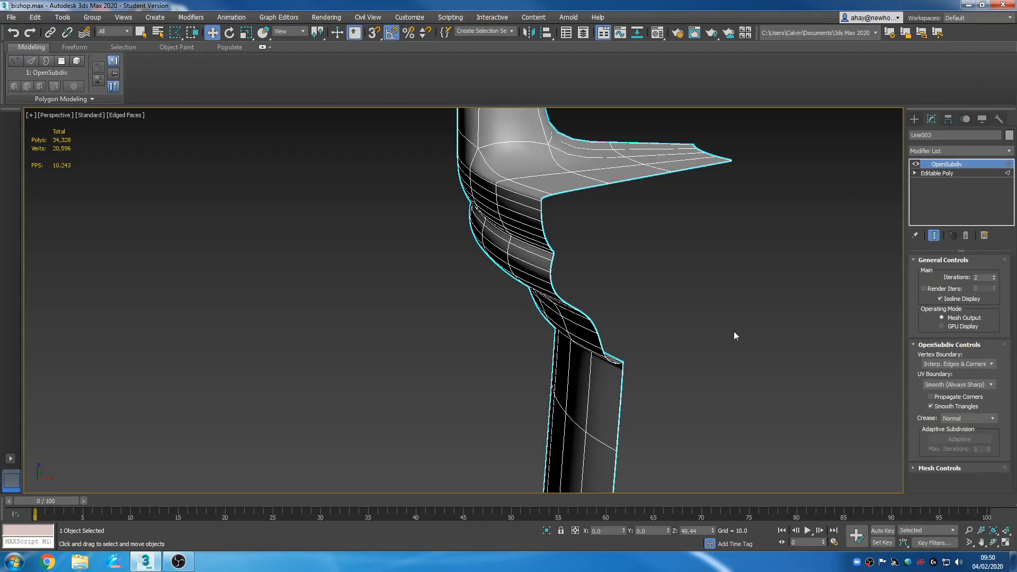
Hide the edge display and inspect the smoothed collar, column and base for shading flaws
key(F4)
mouse_move(618, 374)
alt+middle_down()
mouse_move(586, 268)
mouse_move(667, 302)
mouse_move(710, 297)
mouse_move(477, 239)
mouse_move(656, 288)
mouse_move(595, 286)
mouse_move(604, 289)
mouse_move(557, 303)
mouse_move(581, 279)
alt+middle_up()
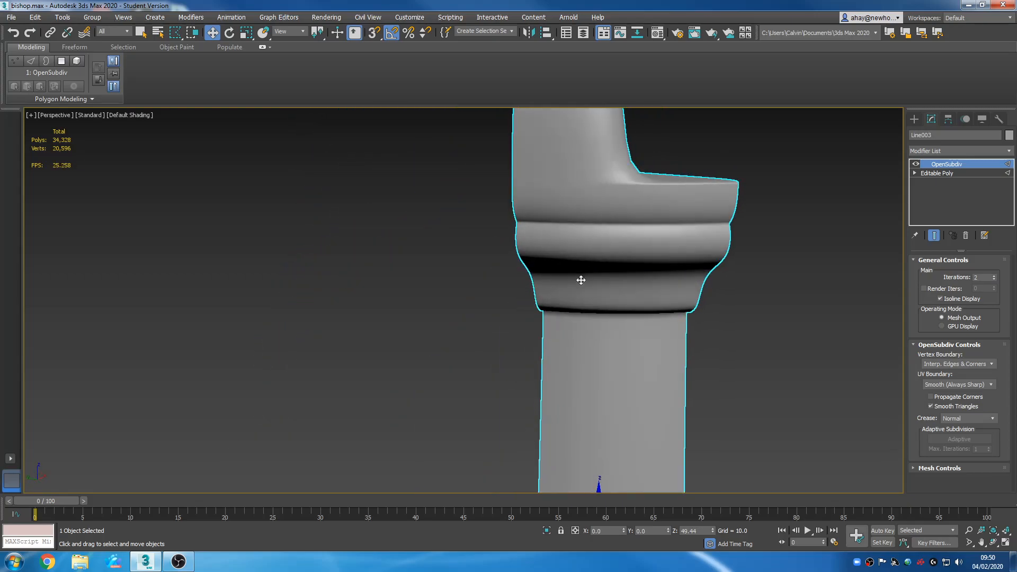
scroll(625, 259, up, 3)
middle_drag(823, 287, 734, 199)
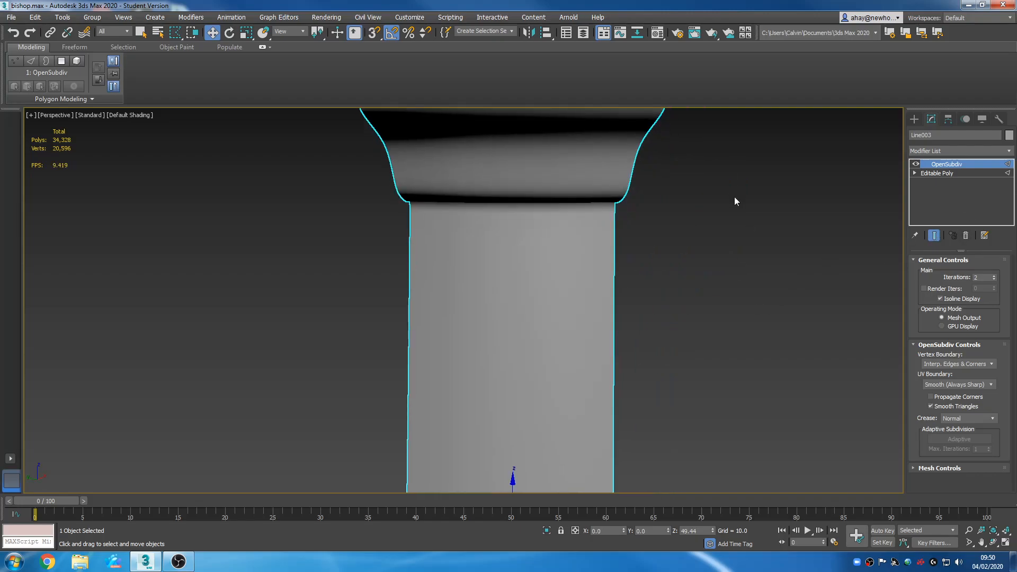
middle_drag(619, 241, 666, 164)
scroll(667, 233, down, 3)
middle_drag(677, 366, 638, 360)
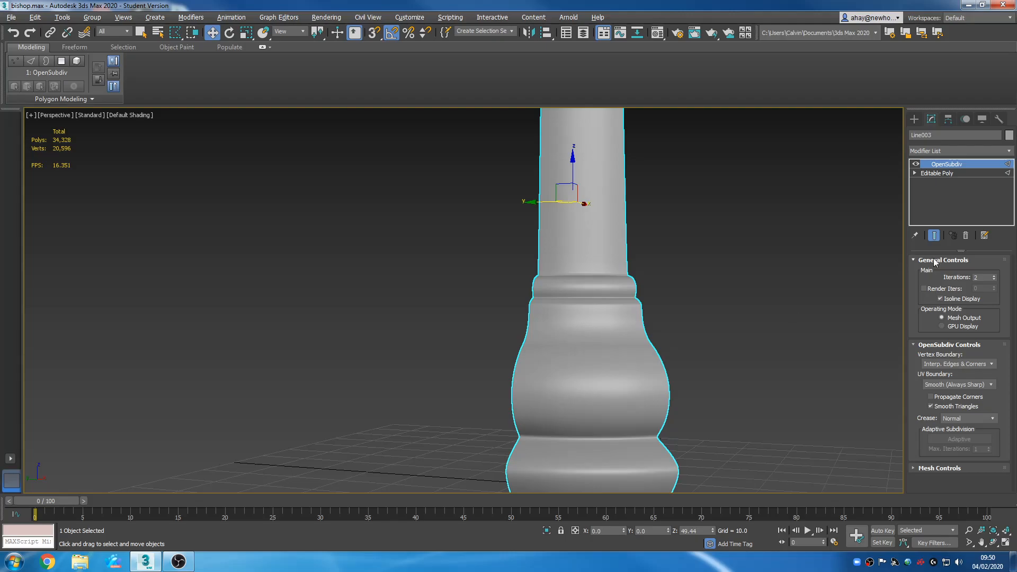
Return to the Editable Poly level below OpenSubdiv, leave edge editing and display the mesh edges
click(954, 175)
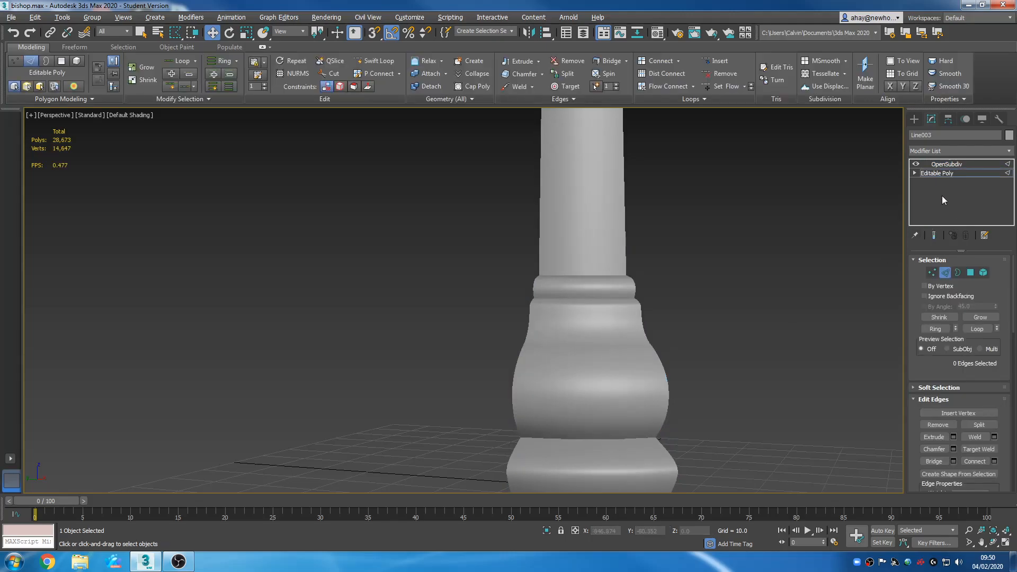
click(958, 176)
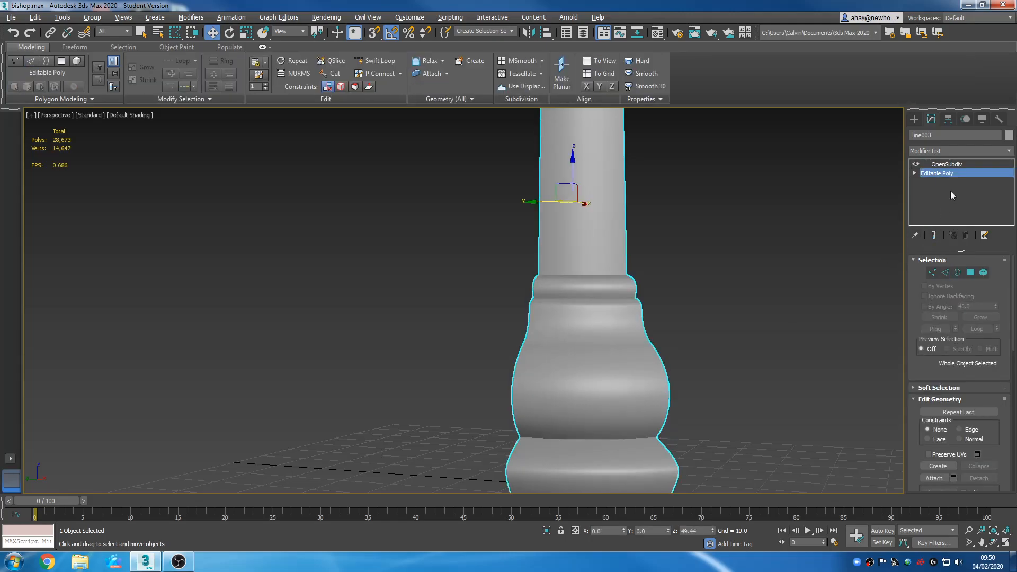
key(F4)
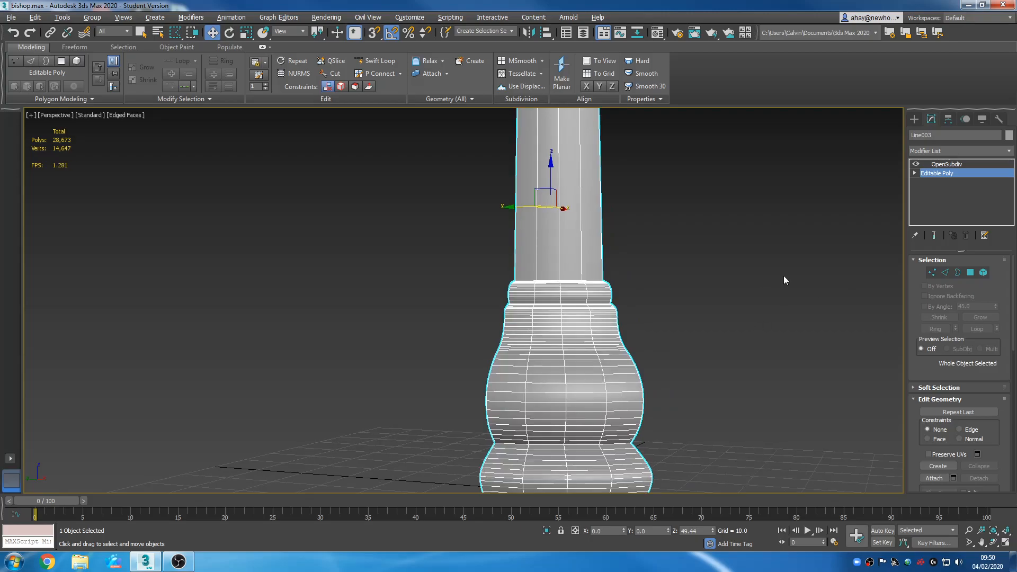
Remove three alternate horizontal edge loops from the upper part of the rounded ring at the foot of the column
scroll(566, 313, up, 8)
alt+middle_drag(566, 313, 625, 310)
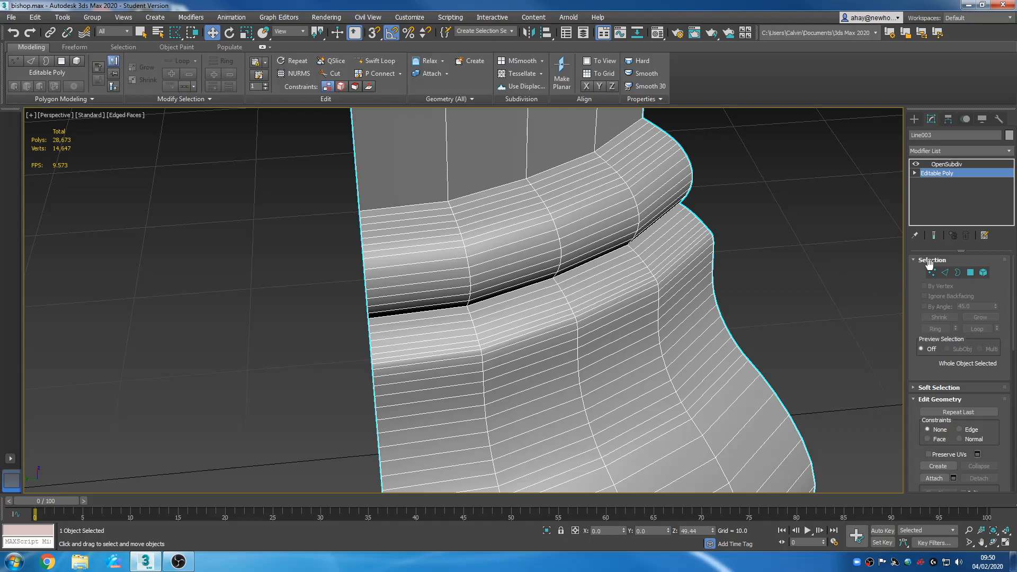
click(945, 272)
middle_drag(641, 253, 635, 317)
scroll(517, 290, up, 4)
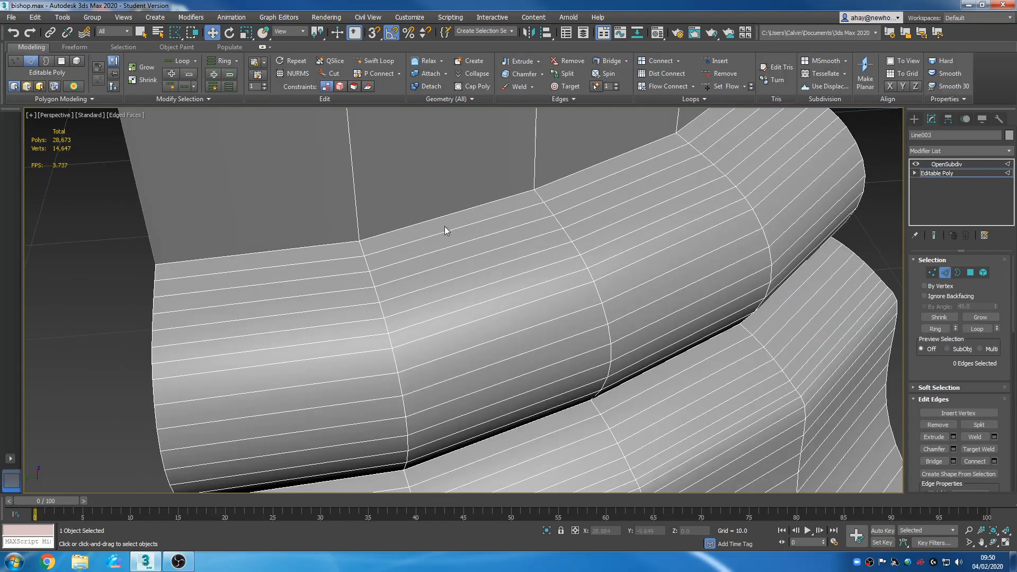
click(466, 243)
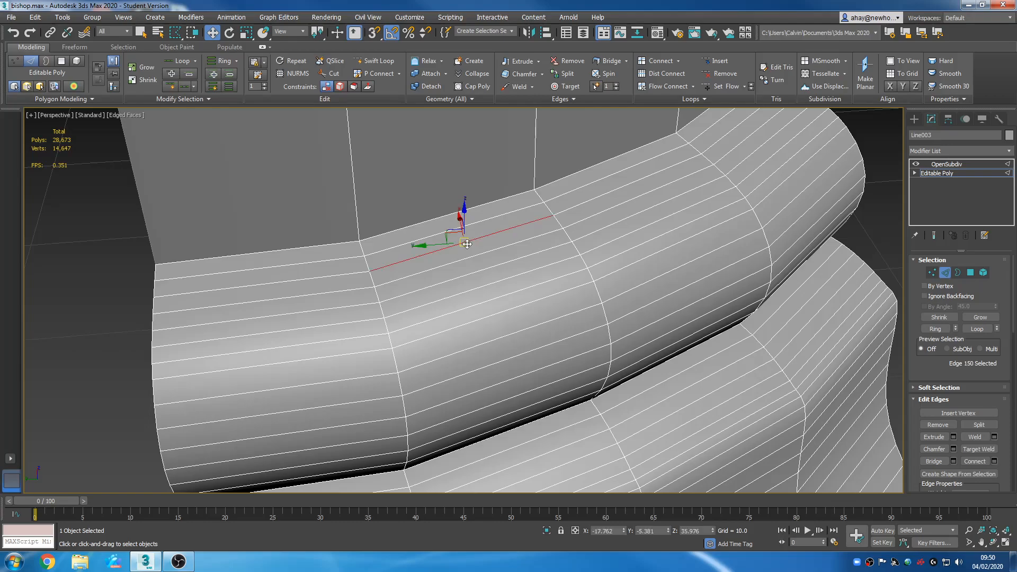
ctrl+click(478, 271)
ctrl+click(501, 298)
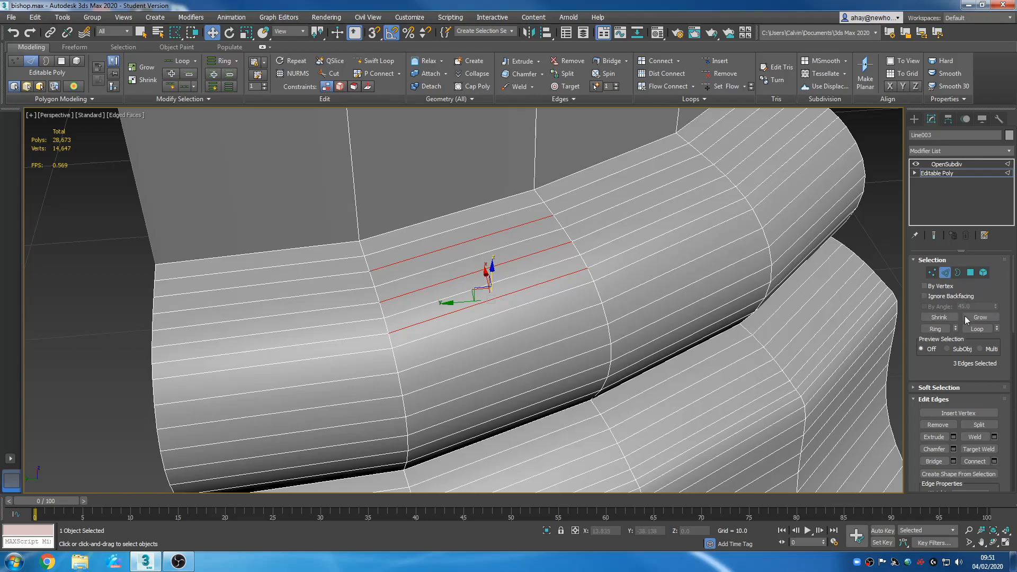
click(976, 329)
right_click(524, 277)
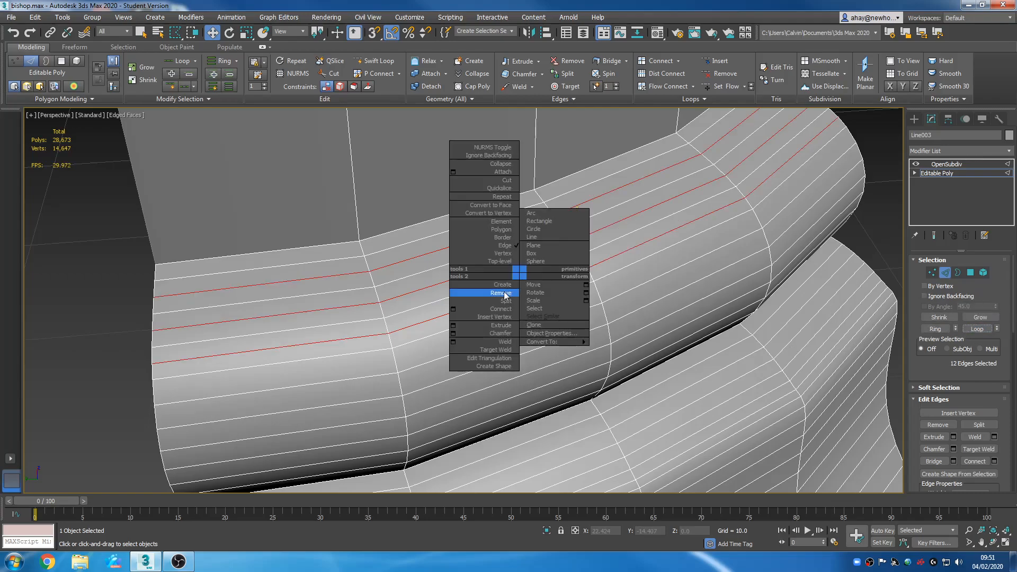
click(484, 292)
middle_drag(554, 309, 541, 300)
scroll(540, 300, down, 4)
alt+middle_drag(596, 327, 538, 186)
scroll(509, 320, up, 3)
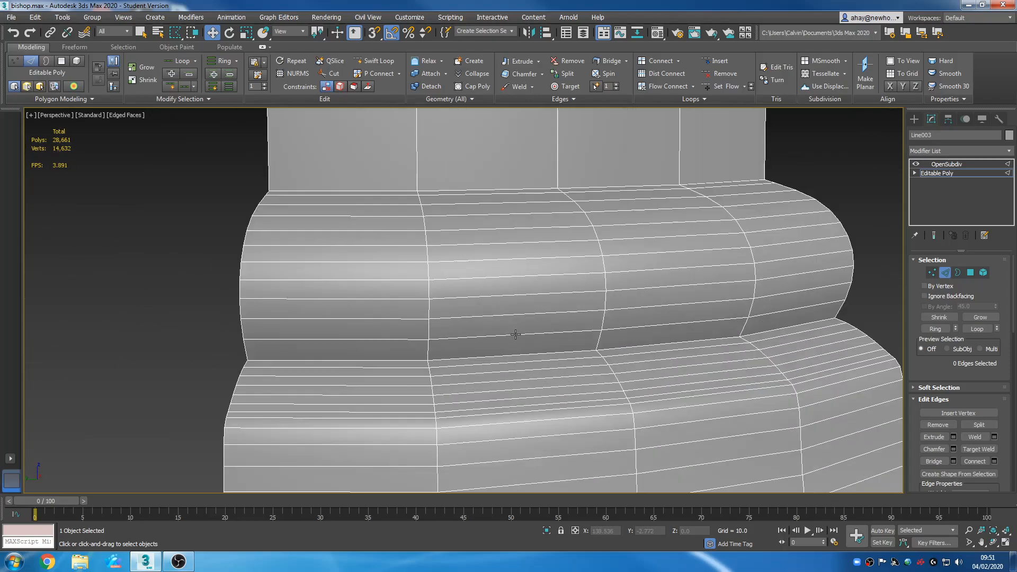
middle_drag(515, 335, 504, 288)
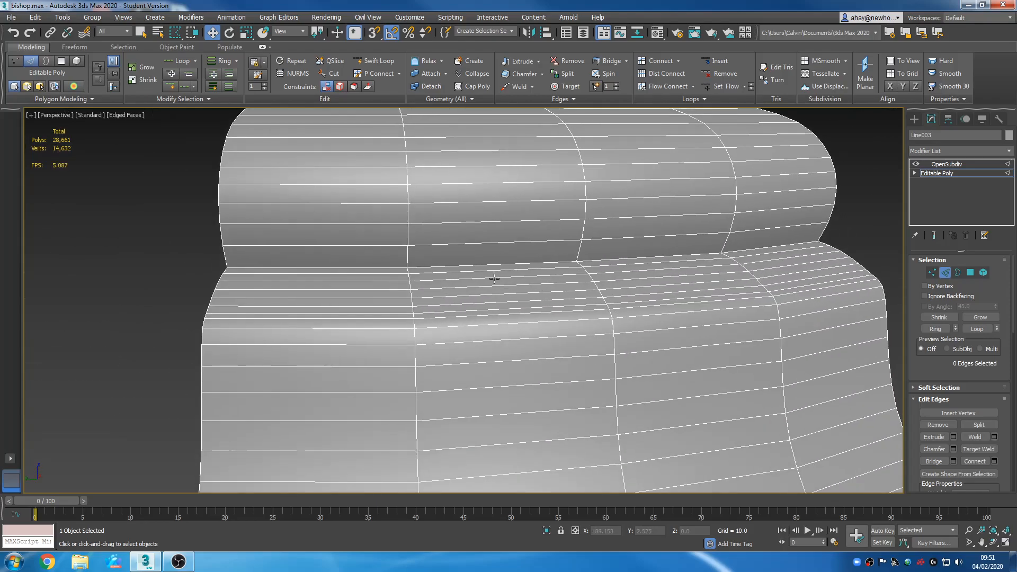
click(496, 276)
ctrl+click(498, 294)
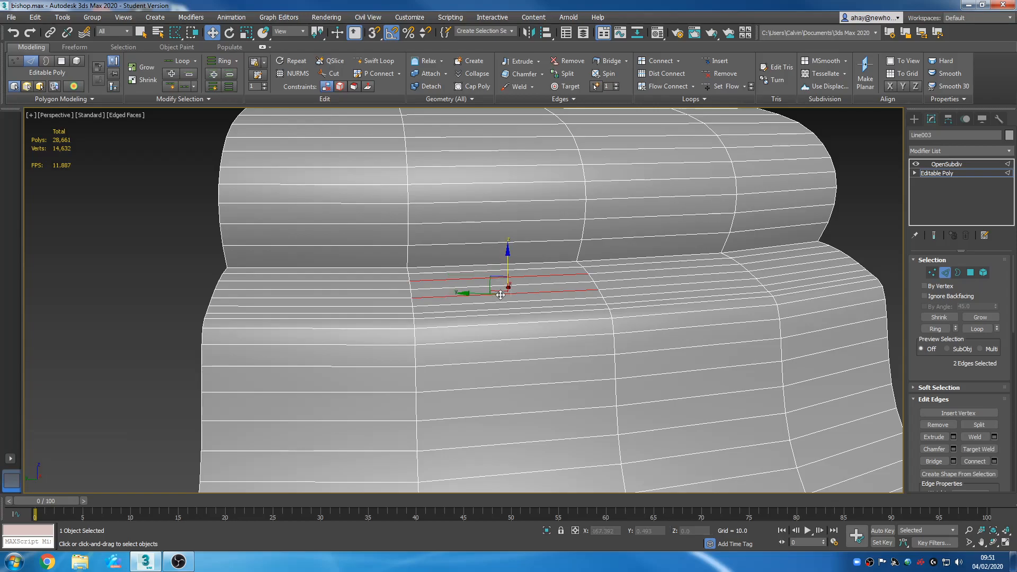
ctrl+click(495, 310)
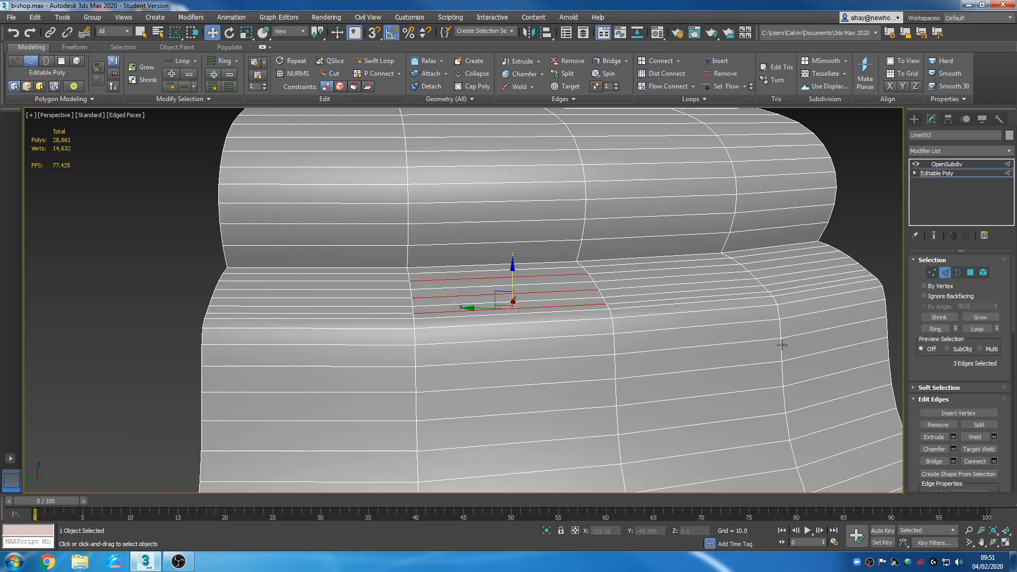
alt+middle_drag(681, 333, 720, 339)
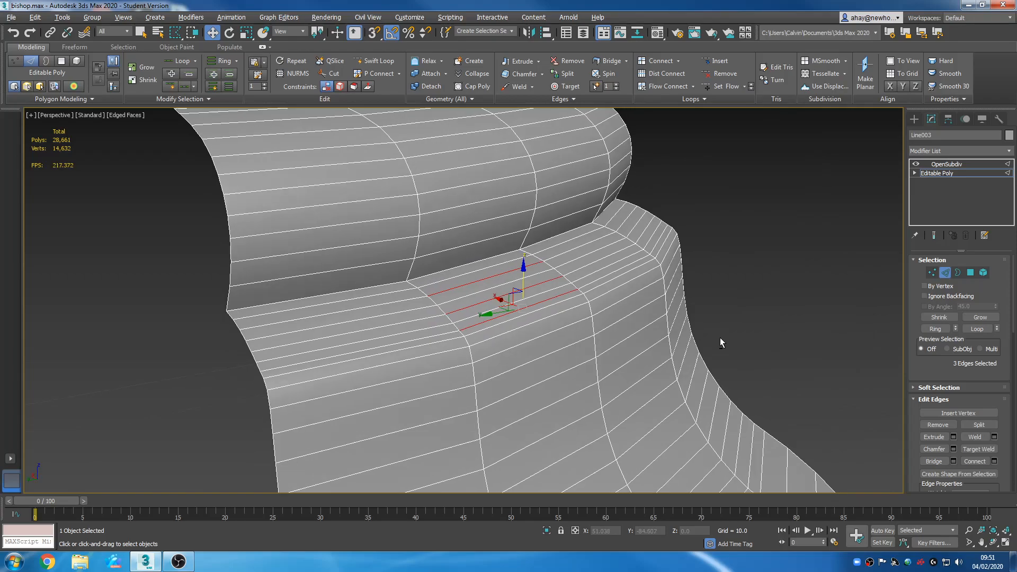
middle_drag(602, 337, 649, 325)
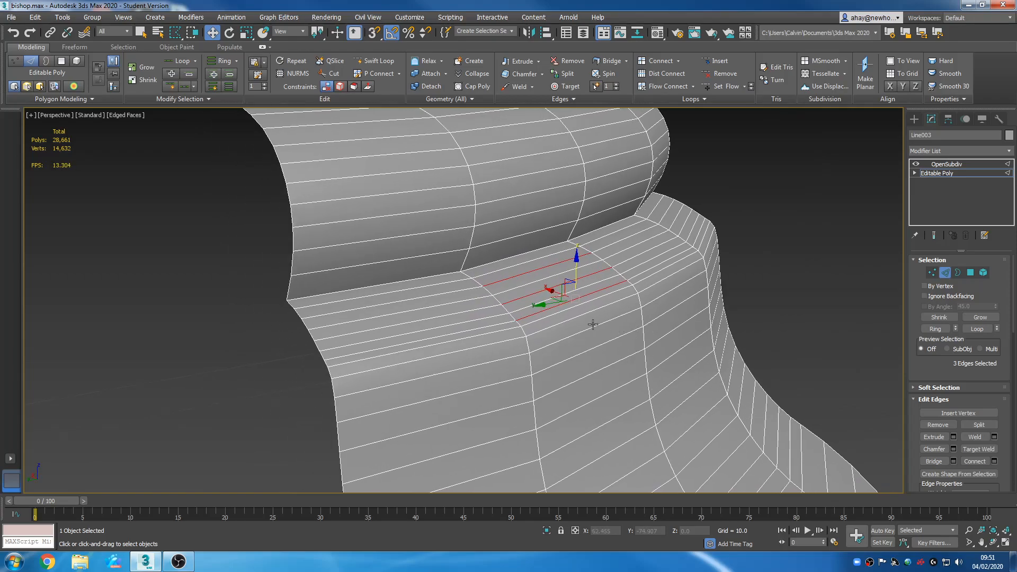
click(745, 271)
Try removing two horizontal edge loops from the sloped ledge beneath the rounded ring, and undo the removal
click(591, 283)
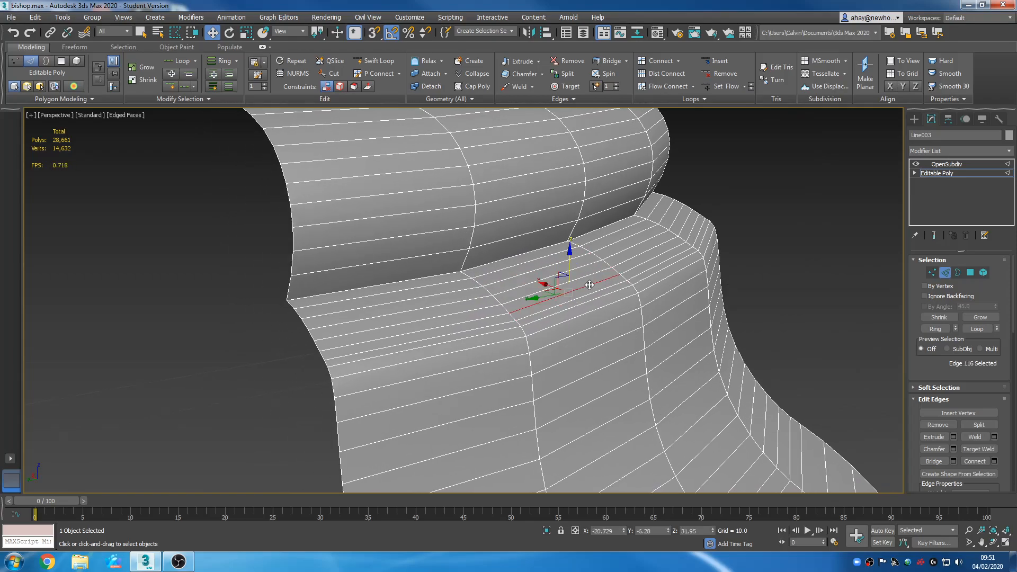
ctrl+click(546, 267)
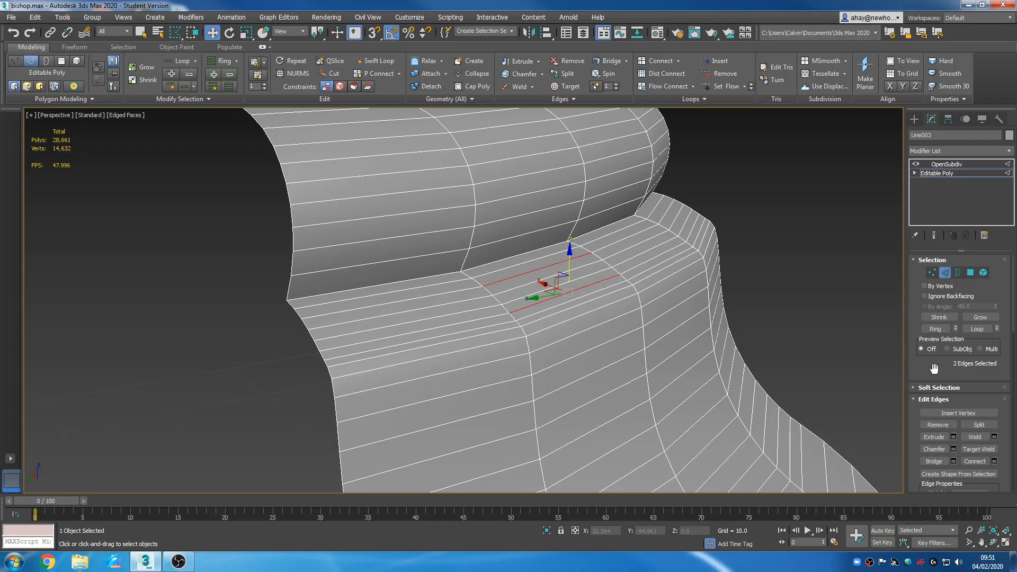
click(977, 329)
right_click(631, 271)
click(599, 285)
key(ctrl+z)
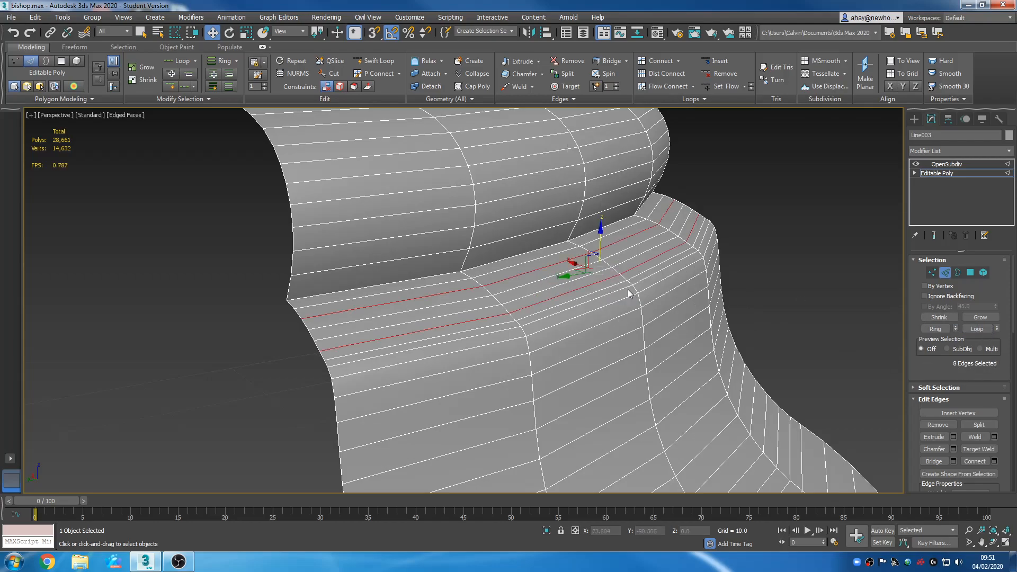
Remove two alternate horizontal edge loops from the upper part of the sloped ledge beneath the rounded ring
click(742, 246)
click(598, 272)
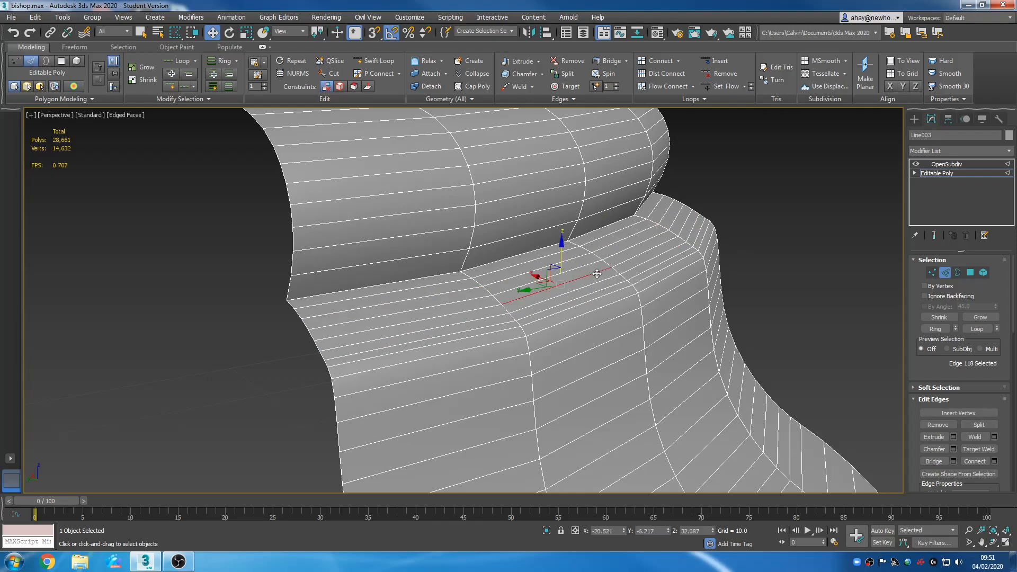
ctrl+click(568, 261)
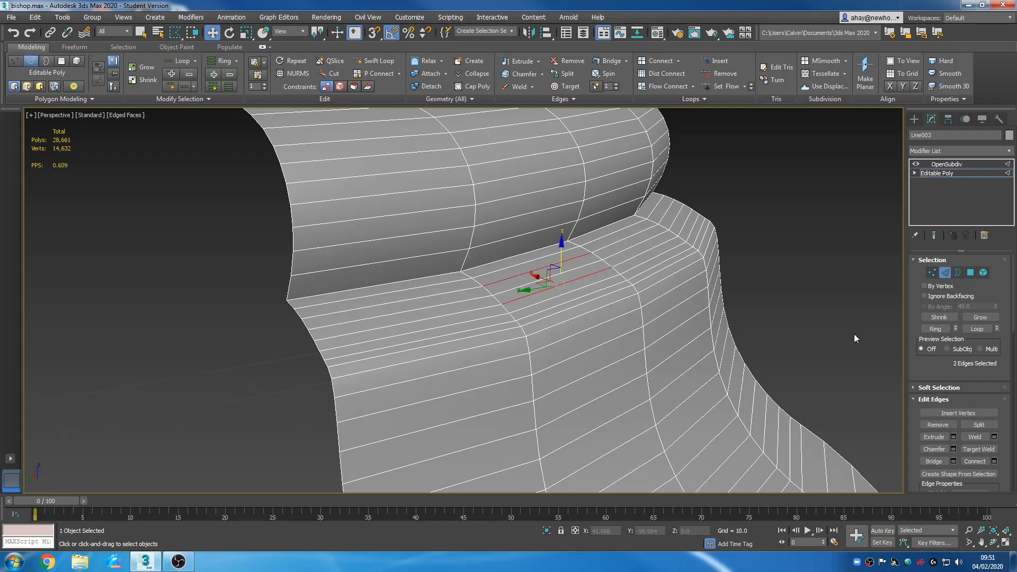
click(971, 327)
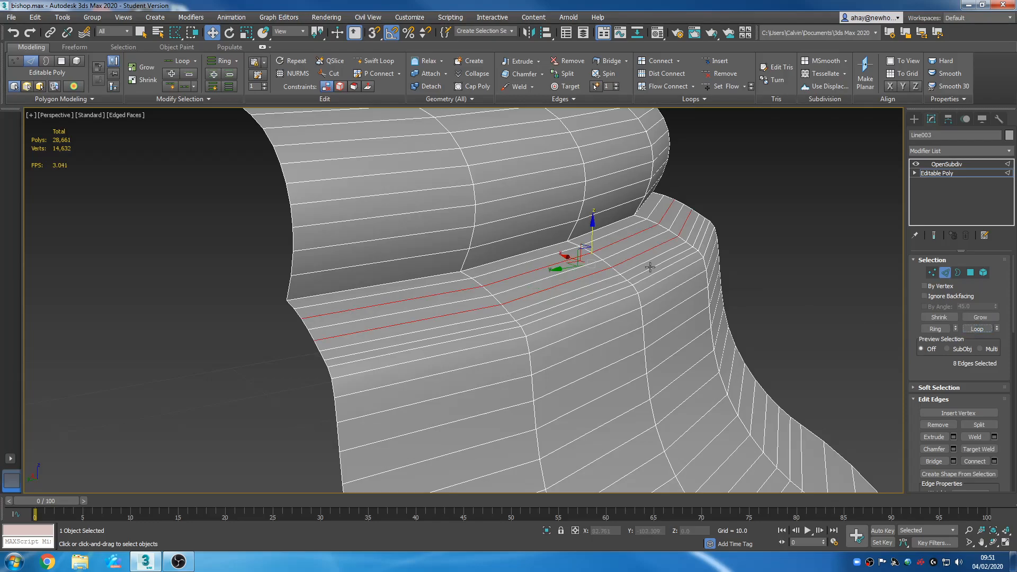
right_click(631, 272)
click(604, 288)
Return to the OpenSubdiv level, hide the edge display and inspect the smoothed ring, bulge and base for shading flaws
scroll(642, 295, down, 4)
middle_drag(732, 335, 688, 247)
scroll(528, 220, down, 2)
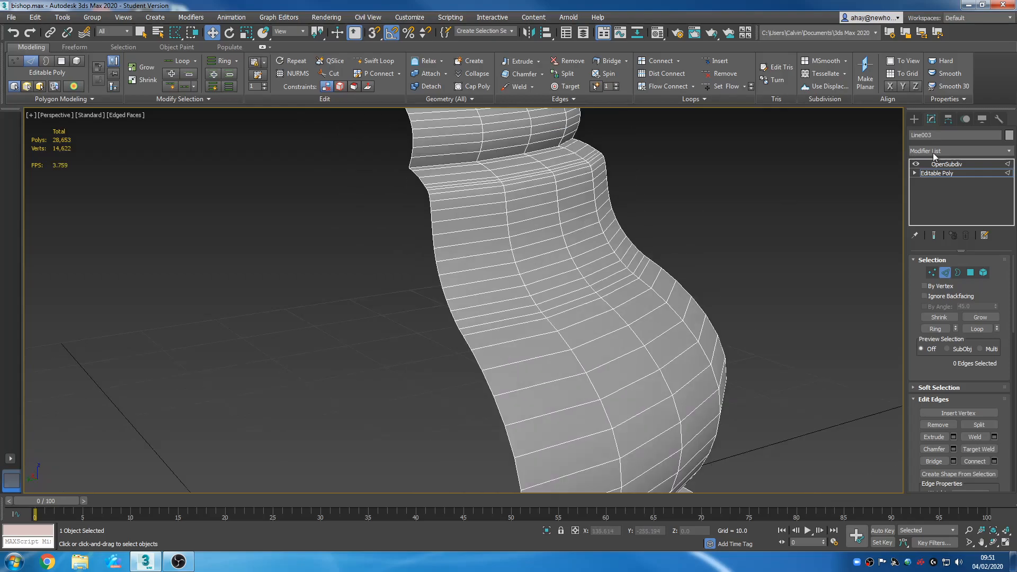
click(962, 176)
click(974, 165)
middle_drag(804, 248, 761, 272)
scroll(736, 290, down, 3)
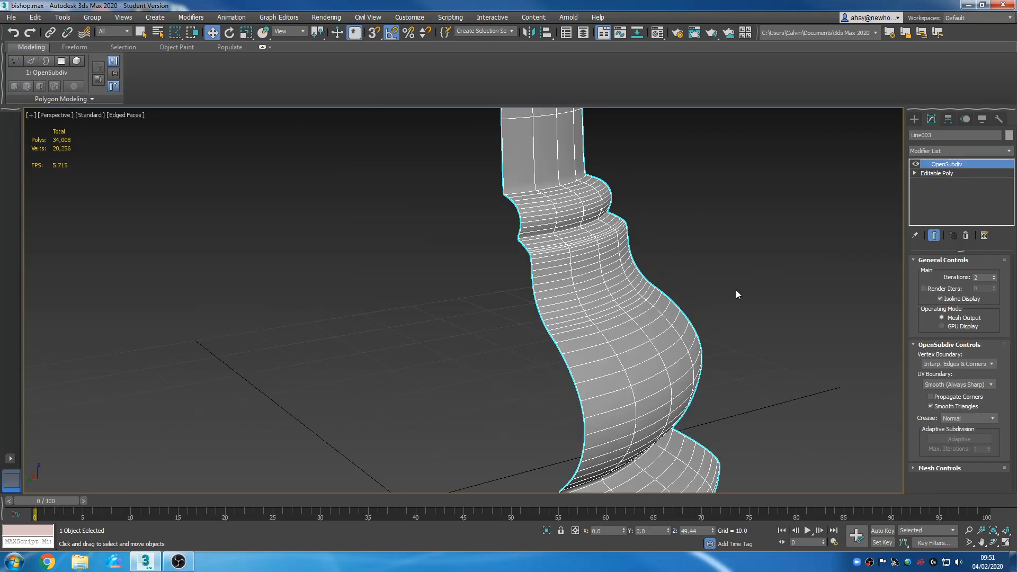
scroll(638, 316, up, 5)
scroll(583, 291, down, 5)
scroll(661, 284, up, 5)
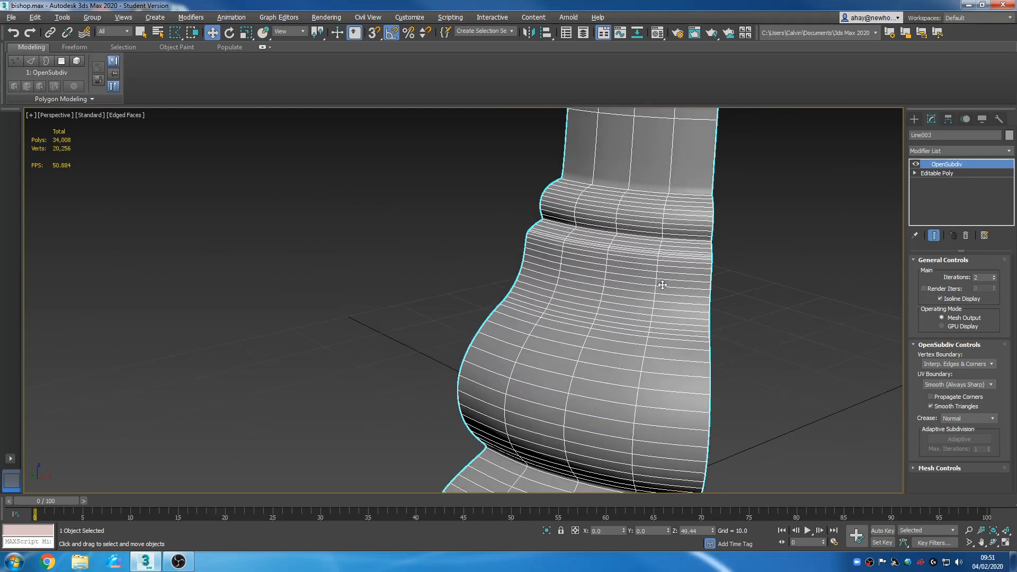
key(F4)
scroll(681, 272, down, 5)
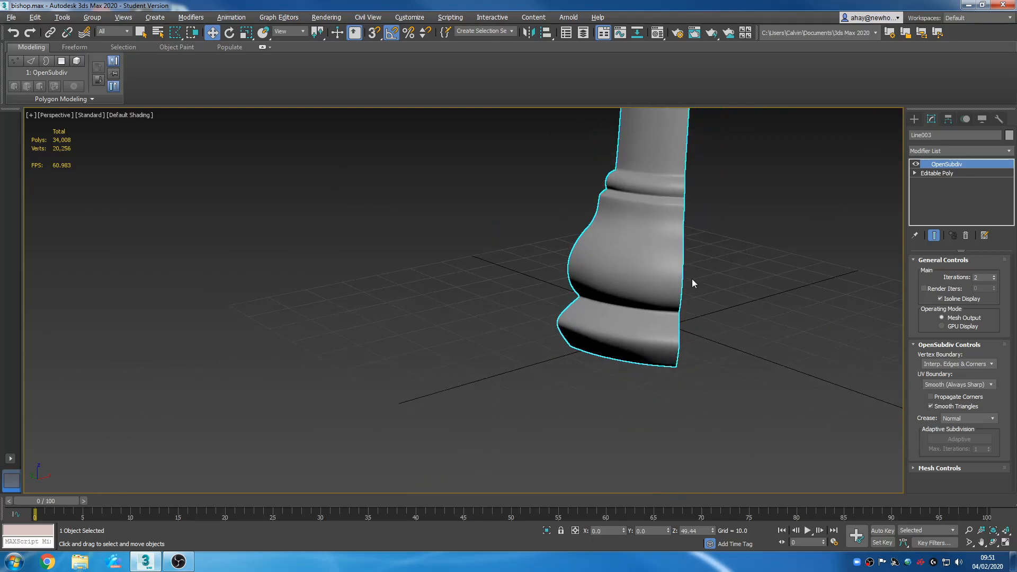
scroll(692, 278, up, 5)
Return to the Editable Poly level, display the mesh edges and examine the loop spacing around the base
click(968, 173)
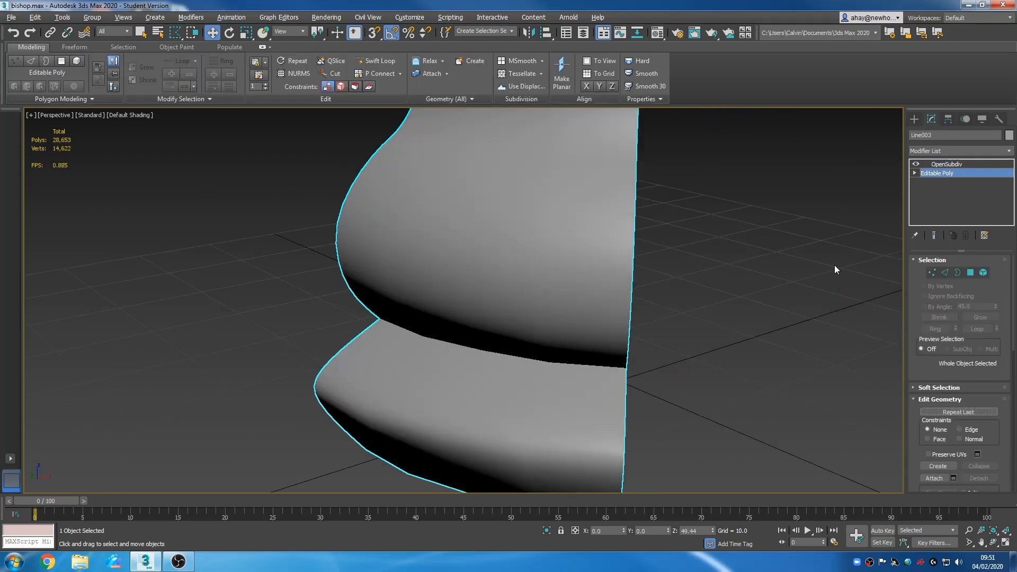
key(F4)
scroll(732, 278, up, 3)
scroll(547, 335, up, 3)
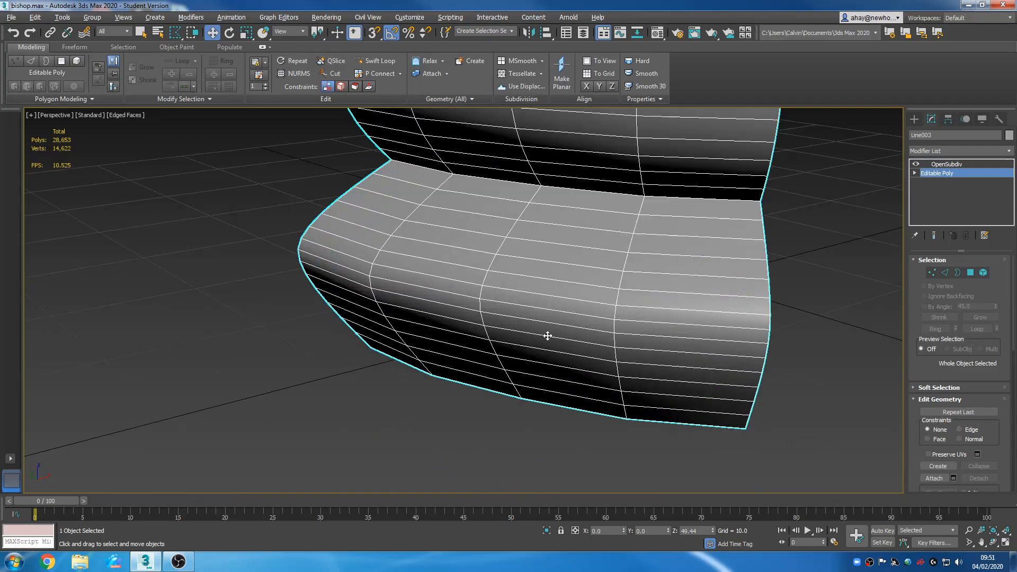
scroll(565, 363, up, 3)
scroll(679, 301, up, 4)
scroll(679, 301, down, 12)
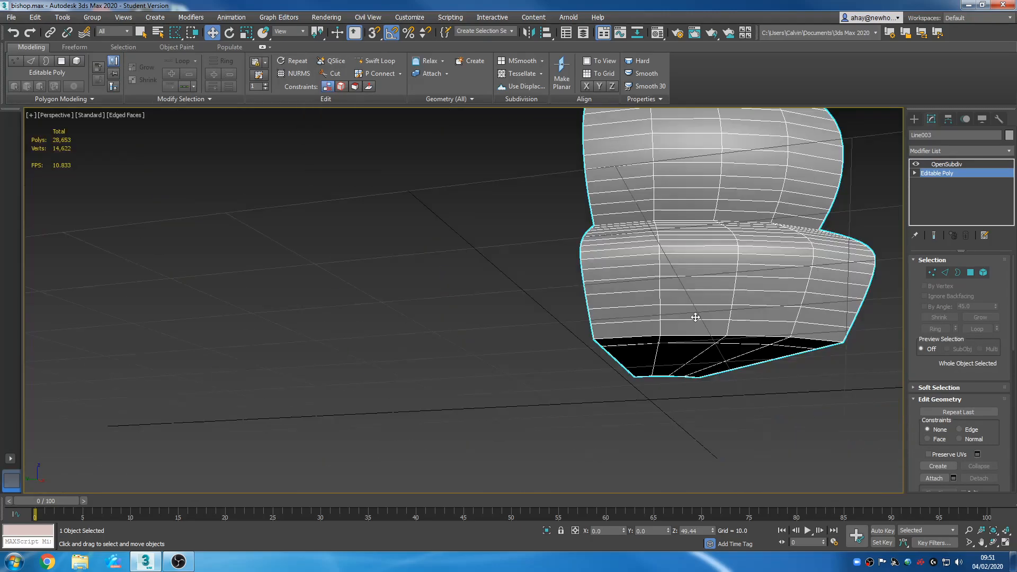
scroll(697, 290, up, 3)
scroll(665, 301, up, 3)
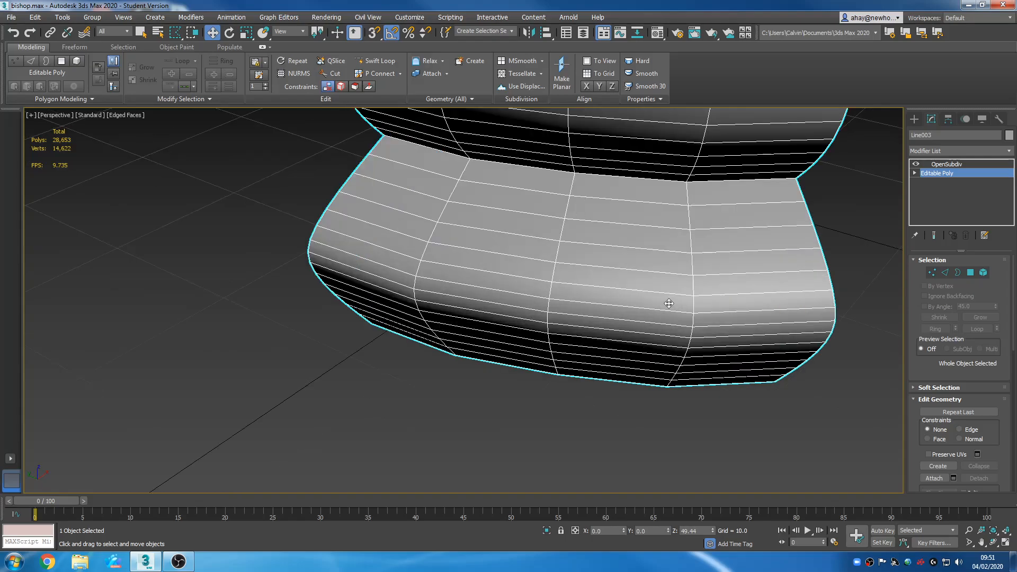
scroll(637, 377, up, 3)
scroll(653, 321, up, 2)
scroll(674, 302, down, 8)
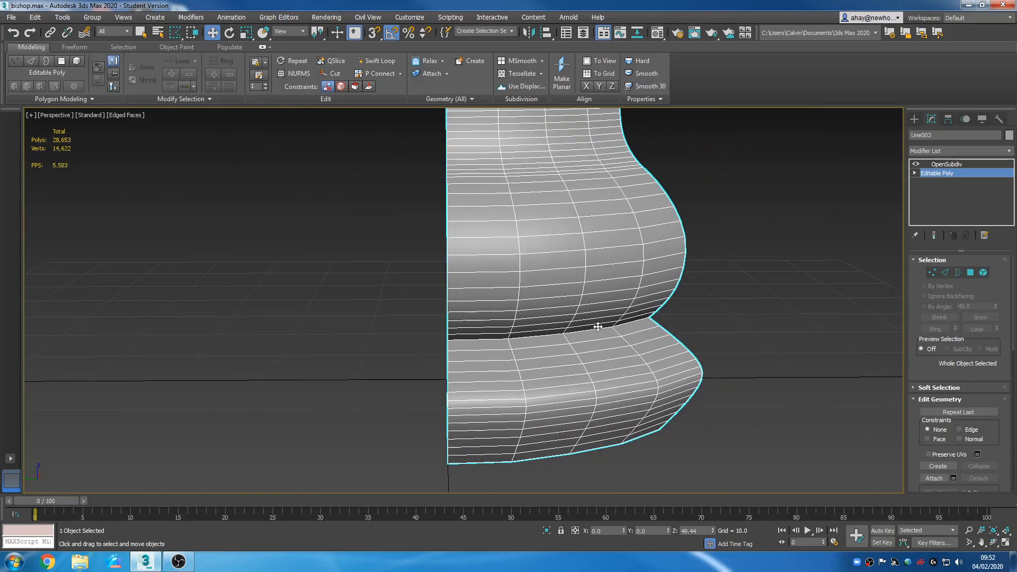
Remove one closely spaced horizontal edge loop from the transition between the flared neck and the bulge
middle_drag(599, 326, 608, 462)
alt+middle_drag(564, 259, 591, 325)
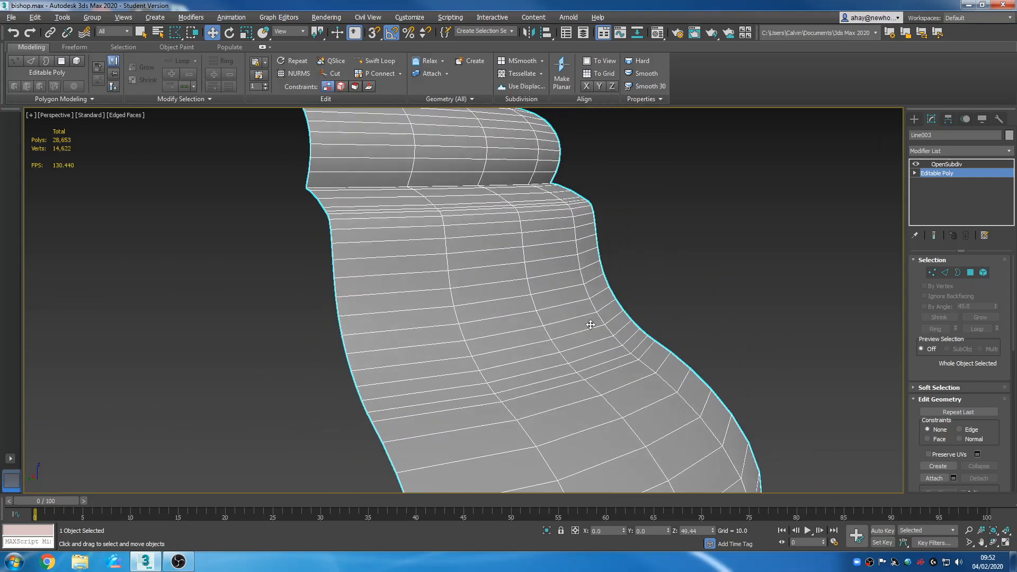
click(944, 273)
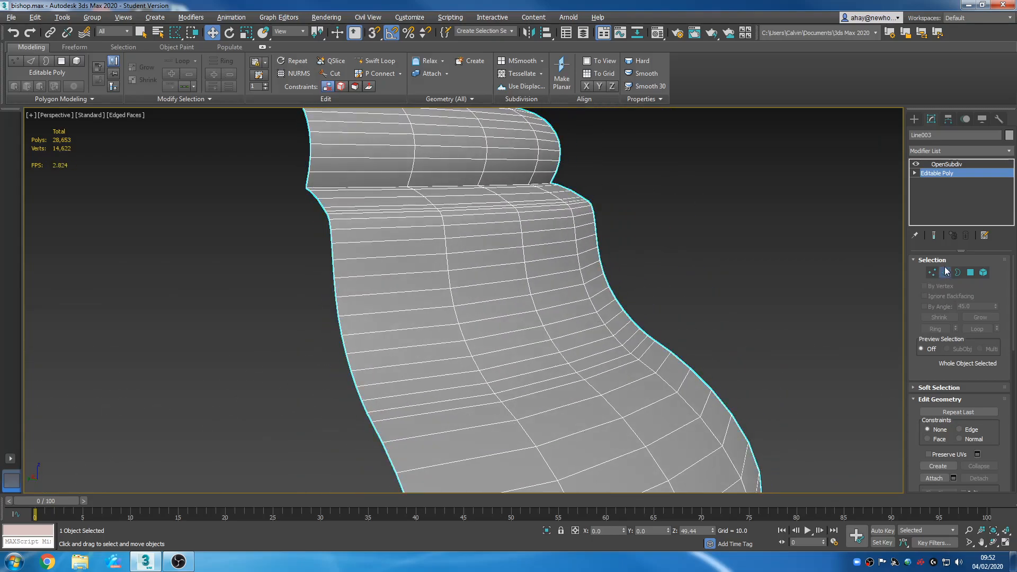
alt+middle_drag(608, 370, 646, 370)
scroll(630, 368, up, 3)
click(620, 361)
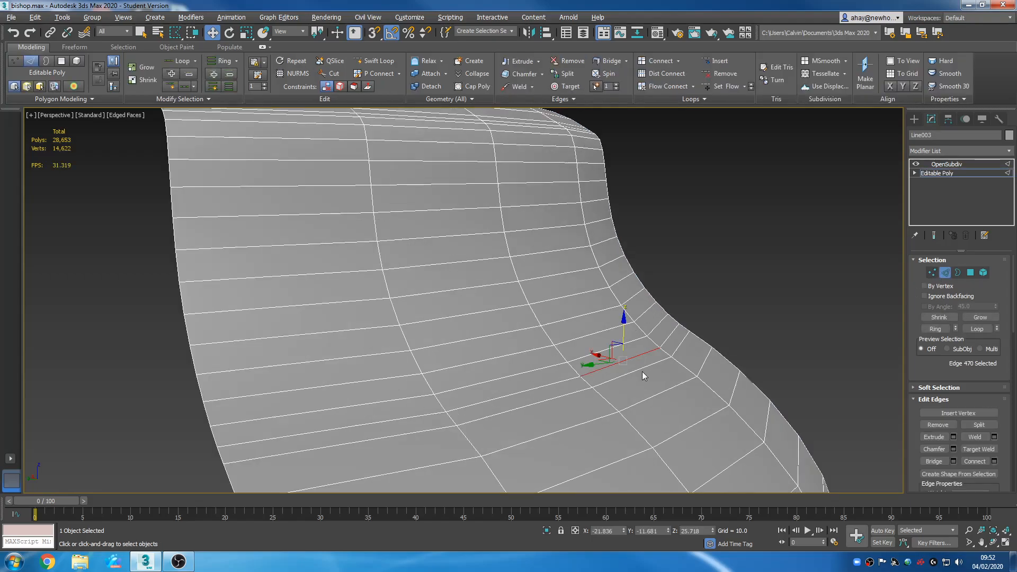
click(976, 328)
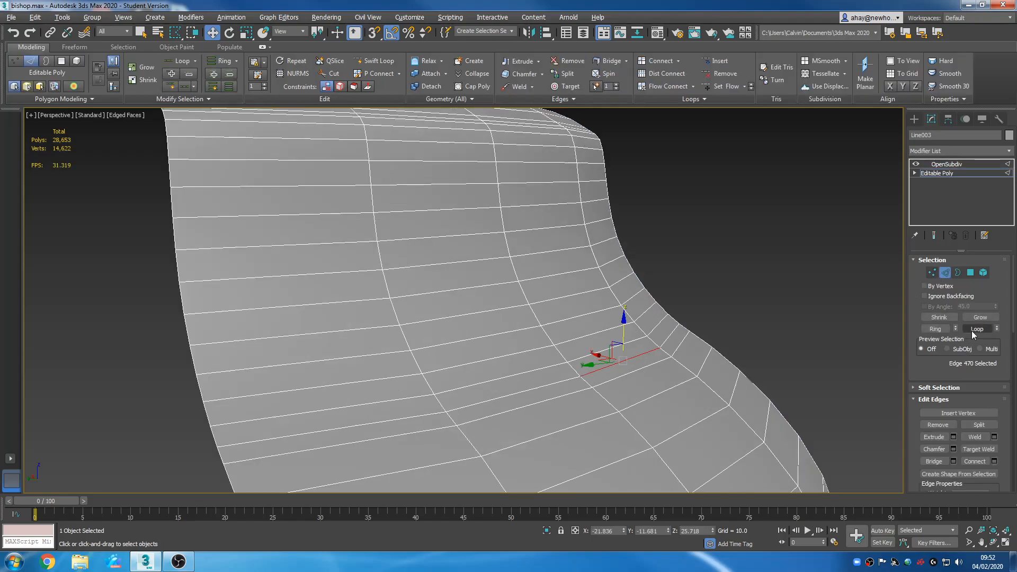
right_click(640, 345)
click(615, 360)
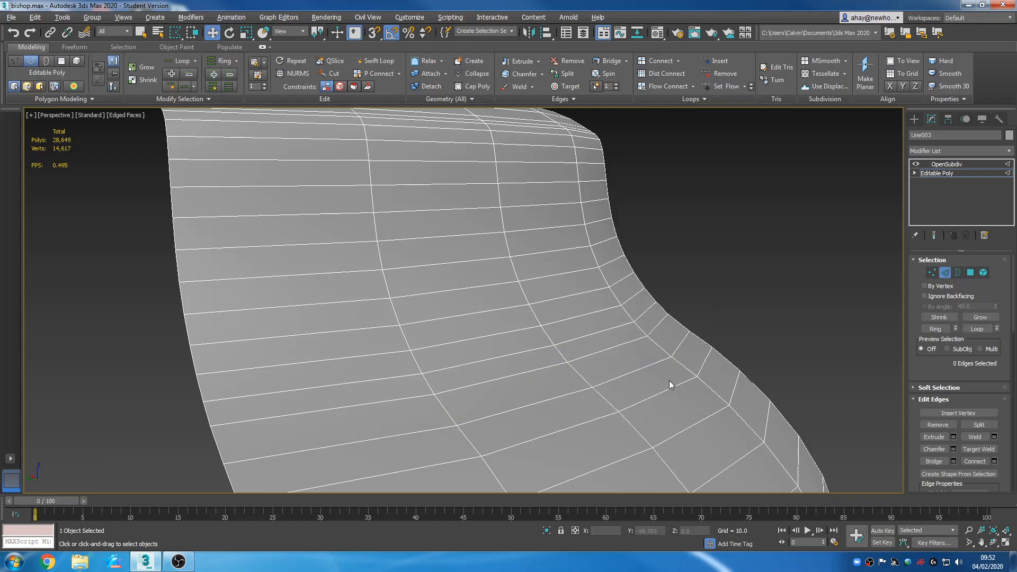
Remove five alternate horizontal edge loops from the flared neck between the sloped ledge and the bulge
middle_drag(665, 382, 746, 389)
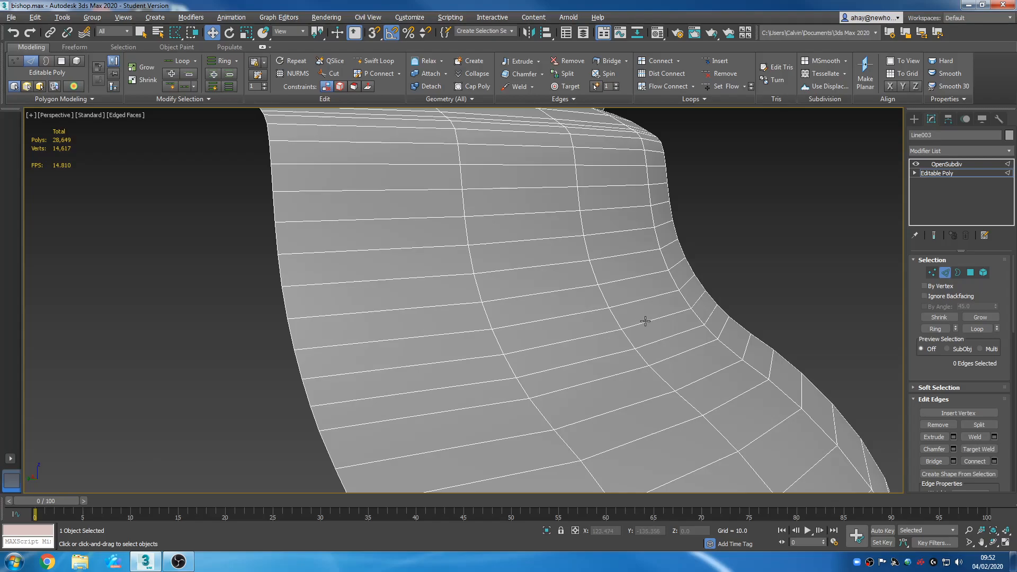
click(668, 336)
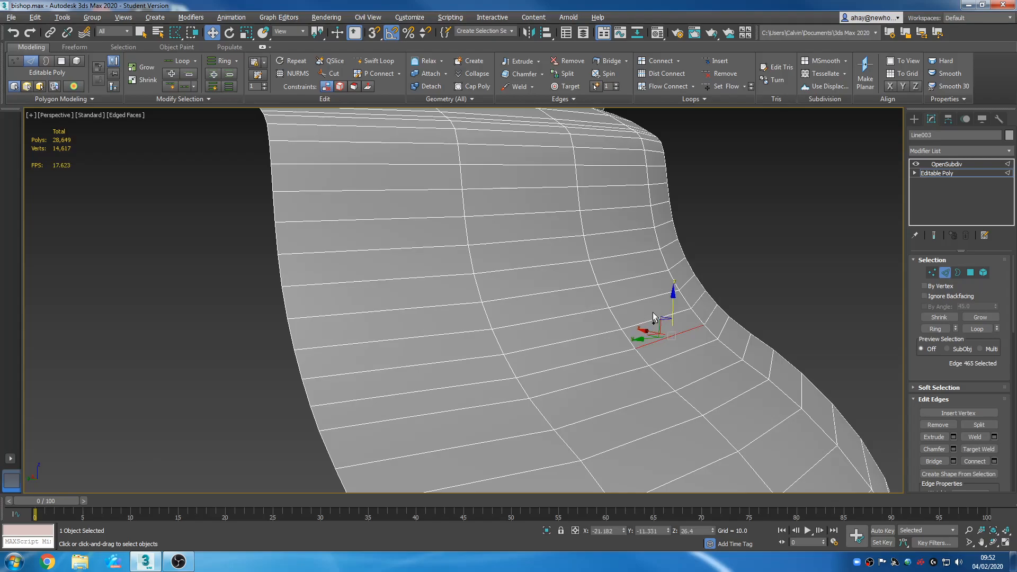
ctrl+click(644, 297)
ctrl+click(614, 258)
ctrl+click(608, 208)
middle_drag(608, 204, 634, 286)
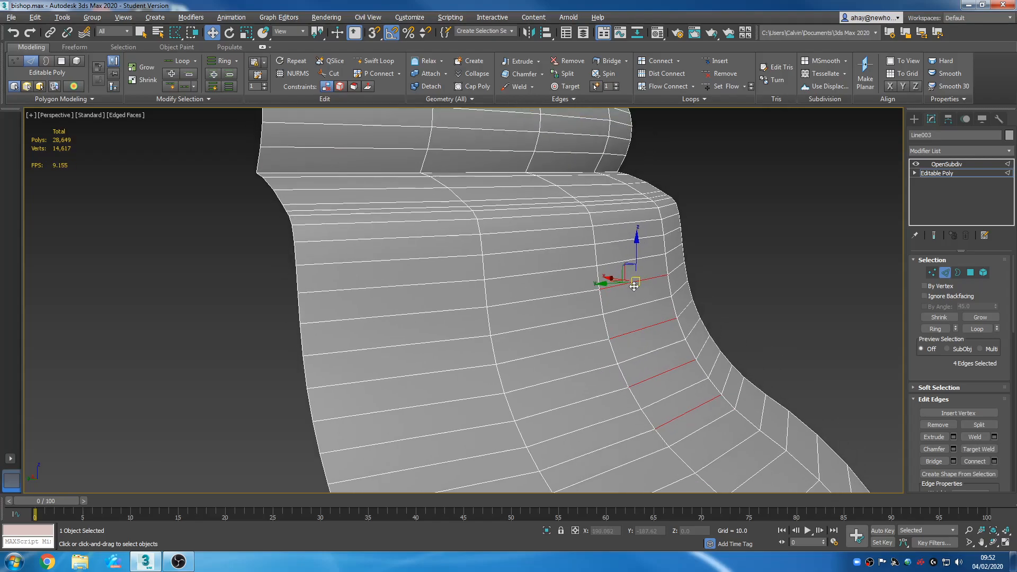
ctrl+click(625, 238)
click(977, 330)
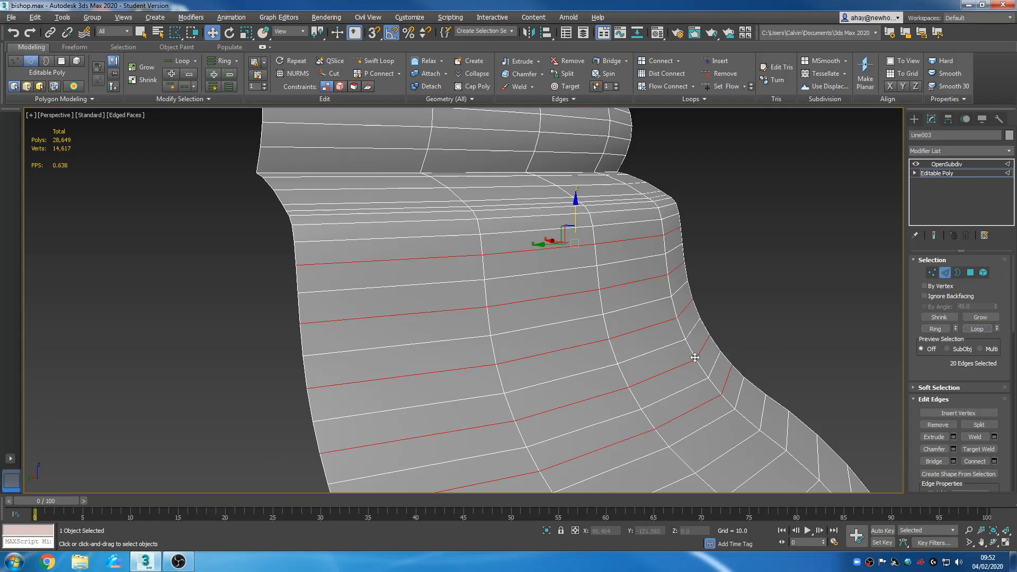
alt+middle_drag(699, 481, 633, 320)
right_click(595, 312)
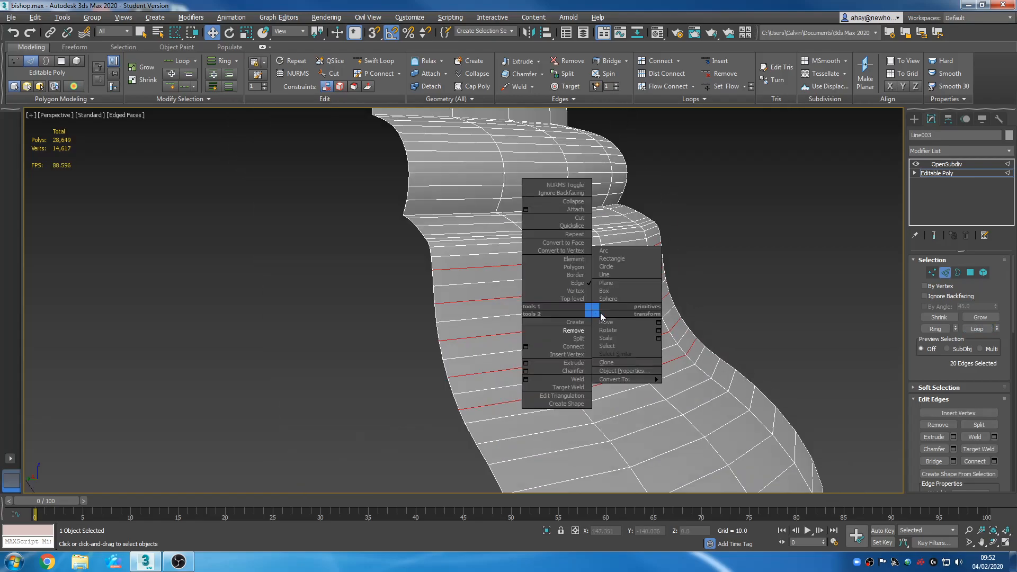
click(574, 330)
alt+middle_drag(595, 347, 589, 307)
scroll(589, 307, down, 2)
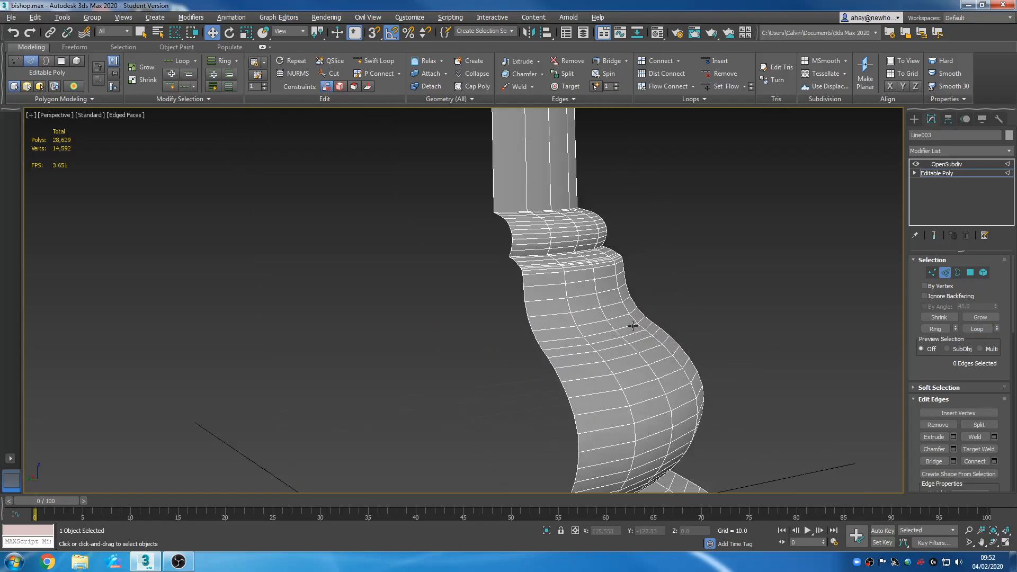
Show the mesh vertices and examine the loop spacing along the neck, bulge and base from several angles
click(928, 275)
alt+middle_drag(824, 299, 715, 329)
middle_drag(653, 335, 614, 352)
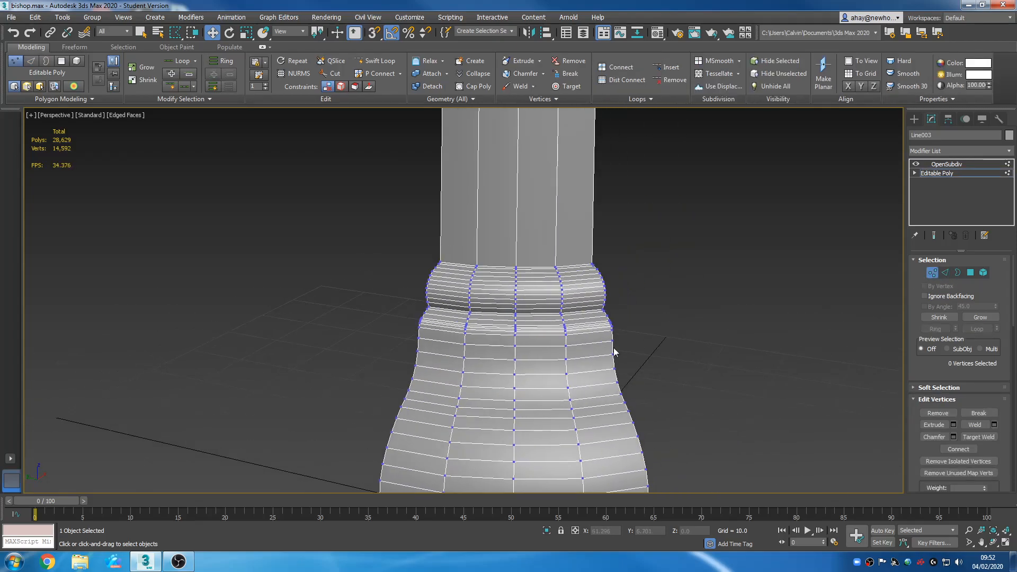
scroll(615, 352, up, 5)
scroll(576, 439, down, 10)
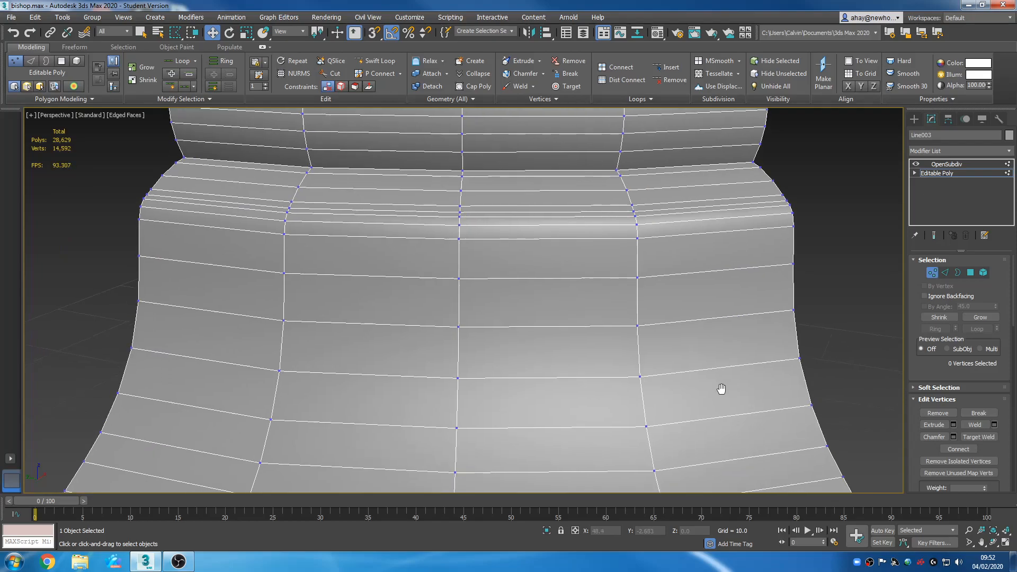
alt+middle_drag(697, 351, 688, 382)
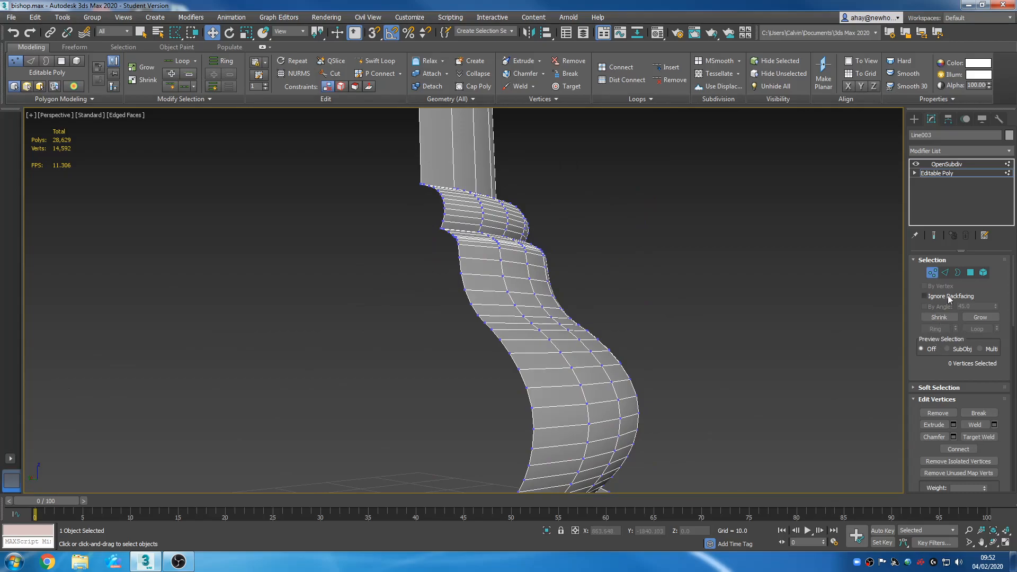
scroll(767, 357, down, 6)
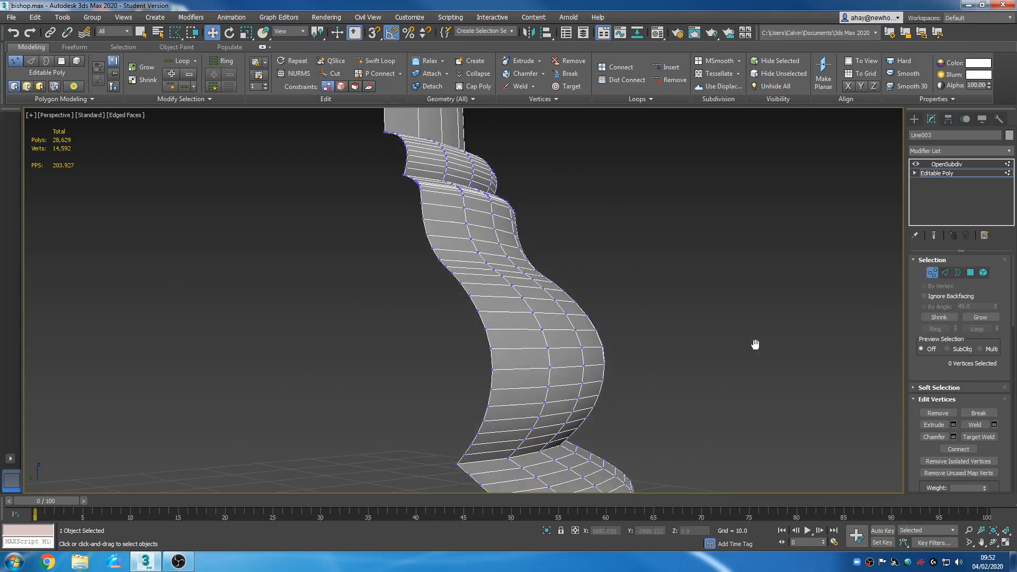
scroll(706, 296, up, 6)
scroll(622, 222, up, 5)
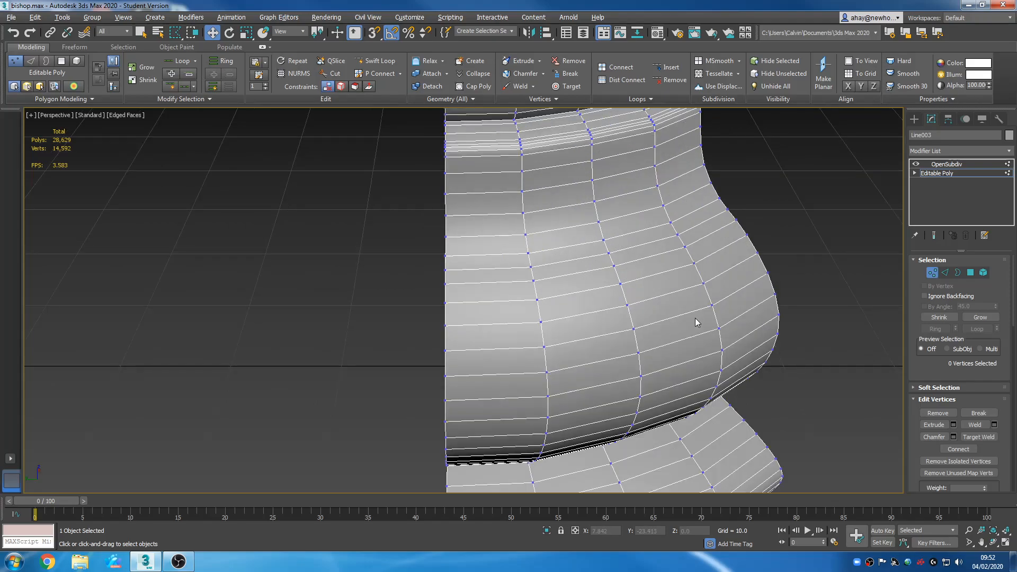
scroll(636, 333, down, 8)
middle_drag(694, 306, 649, 261)
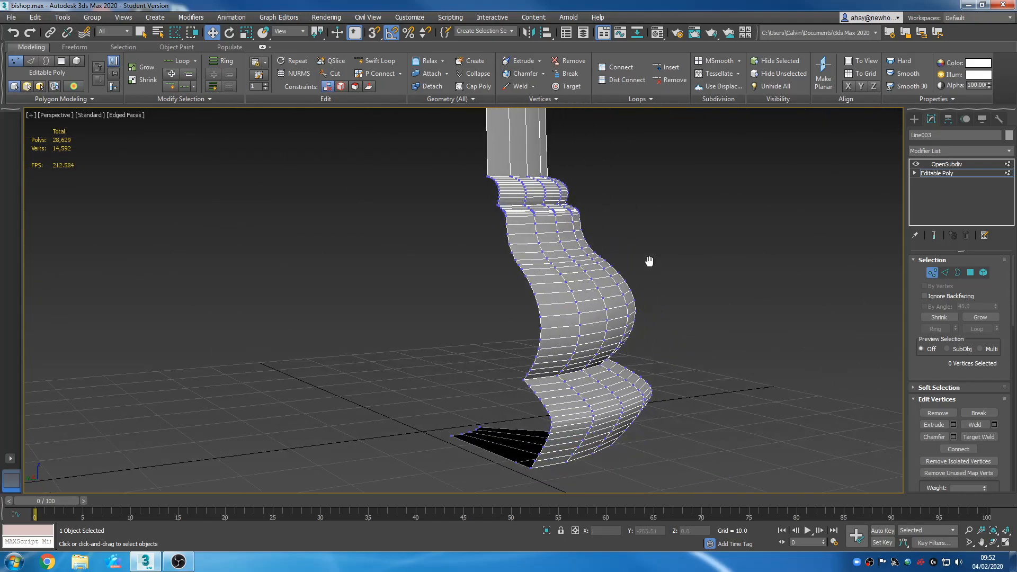
scroll(659, 288, up, 2)
scroll(651, 356, up, 3)
mouse_move(651, 357)
middle_down()
mouse_move(678, 261)
mouse_move(638, 302)
mouse_move(488, 302)
mouse_move(644, 297)
mouse_move(585, 426)
mouse_move(641, 353)
middle_up()
scroll(682, 269, down, 2)
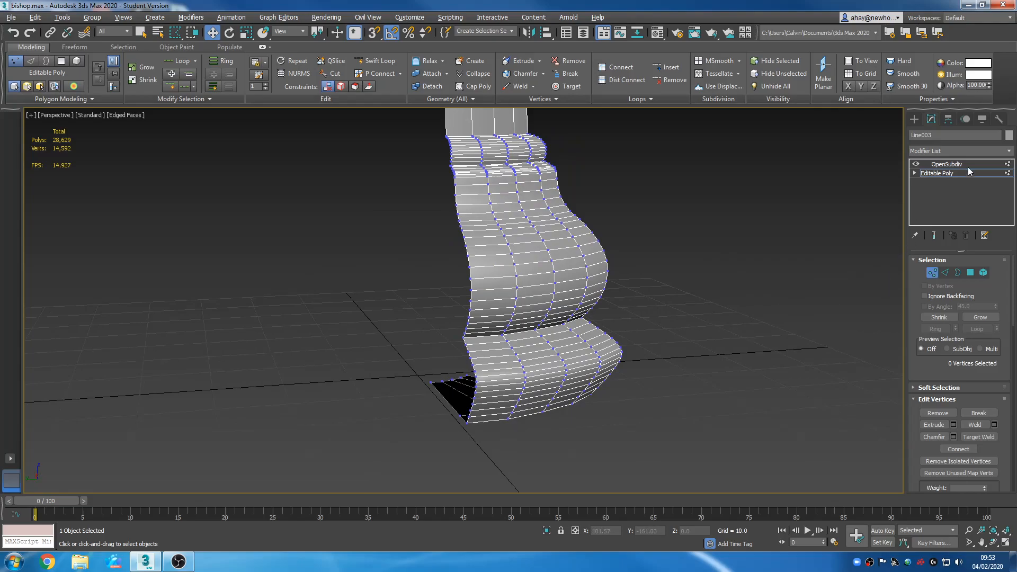
Leave vertex editing and examine the edge flow around the base and where the shaft meets the rounded ring
click(953, 172)
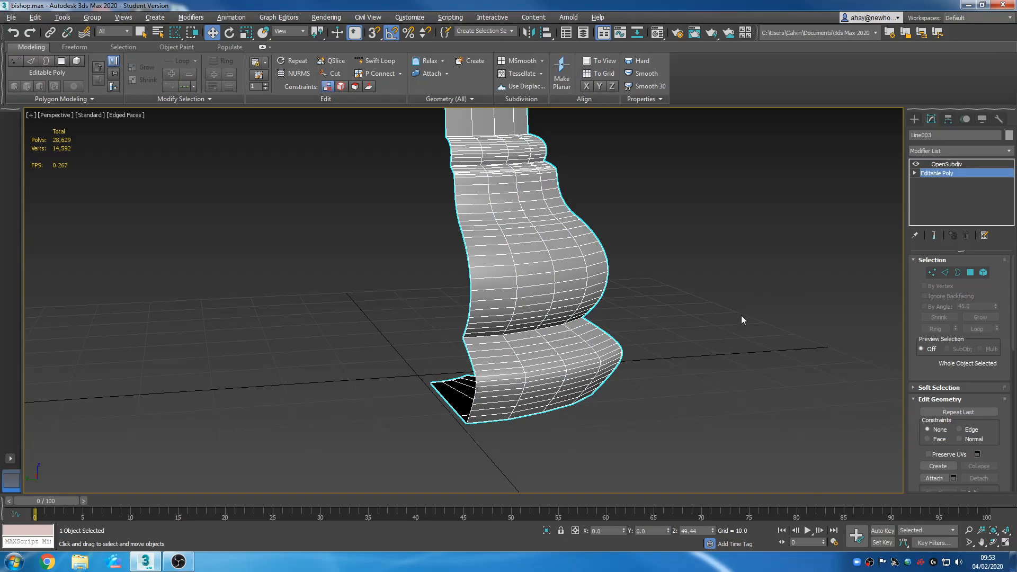
scroll(742, 317, up, 2)
scroll(610, 315, up, 2)
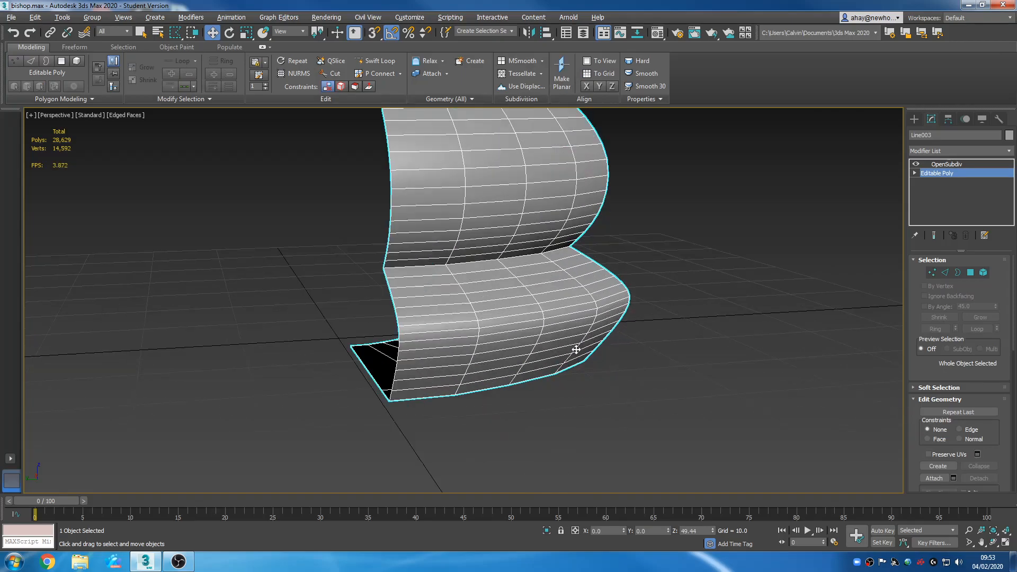
middle_drag(557, 382, 628, 366)
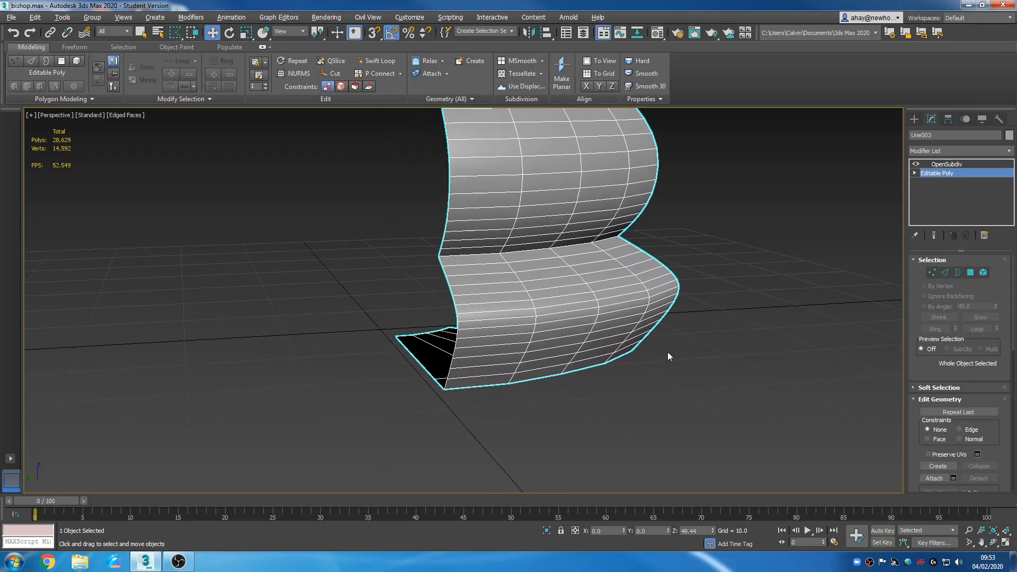
middle_drag(805, 310, 752, 332)
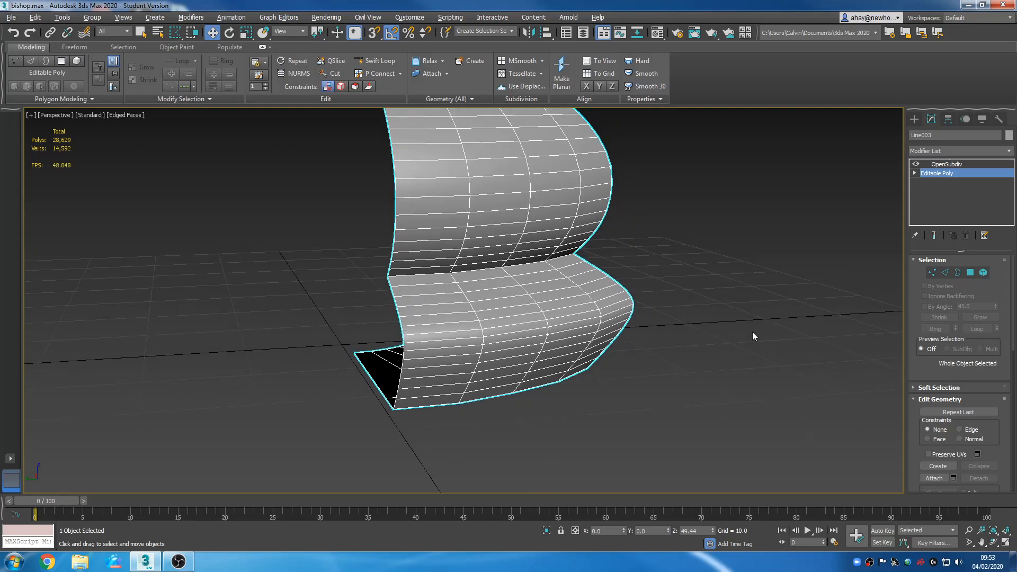
scroll(729, 402, down, 5)
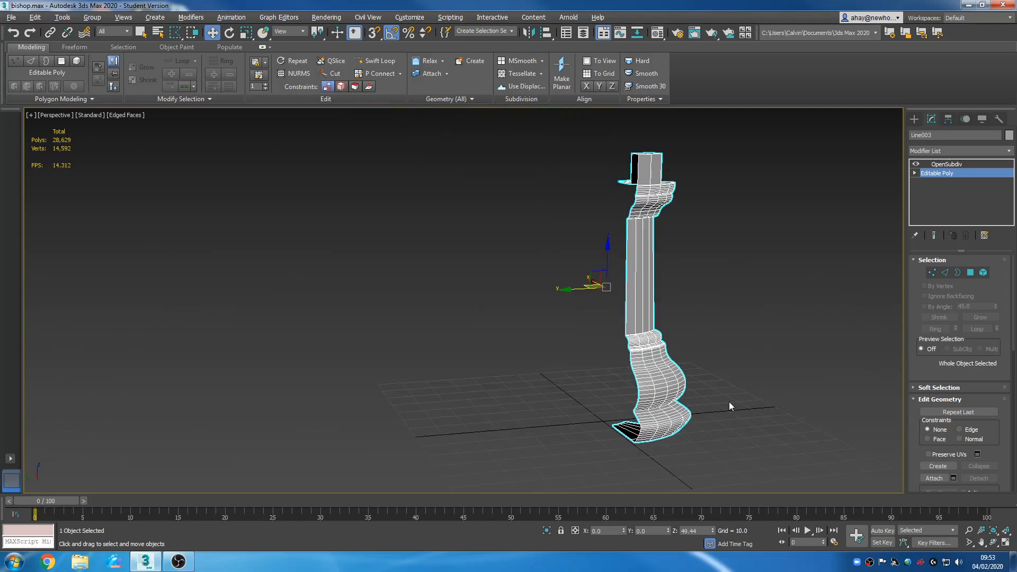
scroll(654, 300, up, 3)
scroll(639, 316, up, 3)
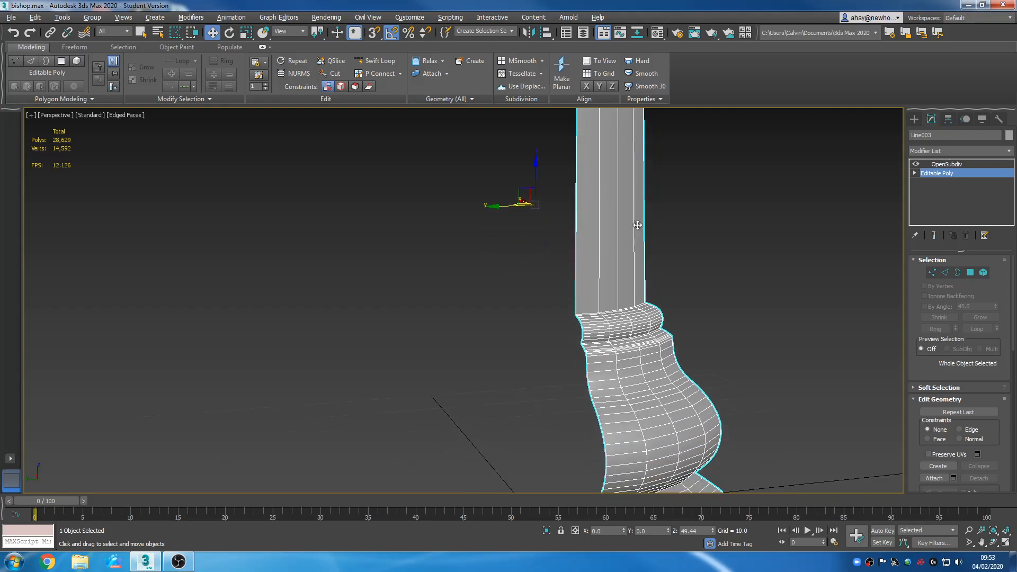
scroll(639, 316, up, 2)
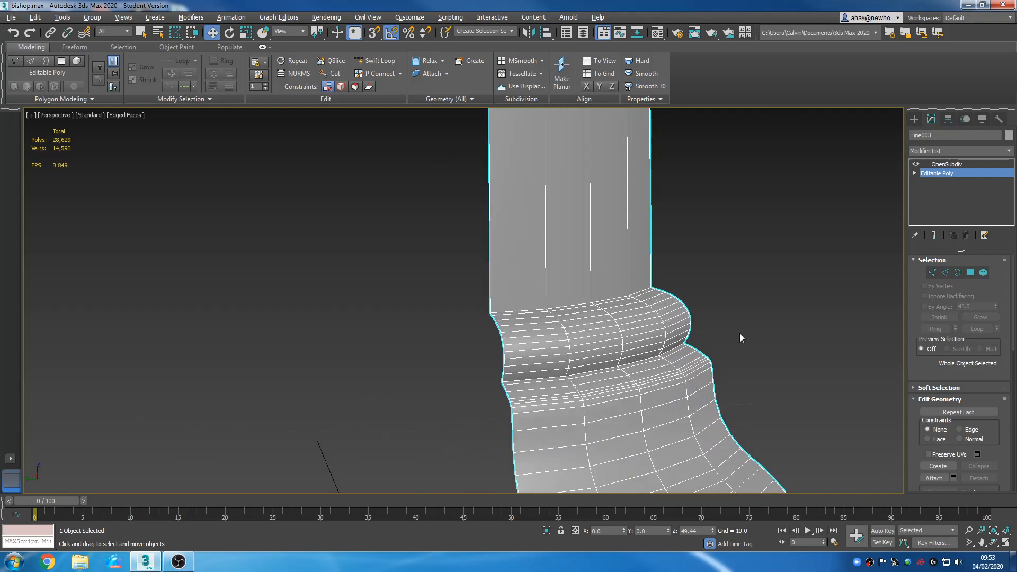
Insert a horizontal supporting edge loop with Swift Loop at the lower end of the shaft, just above the rounded ring
click(946, 272)
scroll(765, 326, up, 1)
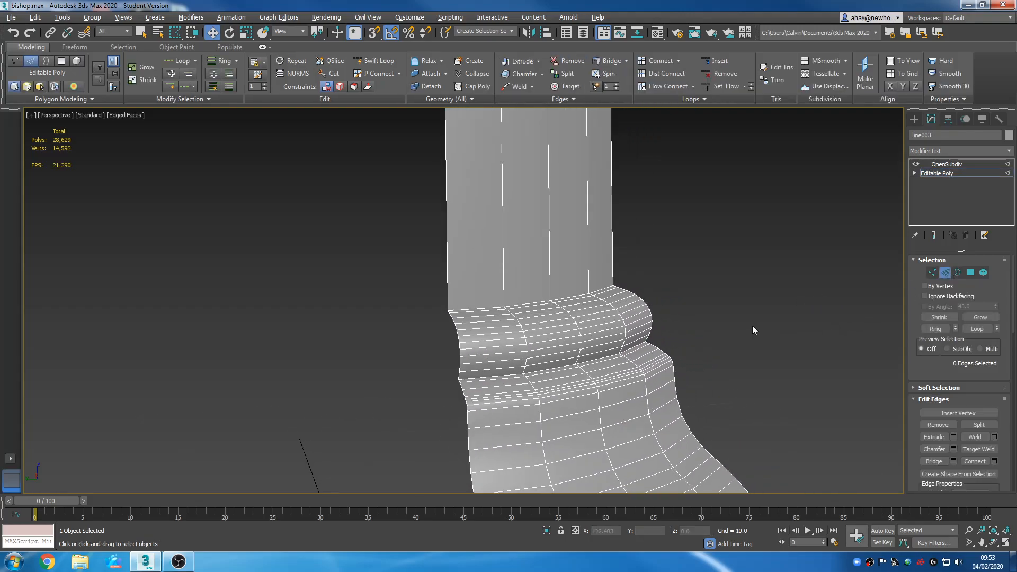
scroll(604, 351, up, 3)
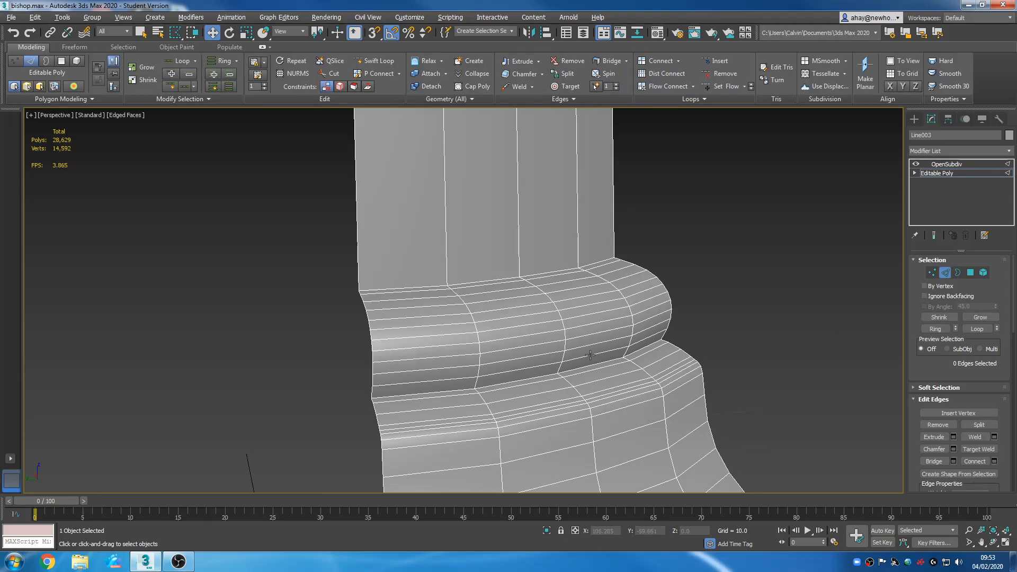
middle_drag(644, 247, 663, 257)
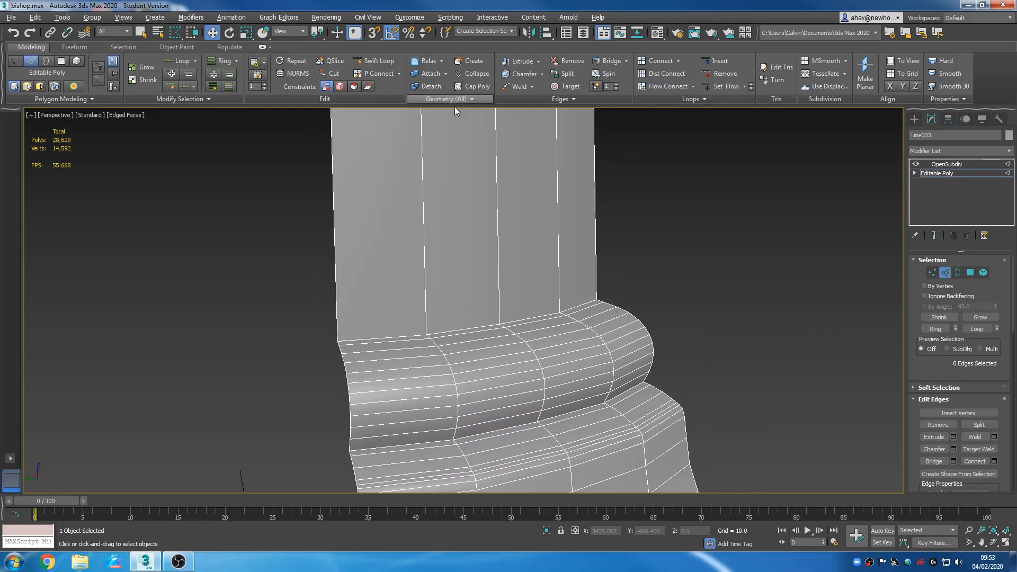
click(378, 65)
scroll(467, 326, up, 4)
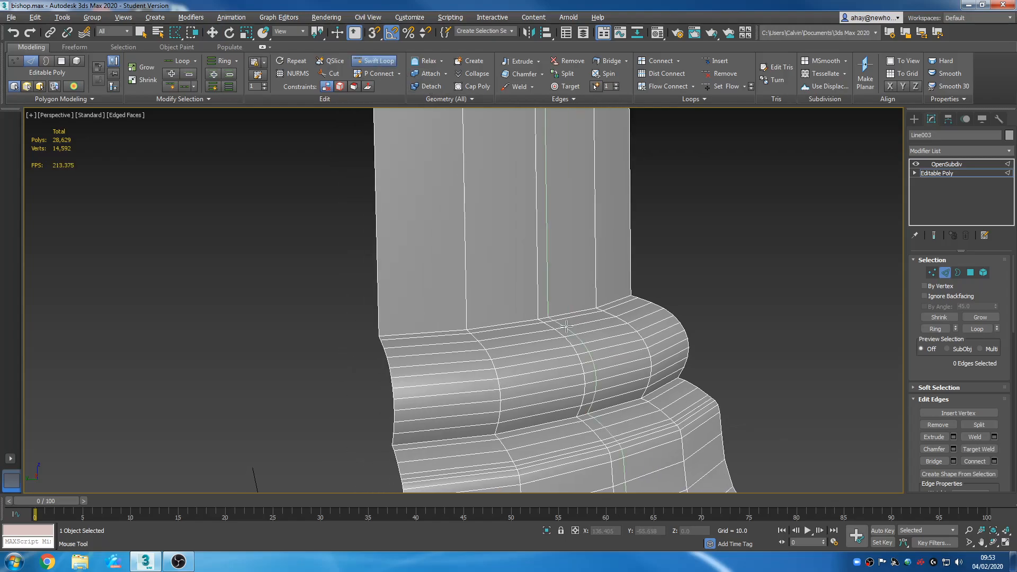
middle_drag(447, 321, 524, 323)
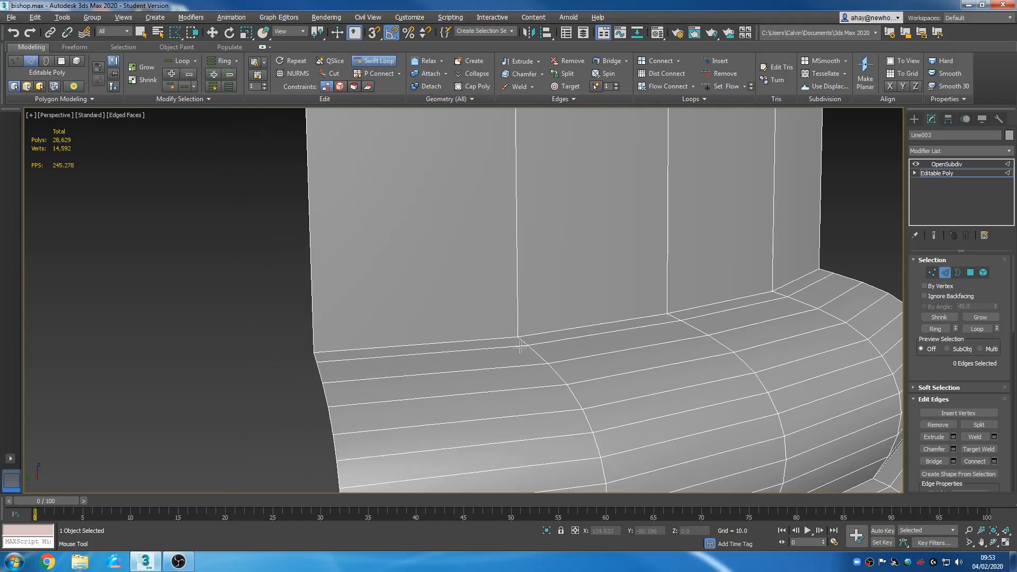
scroll(521, 346, down, 5)
alt+middle_drag(574, 344, 705, 386)
scroll(503, 355, up, 2)
scroll(501, 355, up, 2)
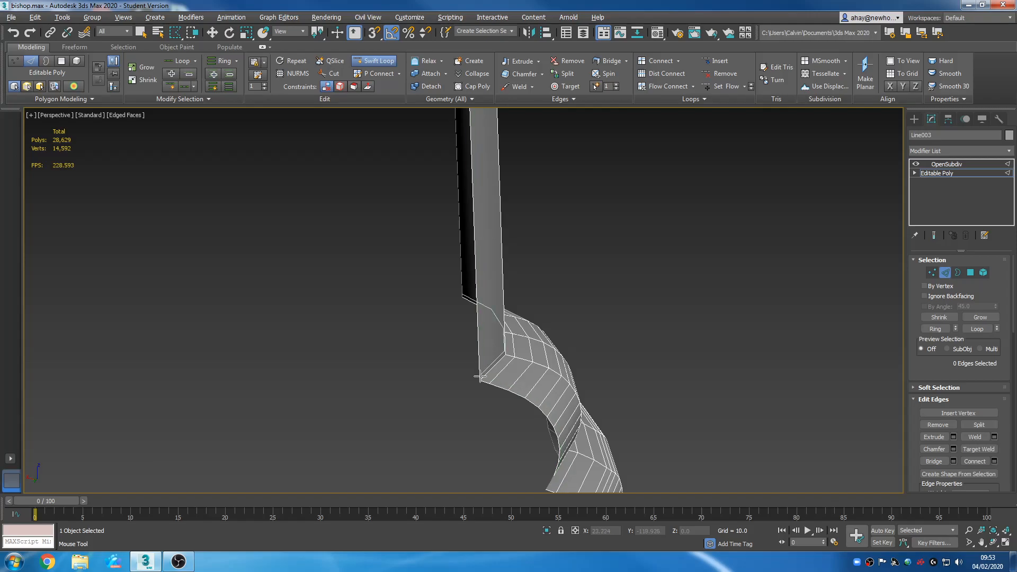
click(479, 376)
Insert a matching supporting edge loop at the upper end of the shaft, just below the flared head, and clear the edge selection
scroll(649, 443, down, 5)
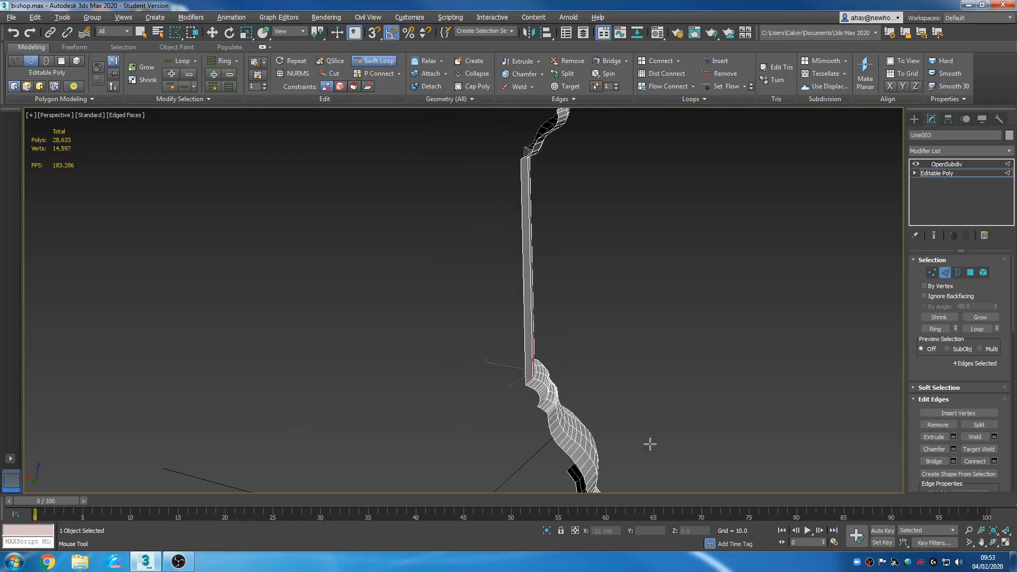
scroll(522, 454, up, 6)
mouse_move(602, 307)
middle_down()
mouse_move(565, 367)
mouse_move(612, 318)
middle_up()
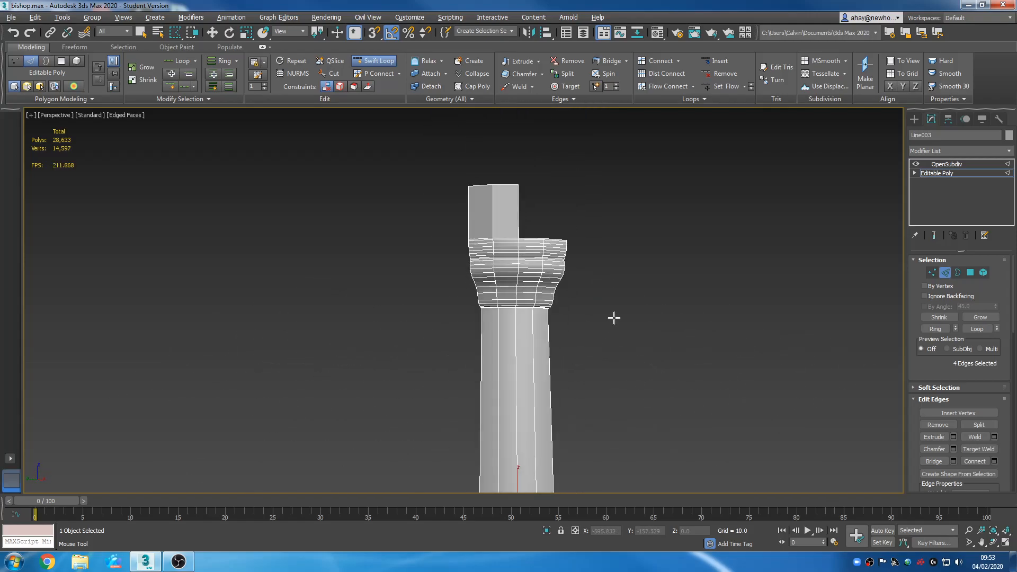
scroll(511, 320, up, 10)
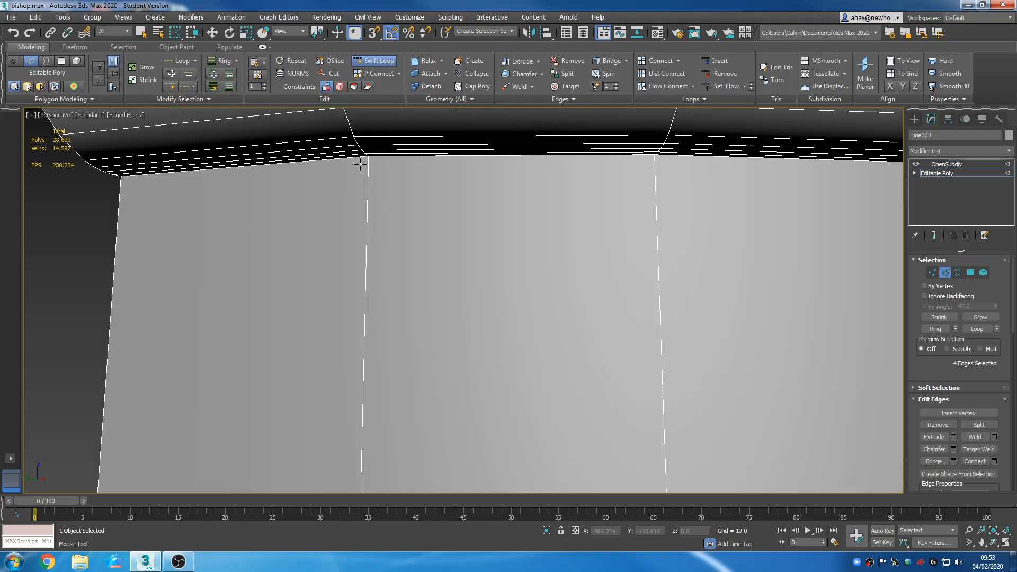
scroll(402, 241, down, 8)
alt+middle_drag(498, 294, 355, 257)
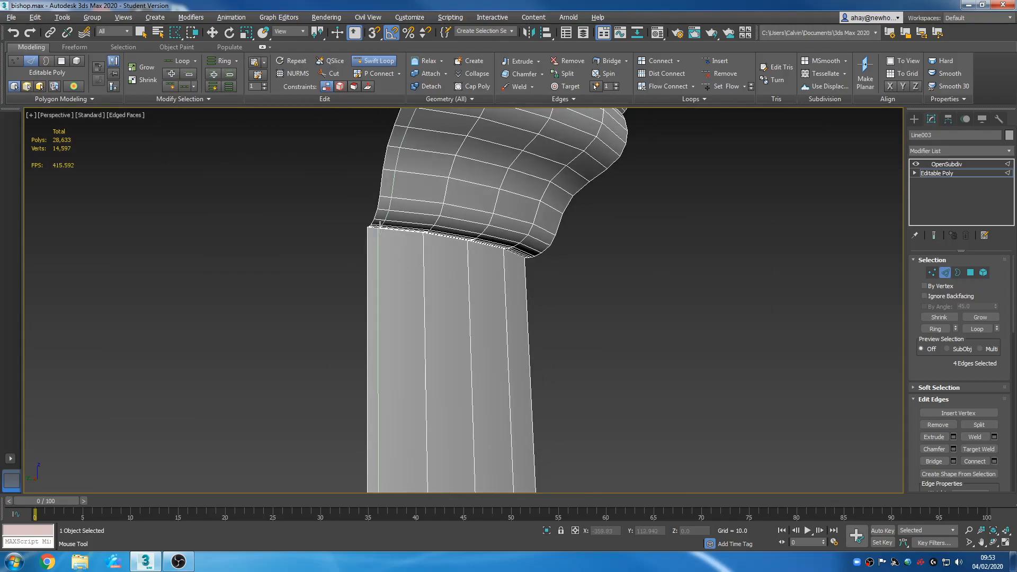
click(367, 232)
scroll(433, 302, down, 6)
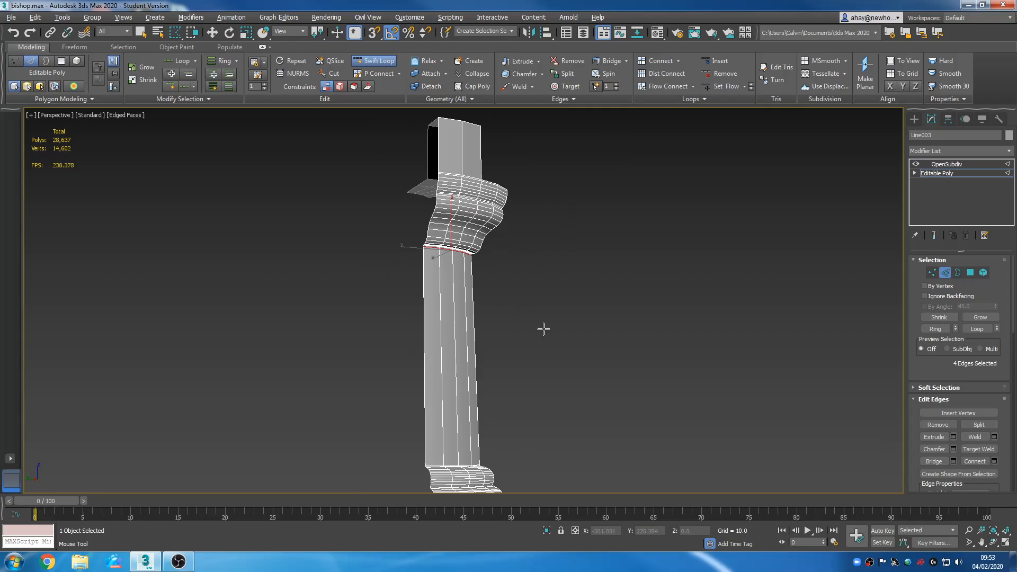
key(w)
alt+middle_drag(566, 407, 535, 418)
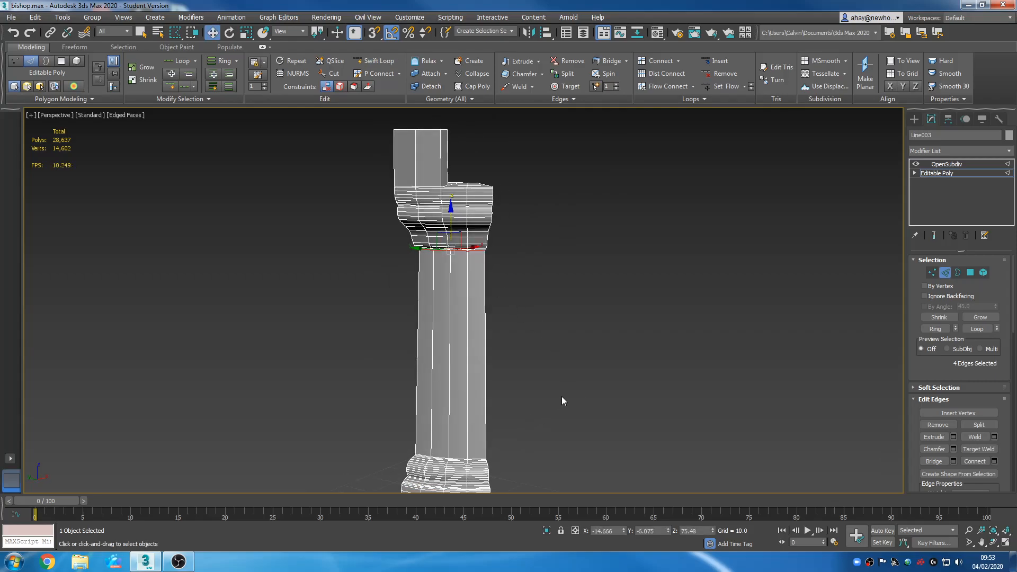
click(689, 360)
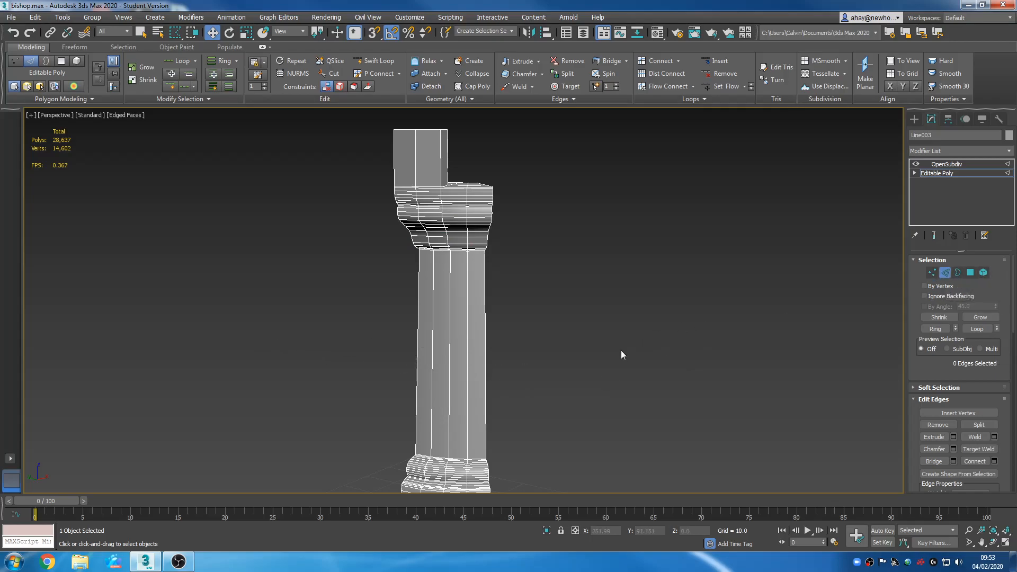
scroll(634, 286, down, 5)
scroll(594, 308, up, 5)
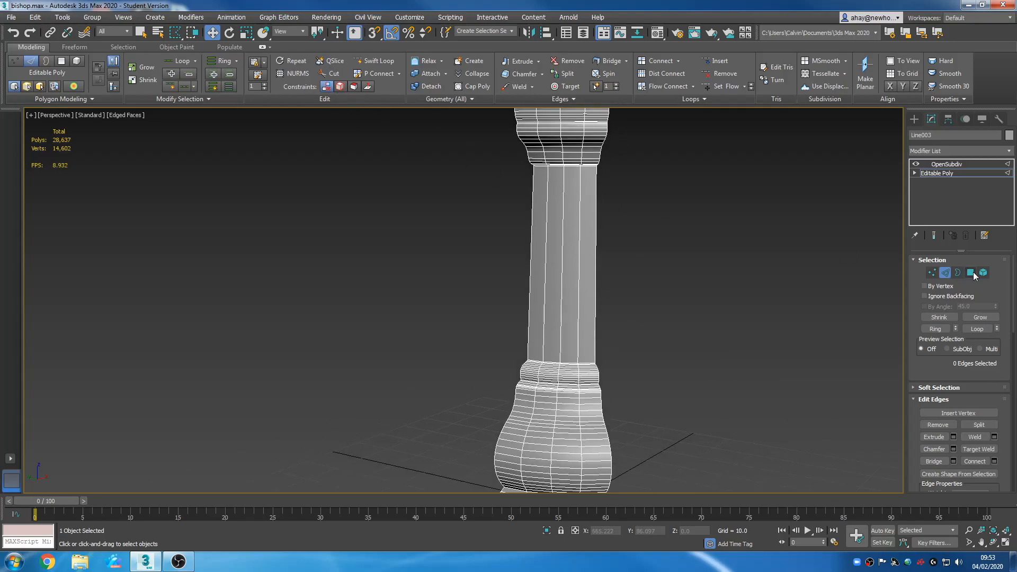
click(954, 173)
click(945, 275)
middle_drag(895, 294, 866, 311)
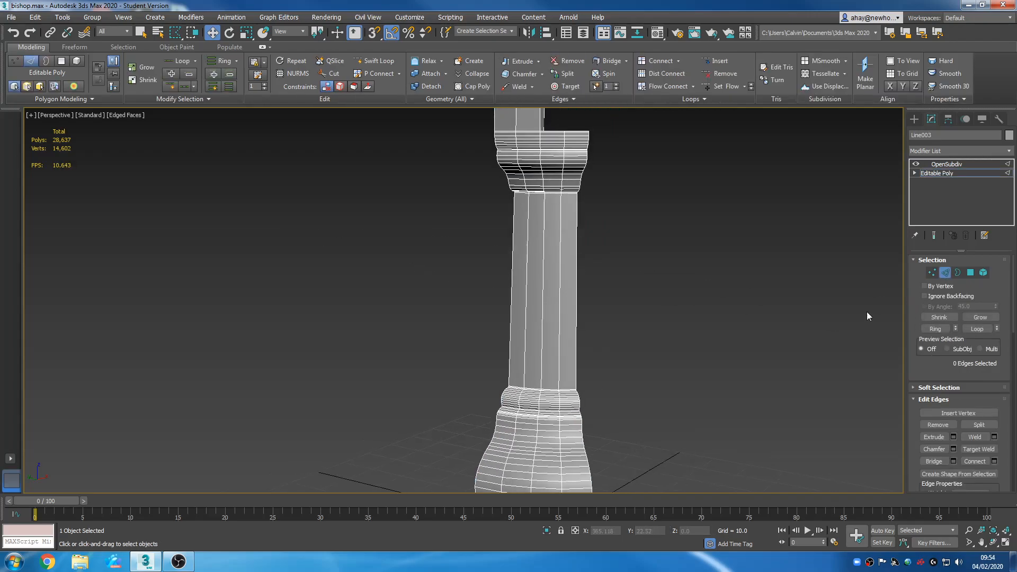
Connect the vertical edges of the bishop's middle shaft with 3 segments in the Editable Poly
click(968, 172)
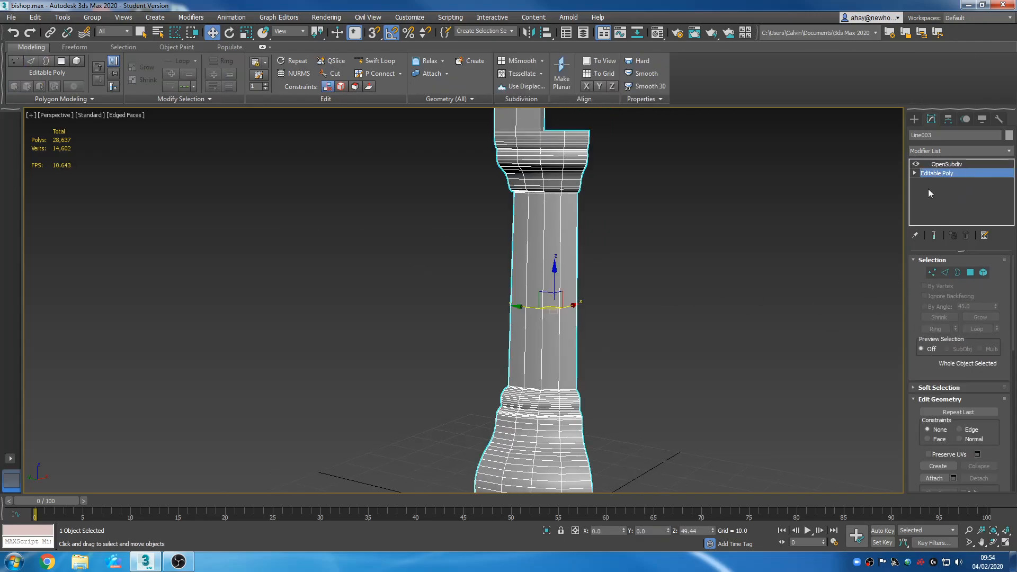
click(945, 273)
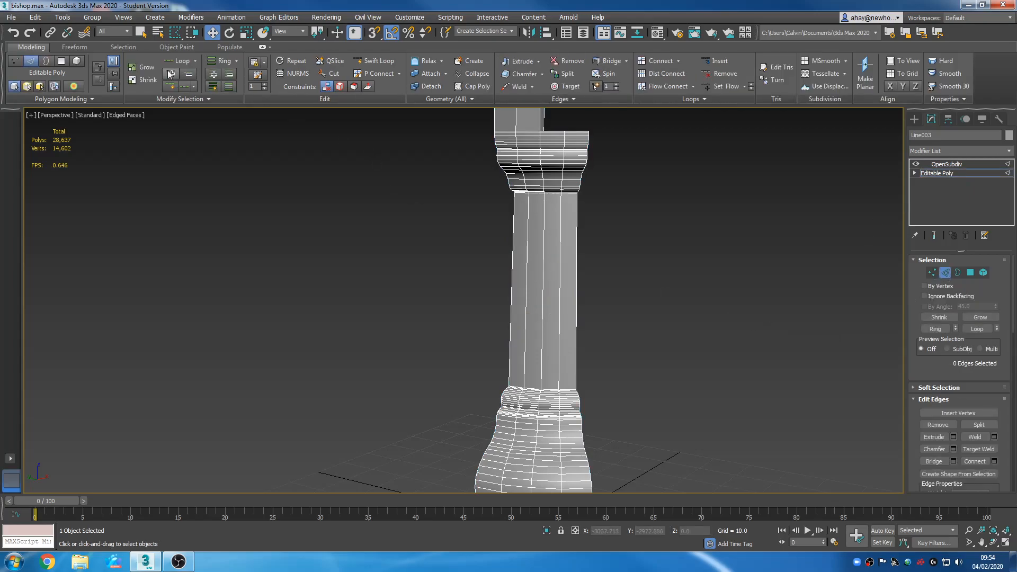
drag(177, 39, 180, 53)
drag(809, 342, 809, 342)
alt+middle_drag(662, 320, 659, 328)
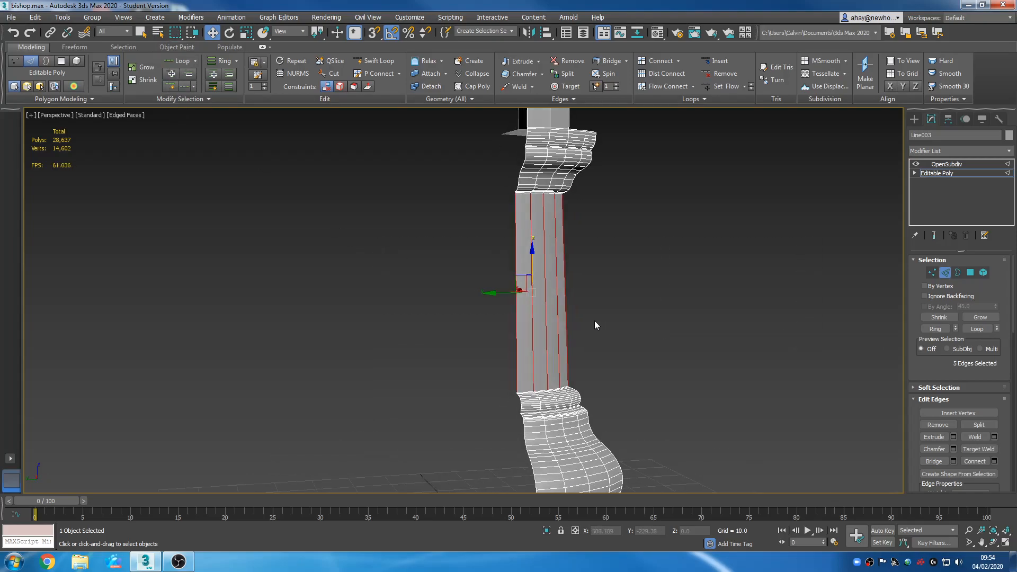
scroll(594, 319, up, 3)
click(993, 461)
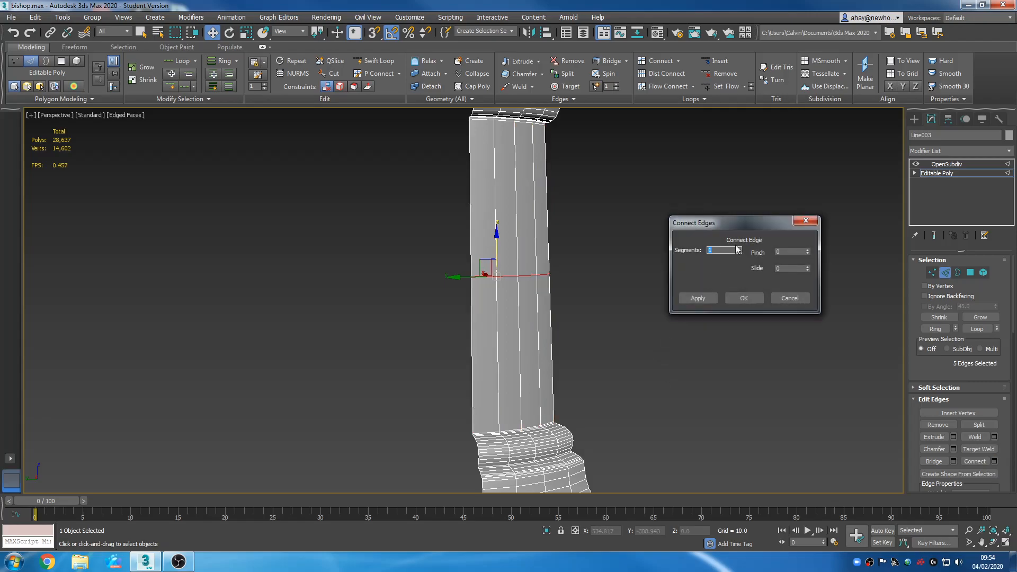
click(739, 247)
click(739, 247)
click(744, 299)
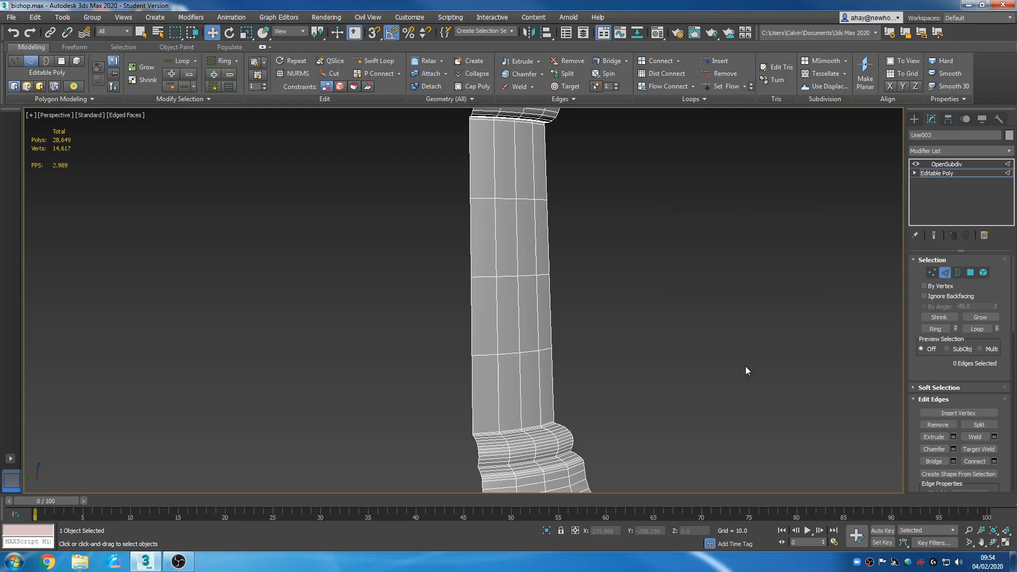
Examine the mesh around the upright block and the sloped ledge at the top of the bishop
alt+middle_drag(697, 390, 675, 388)
scroll(657, 371, down, 6)
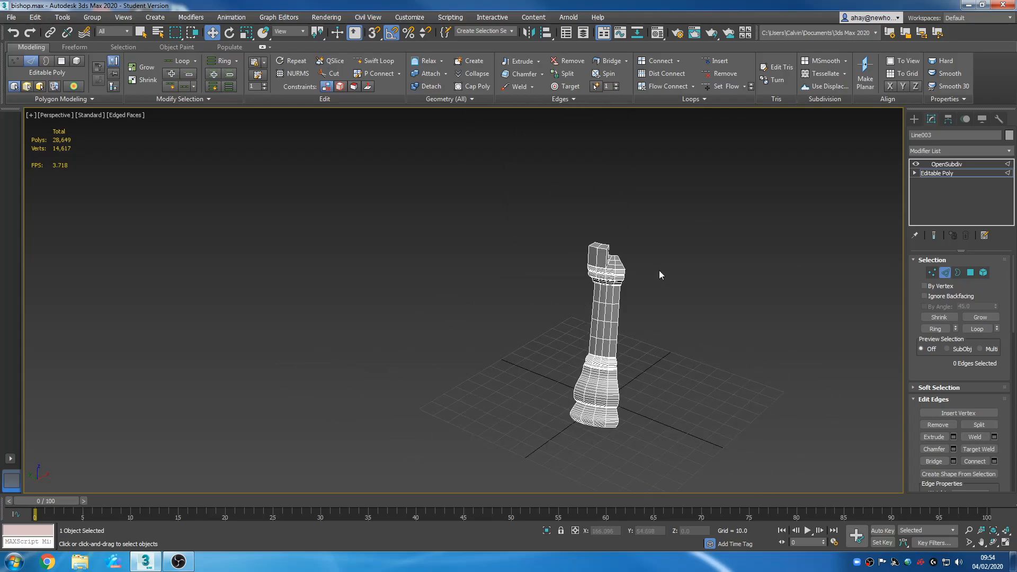
scroll(623, 394, up, 10)
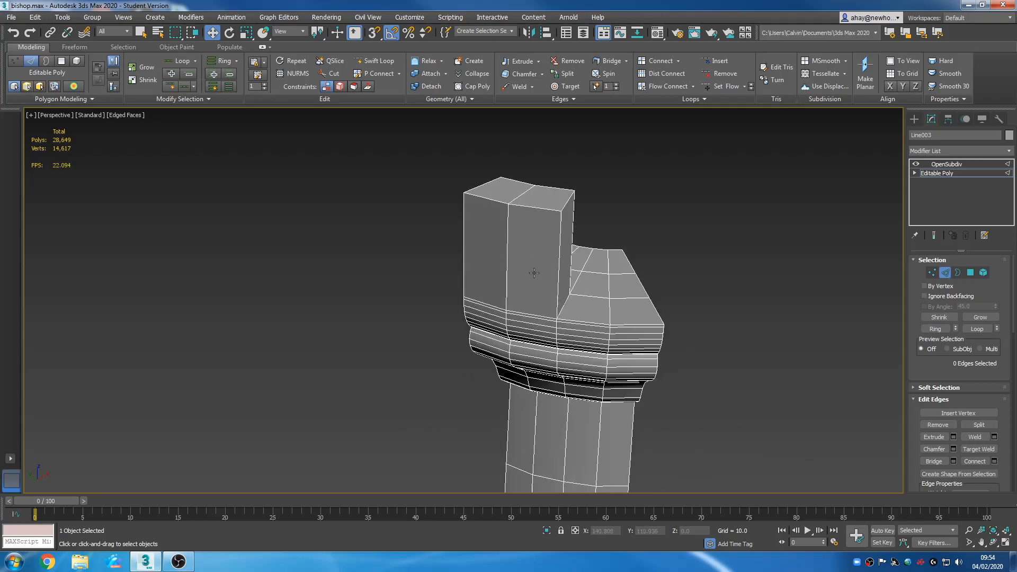
alt+middle_drag(556, 318, 583, 325)
alt+middle_drag(554, 359, 435, 360)
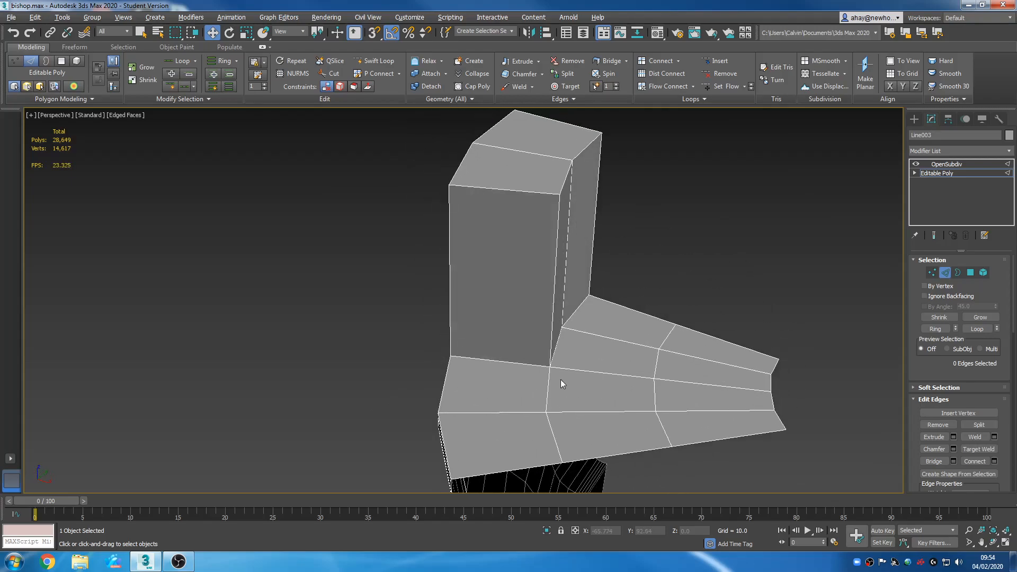
alt+middle_drag(461, 301, 617, 376)
scroll(563, 341, up, 2)
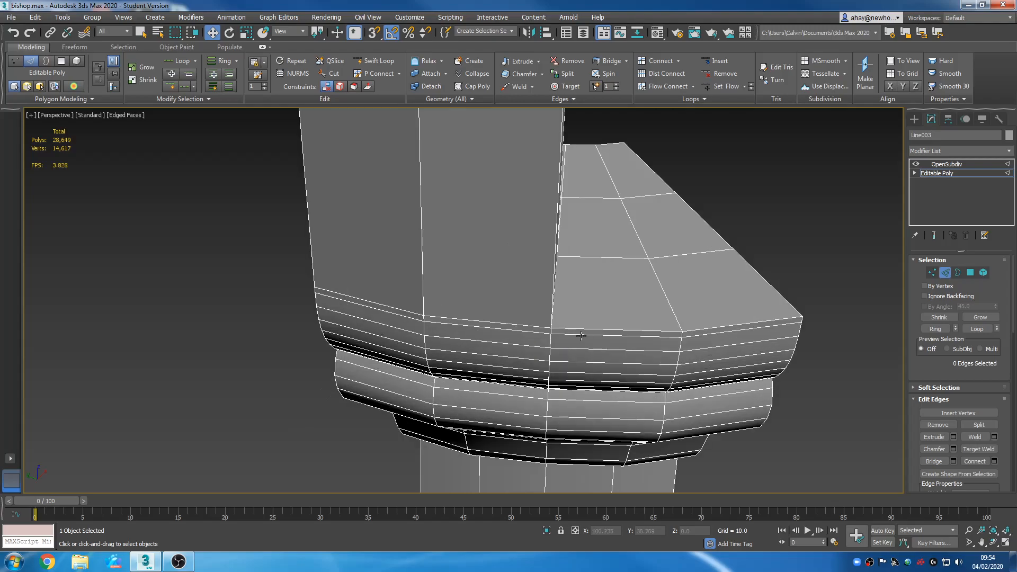
middle_drag(652, 336, 616, 336)
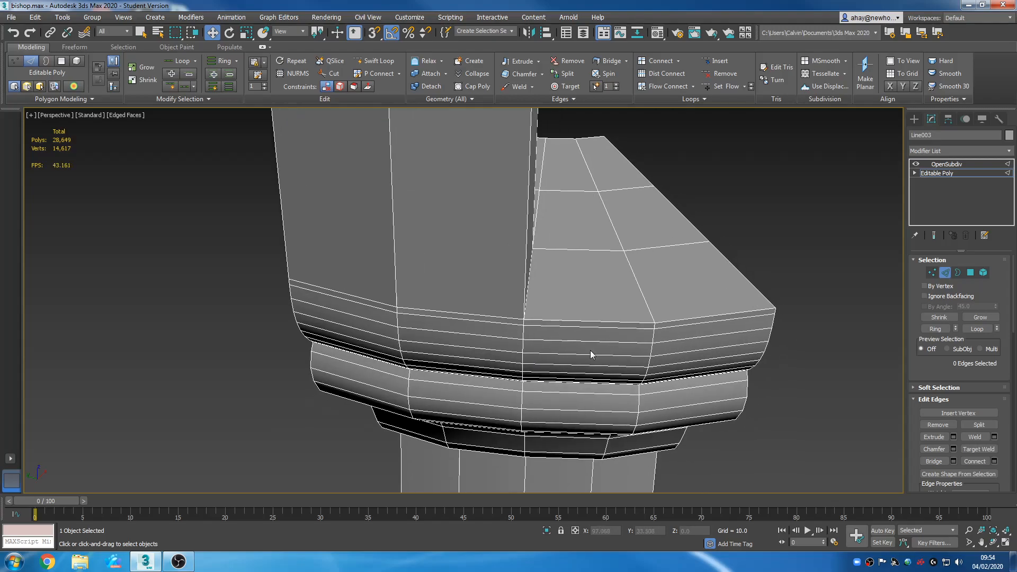
scroll(578, 351, up, 2)
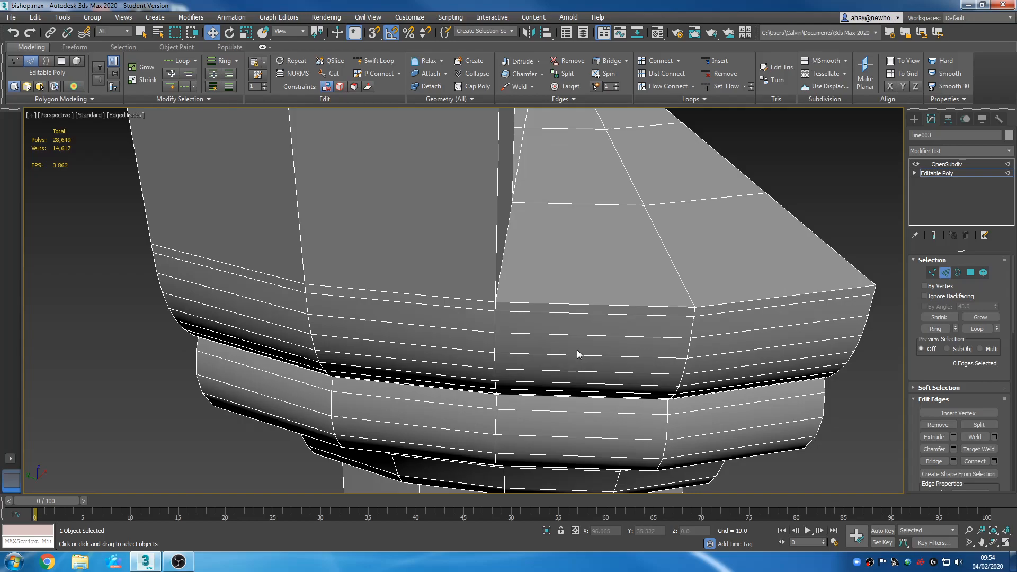
middle_drag(578, 350, 538, 345)
scroll(540, 344, down, 3)
alt+middle_drag(612, 339, 502, 264)
scroll(424, 283, up, 2)
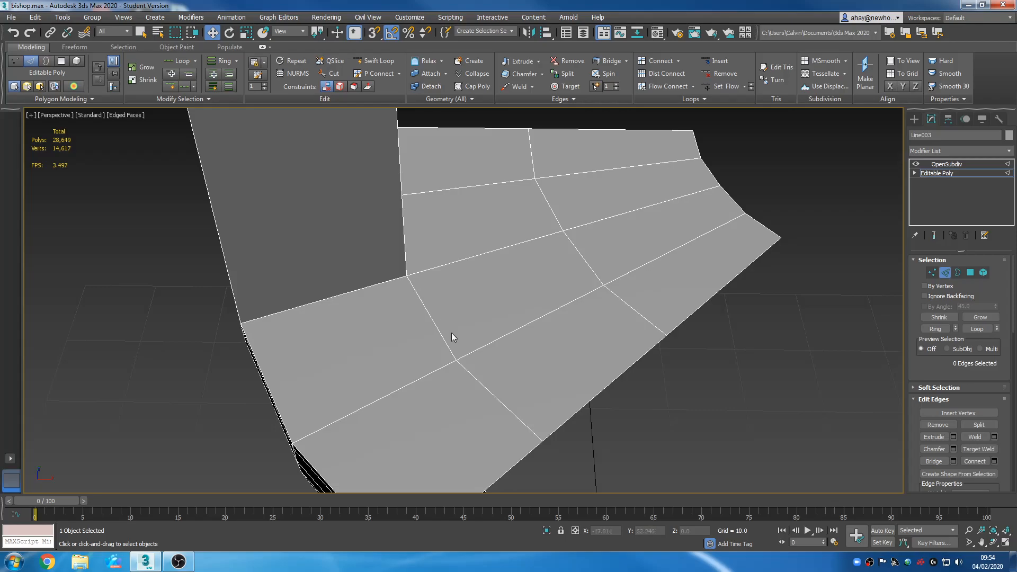
middle_drag(444, 267, 393, 291)
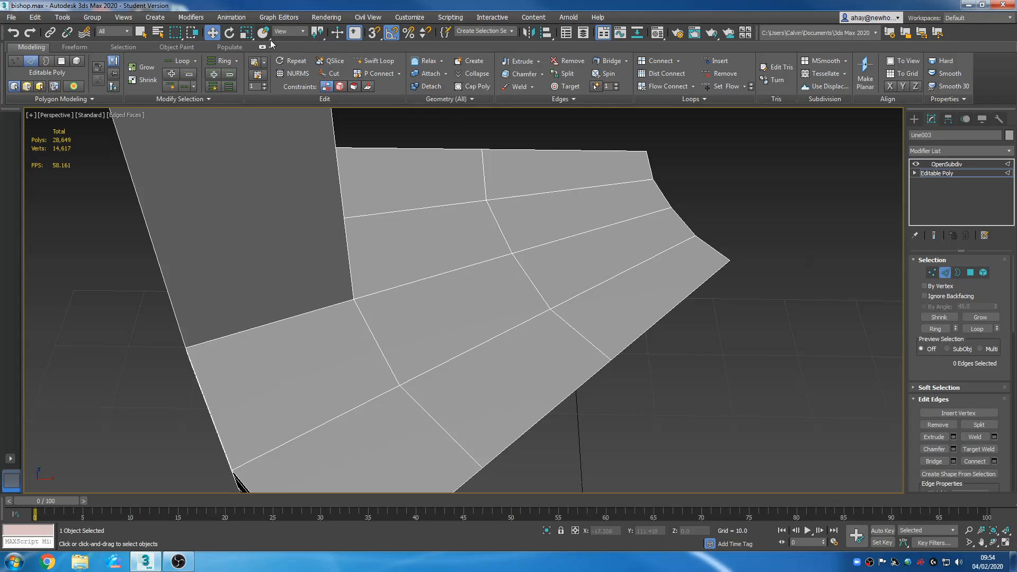
Insert two closely spaced edge loops with Swift Loop across the ledge, just beside the upright block's inner corner
click(379, 66)
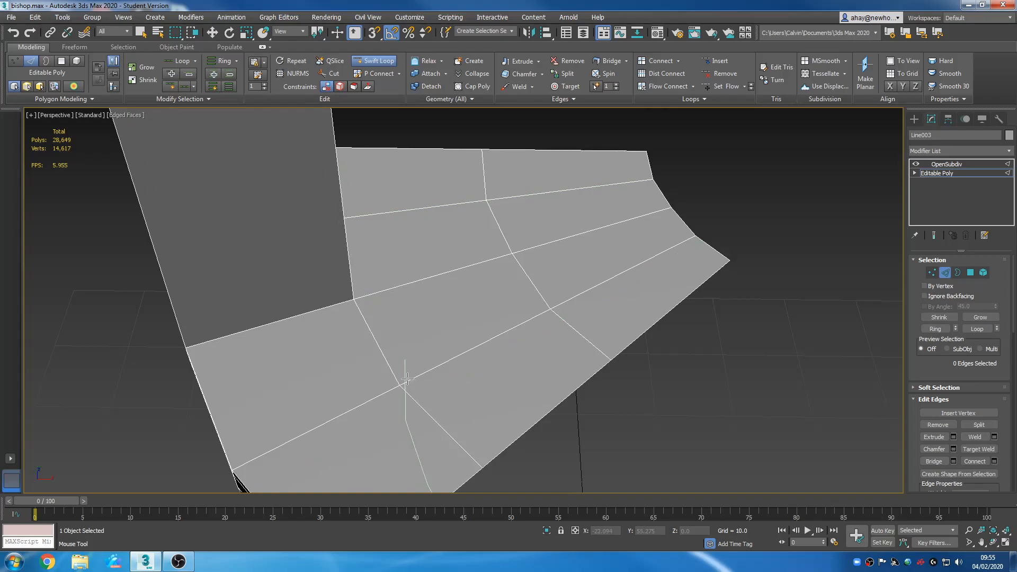
middle_drag(448, 366, 456, 246)
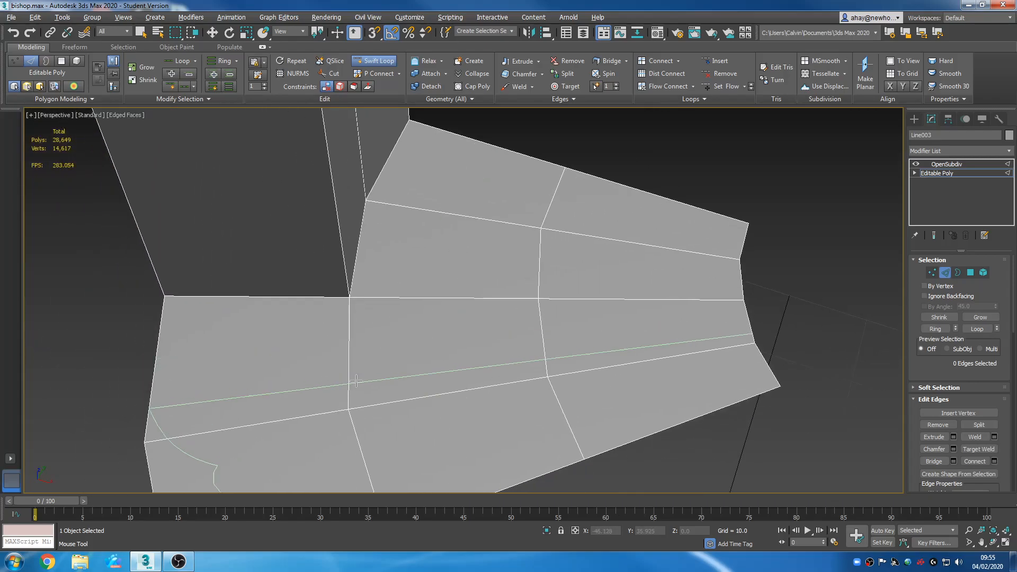
click(361, 408)
alt+middle_drag(362, 407, 480, 336)
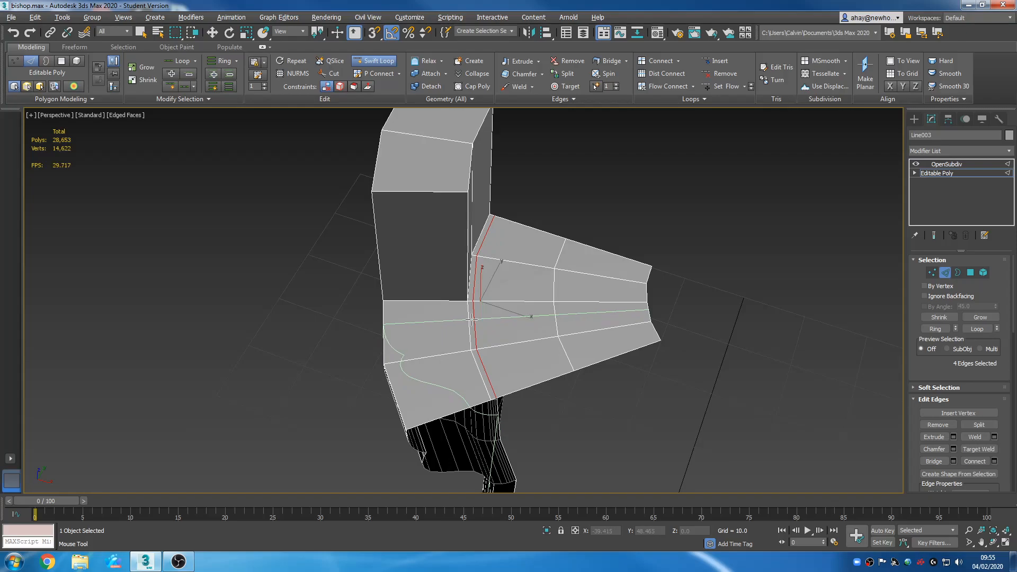
scroll(463, 324, up, 5)
key(ctrl+z)
scroll(462, 323, down, 5)
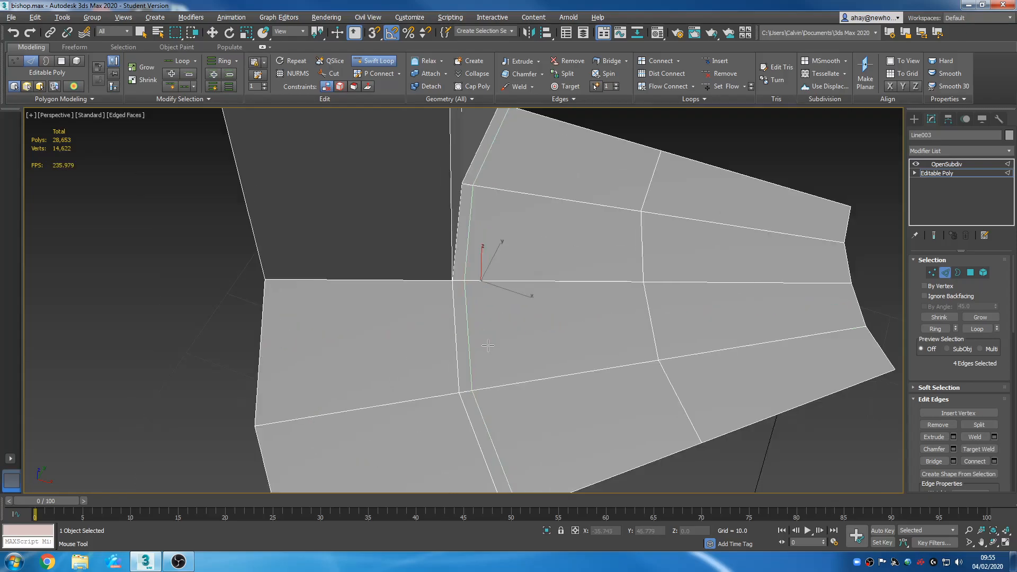
click(489, 390)
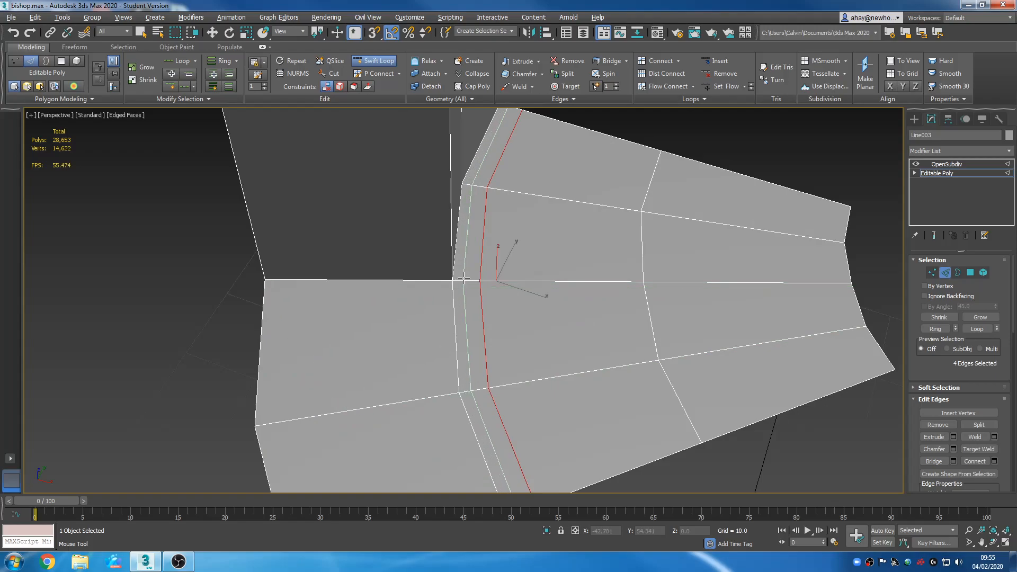
click(463, 279)
middle_drag(429, 340, 437, 298)
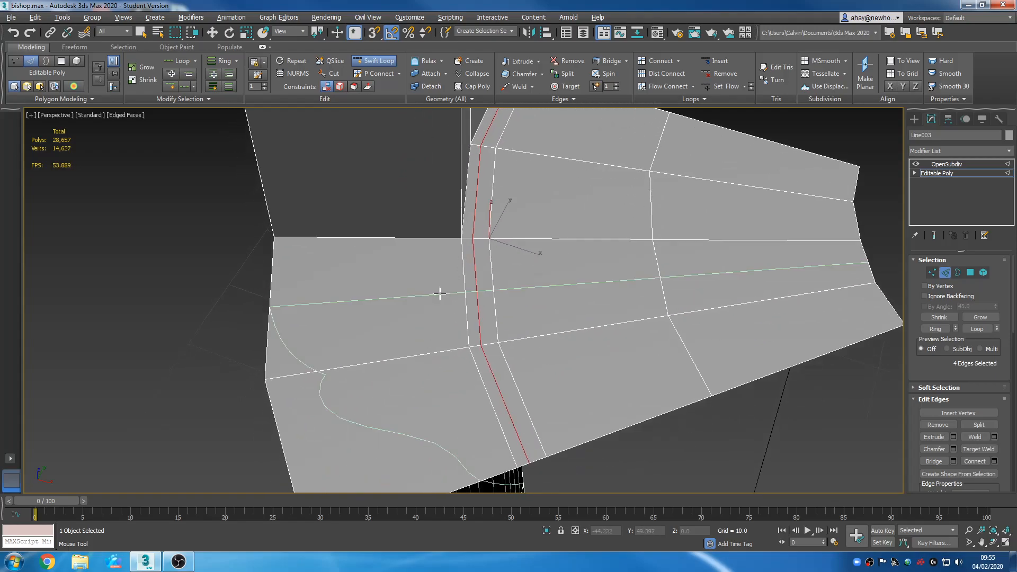
scroll(439, 297, down, 3)
right_click(460, 319)
click(601, 418)
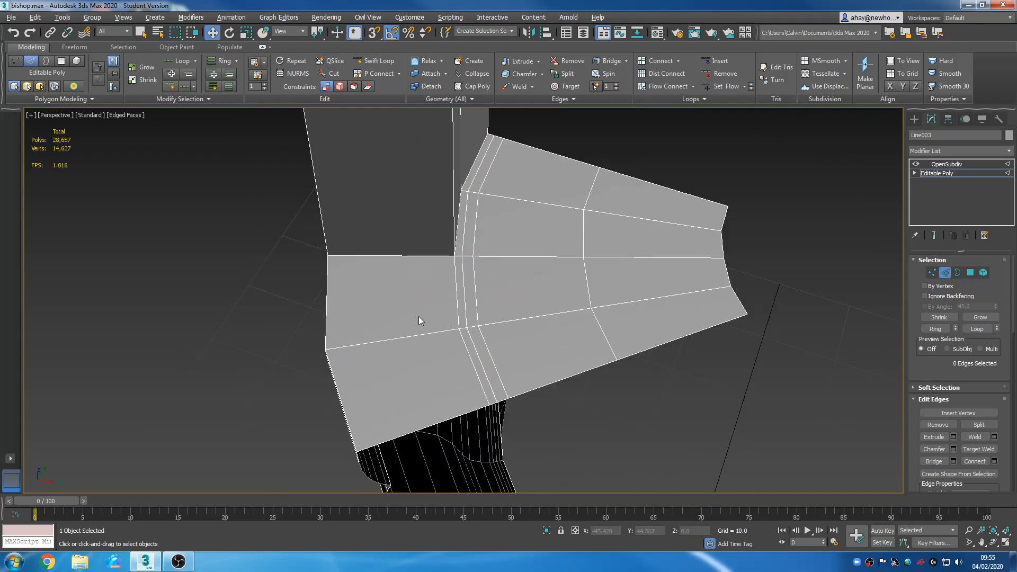
Switch the bishop mesh to vertex editing and activate the Cut tool
scroll(416, 278, up, 2)
middle_drag(422, 284, 523, 299)
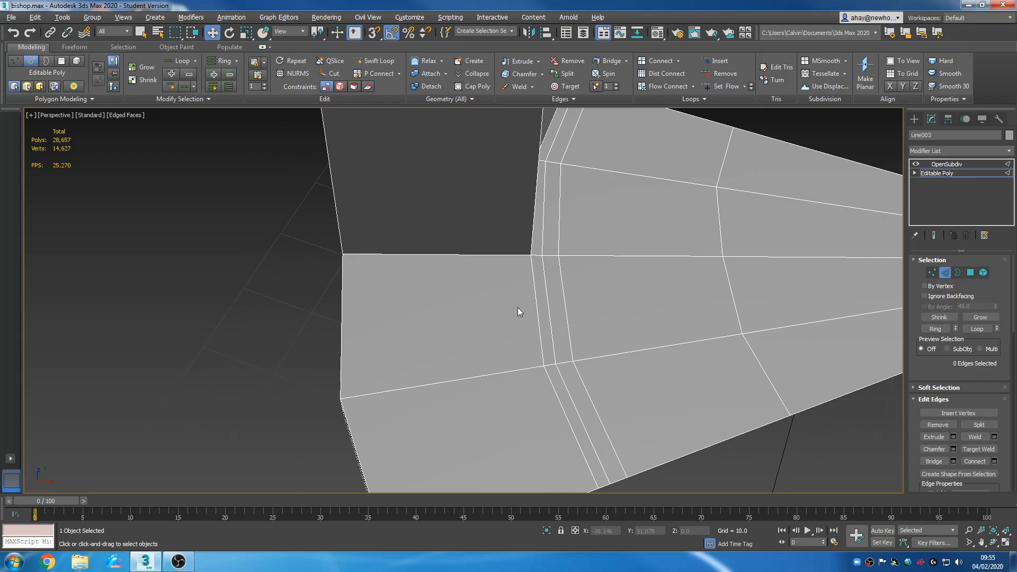
alt+middle_drag(538, 307, 481, 294)
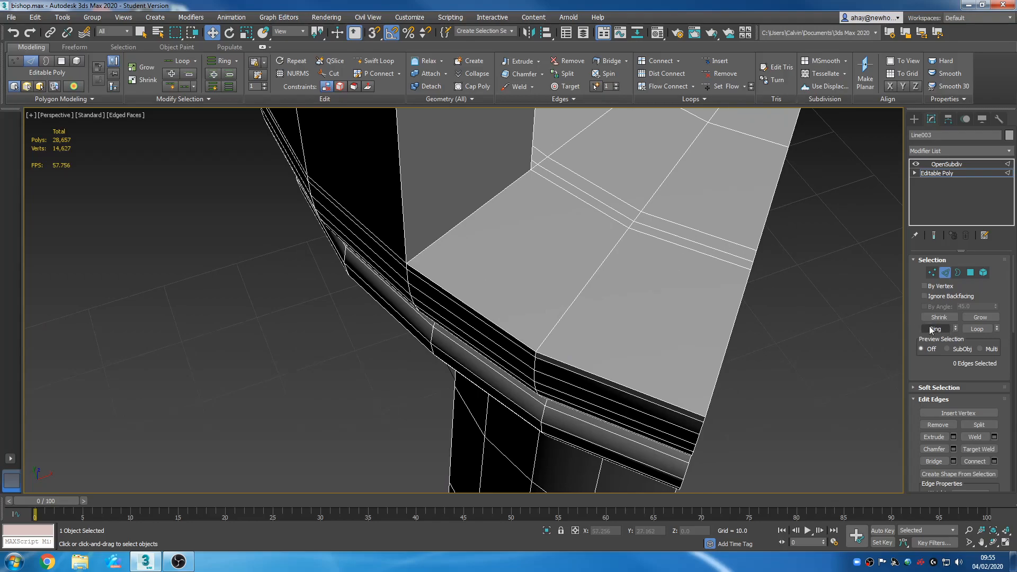
middle_drag(613, 297, 690, 320)
alt+middle_drag(628, 231, 324, 176)
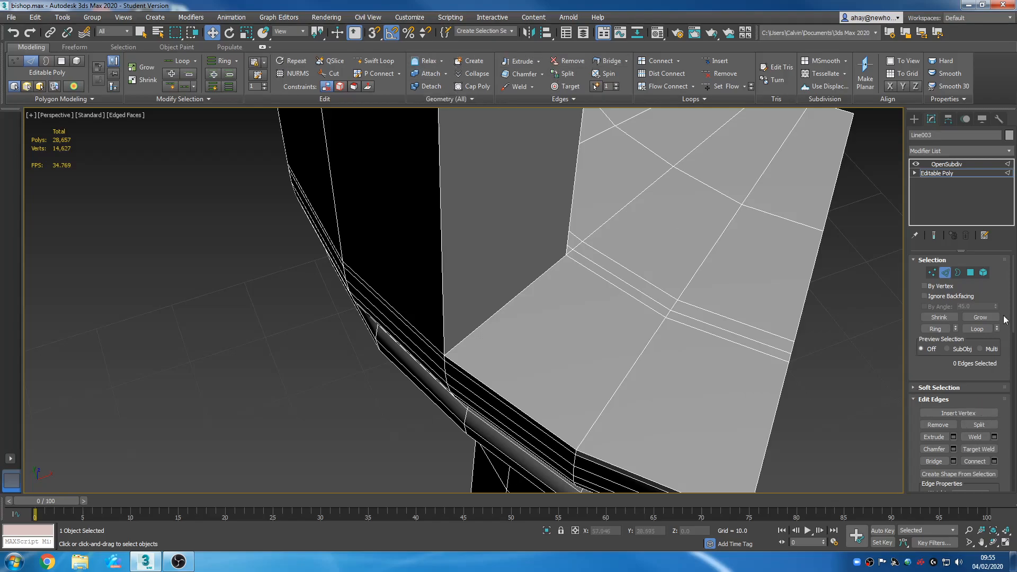
click(932, 272)
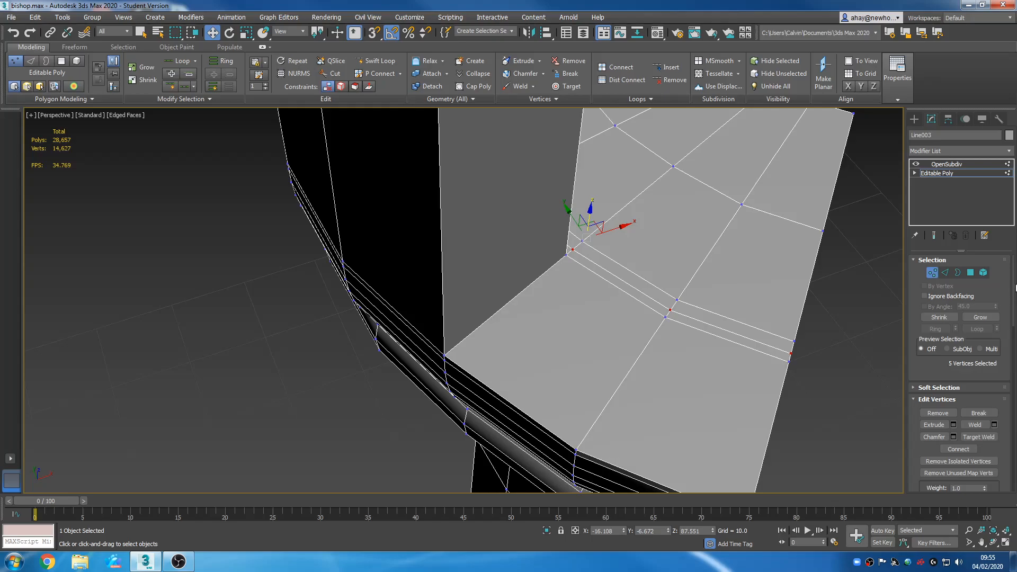
drag(1014, 288, 1013, 358)
scroll(996, 370, up, 2)
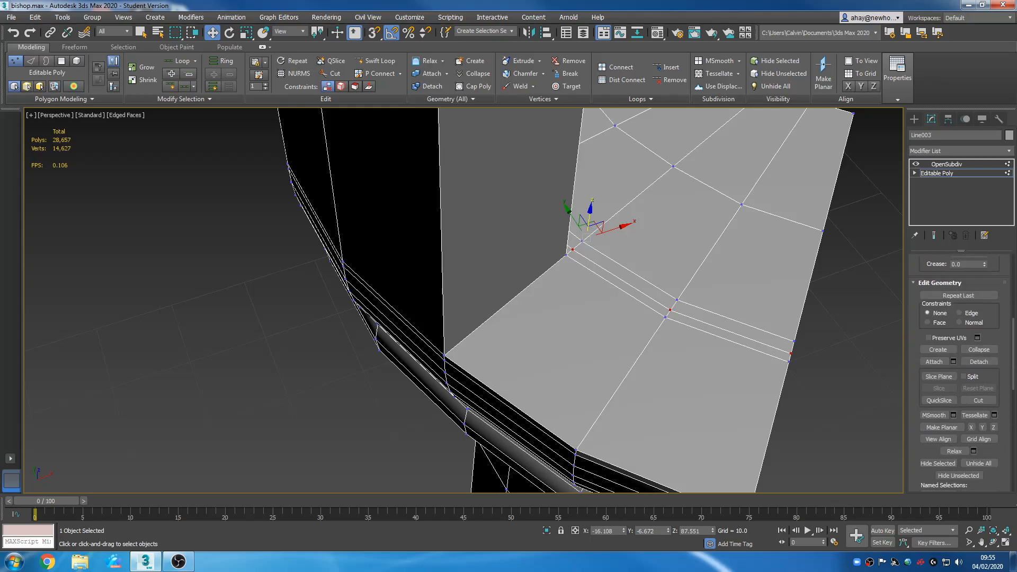
click(975, 399)
Cut an edge along the upright block's base, from the ledge's outer rim to the nearest inserted edge loop
middle_drag(586, 405, 412, 372)
scroll(466, 370, down, 5)
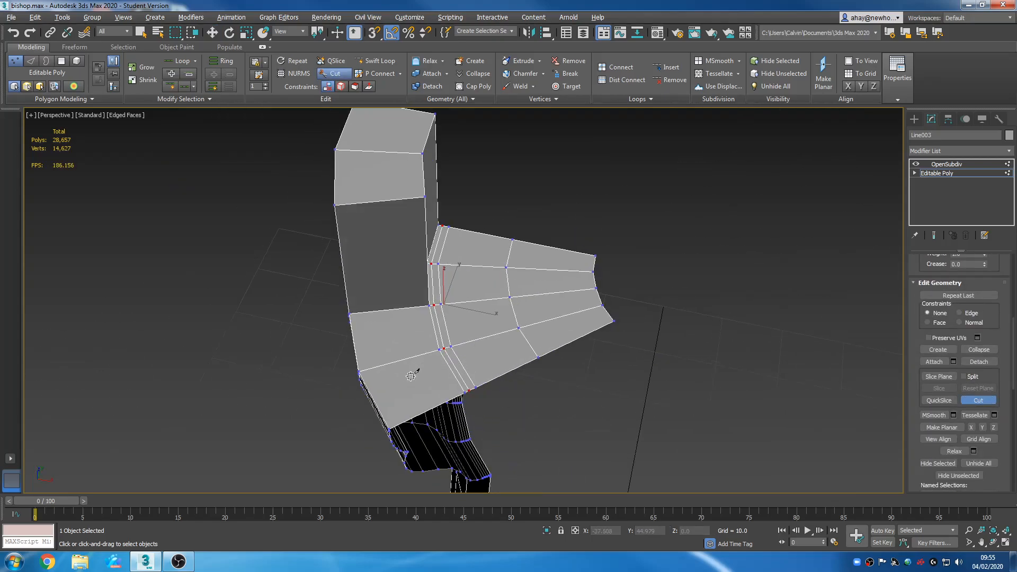
scroll(341, 329, up, 7)
scroll(386, 352, down, 5)
scroll(392, 356, up, 3)
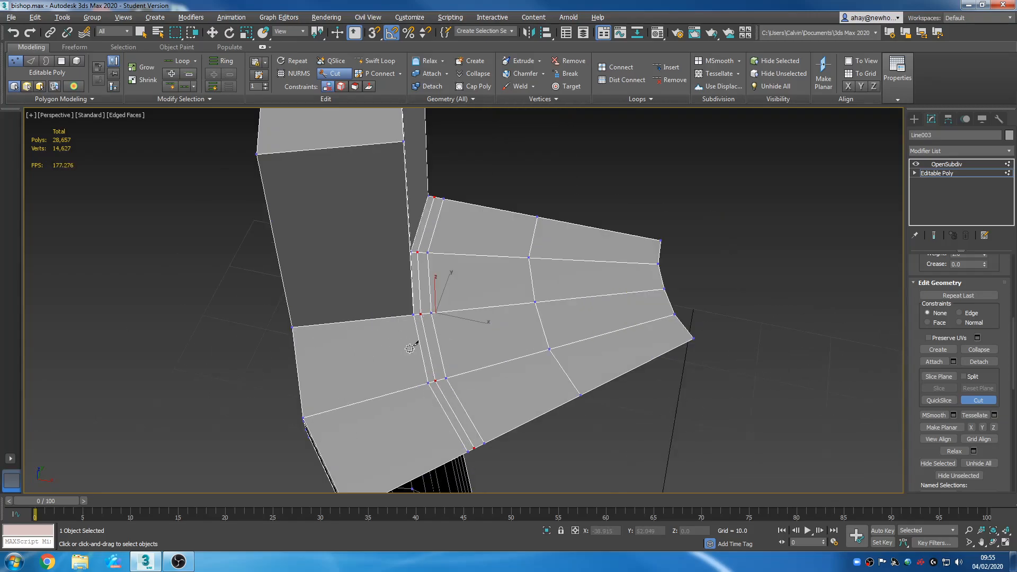
scroll(402, 336, up, 2)
scroll(408, 329, up, 2)
scroll(408, 329, up, 3)
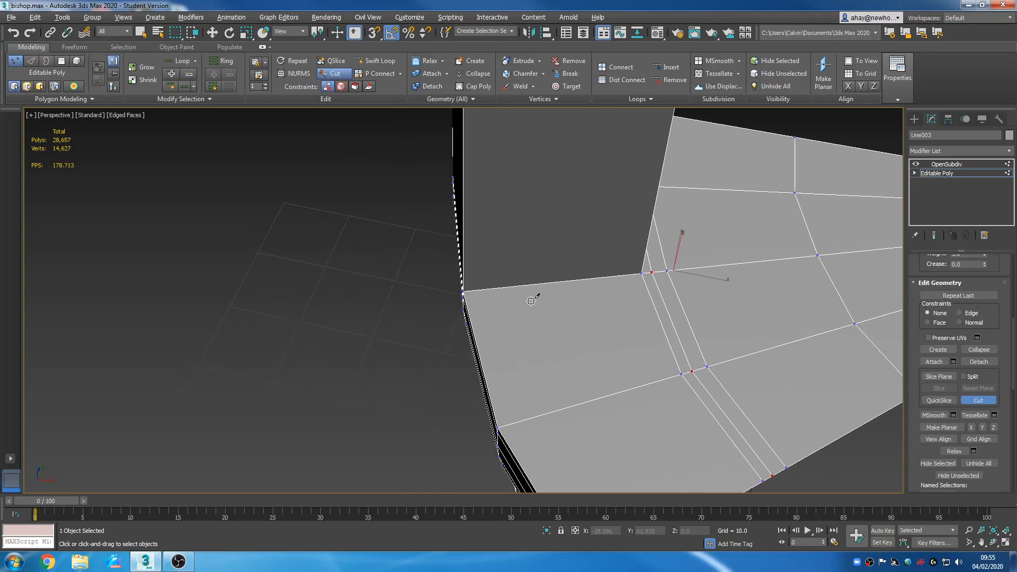
alt+middle_drag(496, 326, 532, 312)
middle_drag(532, 312, 398, 217)
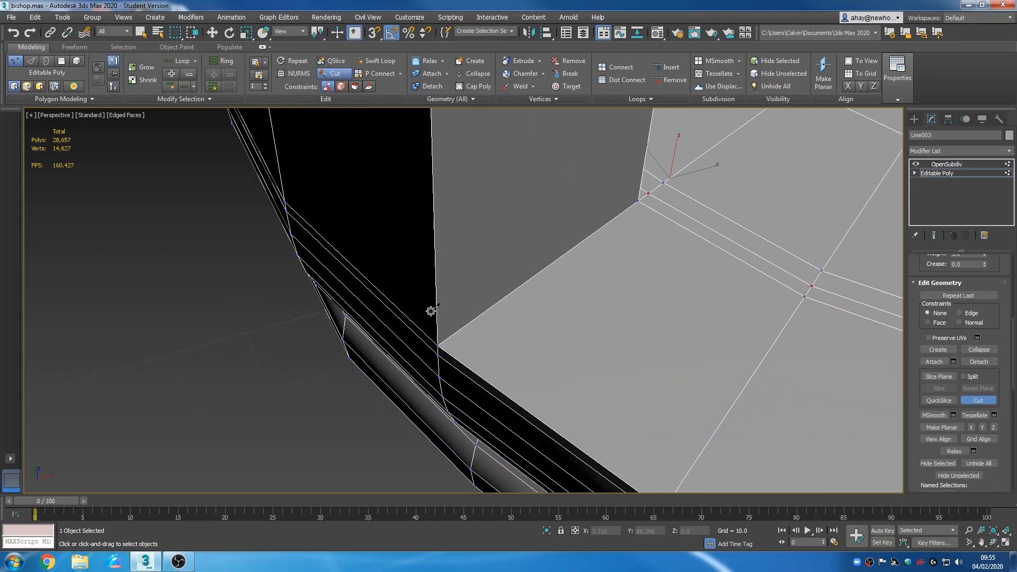
click(451, 355)
middle_drag(672, 206, 607, 285)
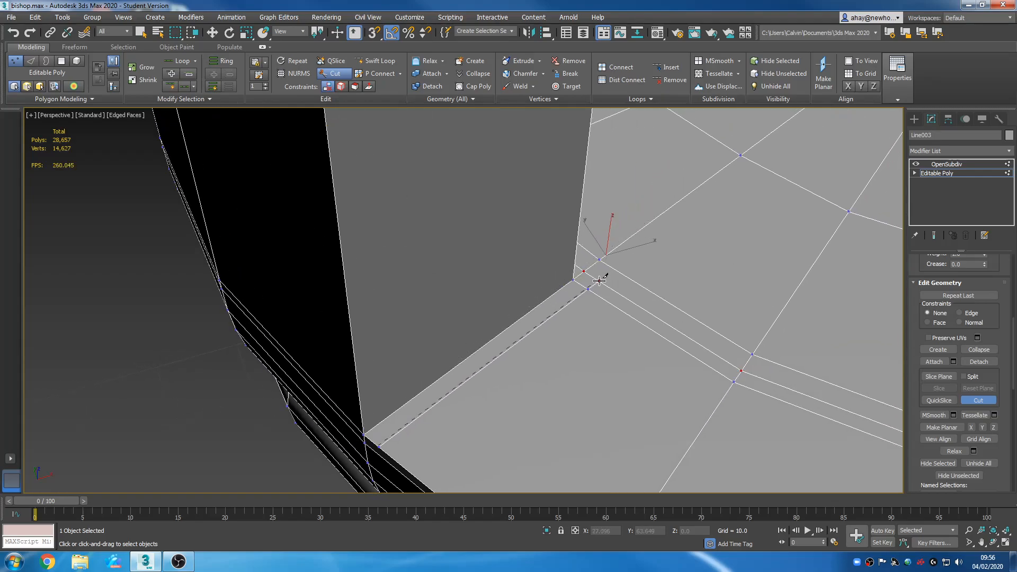
click(604, 281)
click(599, 281)
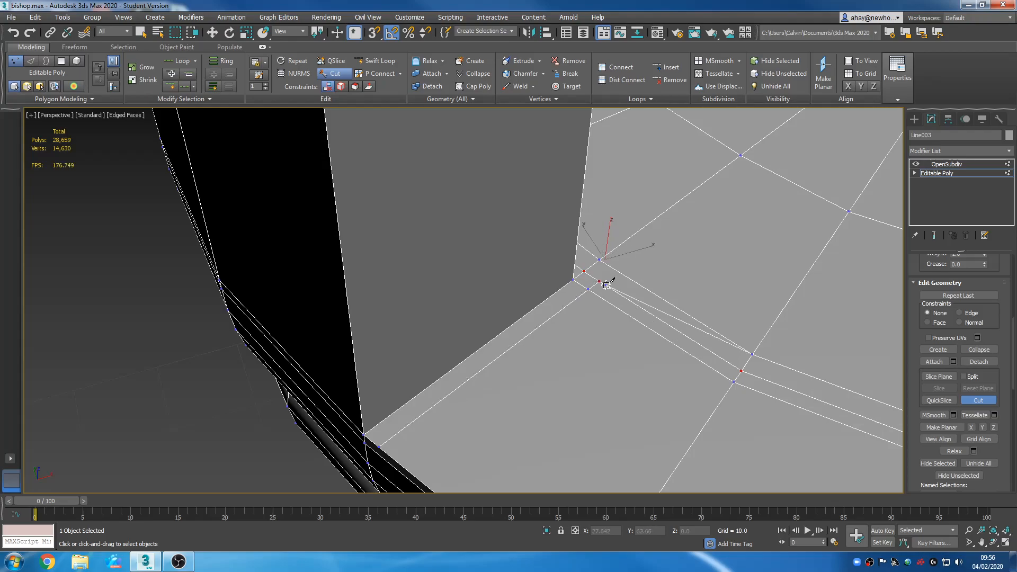
Try to cut a diagonal edge from the end of the base cut to the neighbouring vertex on the second inserted loop
middle_drag(660, 320, 590, 352)
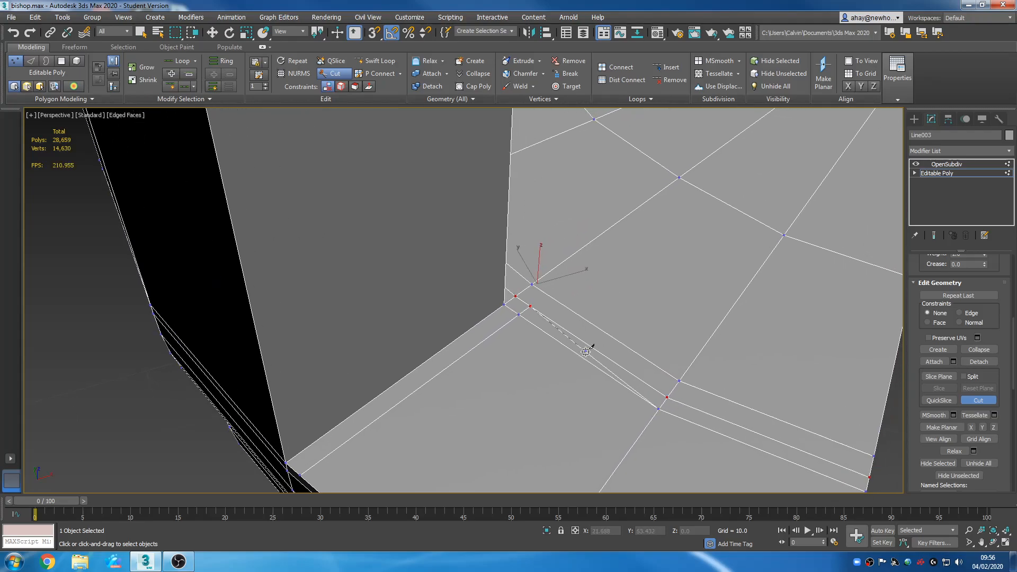
click(532, 305)
click(676, 381)
right_click(657, 450)
middle_drag(654, 451, 581, 435)
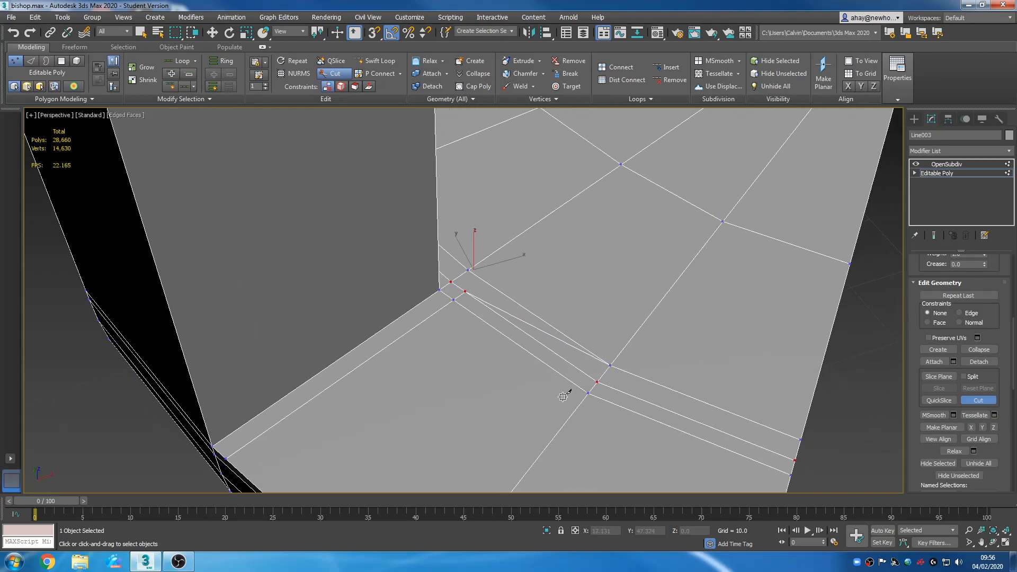
key(ctrl+z)
middle_drag(538, 370, 444, 377)
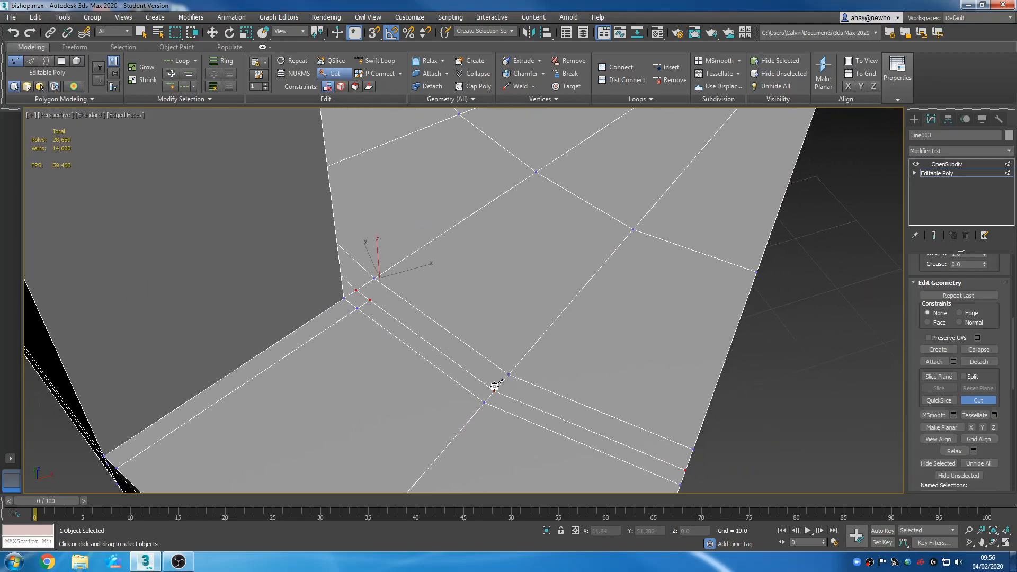
key(w)
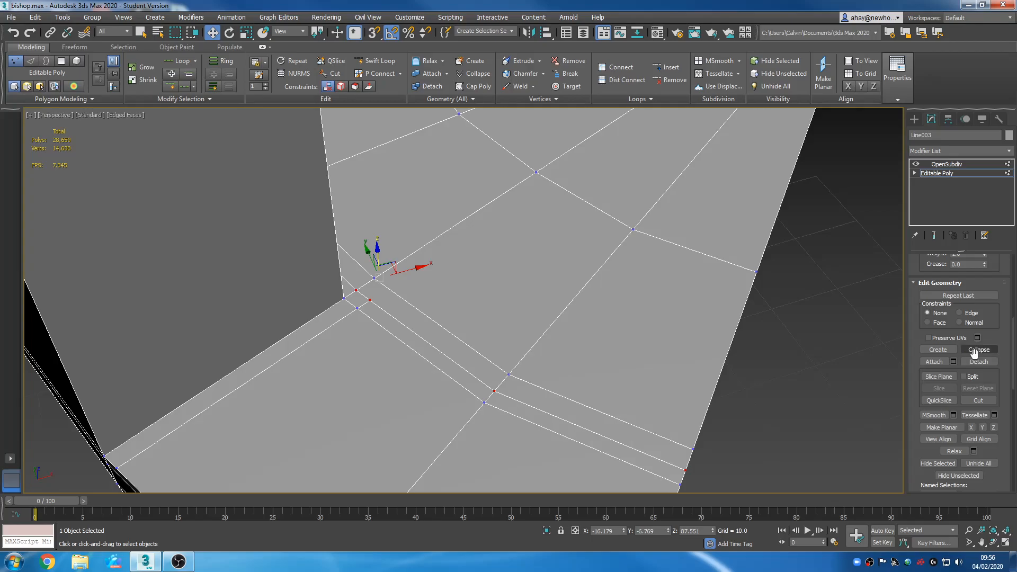
Target-weld the middle inserted line's mid-ledge and outer-edge vertices onto the neighbouring vertices on the side away from the base cut
scroll(1008, 344, up, 5)
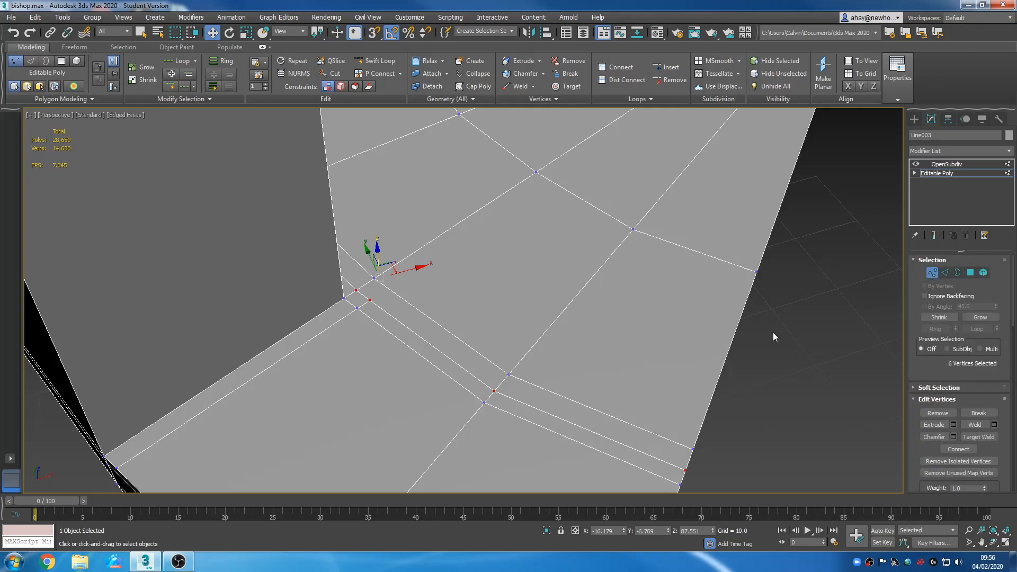
middle_drag(589, 376, 470, 316)
scroll(474, 314, down, 3)
scroll(448, 329, up, 2)
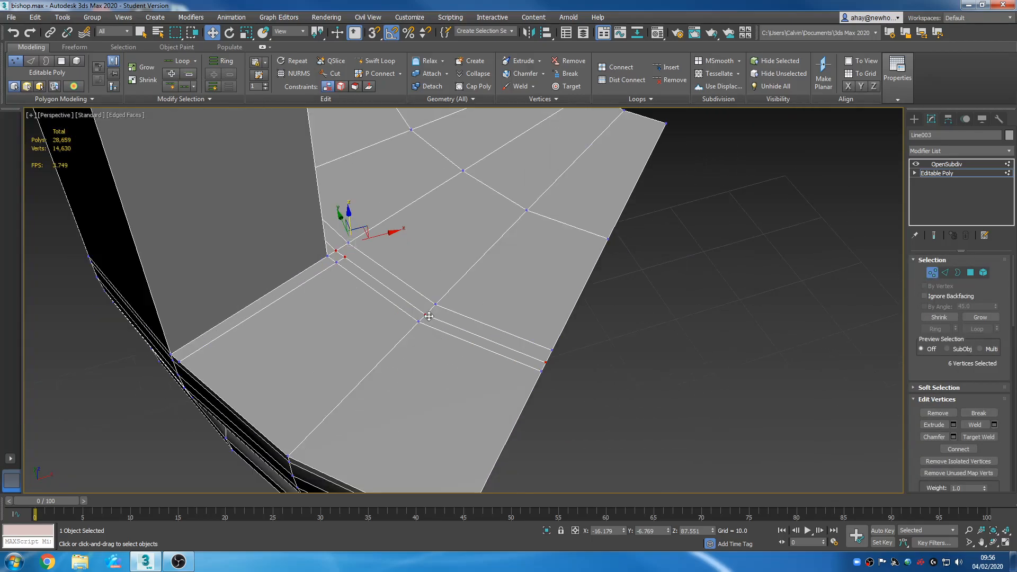
scroll(429, 315, up, 2)
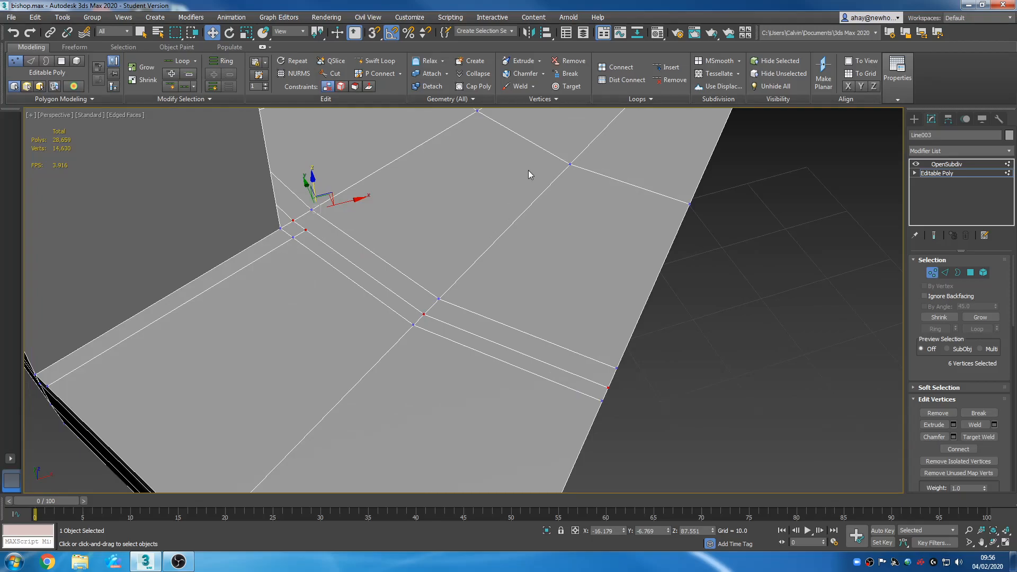
middle_drag(515, 225, 442, 236)
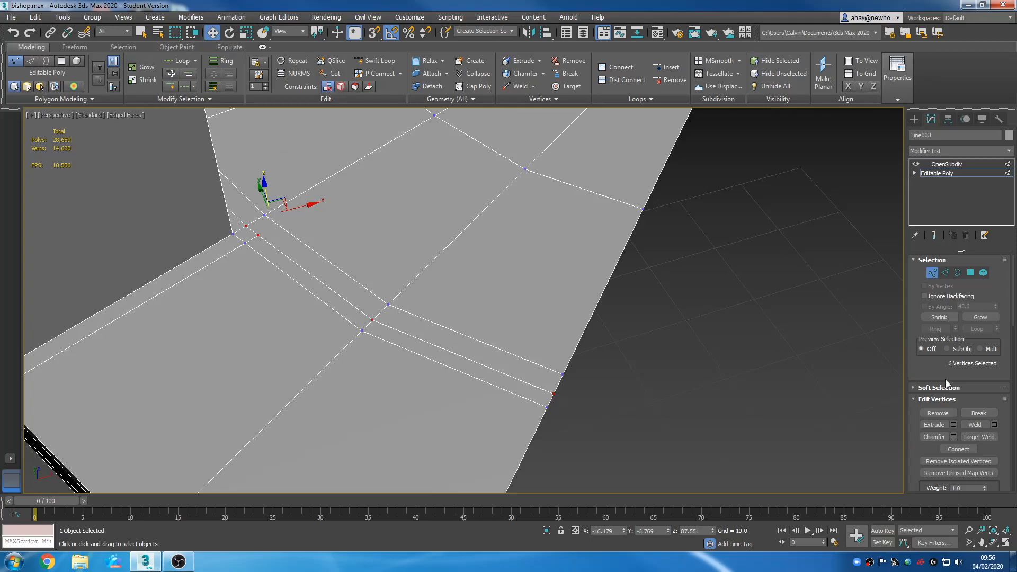
click(978, 435)
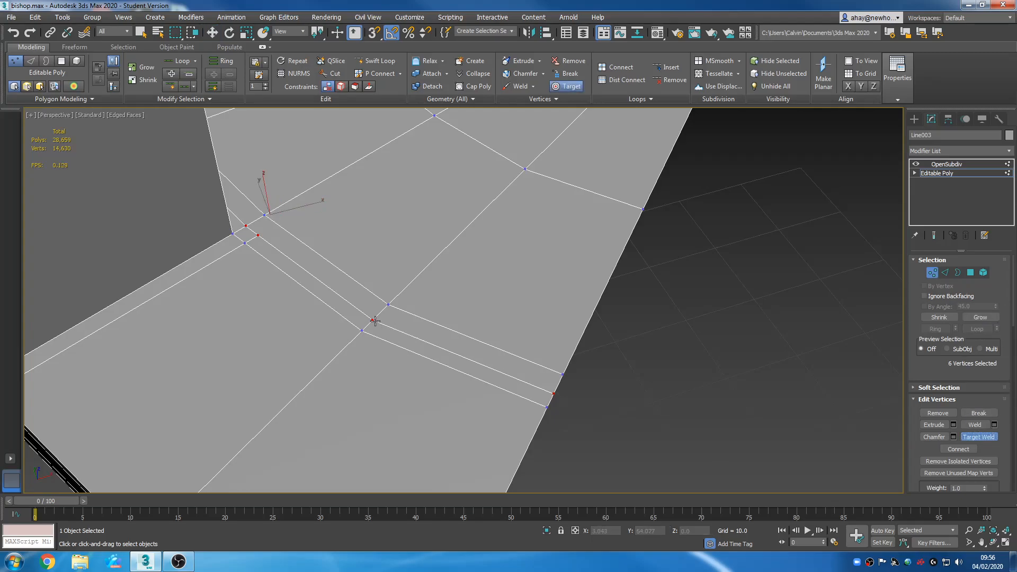
click(388, 305)
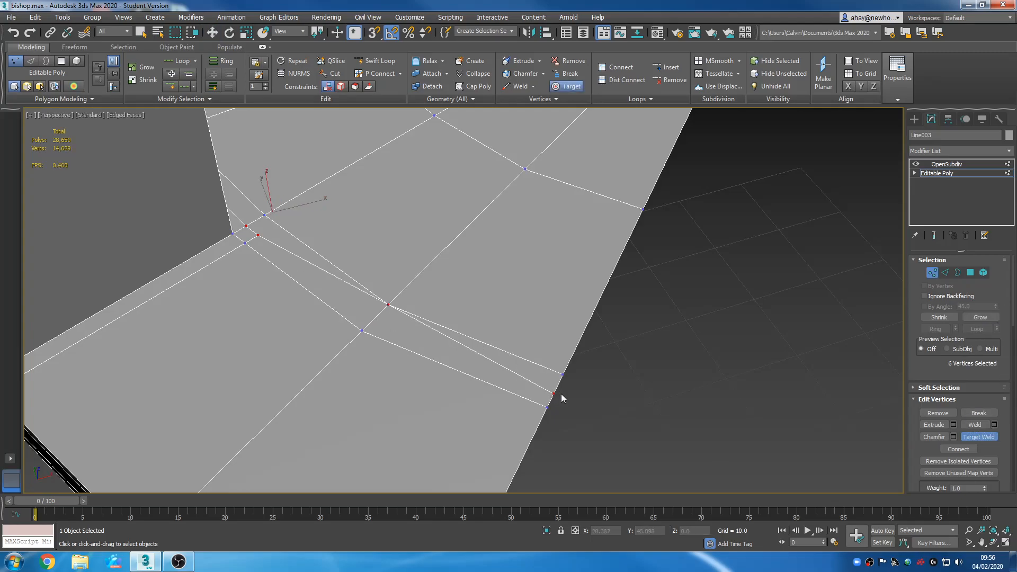
click(561, 372)
scroll(618, 389, down, 5)
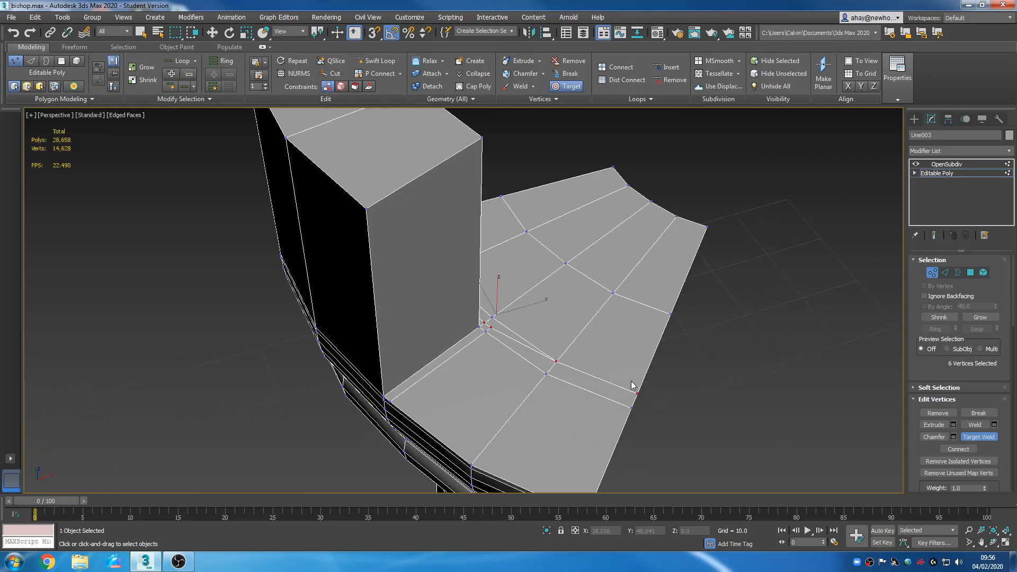
key(w)
Examine the edge flow at the upright block's inner corner and around the curved rim below the block
scroll(505, 376, up, 6)
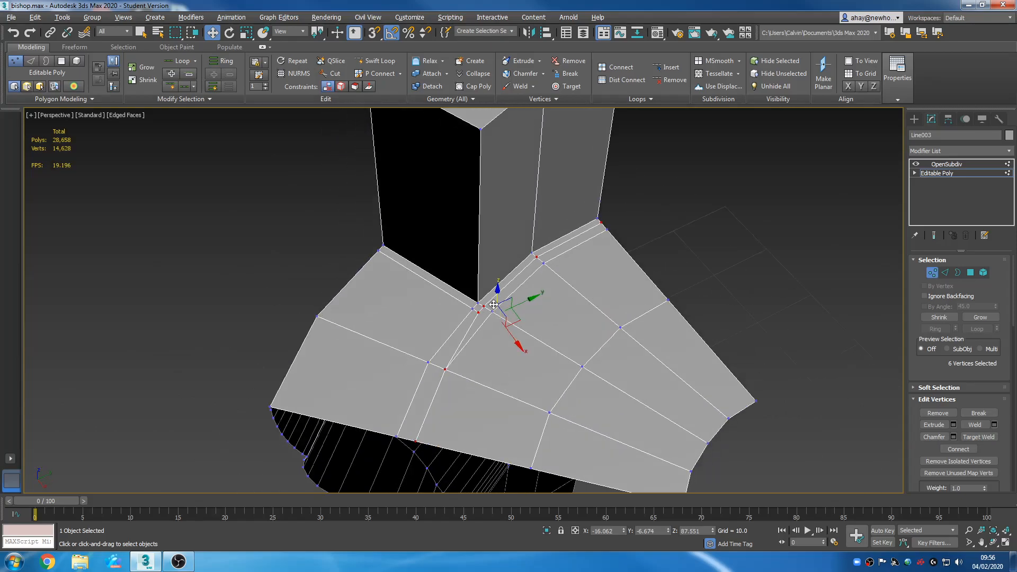
scroll(492, 317, down, 3)
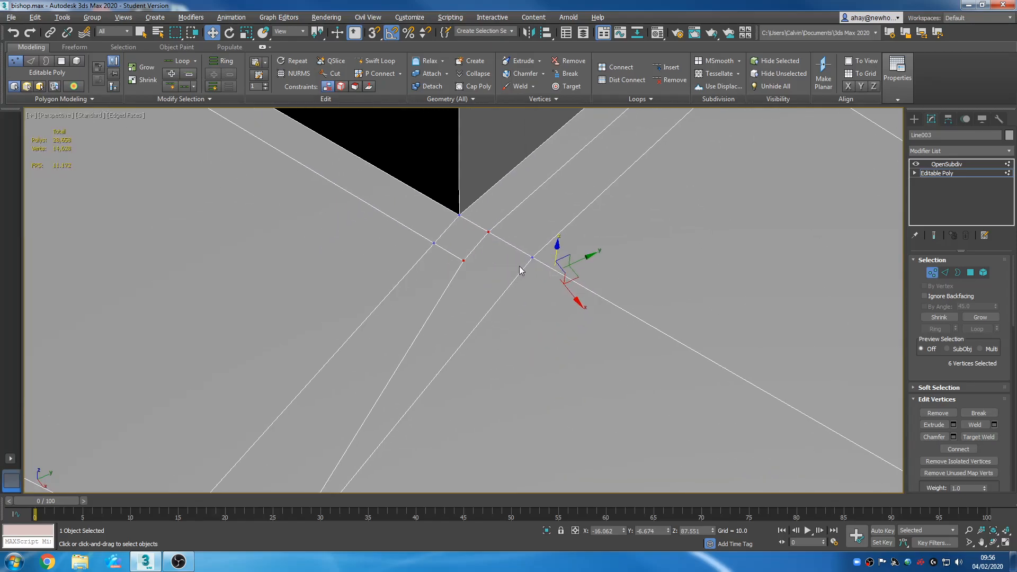
middle_drag(529, 279, 411, 363)
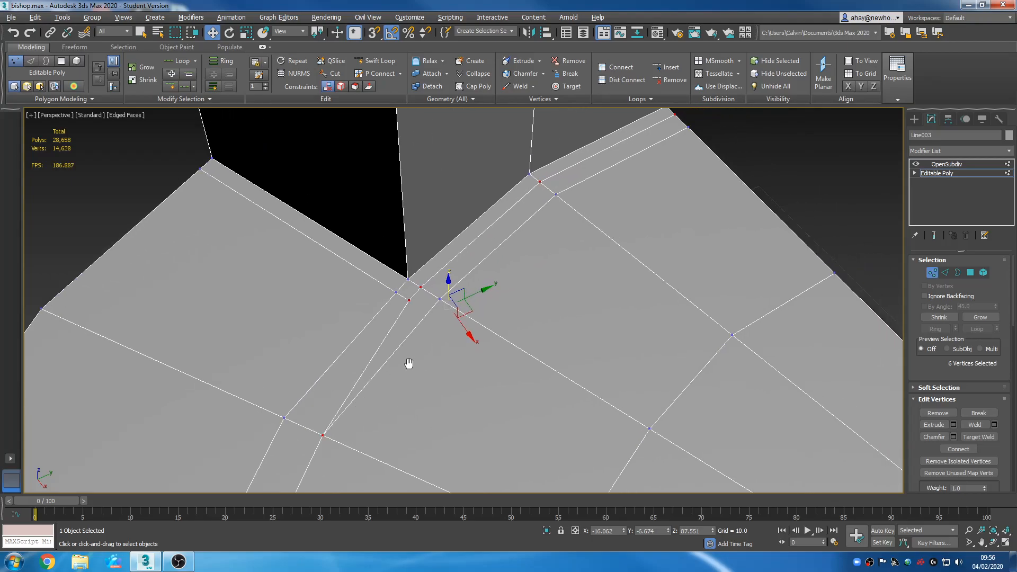
scroll(481, 324, down, 10)
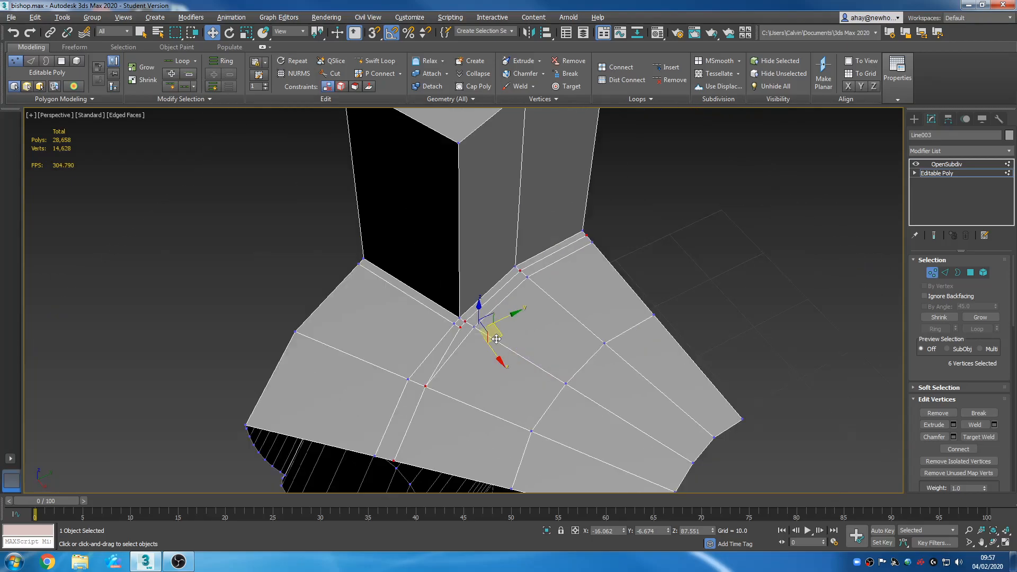
alt+middle_drag(453, 358, 583, 324)
scroll(498, 376, up, 6)
middle_drag(524, 368, 628, 327)
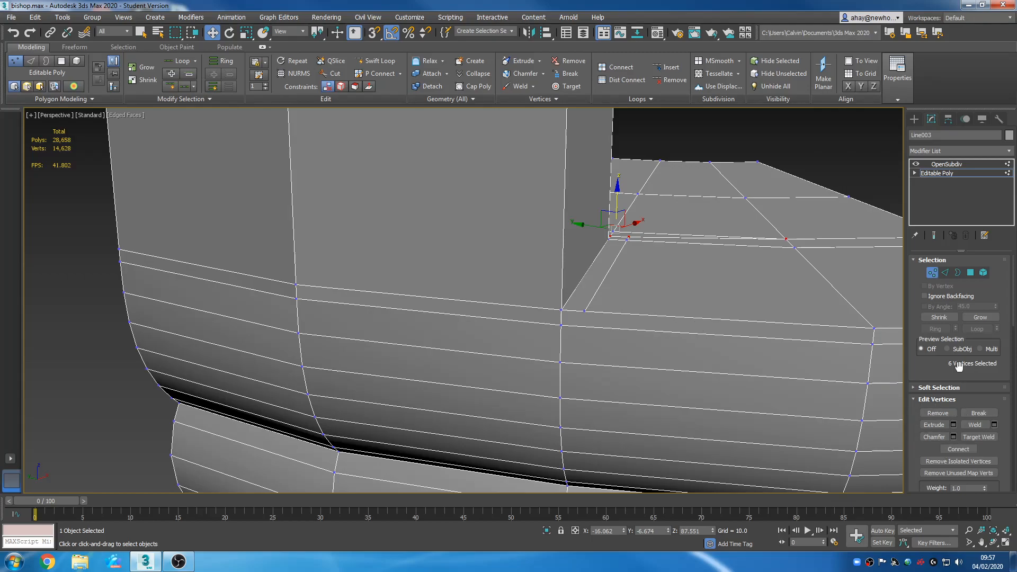
scroll(1006, 312, down, 5)
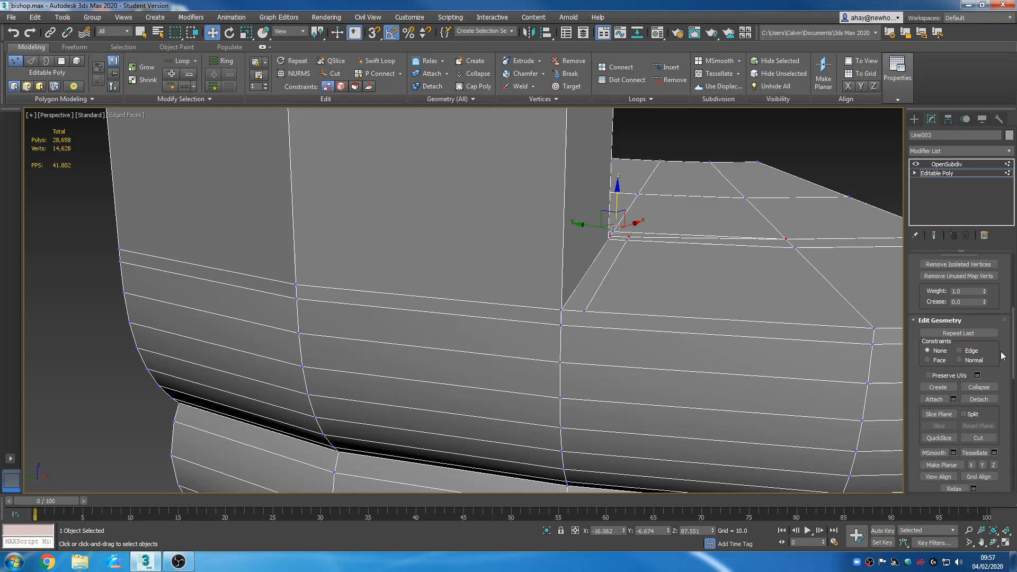
scroll(615, 381, down, 4)
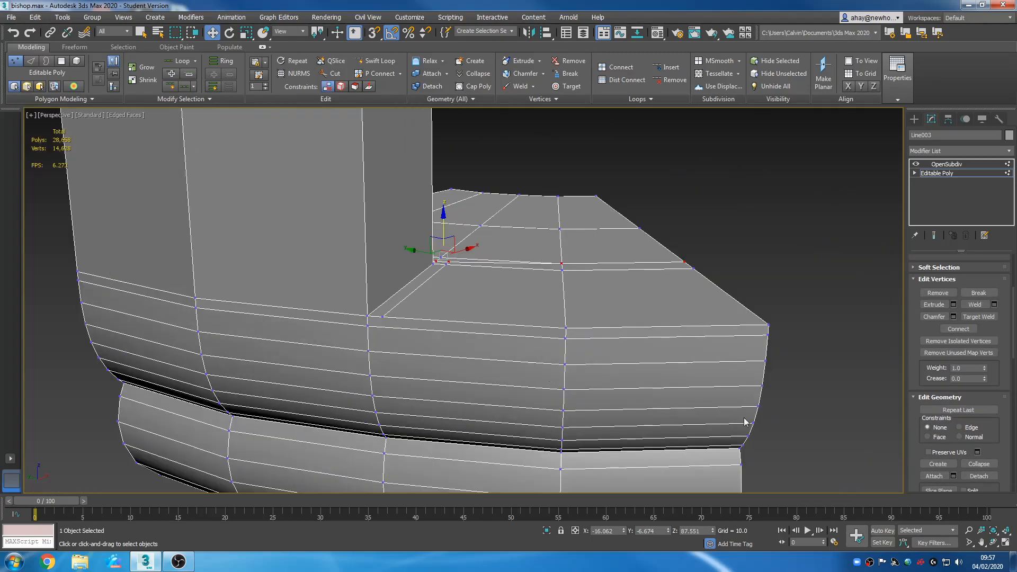
alt+middle_drag(567, 393, 594, 386)
scroll(436, 345, up, 5)
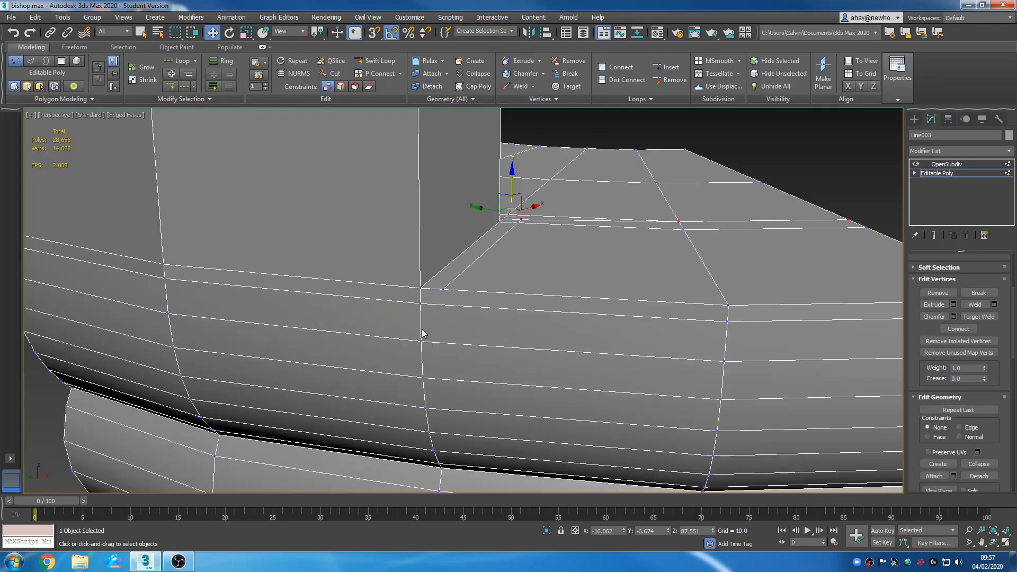
middle_drag(465, 334, 525, 341)
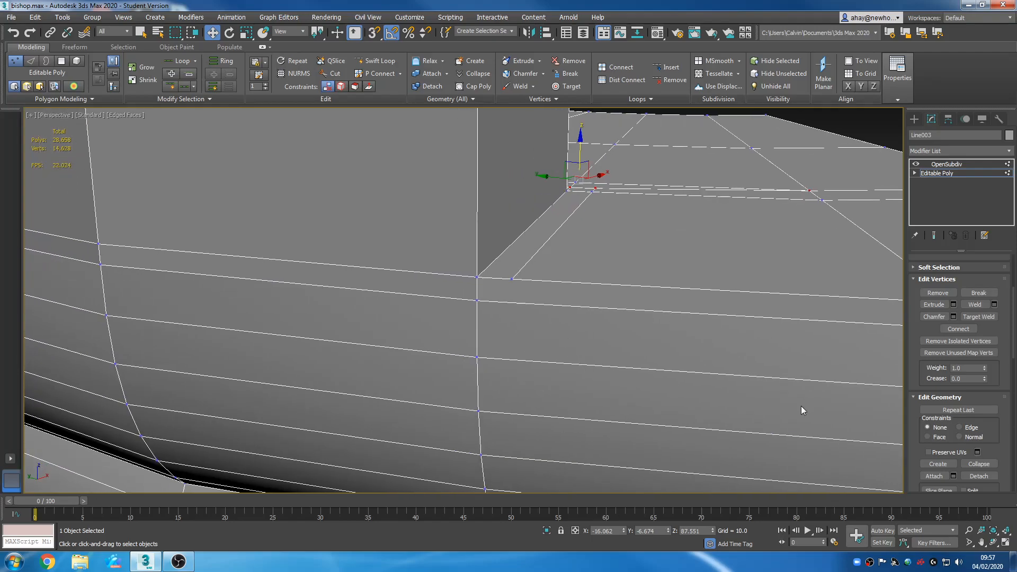
drag(1013, 329, 1005, 260)
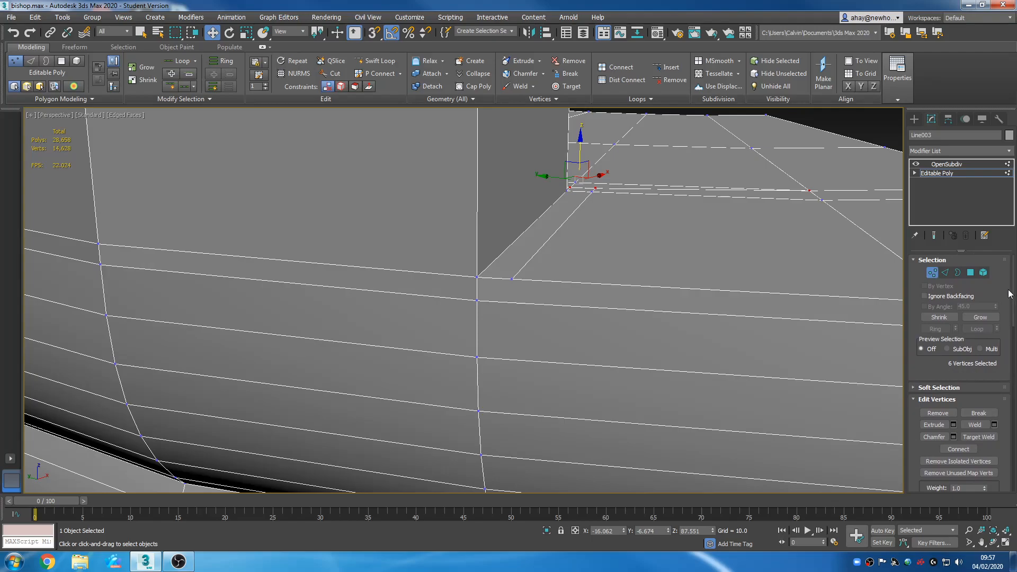
scroll(799, 320, down, 3)
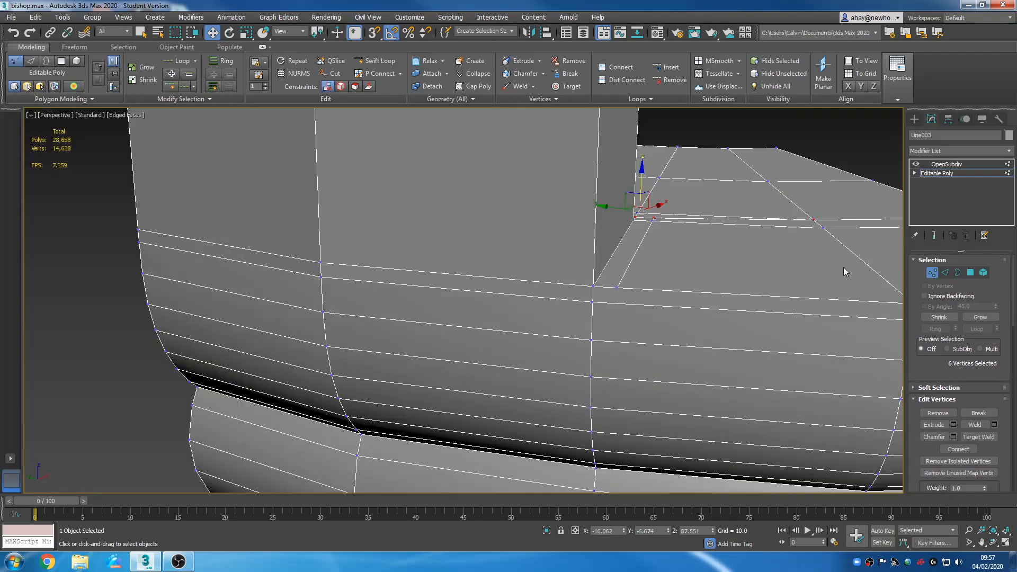
Preview the OpenSubdiv smoothing where the upright block meets the ledge
click(955, 166)
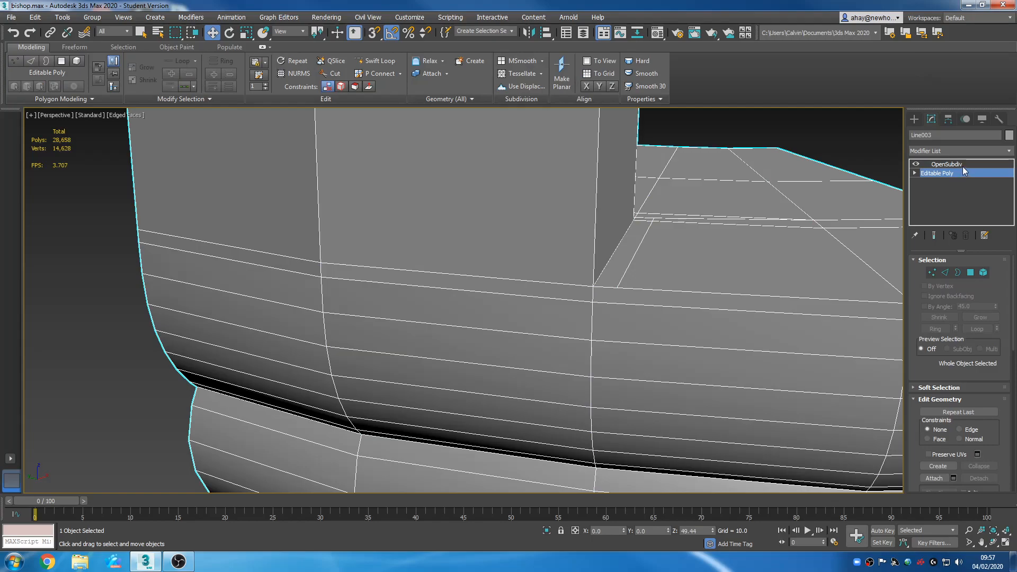
scroll(749, 236, down, 3)
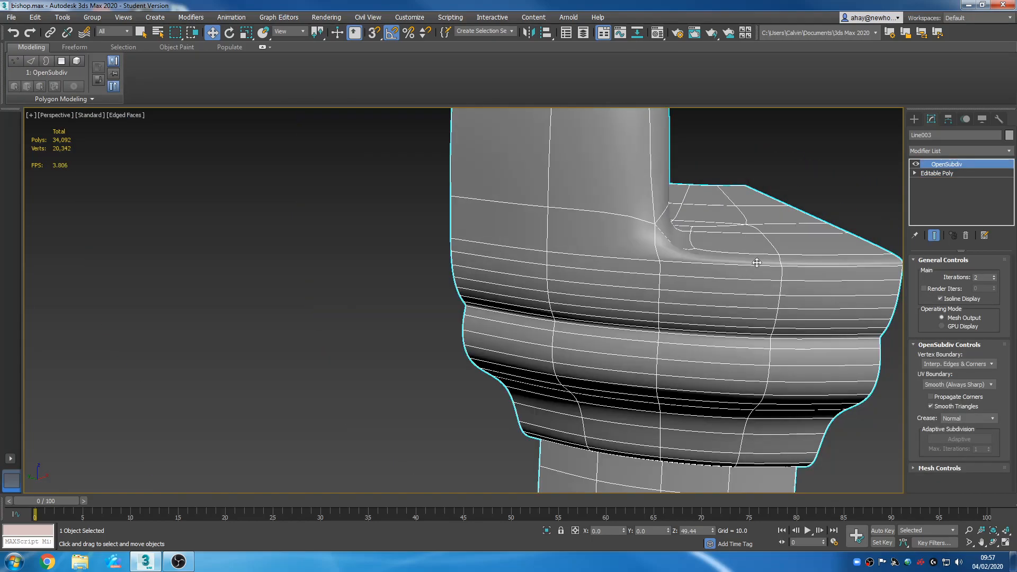
alt+middle_drag(780, 255, 485, 19)
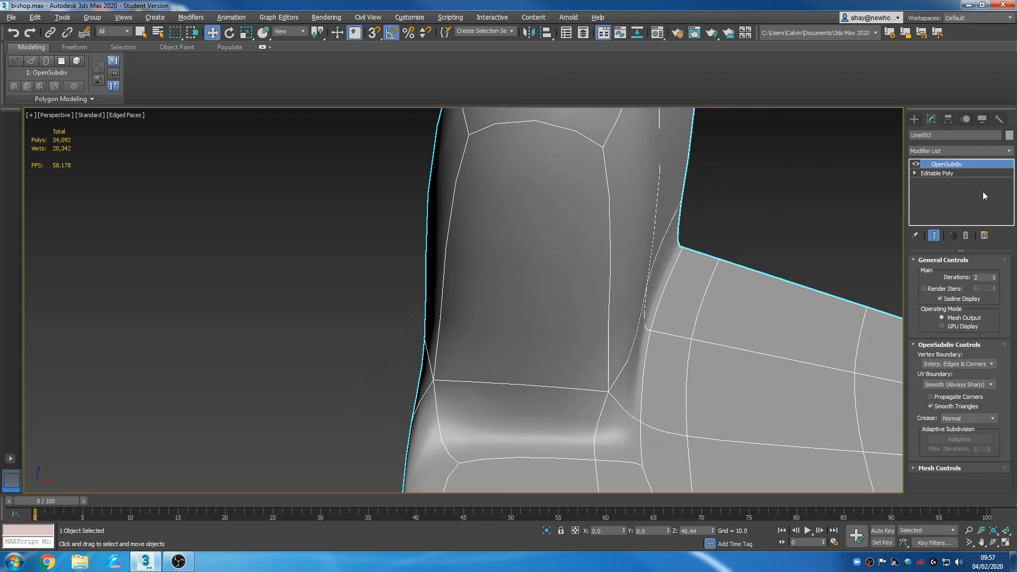
In the Editable Poly's vertex level, cut a short edge from the base cut's rim end down to the next horizontal edge
click(965, 174)
alt+middle_drag(577, 356, 712, 307)
middle_drag(712, 307, 595, 368)
scroll(422, 388, up, 2)
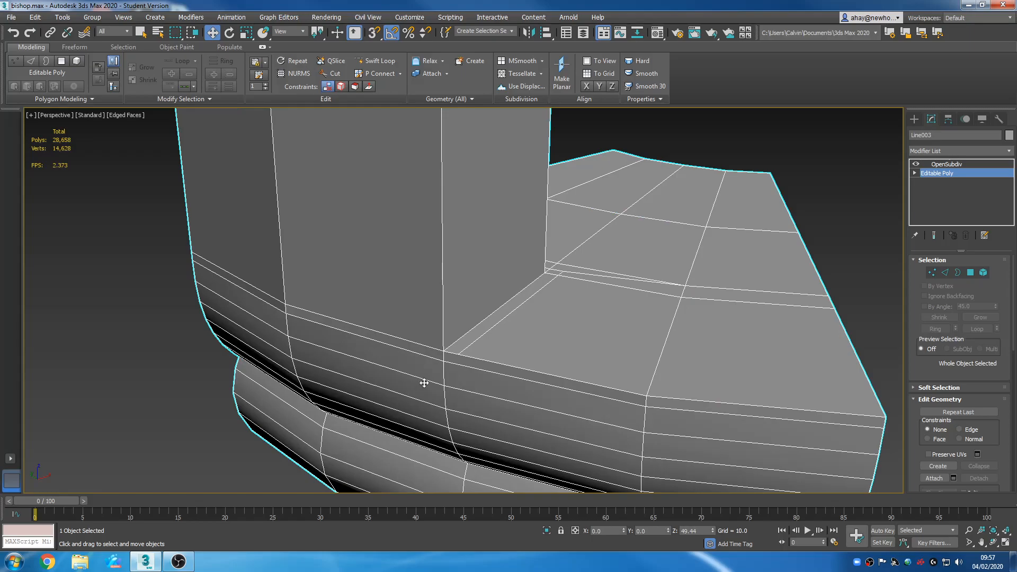
scroll(436, 369, up, 2)
middle_drag(481, 368, 613, 286)
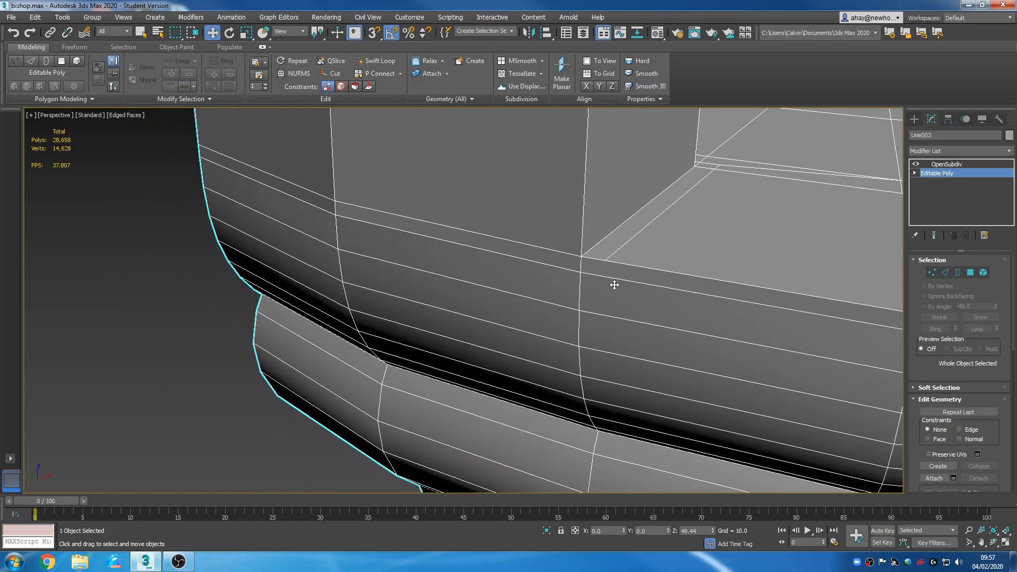
click(931, 273)
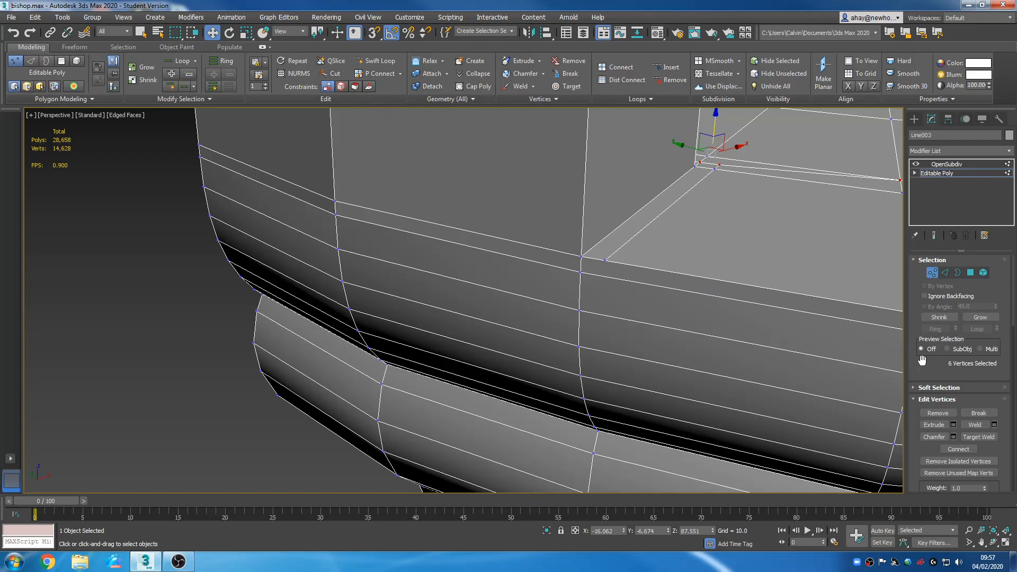
scroll(993, 344, down, 5)
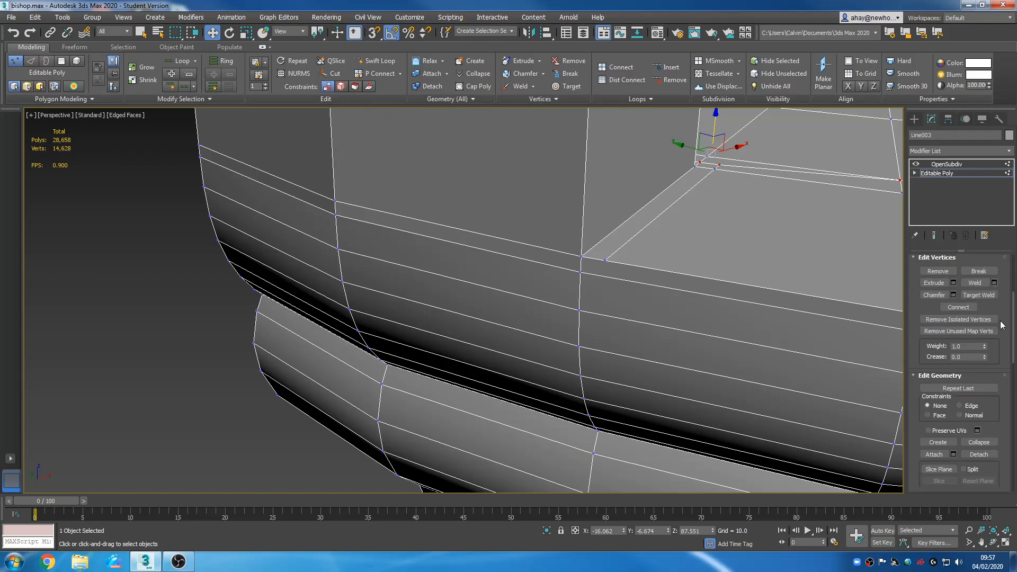
click(976, 416)
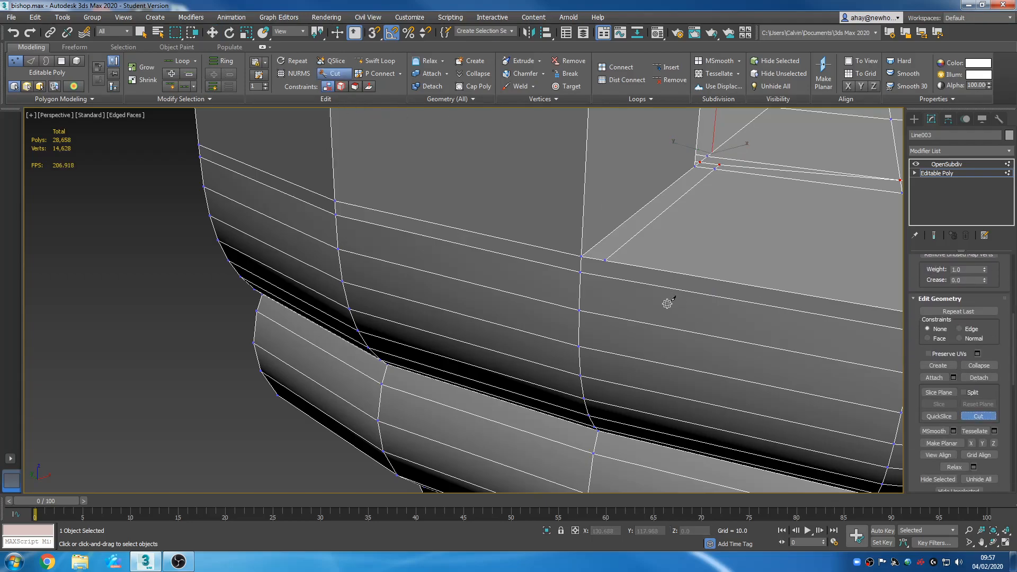
scroll(665, 297, up, 2)
click(644, 265)
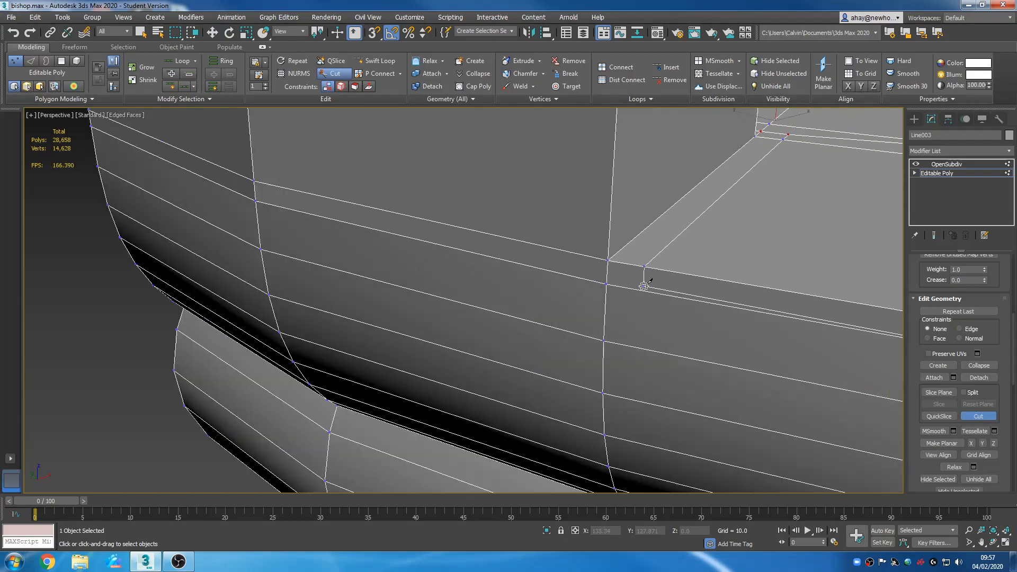
click(642, 291)
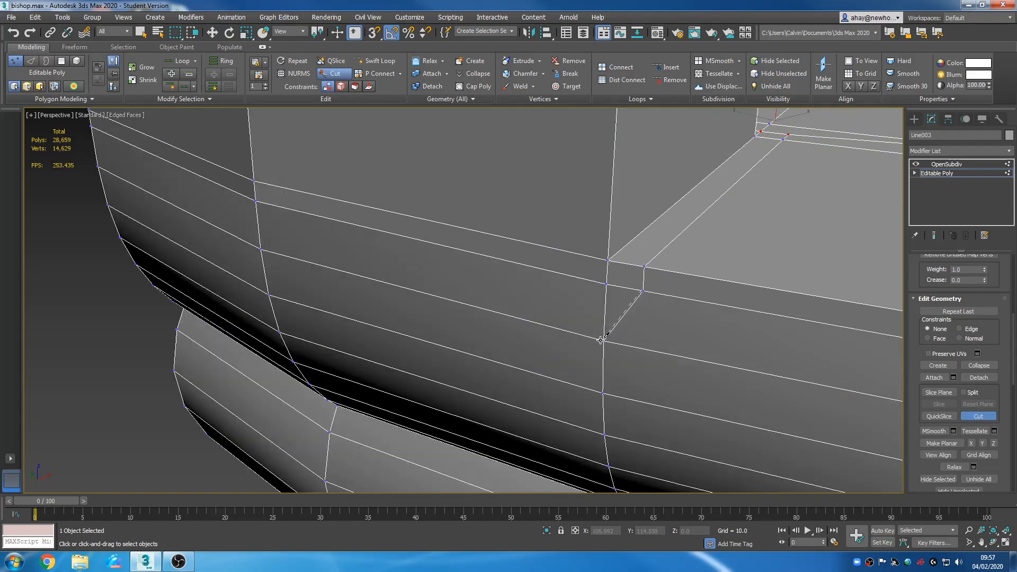
Continue the cut diagonally to the vertex on the rim's vertical edge below the upright block's corner, and end cutting
click(603, 338)
right_click(603, 337)
middle_drag(637, 338, 748, 377)
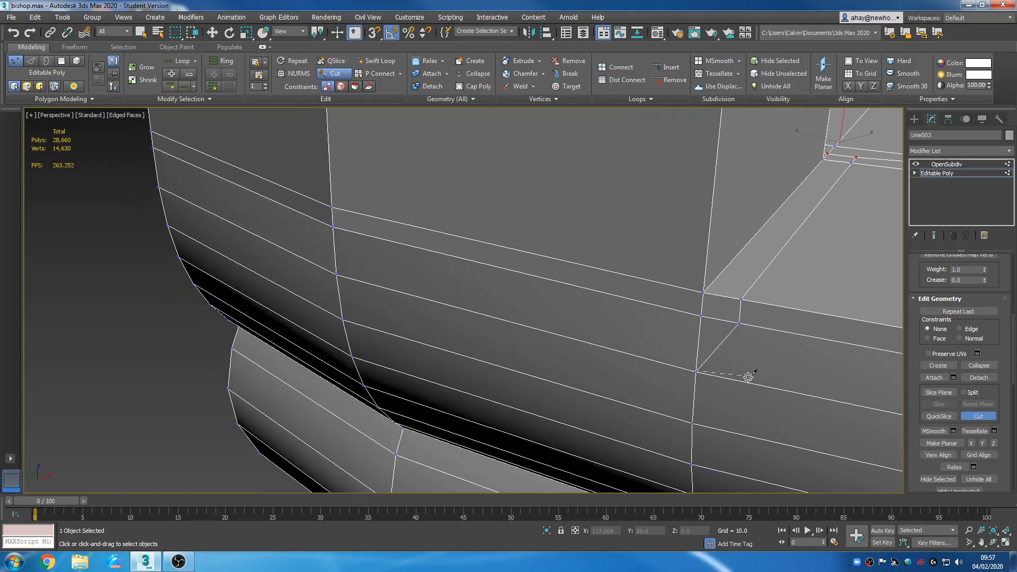
scroll(749, 377, down, 2)
scroll(665, 376, down, 2)
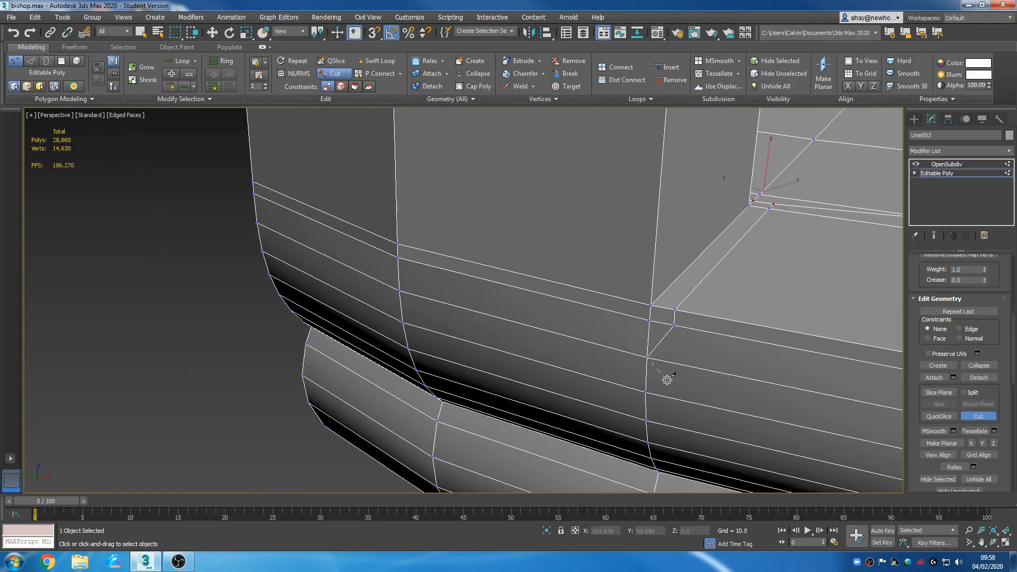
click(656, 366)
right_click(715, 377)
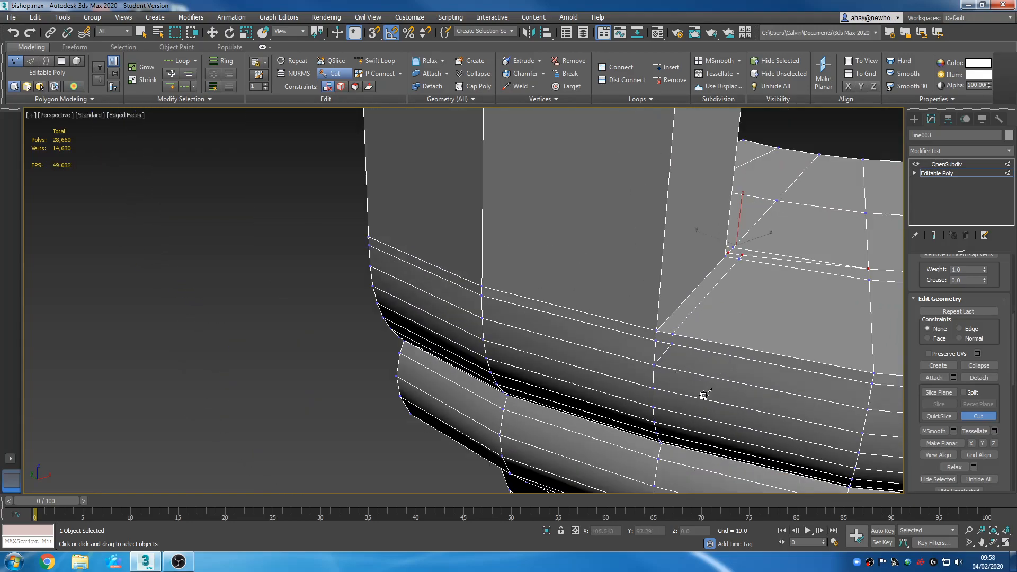
middle_drag(703, 395, 674, 392)
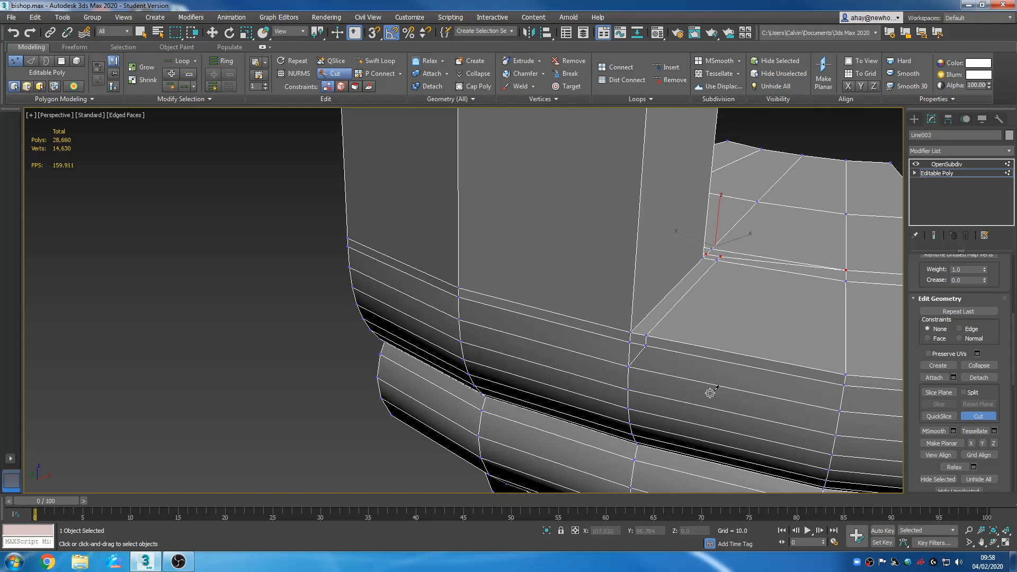
middle_drag(688, 396, 622, 373)
scroll(621, 373, down, 2)
right_click(649, 396)
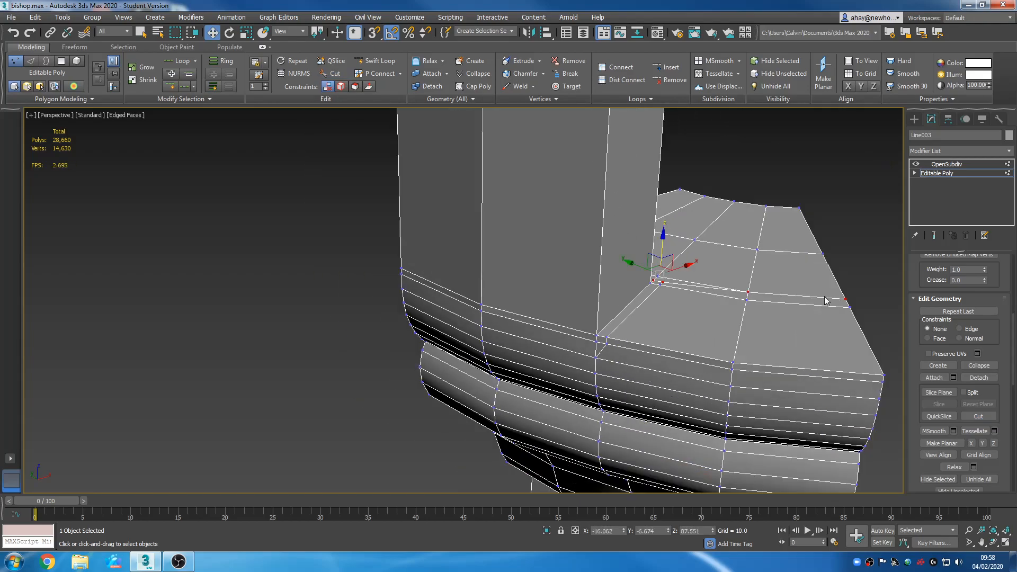
Inspect the OpenSubdiv result around the block's base with the edged-faces display turned off
click(970, 173)
click(976, 165)
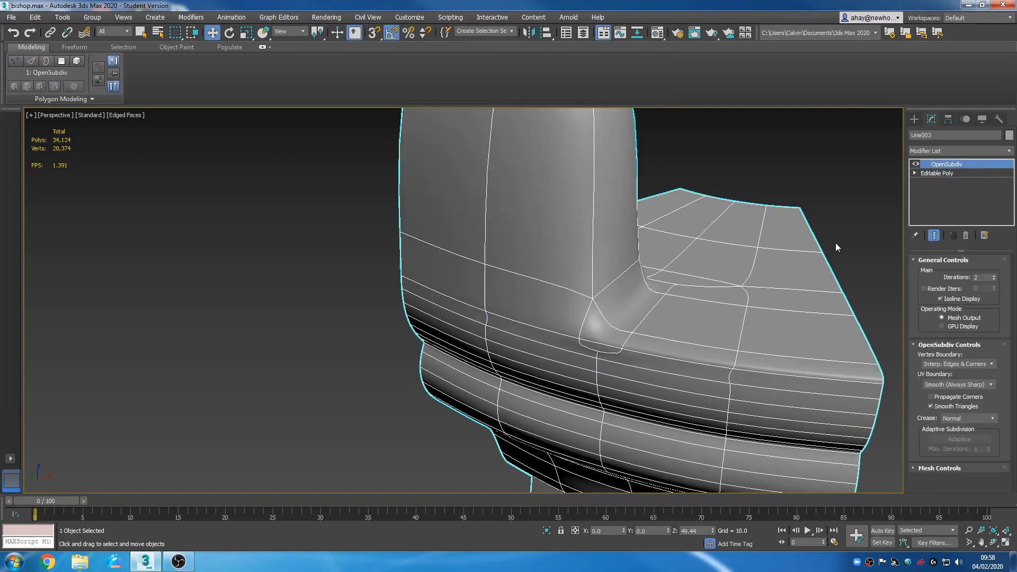
middle_drag(763, 299, 730, 316)
key(F4)
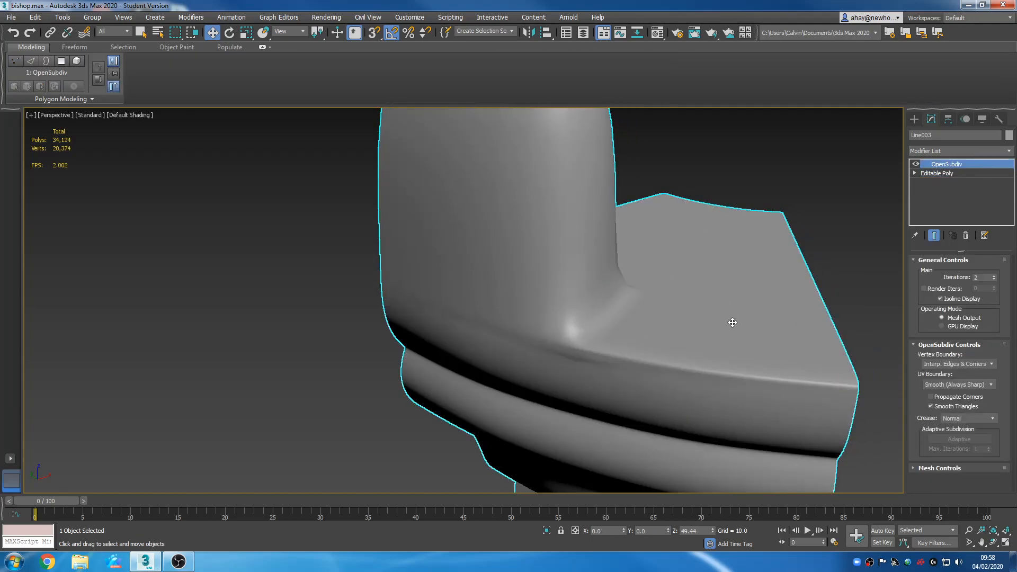
Delete the OpenSubdiv modifier from the bishop and display the Editable Poly's edged faces
scroll(729, 323, down, 3)
alt+middle_drag(667, 386, 663, 356)
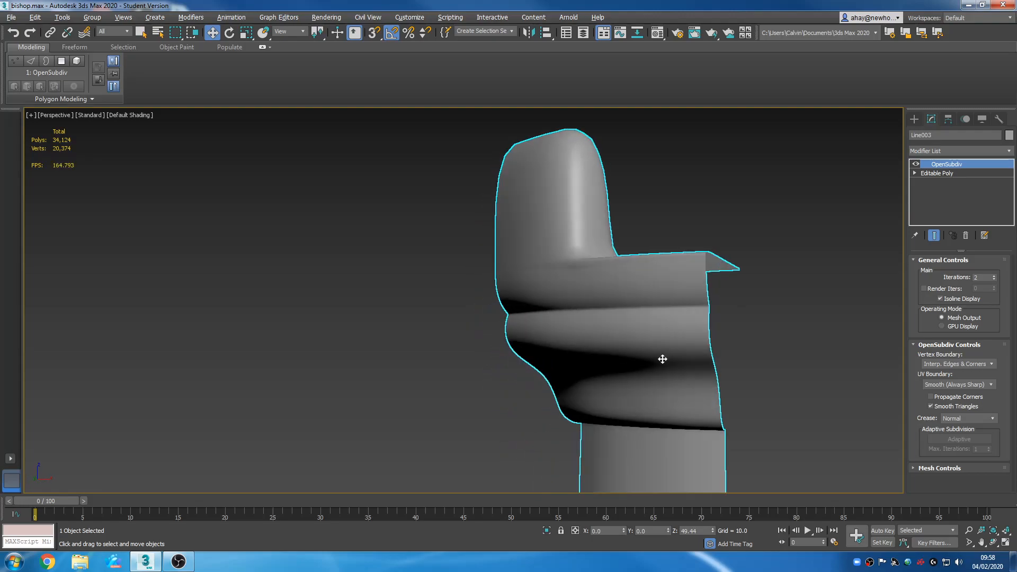
scroll(630, 247, up, 5)
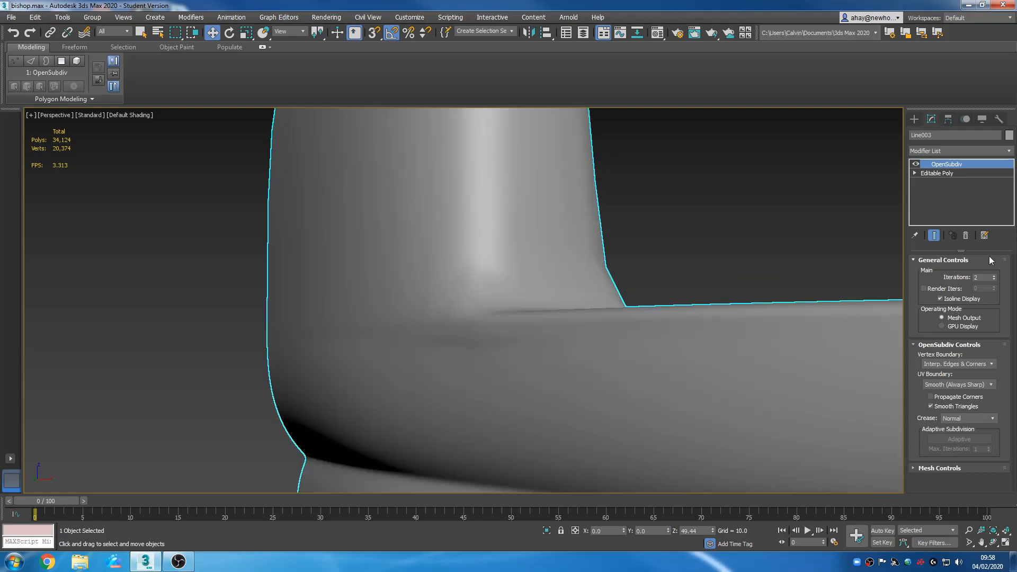
click(966, 239)
alt+middle_drag(642, 328, 669, 354)
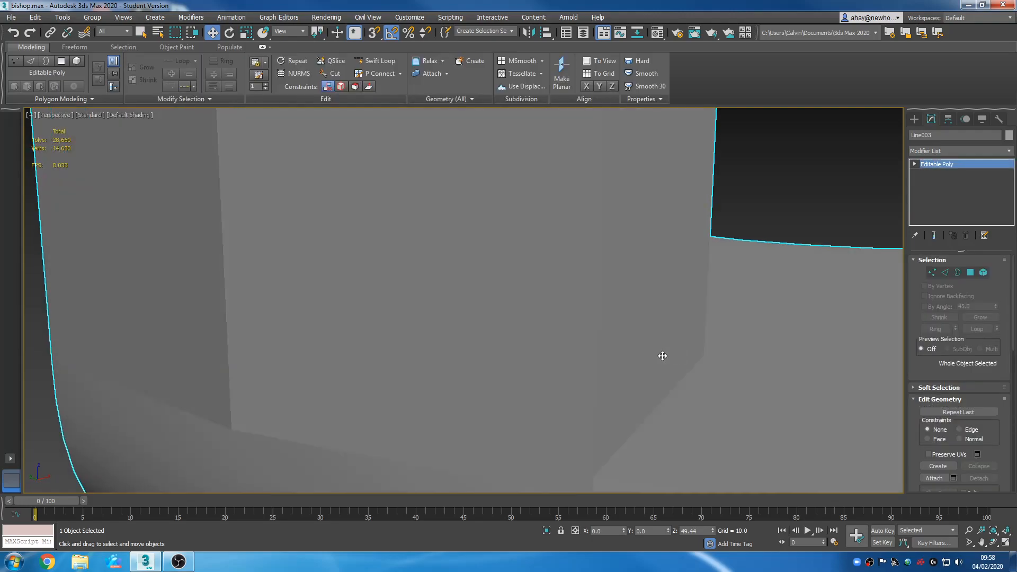
scroll(630, 327, down, 2)
middle_drag(628, 327, 596, 305)
key(F4)
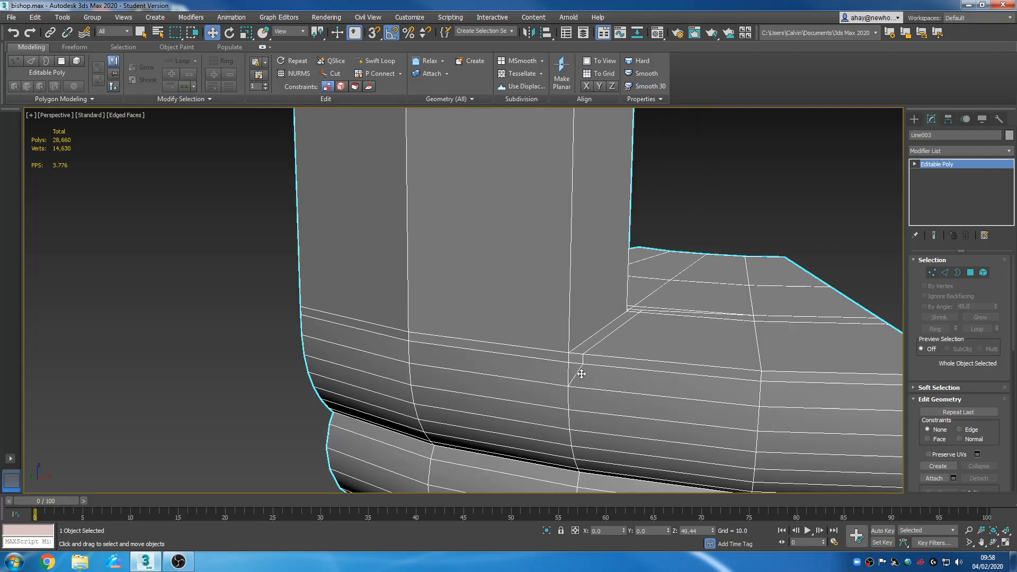
Remove the two short cut edges running down the rim below the upright block's corner
scroll(583, 376, up, 2)
scroll(584, 378, up, 1)
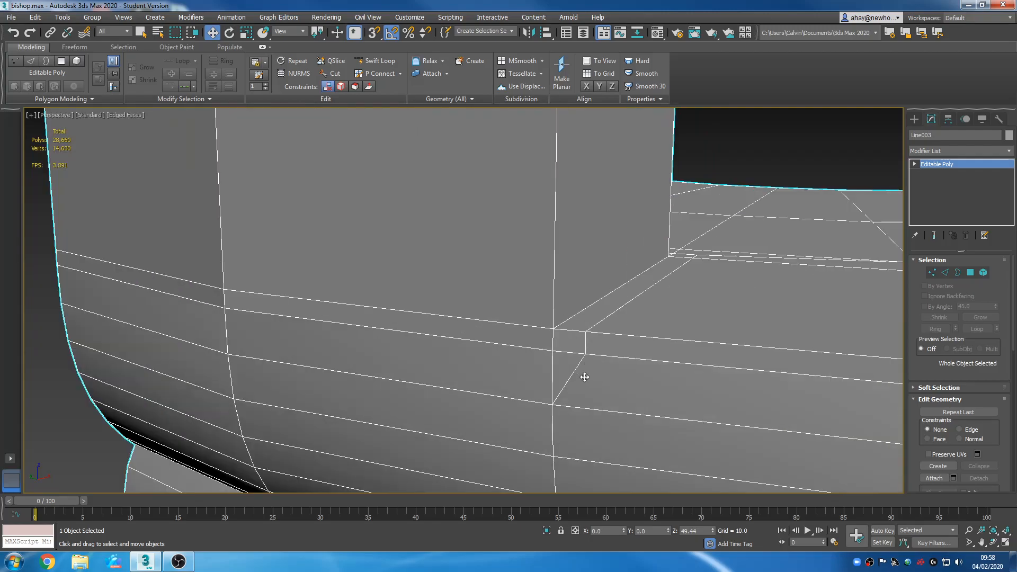
right_click(672, 373)
click(624, 376)
click(570, 377)
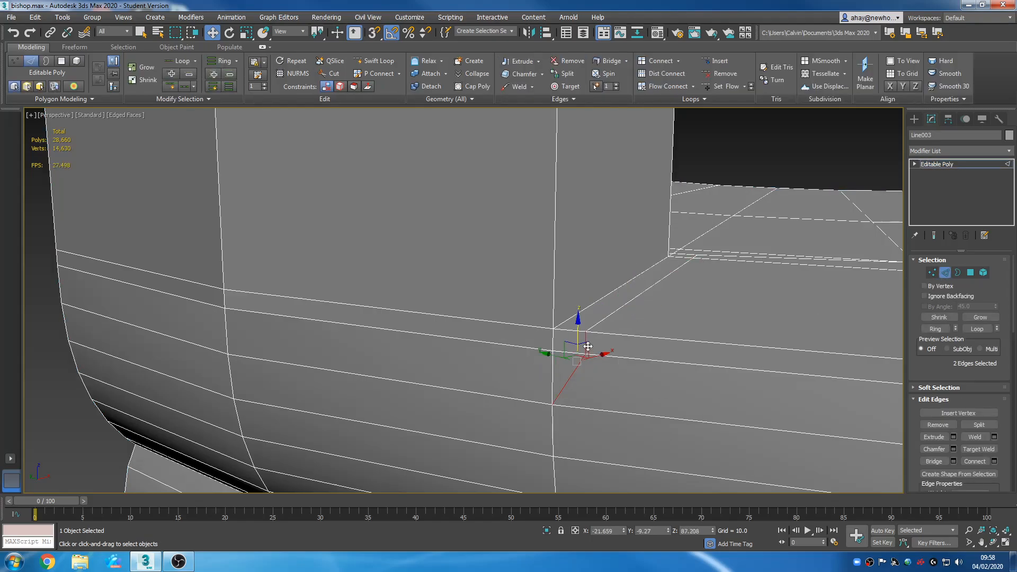
right_click(592, 348)
click(546, 397)
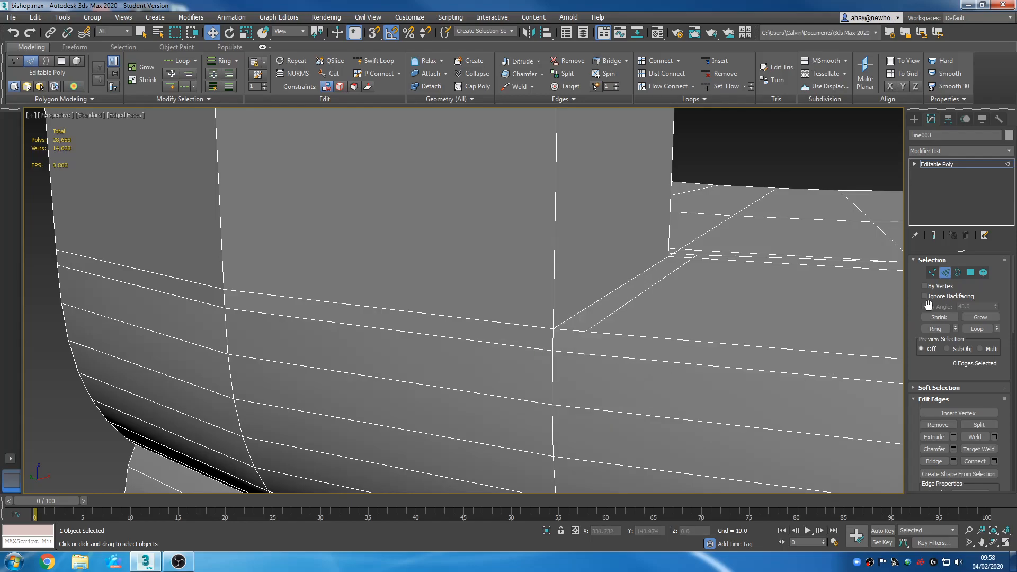
At vertex level, cut from the base cut's rim end diagonally to the first vertex below the upright block's corner, and end cutting
click(928, 260)
click(929, 264)
click(930, 273)
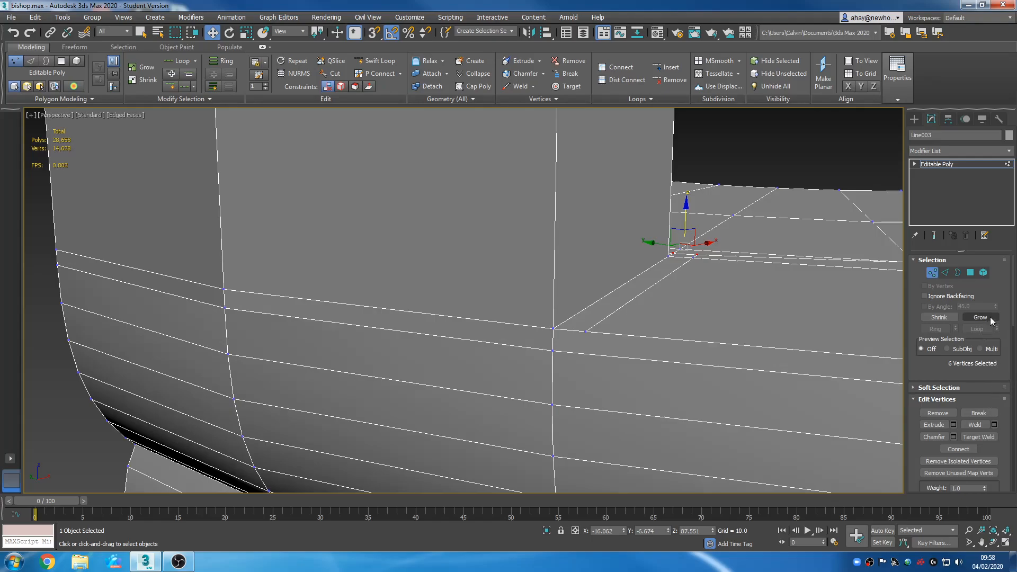
scroll(1010, 308, down, 4)
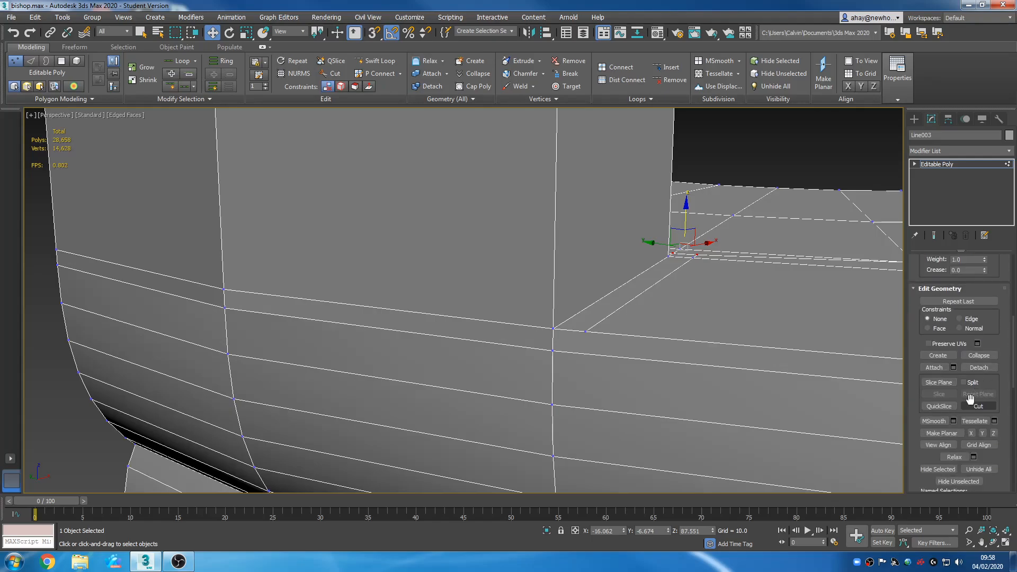
click(978, 406)
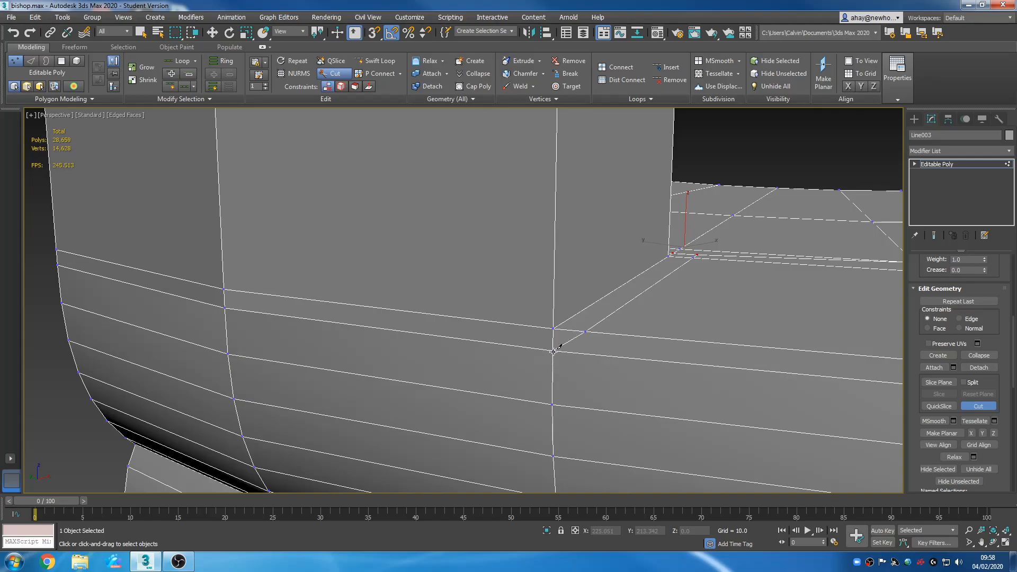
scroll(683, 342, down, 3)
scroll(697, 381, up, 2)
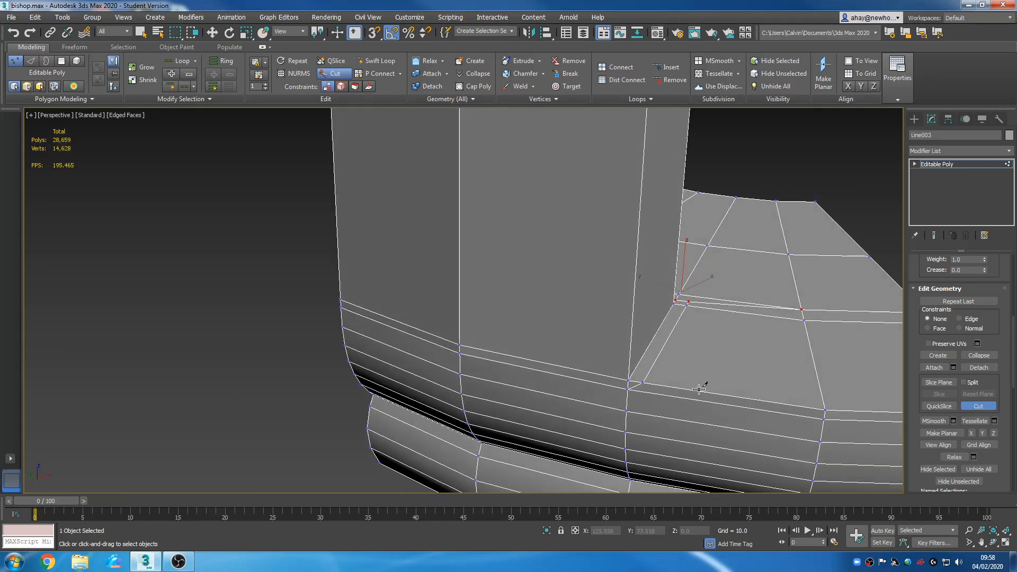
scroll(710, 346, up, 2)
right_click(710, 347)
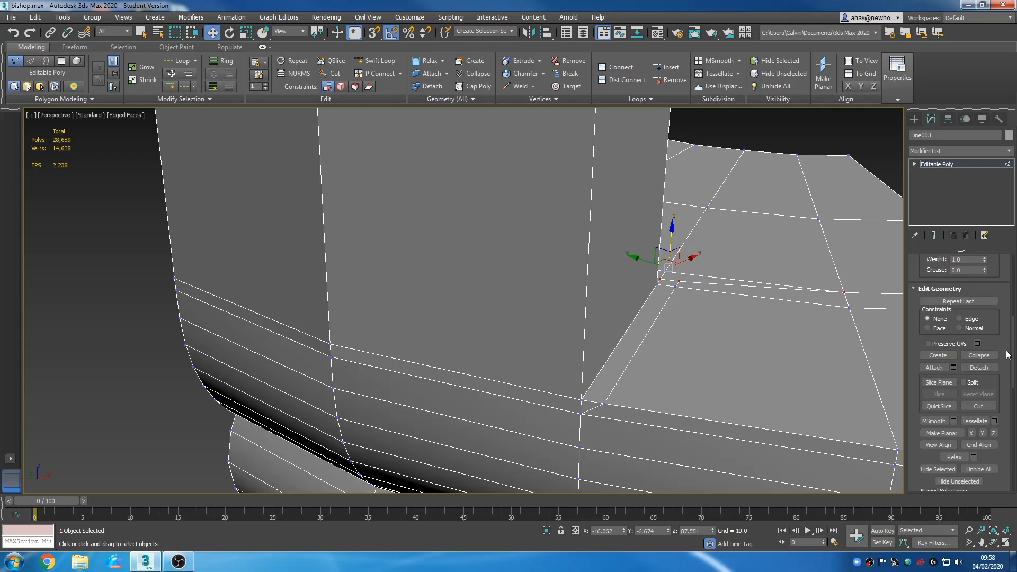
drag(1013, 364, 1005, 330)
scroll(1004, 332, up, 3)
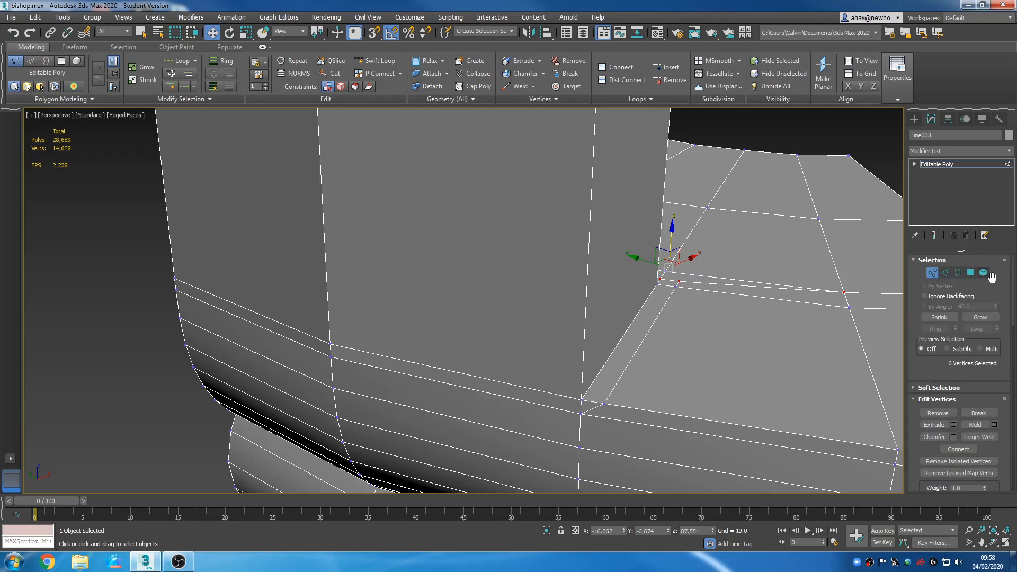
click(944, 272)
click(654, 325)
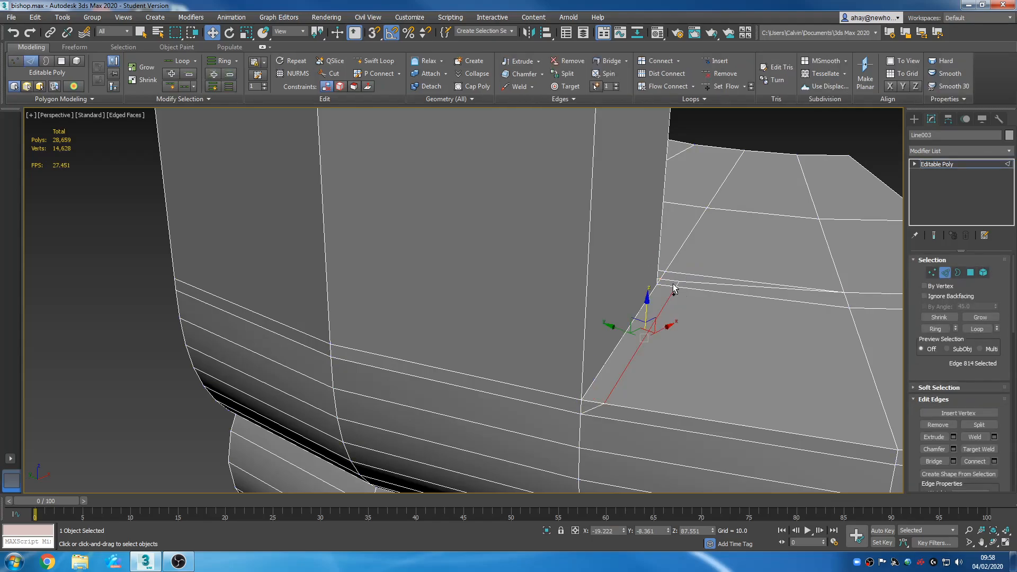
ctrl+click(673, 285)
click(776, 357)
Leave sub-object editing, turn on NURMS subdivision for the mesh, and examine the block's base without edged faces
click(970, 164)
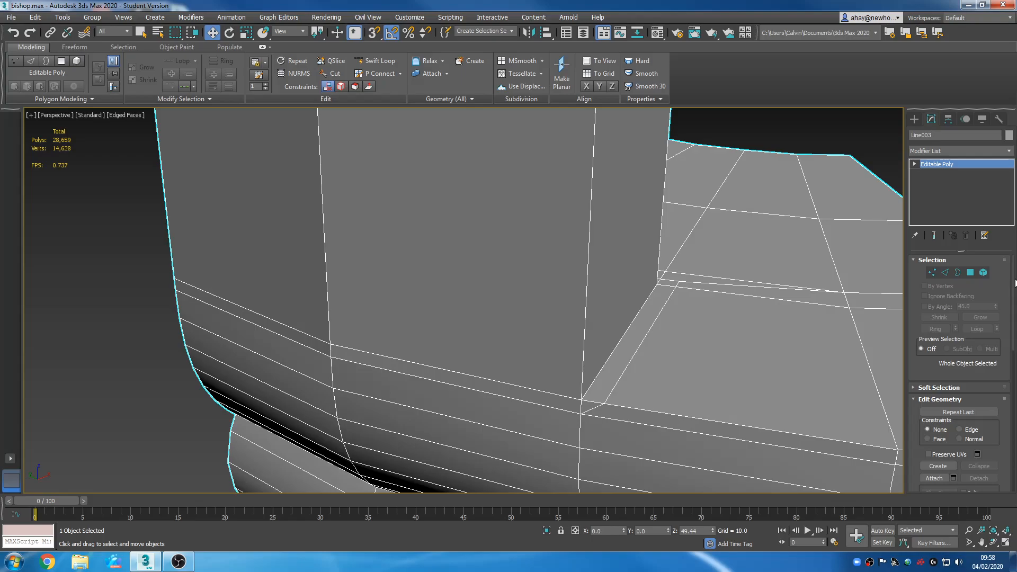
scroll(1010, 302, down, 3)
click(964, 404)
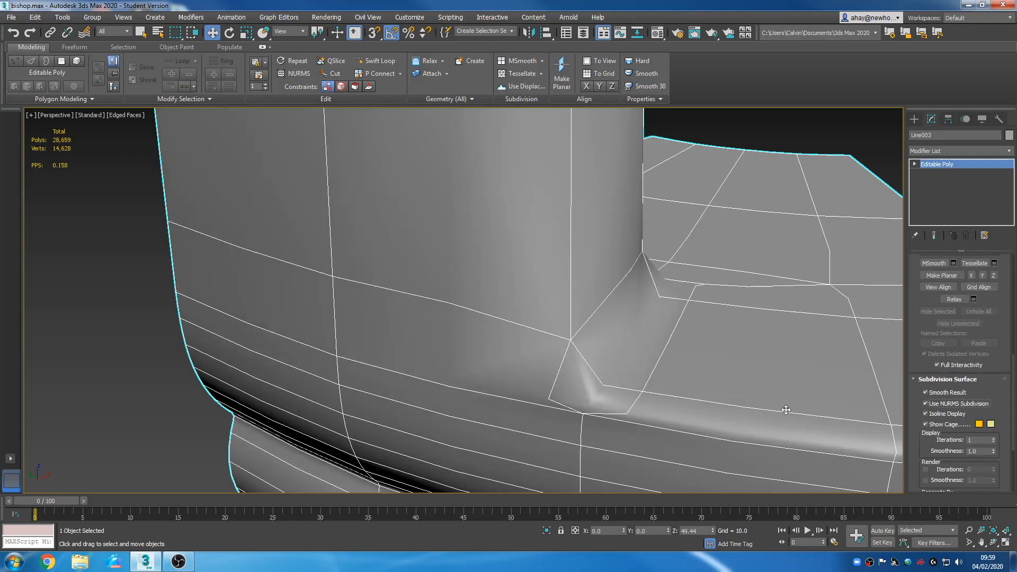
scroll(715, 389, down, 6)
mouse_move(716, 415)
middle_down()
mouse_move(659, 336)
mouse_move(733, 347)
mouse_move(699, 331)
middle_up()
key(F4)
key(ctrl+q)
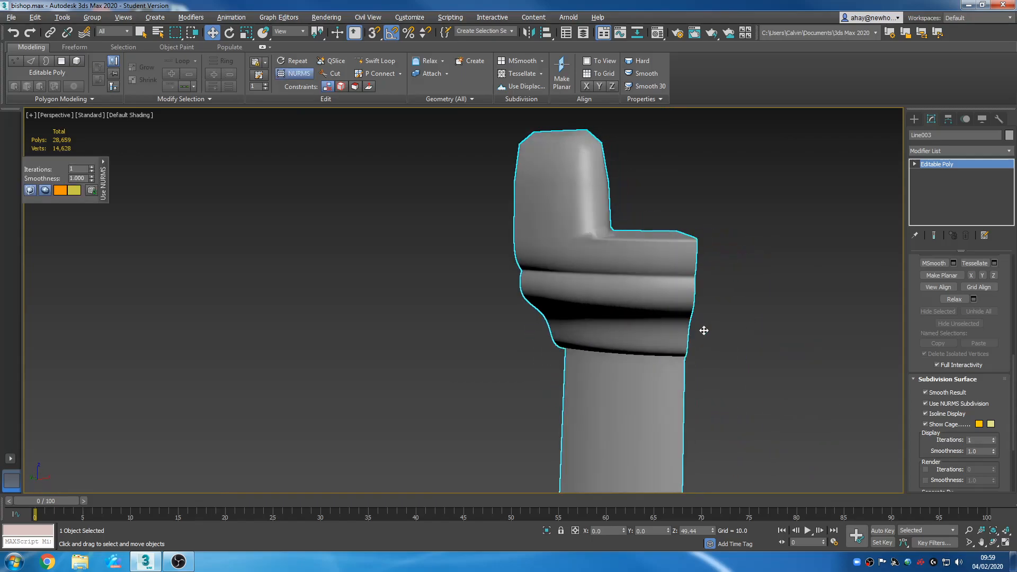
scroll(647, 268, up, 8)
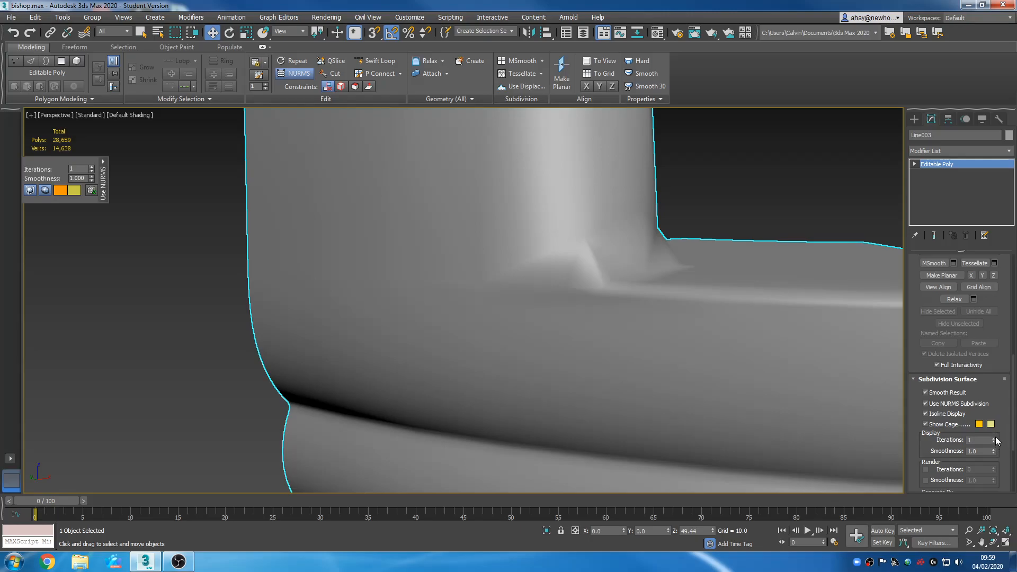
Set the NURMS display iterations to 2 and check the smoothing on the block and ledge
click(993, 439)
scroll(706, 377, down, 4)
alt+middle_drag(706, 377, 650, 322)
scroll(650, 322, down, 4)
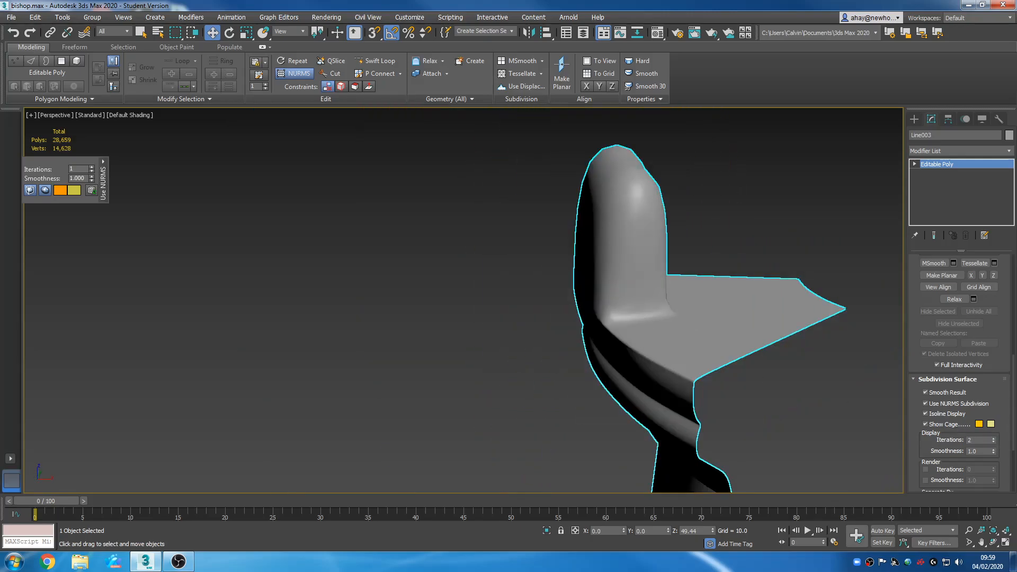
Turn off NURMS subdivision, show edged faces, and add a Swift Loop around the upright block just above its base
click(942, 404)
alt+middle_drag(628, 364, 650, 350)
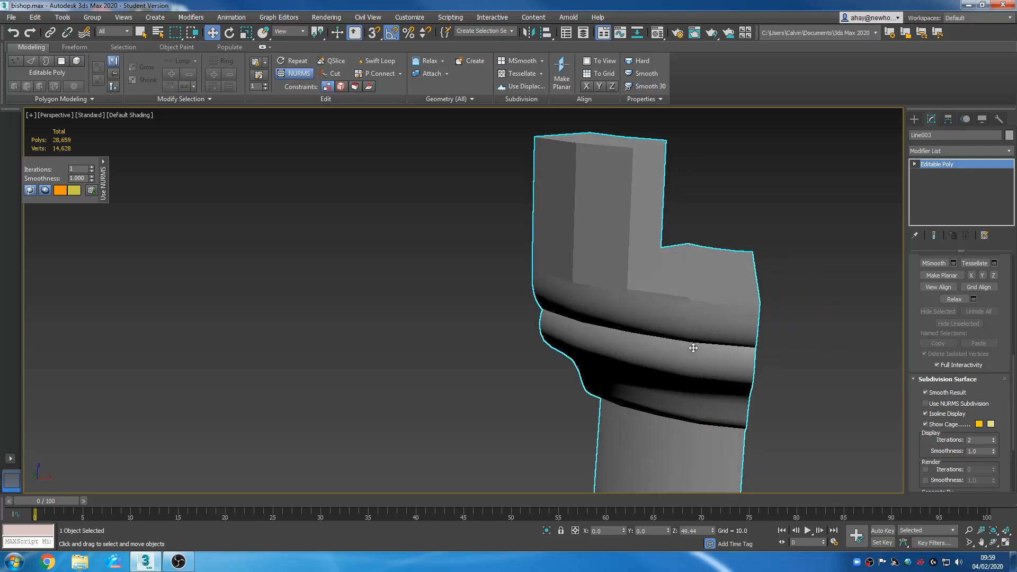
key(F4)
scroll(625, 257, up, 4)
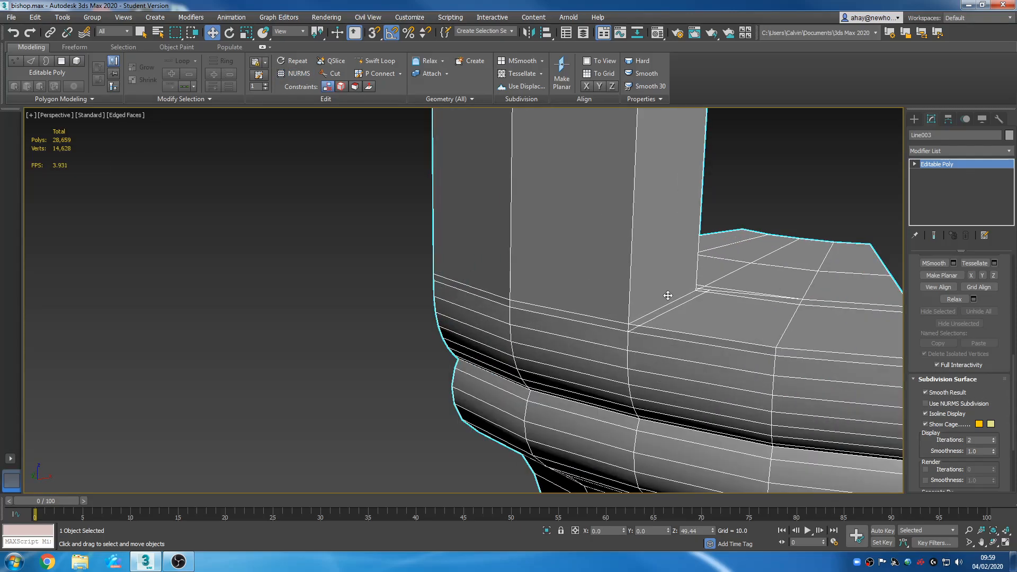
click(377, 61)
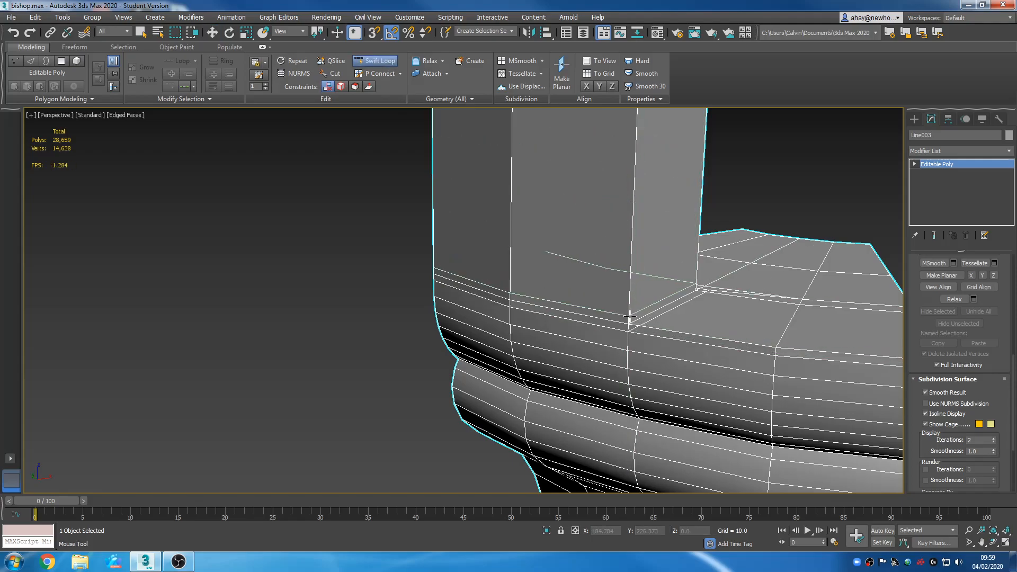
click(629, 318)
Add Swift Loops just below the upright block's top edge and along both vertical edges of its narrow face, and end the tool
scroll(656, 356, down, 5)
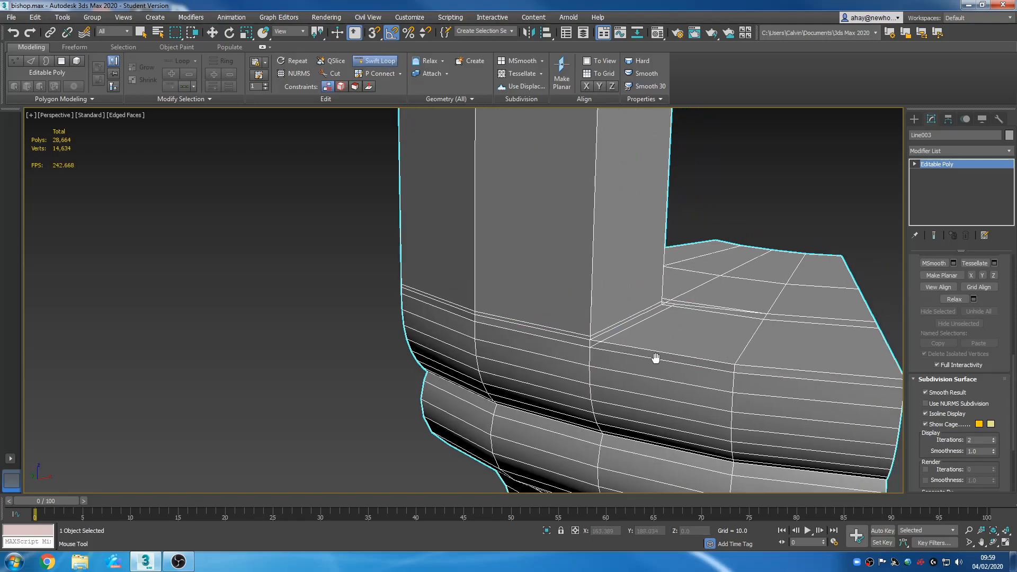
alt+middle_drag(733, 370, 598, 286)
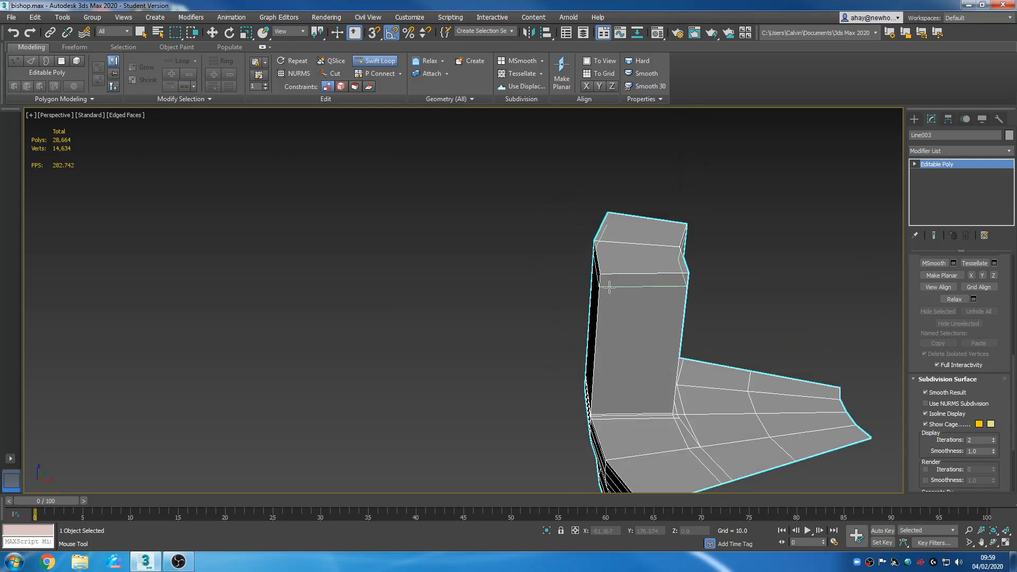
scroll(593, 286, up, 3)
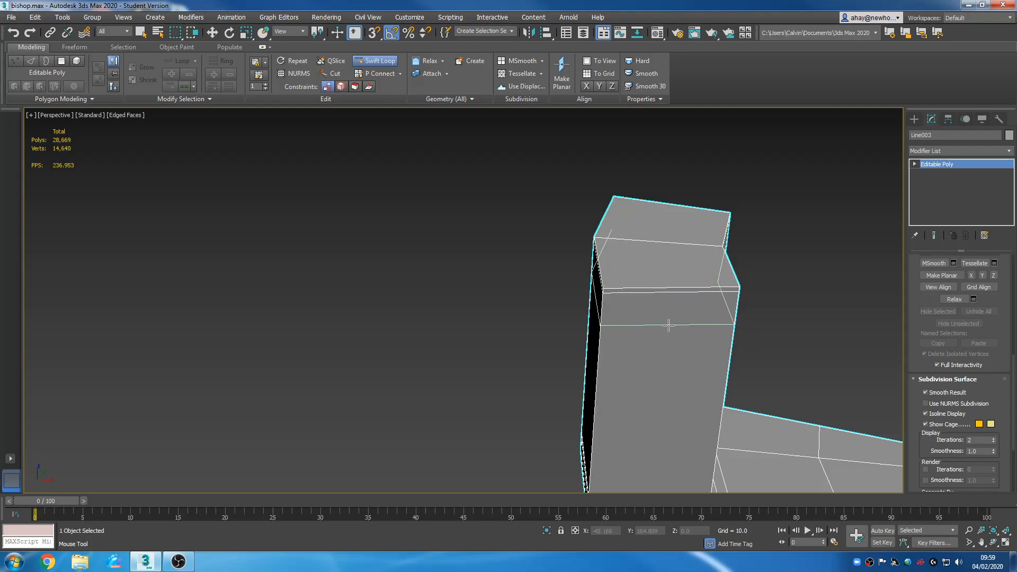
click(603, 290)
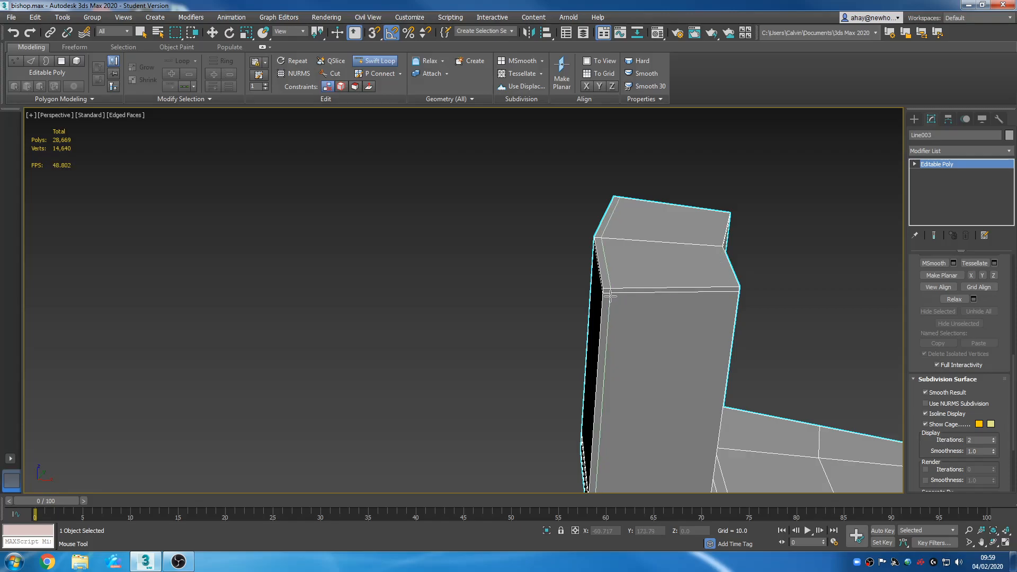
click(733, 286)
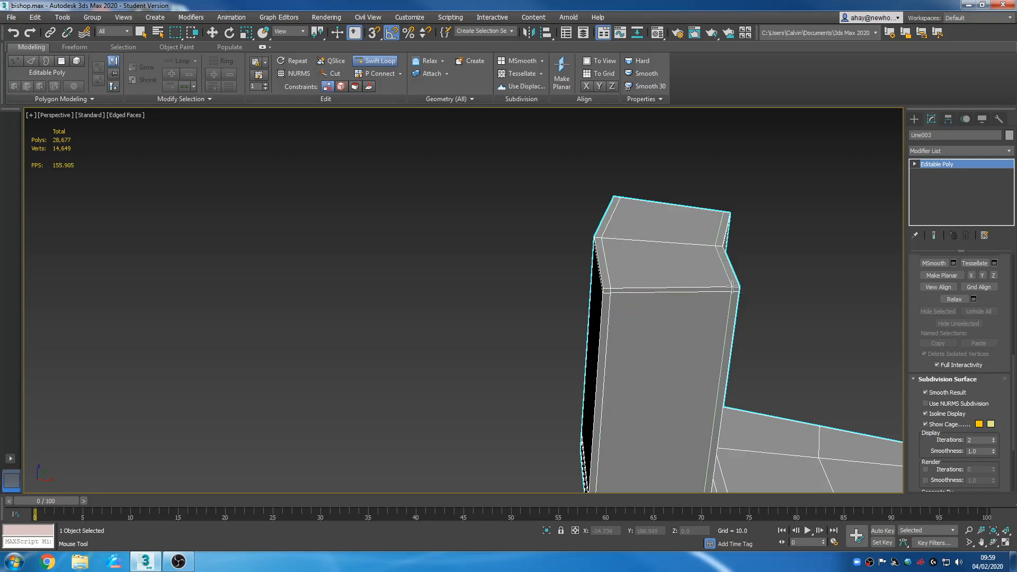
click(732, 286)
middle_drag(706, 311, 694, 256)
scroll(695, 257, down, 4)
key(w)
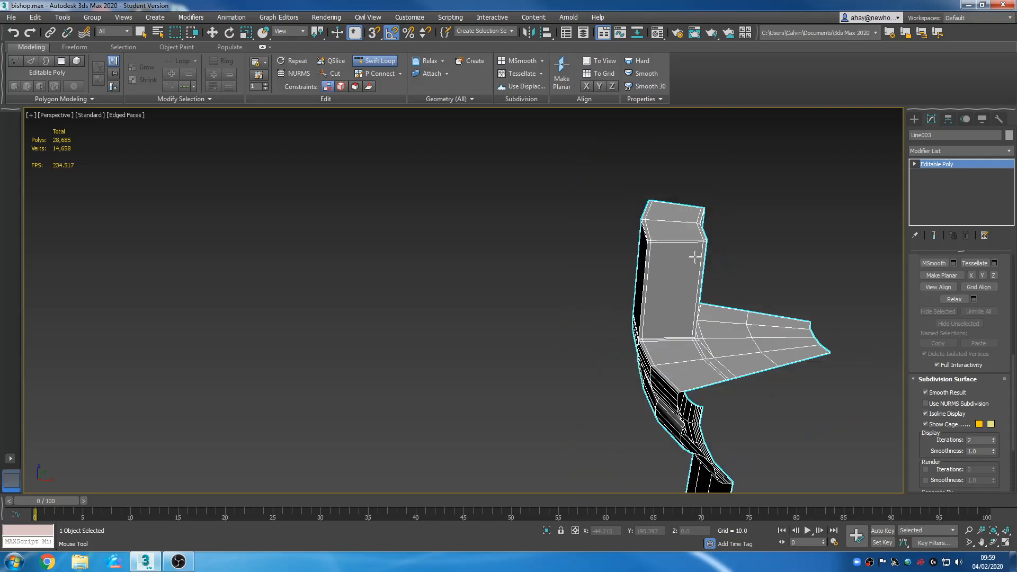
Turn NURMS subdivision back on and hide the edged faces to preview the block with its supporting loops
scroll(647, 351, up, 3)
alt+middle_drag(661, 353, 756, 352)
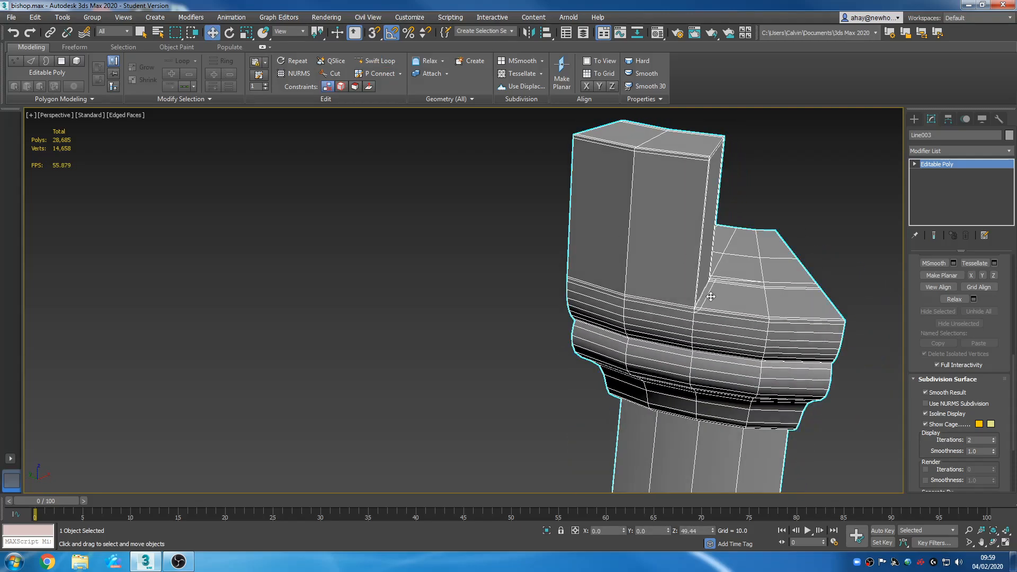
scroll(710, 297, up, 3)
scroll(694, 316, up, 2)
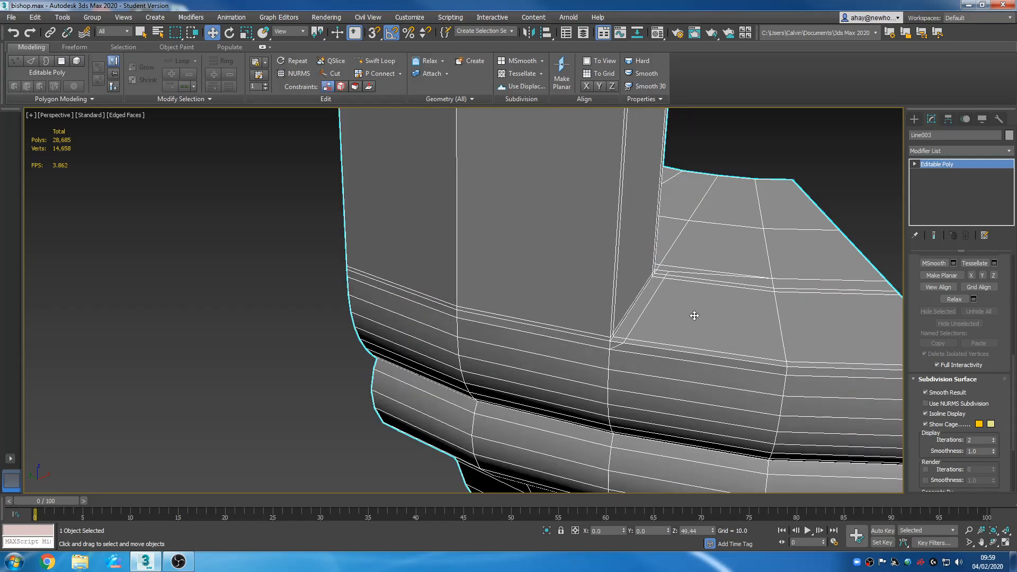
scroll(694, 316, down, 2)
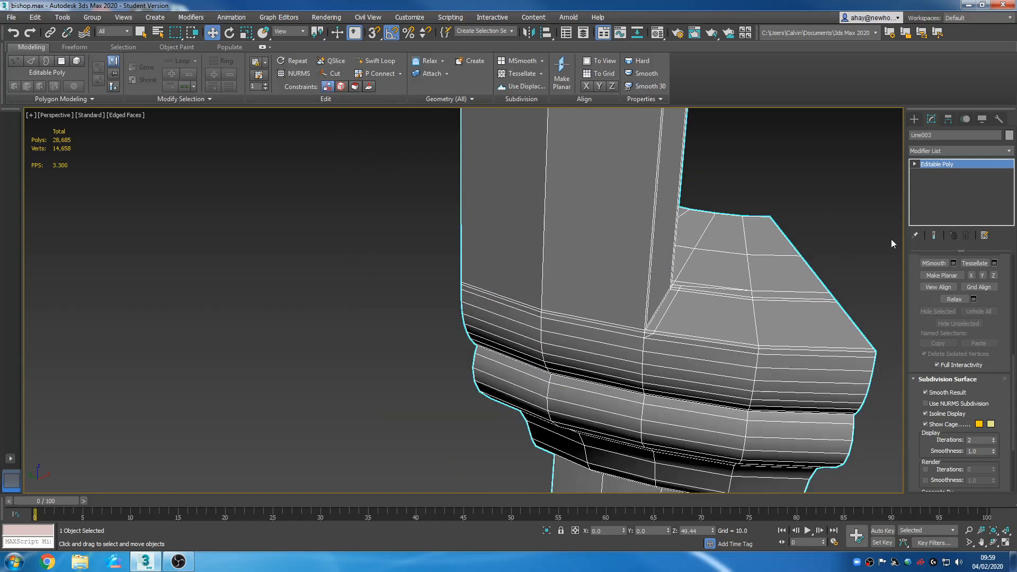
click(959, 404)
middle_drag(755, 380, 733, 379)
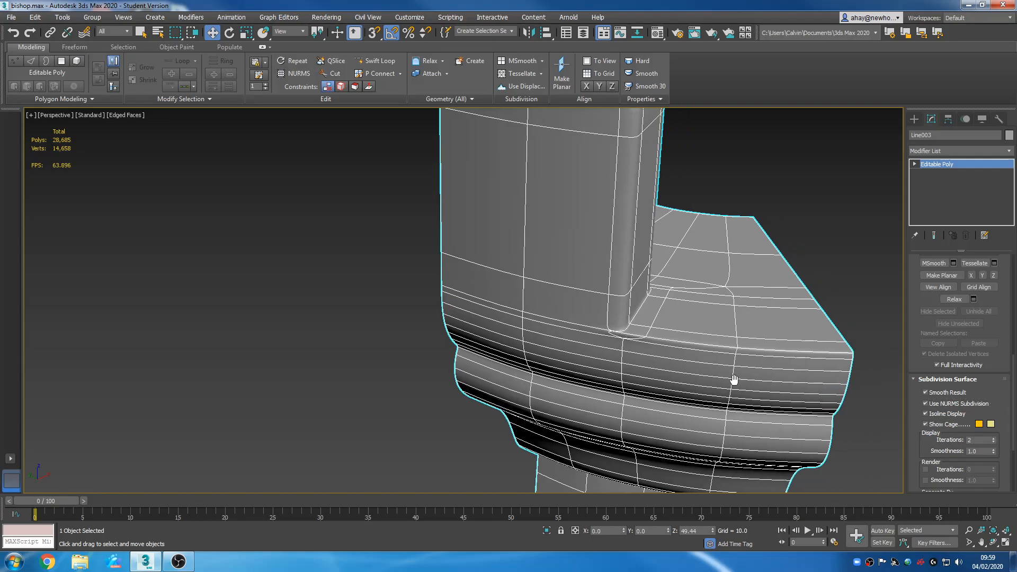
scroll(734, 379, down, 2)
key(F4)
Examine the smoothed corner where the block meets the rim, and return to the unsmoothed mesh with edged faces
alt+middle_drag(771, 405, 688, 347)
scroll(666, 314, down, 4)
scroll(639, 277, up, 6)
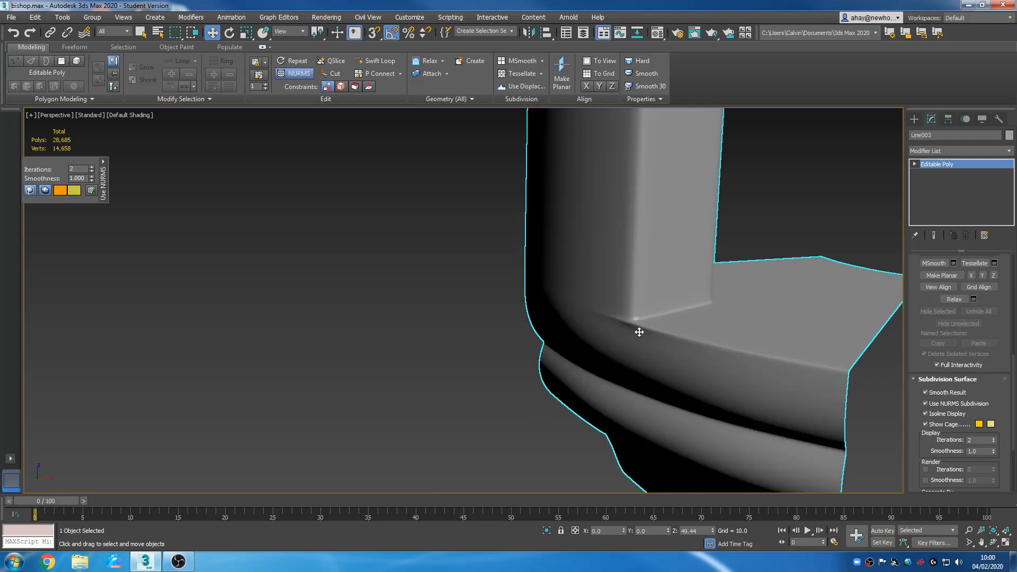
scroll(639, 332, up, 2)
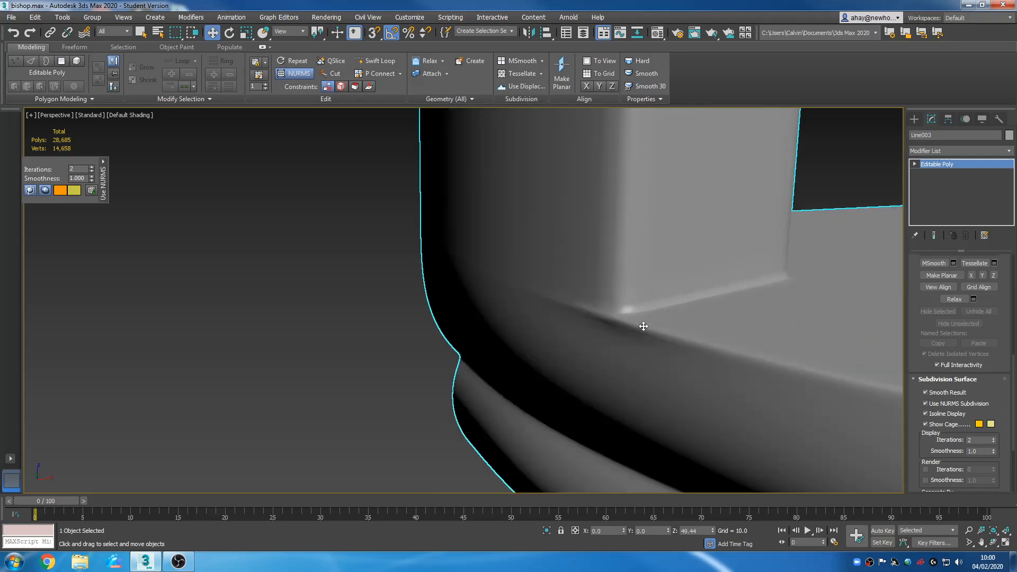
click(948, 404)
key(F4)
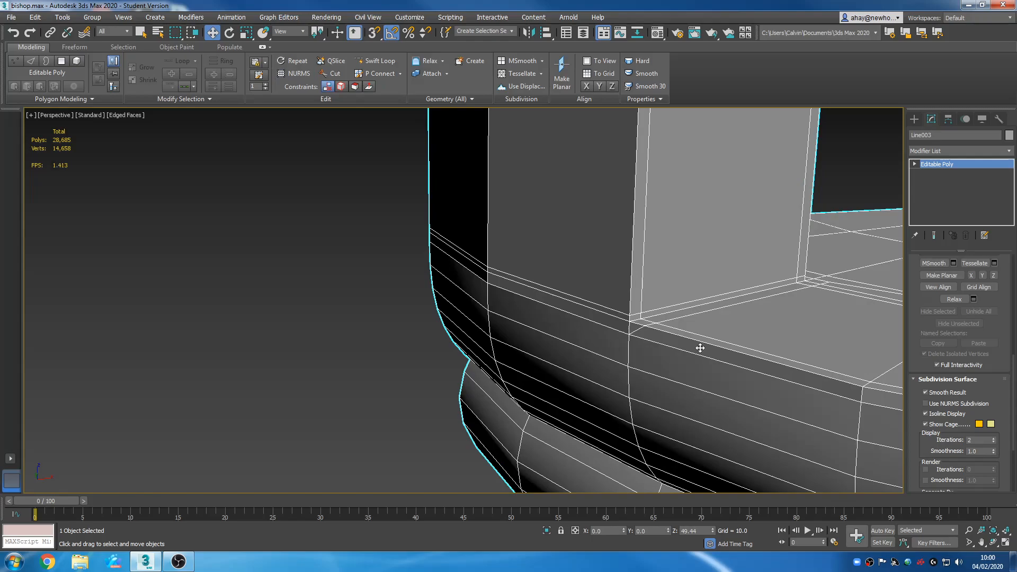
Examine the edge flow on the unsmoothed mesh where the upright block's front corner meets the rim
mouse_move(687, 371)
alt+middle_down()
mouse_move(756, 397)
mouse_move(701, 374)
mouse_move(692, 358)
alt+middle_up()
scroll(668, 343, up, 2)
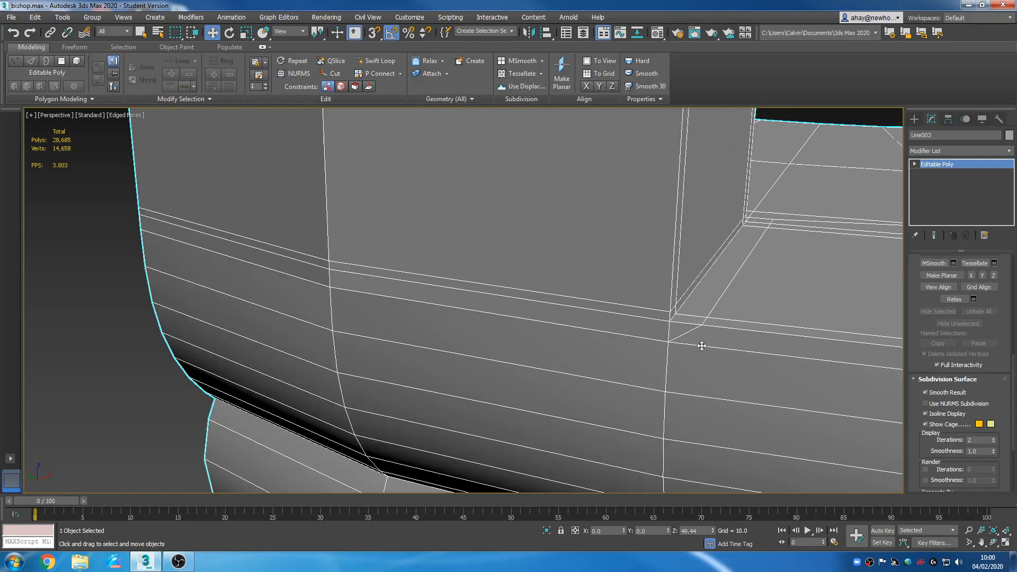
scroll(680, 347, down, 6)
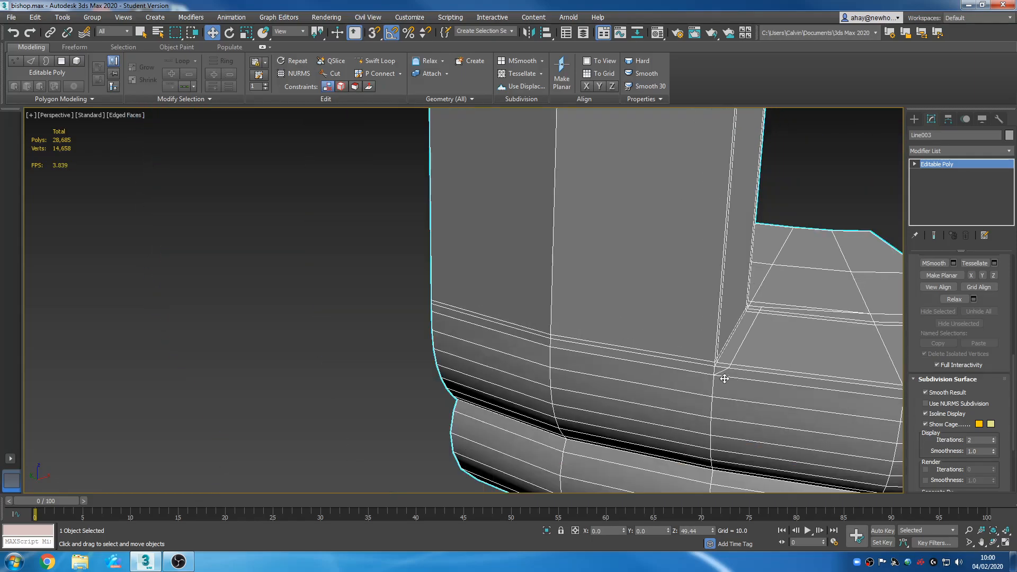
middle_drag(699, 371, 667, 370)
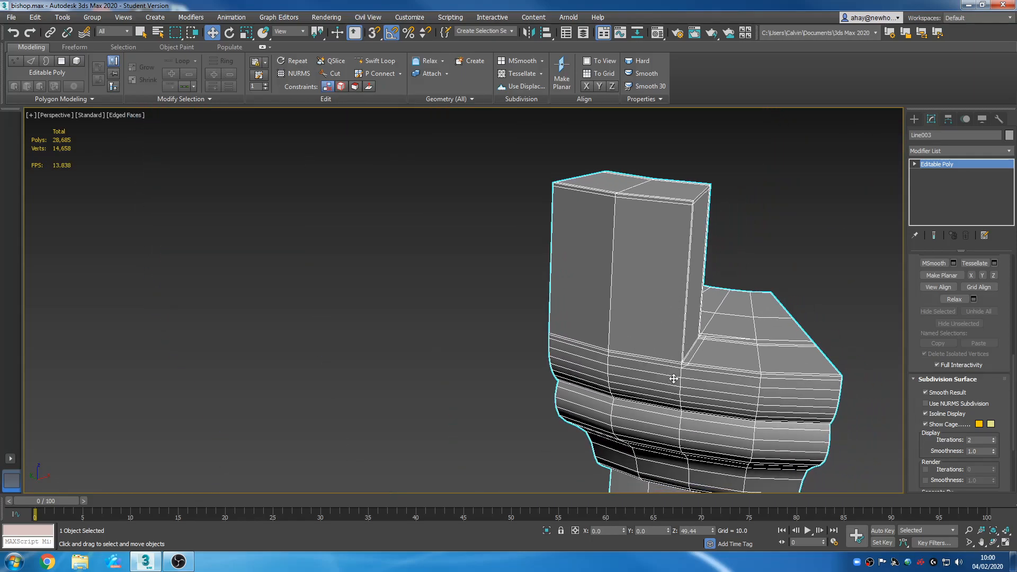
scroll(673, 378, up, 2)
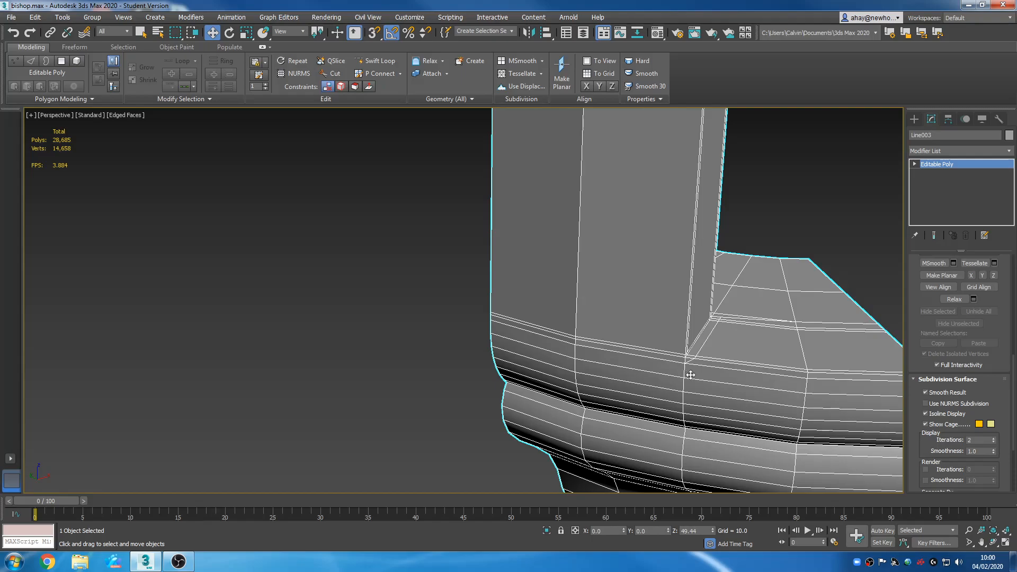
scroll(690, 374, down, 3)
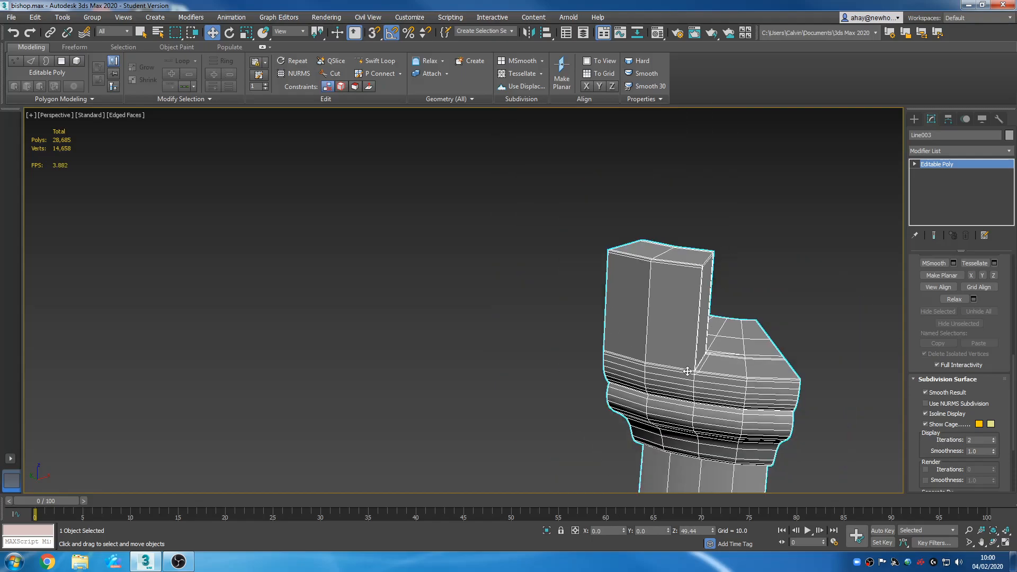
scroll(701, 372, up, 4)
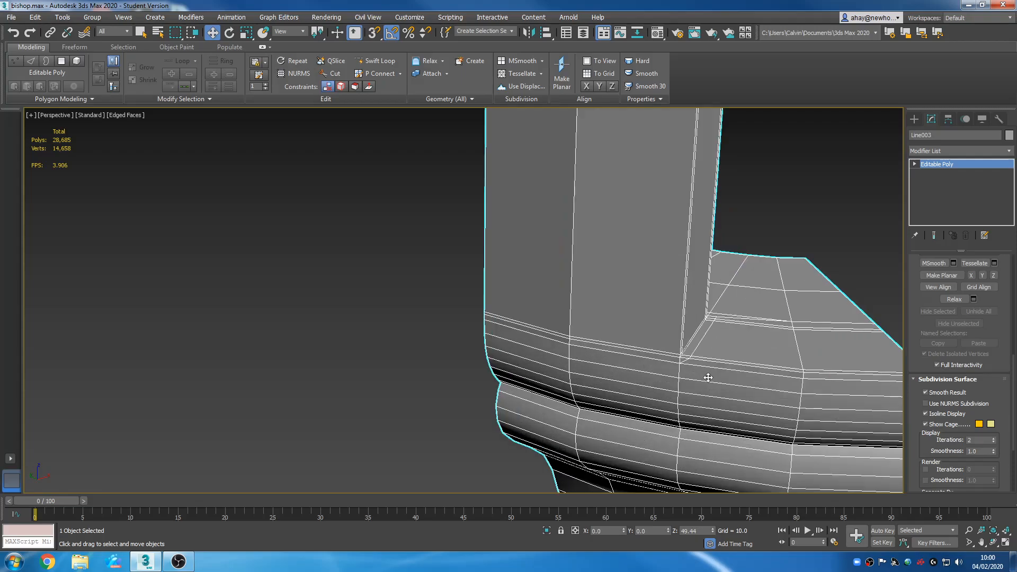
scroll(704, 369, up, 2)
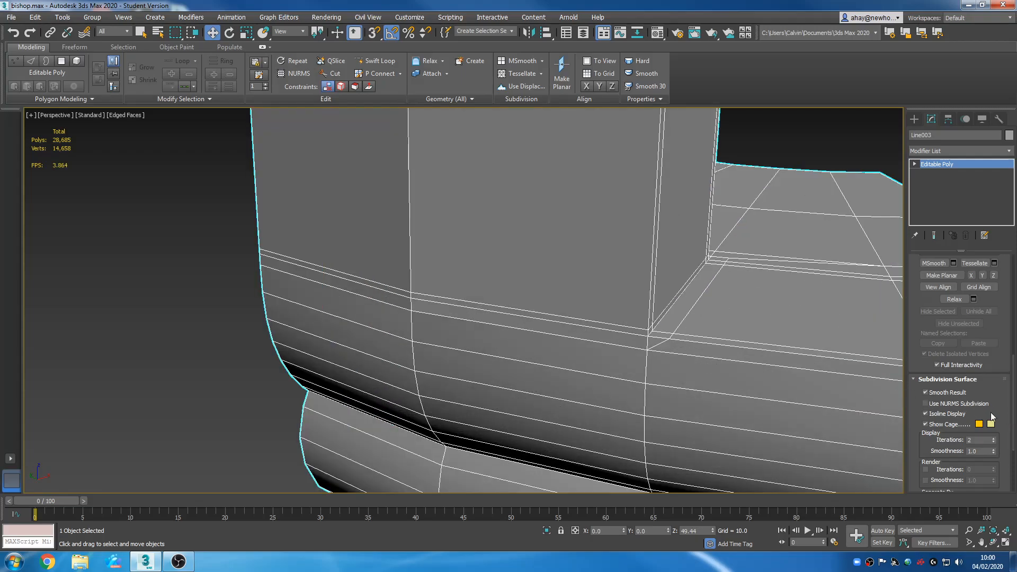
In Edge mode, select the full ring of edges parallel to the supporting loop's front edge at the block's base
scroll(986, 265, up, 10)
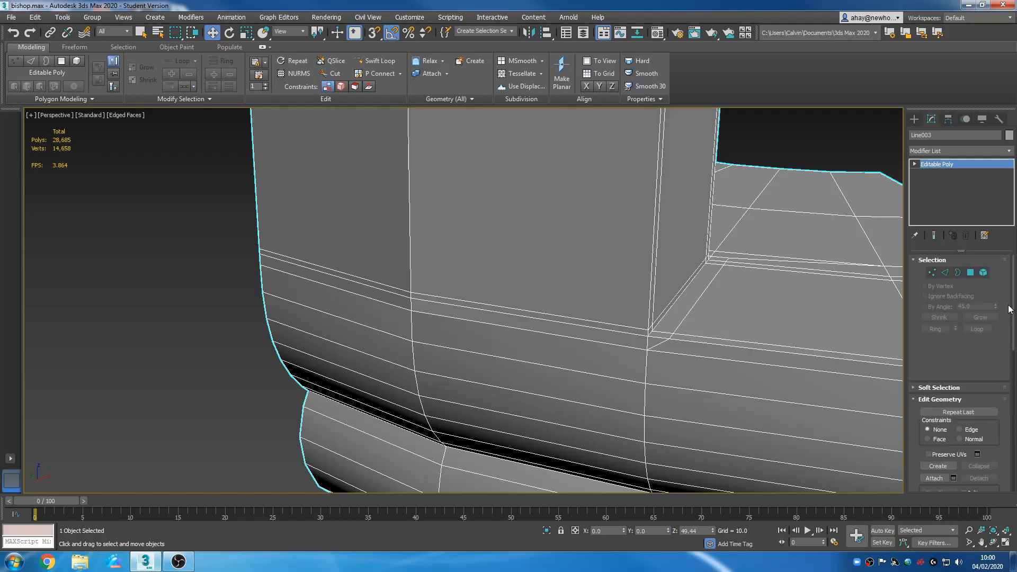
click(944, 273)
click(611, 324)
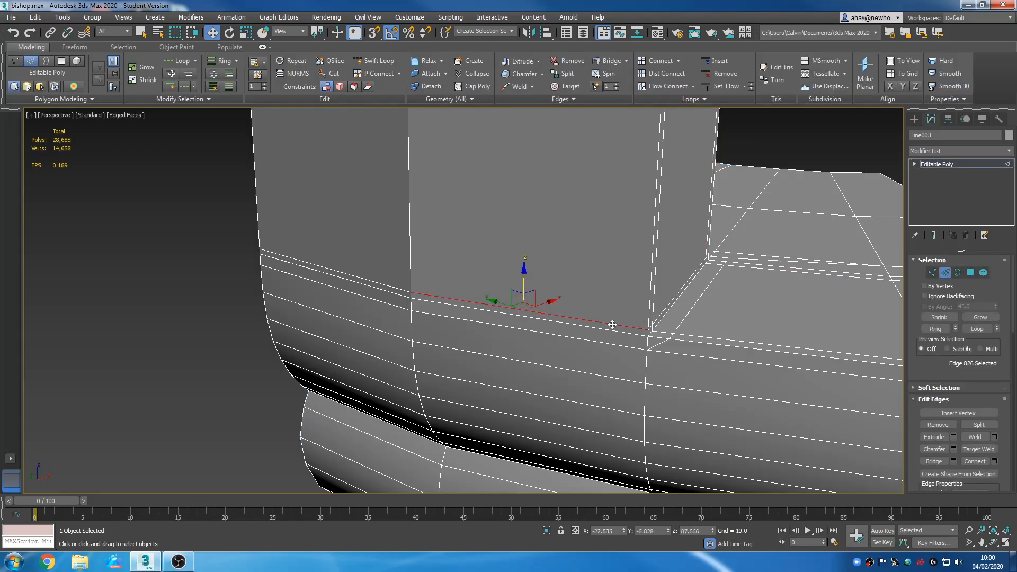
scroll(816, 349, down, 4)
click(935, 329)
scroll(766, 366, down, 5)
middle_drag(778, 378, 732, 344)
key(ctrl+z)
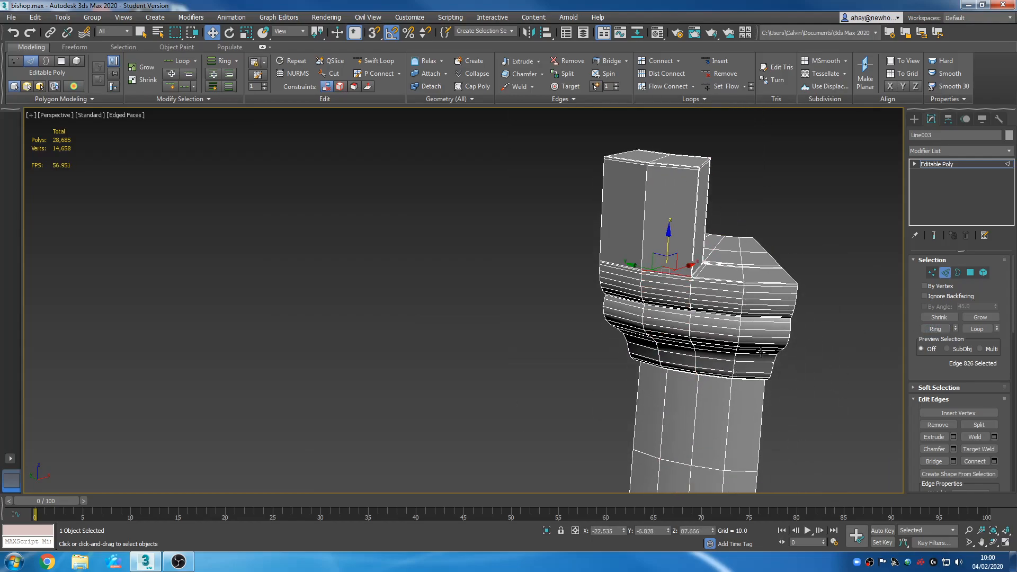
click(935, 329)
In the Left view, deselect the ring's edges on the stem and rim below the block's base
alt+middle_drag(793, 319, 758, 318)
key(alt+w)
scroll(597, 237, down, 6)
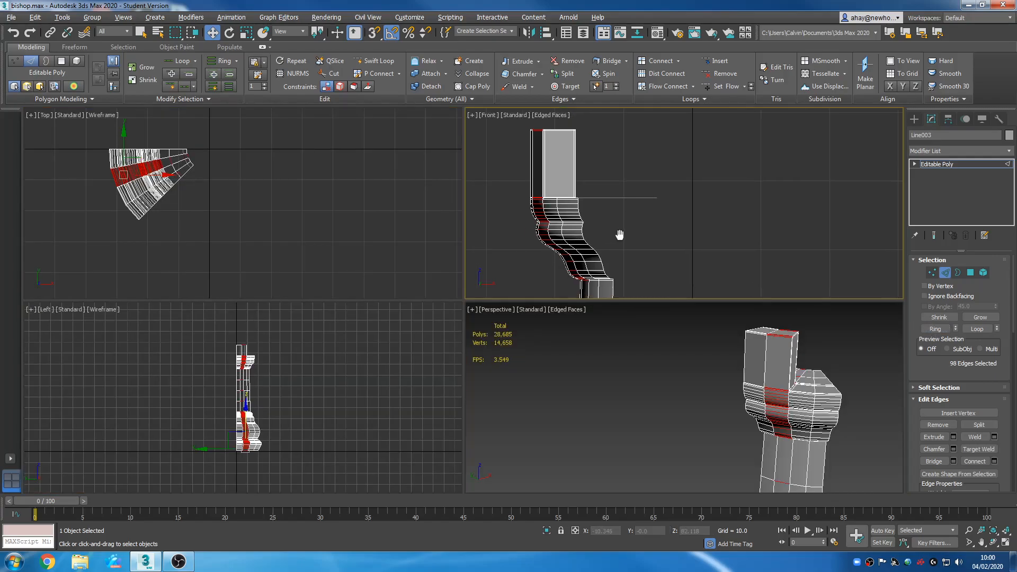
middle_click(329, 410)
key(alt+w)
middle_drag(527, 418, 521, 419)
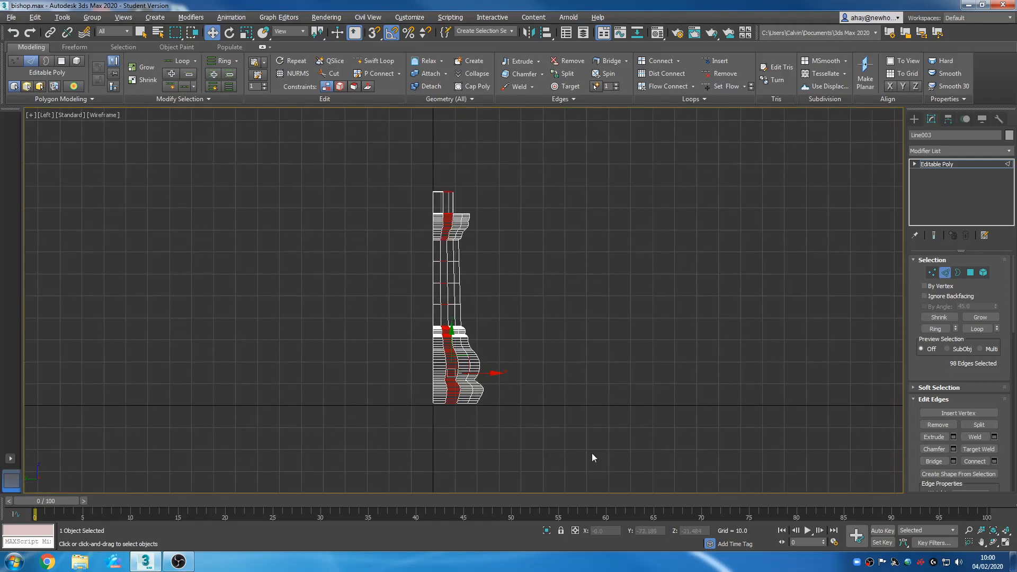
scroll(514, 332, up, 5)
middle_drag(510, 361, 543, 285)
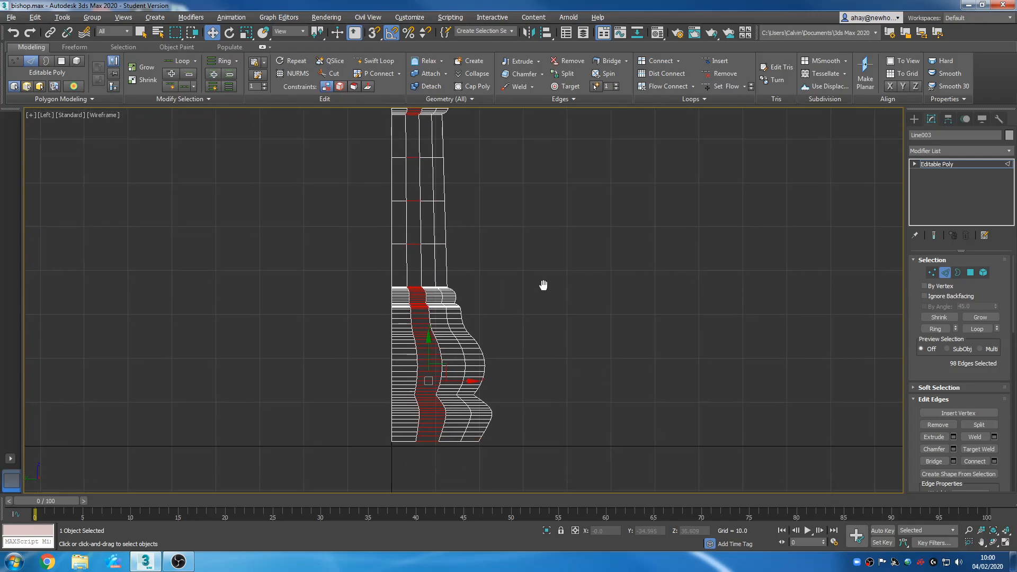
alt+drag(309, 195, 297, 160)
middle_drag(418, 170, 460, 398)
scroll(462, 364, up, 4)
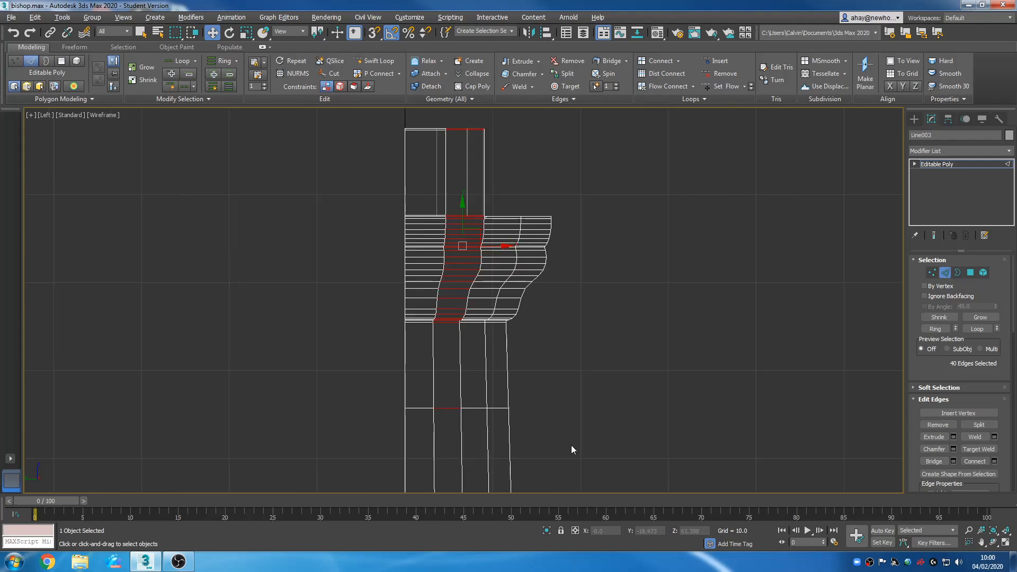
alt+drag(598, 451, 296, 228)
scroll(486, 253, up, 8)
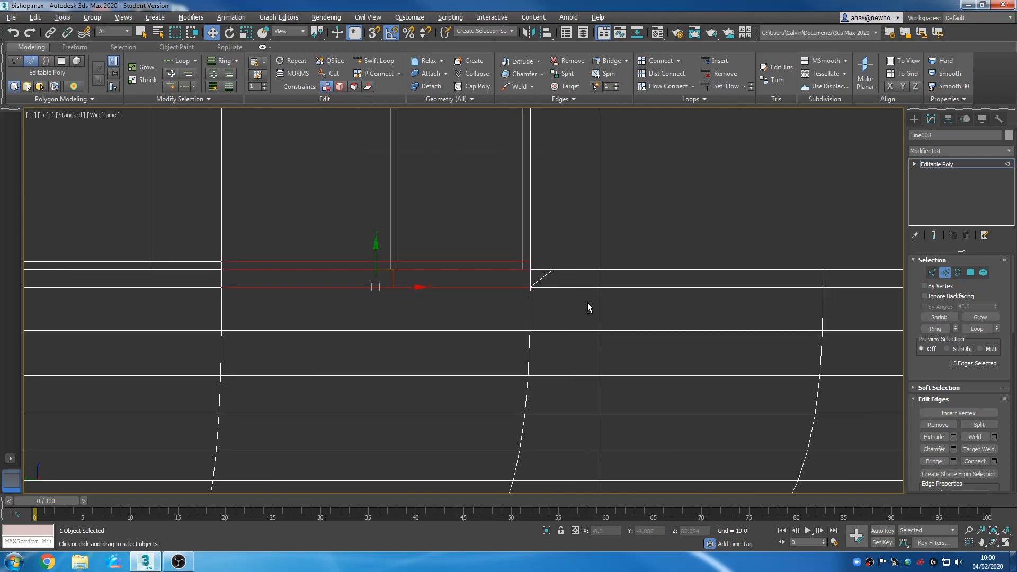
alt+drag(193, 281, 191, 282)
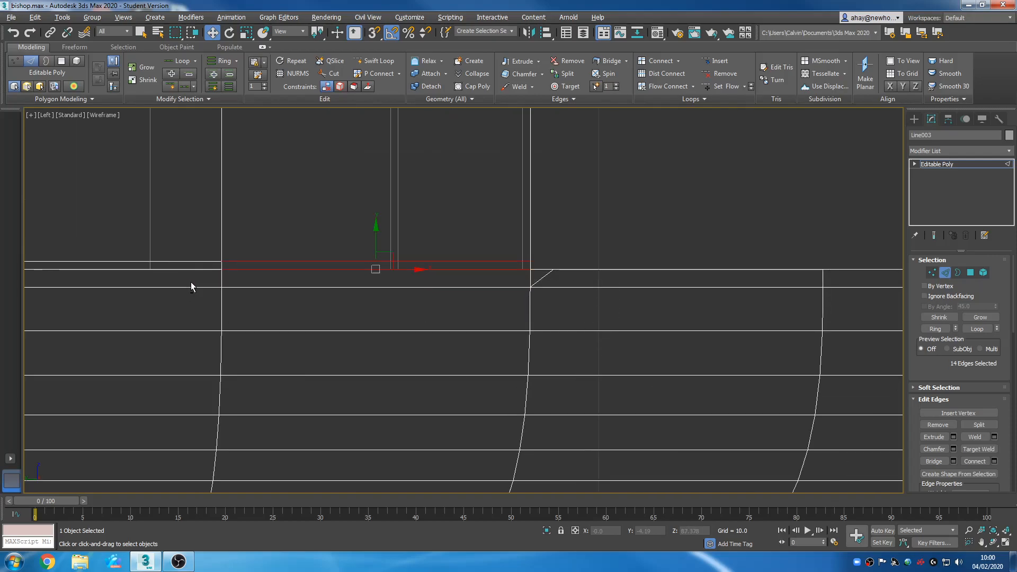
In the Top view, deselect the ring edges toward the piece's centre, and inspect the remaining selection in the Perspective view
middle_drag(595, 335, 557, 336)
key(alt+w)
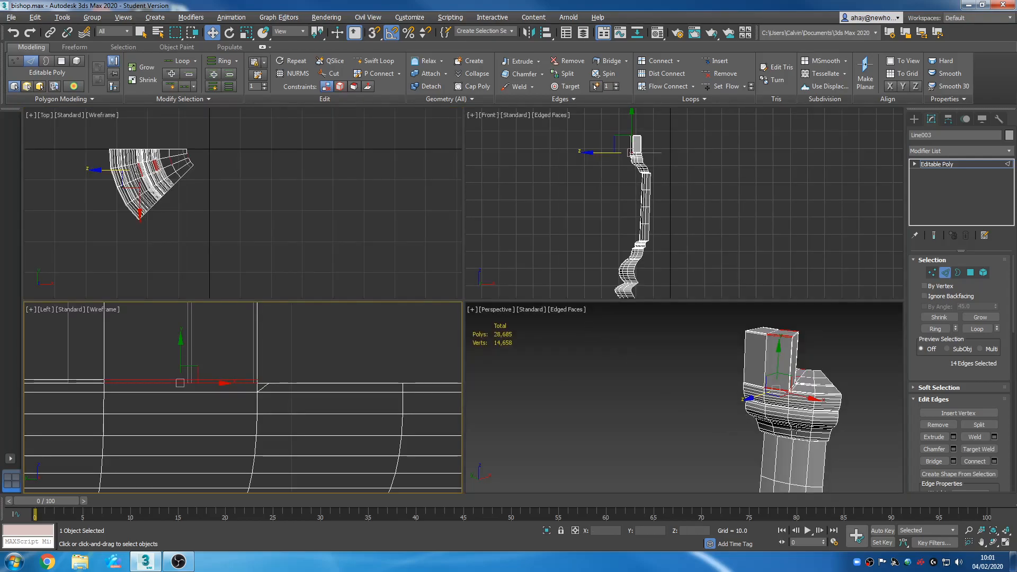
scroll(341, 211, up, 4)
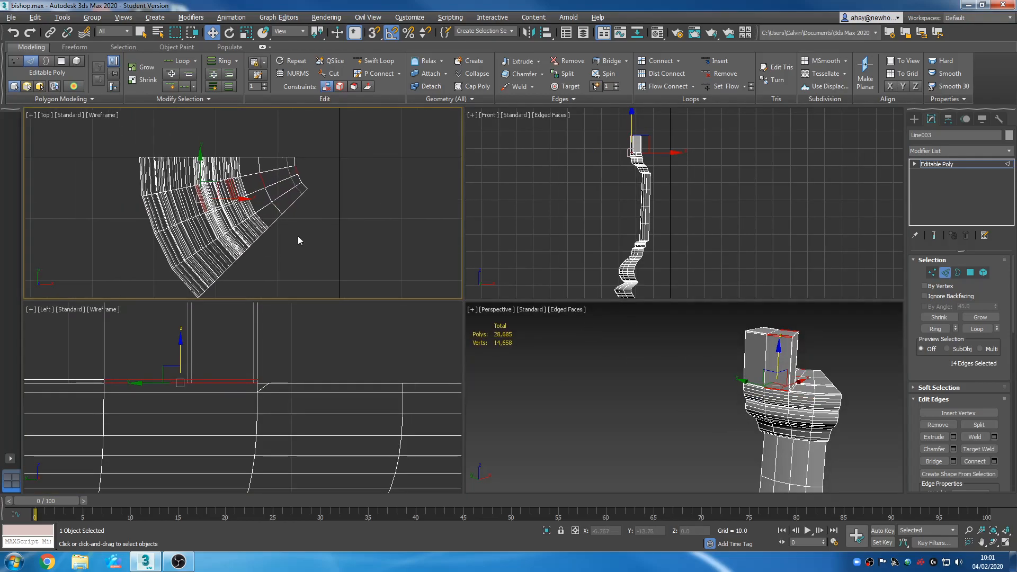
alt+drag(340, 226, 226, 150)
alt+middle_drag(827, 410, 702, 401)
scroll(706, 383, up, 5)
scroll(693, 456, up, 4)
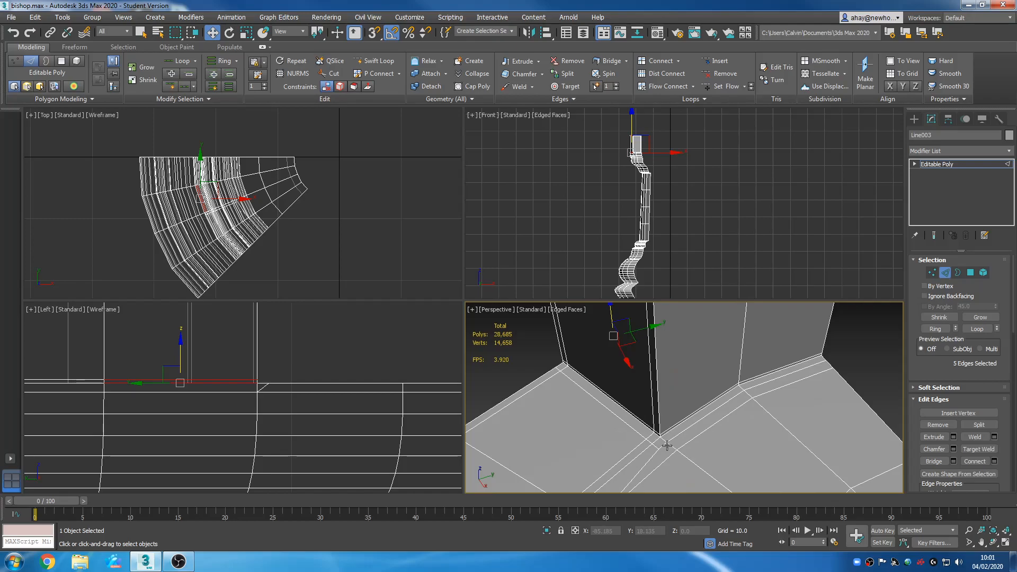
scroll(680, 446, down, 4)
middle_drag(697, 429, 679, 476)
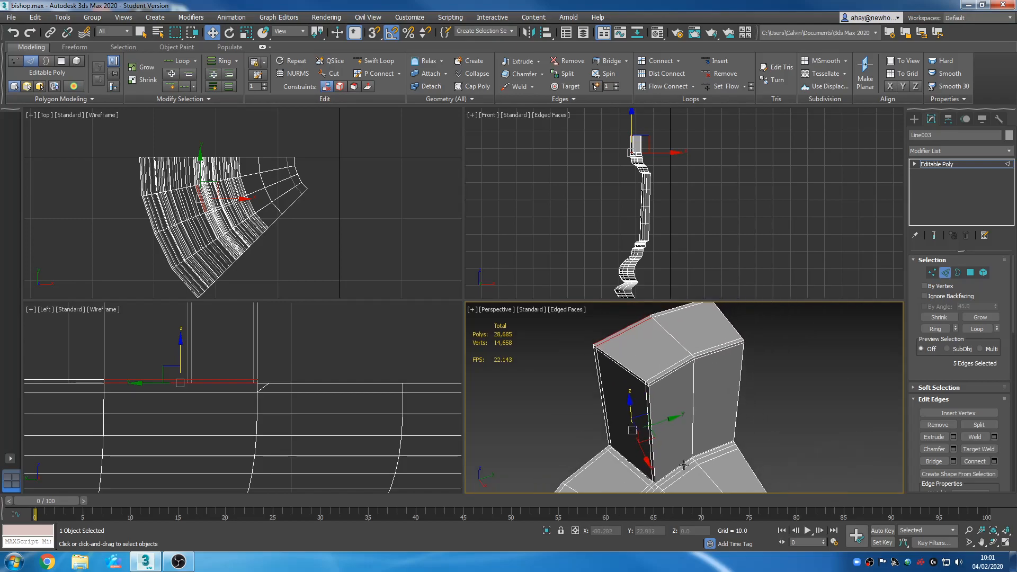
Add the edges across the block's inner face to the selection, and deselect the stray ones farther out on the flat surface
ctrl+drag(684, 465, 672, 371)
middle_drag(662, 451, 553, 337)
alt+drag(784, 467, 665, 379)
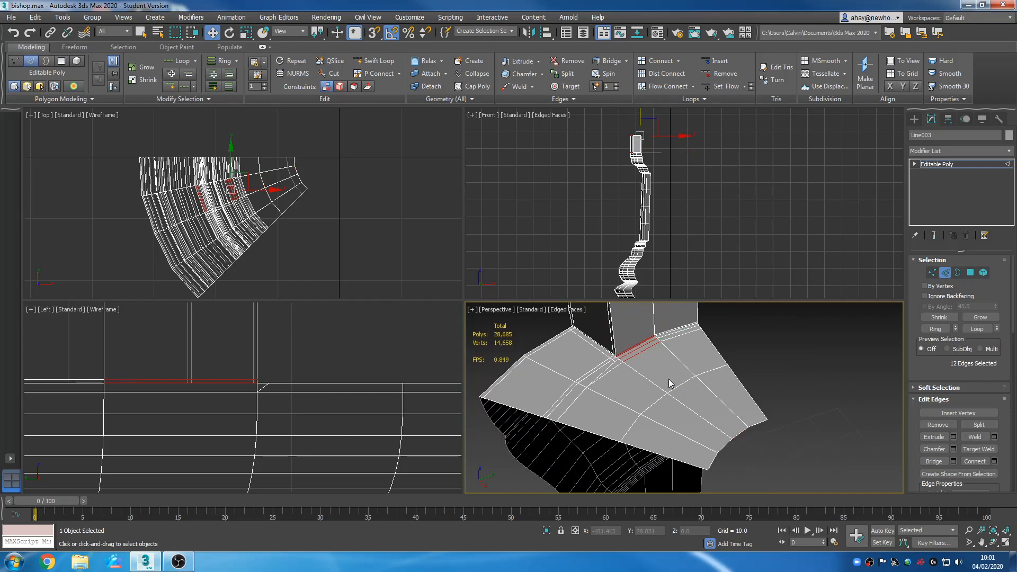
middle_drag(671, 385, 695, 415)
scroll(656, 365, up, 3)
middle_drag(656, 371, 692, 433)
scroll(661, 415, up, 3)
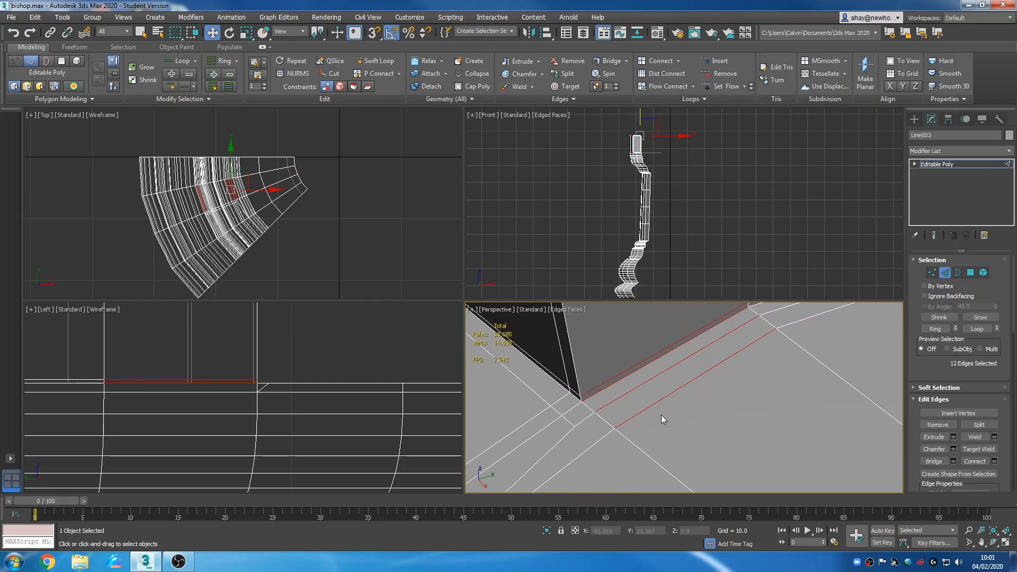
scroll(660, 414, up, 3)
alt+drag(686, 440, 626, 392)
Connect the selected edges with 1 segment, 0 pinch and a slide of 90, placing the new edges beside the block's corner
middle_drag(649, 411, 747, 368)
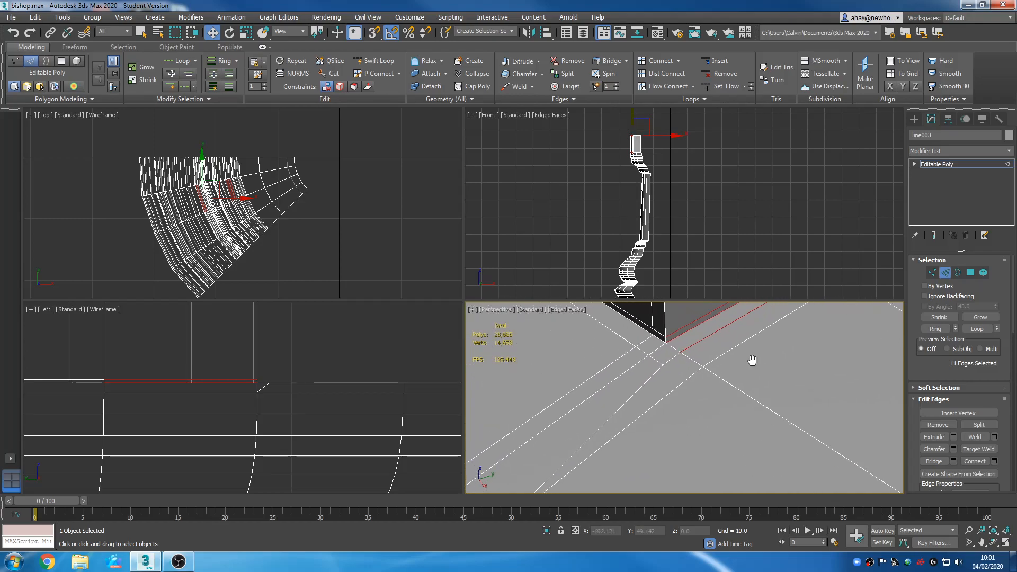
scroll(742, 407, down, 2)
scroll(730, 396, up, 1)
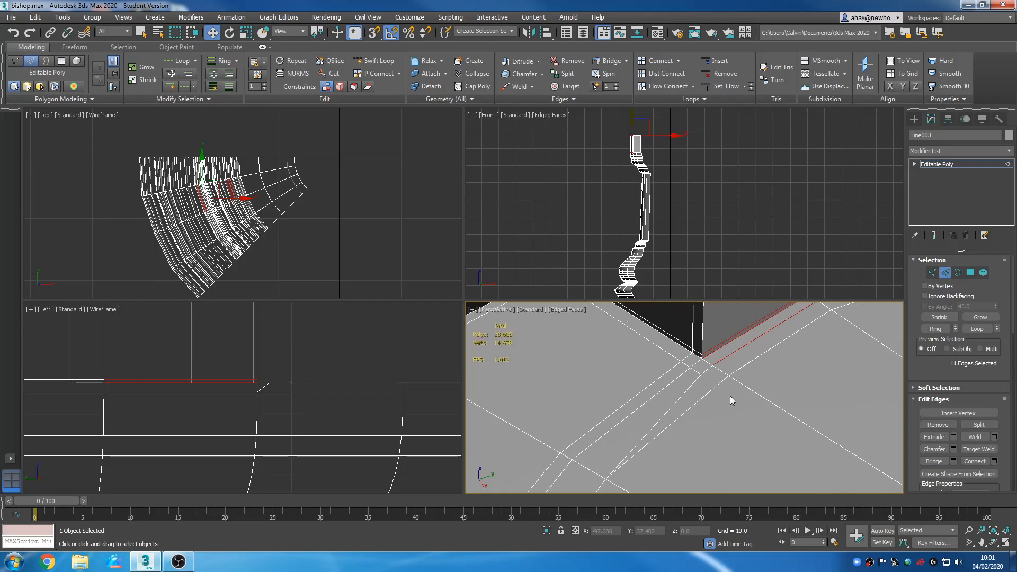
middle_drag(730, 396, 704, 408)
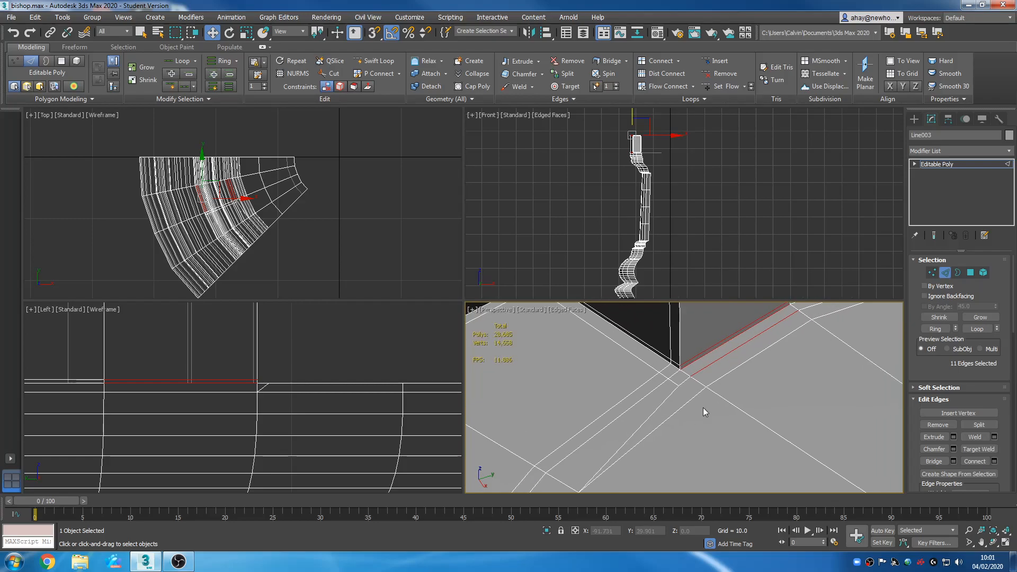
click(994, 460)
right_click(738, 254)
scroll(654, 439, down, 6)
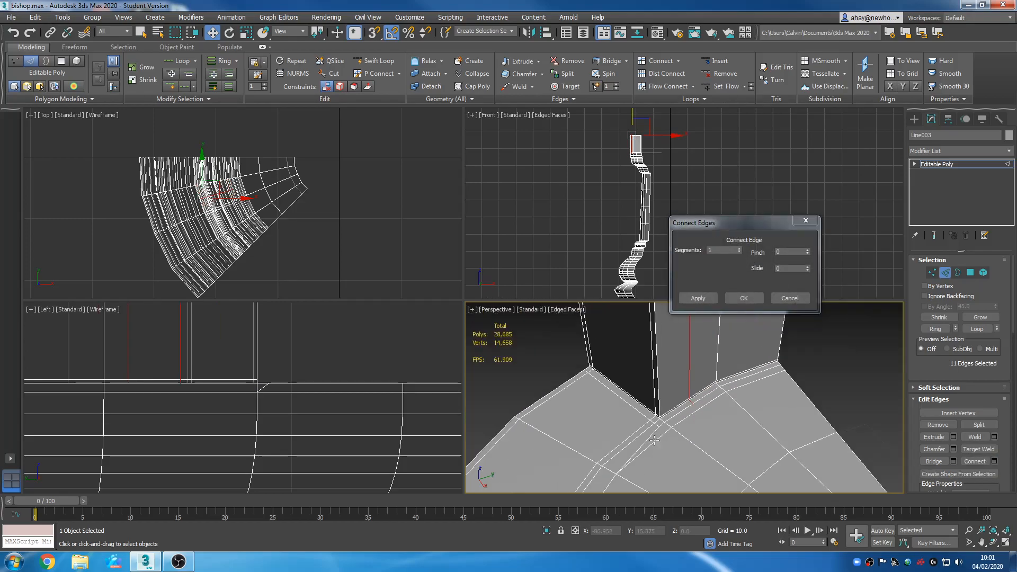
drag(805, 268, 805, 225)
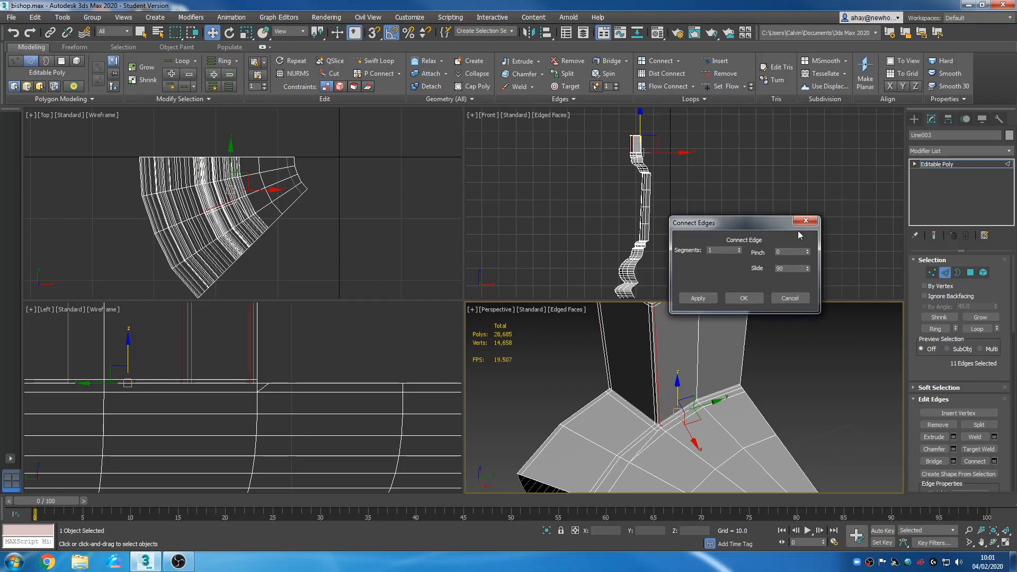
scroll(657, 398, up, 4)
scroll(657, 399, up, 5)
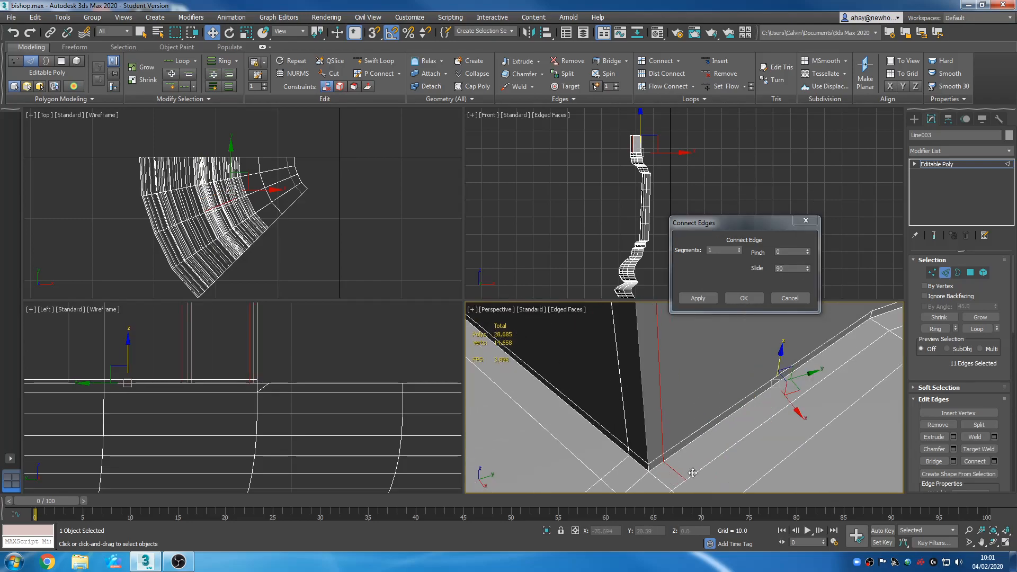
middle_drag(710, 466, 665, 397)
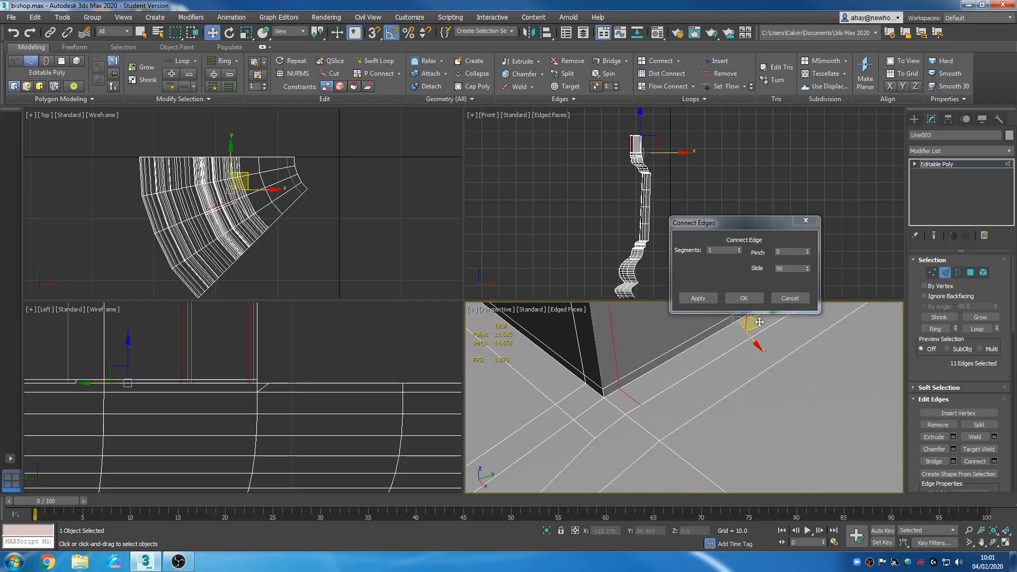
click(745, 302)
Remove the diagonal edge on the flat surface just outside the block's corner
click(725, 431)
scroll(715, 447, down, 2)
middle_drag(715, 447, 710, 411)
click(671, 377)
right_click(671, 372)
click(653, 392)
scroll(682, 377, up, 2)
scroll(667, 390, up, 2)
scroll(746, 382, up, 1)
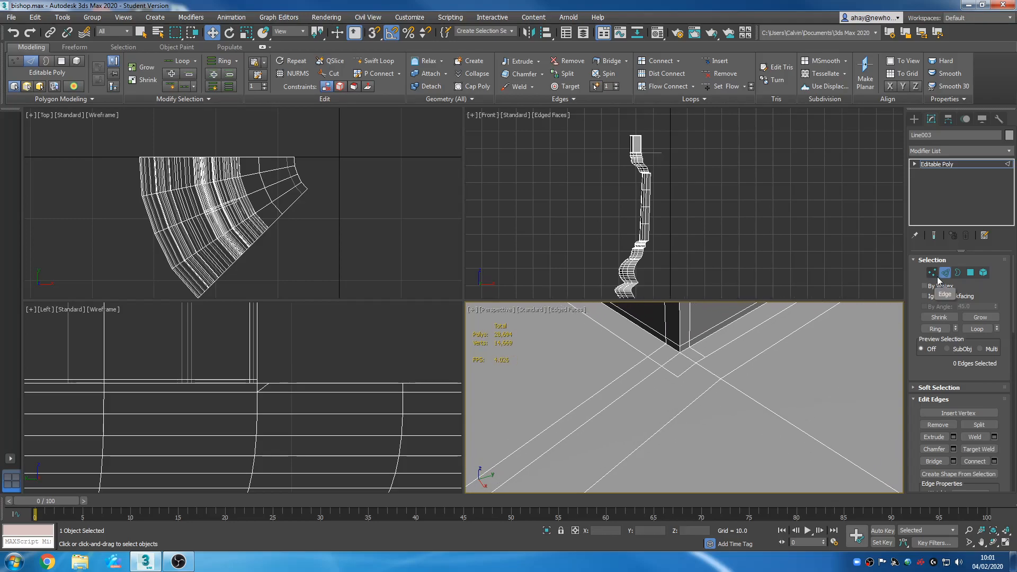
In Vertex mode, cut edges from the new loop's end vertex and the nearby inner corner vertex to the adjacent grid vertex
middle_drag(663, 450, 601, 455)
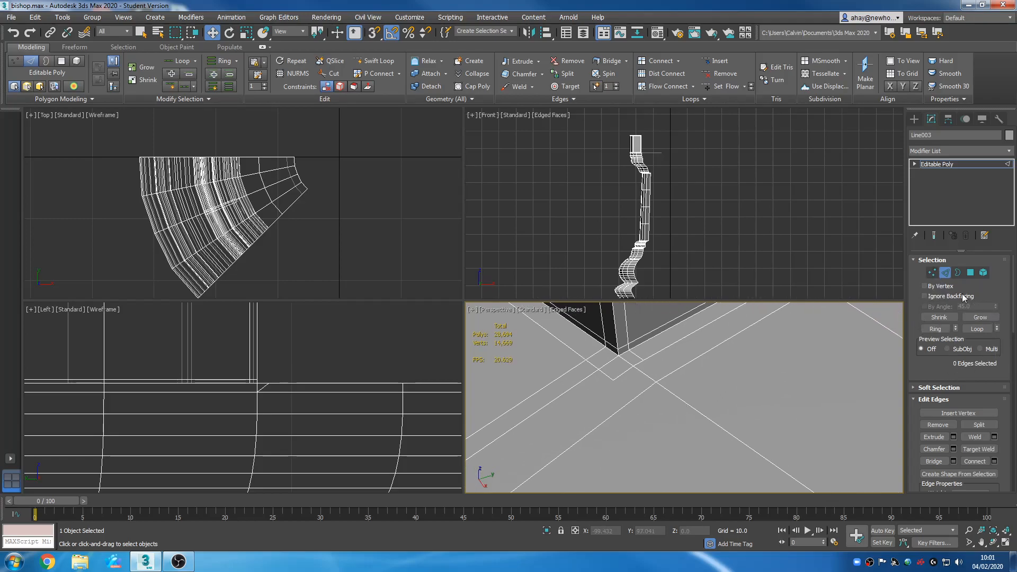
click(931, 273)
drag(1009, 318, 1008, 381)
click(978, 378)
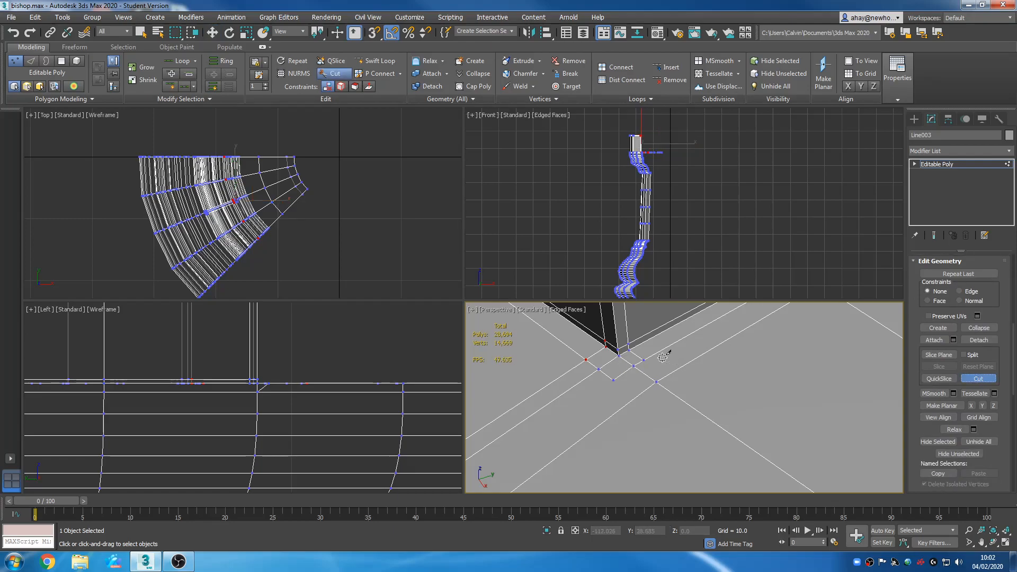
click(643, 361)
click(613, 380)
click(656, 383)
middle_drag(661, 413, 752, 361)
scroll(751, 361, down, 3)
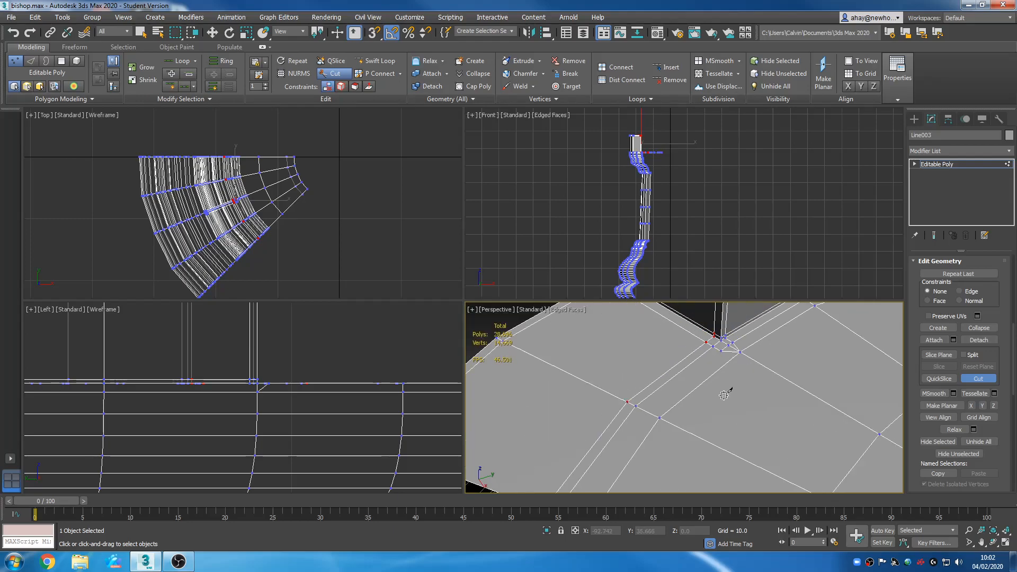
Cut an edge from the inner corner vertex to the next grid vertex along the flat surface, and end the Cut tool
click(661, 418)
middle_drag(728, 405, 708, 418)
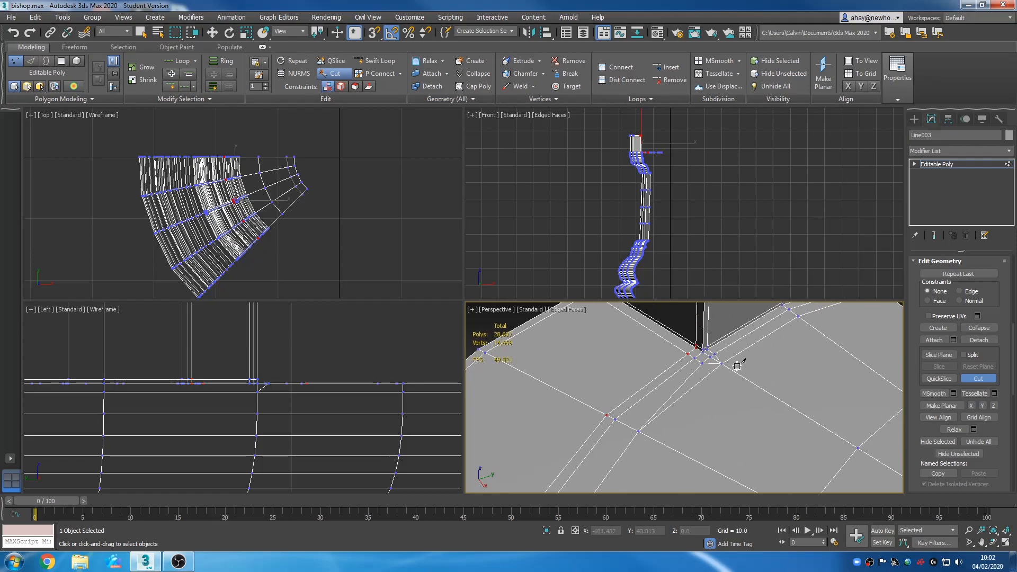
scroll(737, 365, up, 3)
middle_drag(701, 368, 676, 409)
scroll(691, 404, up, 3)
right_click(691, 403)
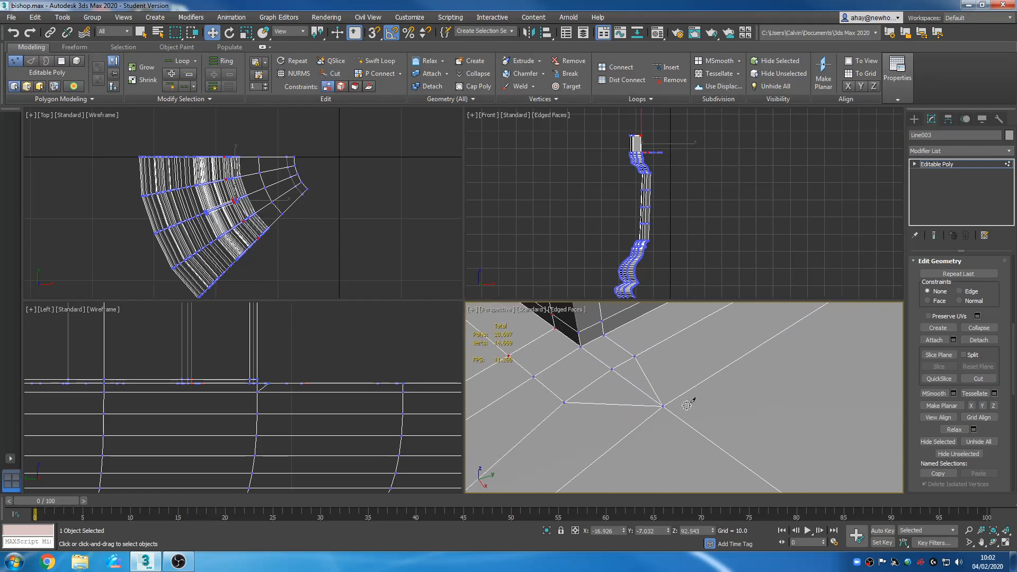
In Edge mode, remove the edge from the inner corner vertex to the outer grid vertex on the flat surface
scroll(969, 328, up, 5)
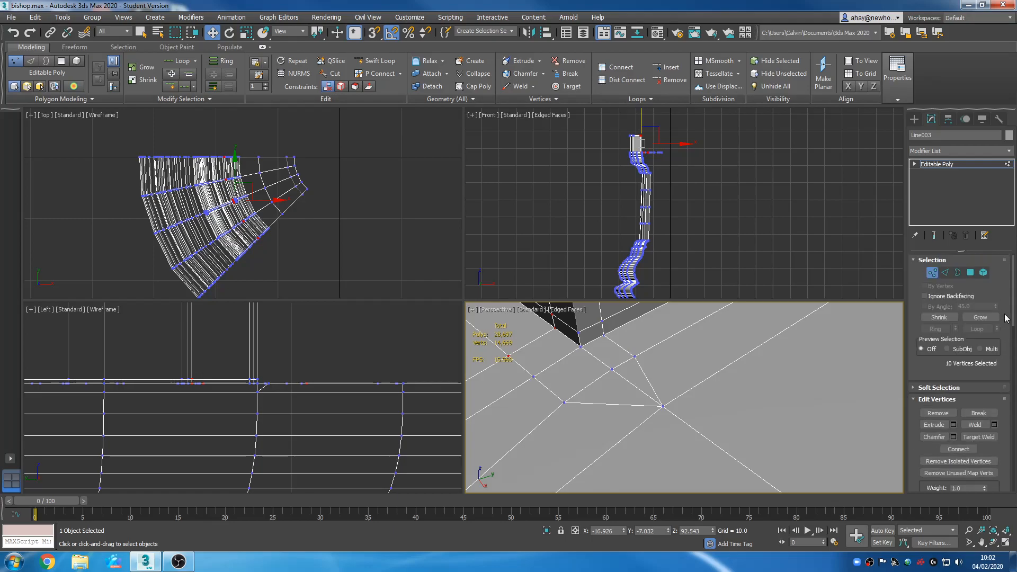
click(945, 272)
click(613, 374)
right_click(612, 371)
click(593, 392)
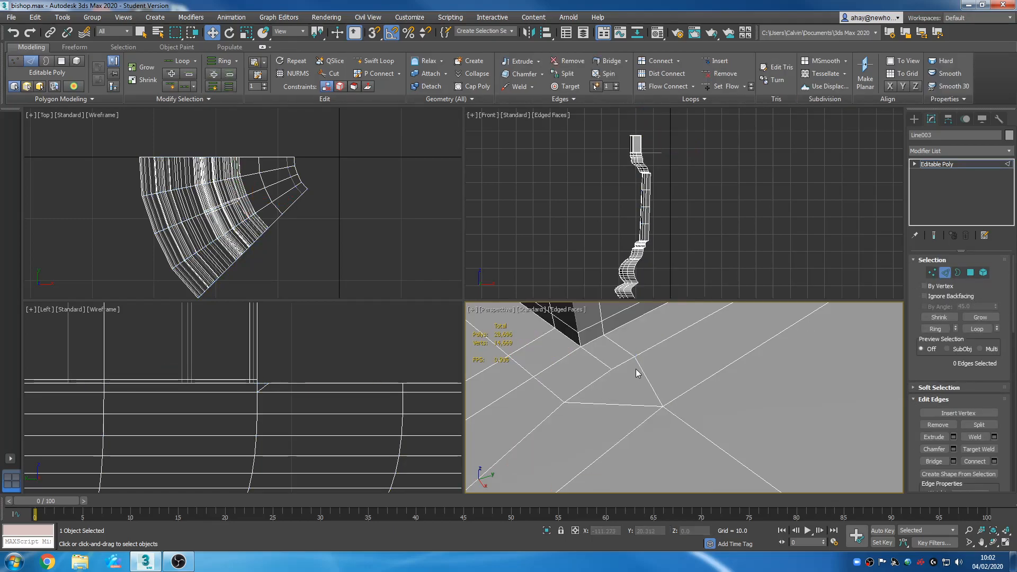
In Vertex mode, move the inner corner vertex on the flat surface closer to the block's corner
key(1)
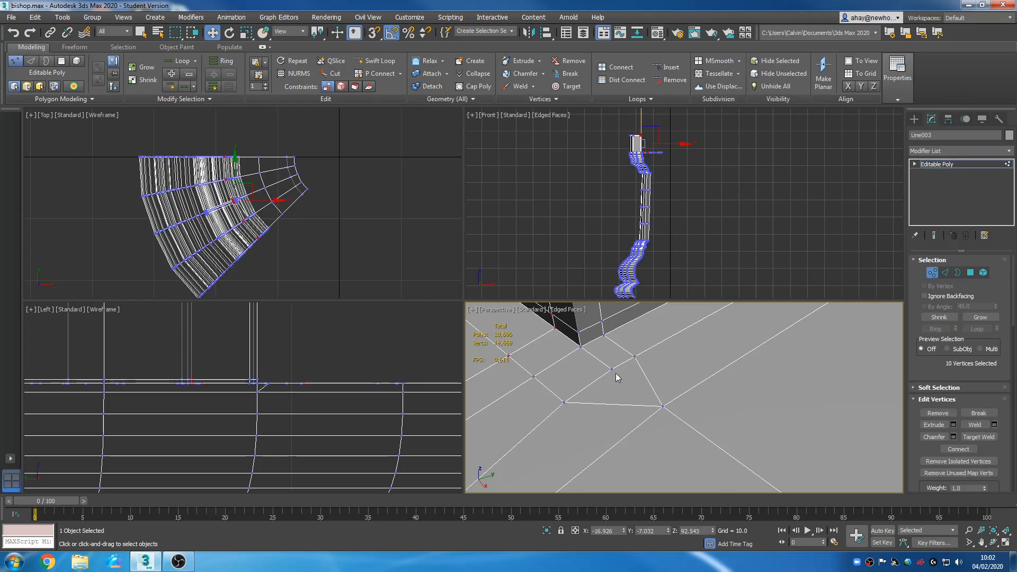
click(611, 369)
drag(629, 368, 609, 353)
click(679, 395)
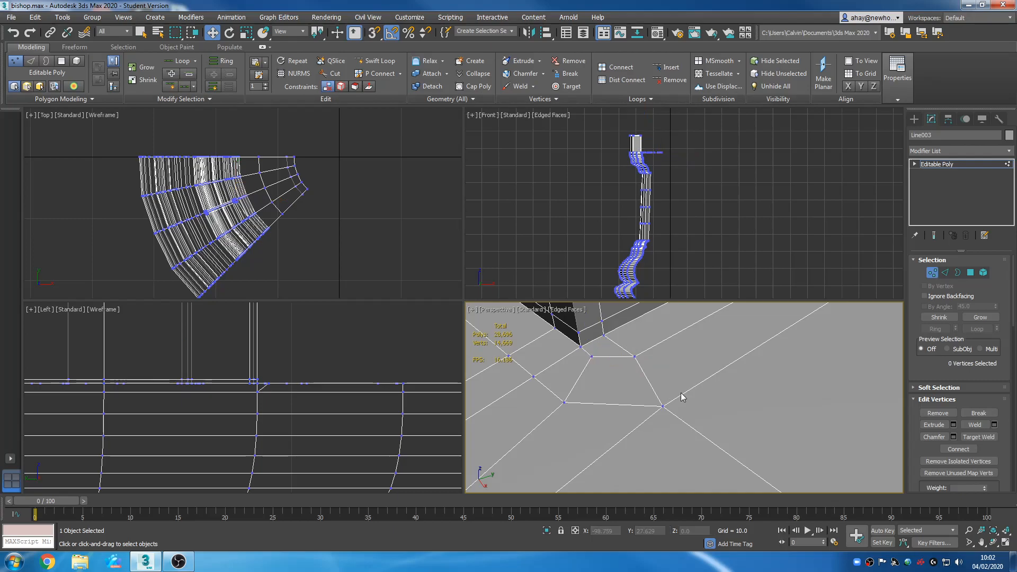
scroll(730, 367, down, 3)
scroll(739, 382, down, 3)
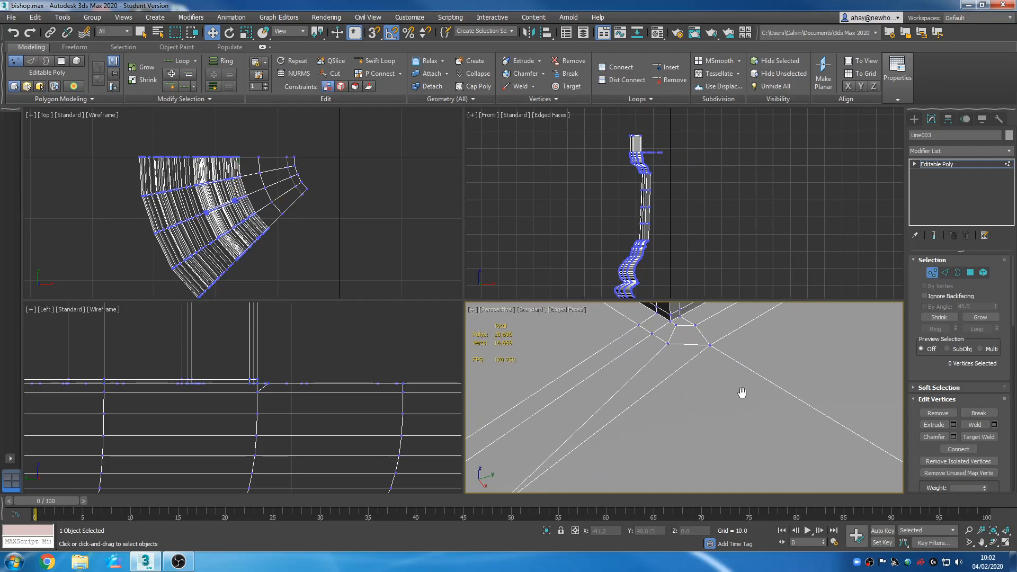
scroll(721, 384, down, 2)
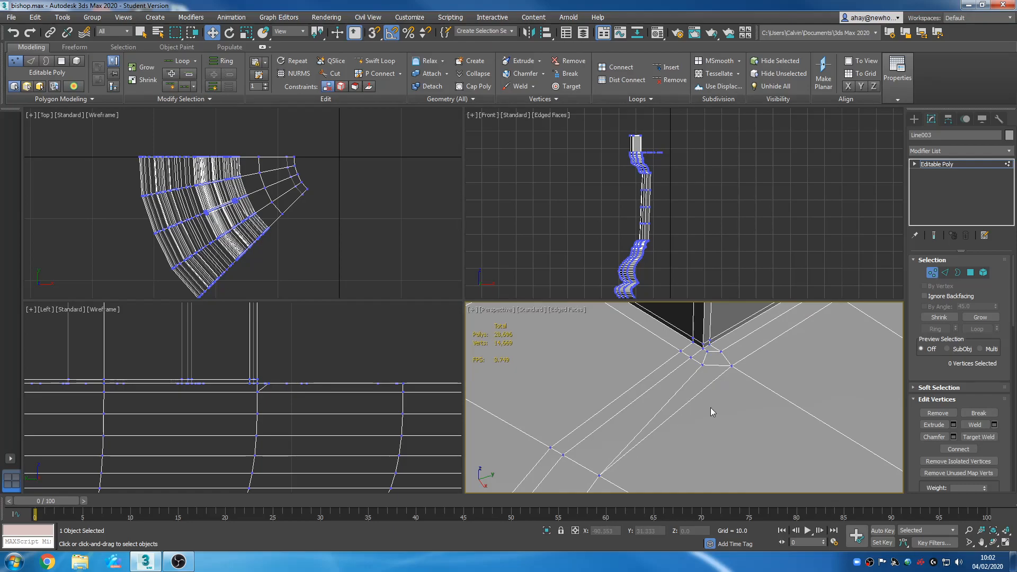
middle_drag(717, 424, 718, 380)
scroll(646, 420, up, 4)
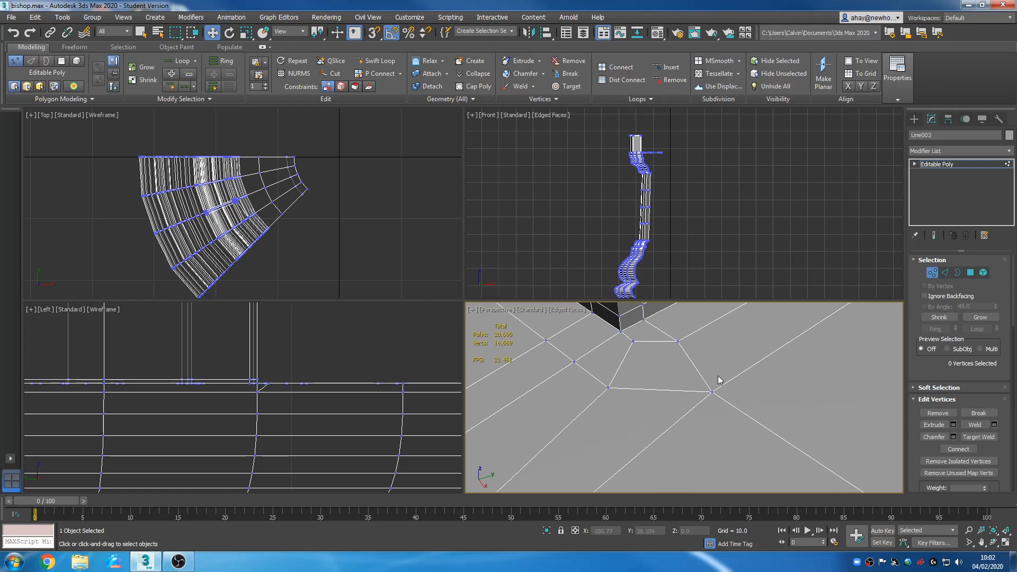
scroll(736, 403, down, 3)
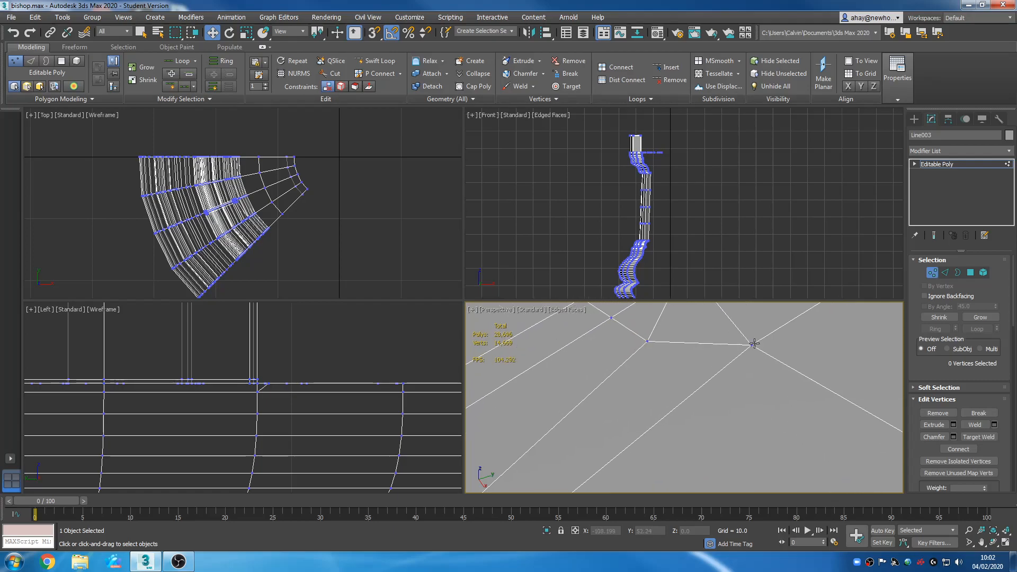
click(741, 397)
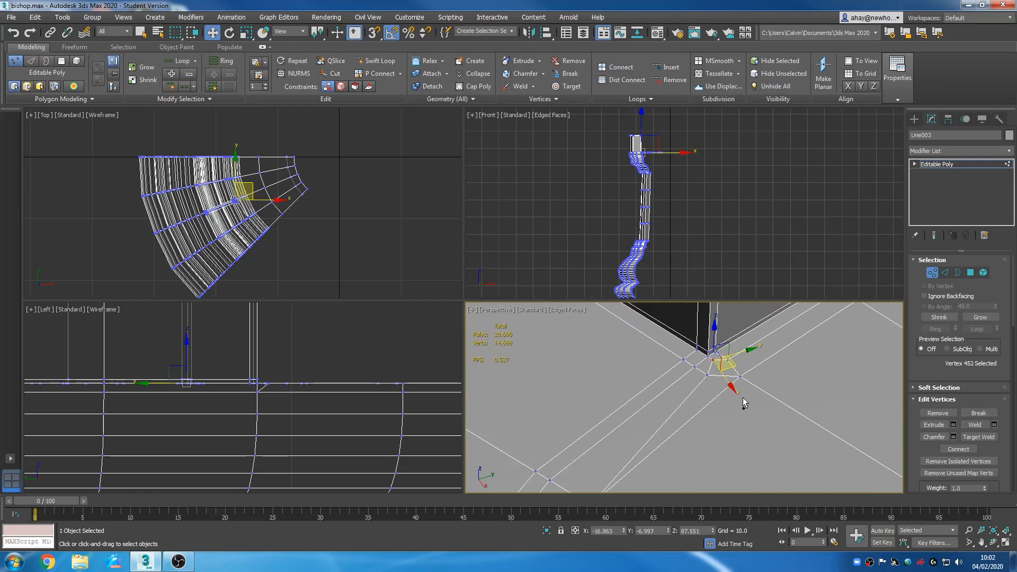
Undo the vertex move and the edge removal beside the block's corner
key(ctrl+z)
key(ctrl+z)
key(ctrl+z)
key(ctrl+z)
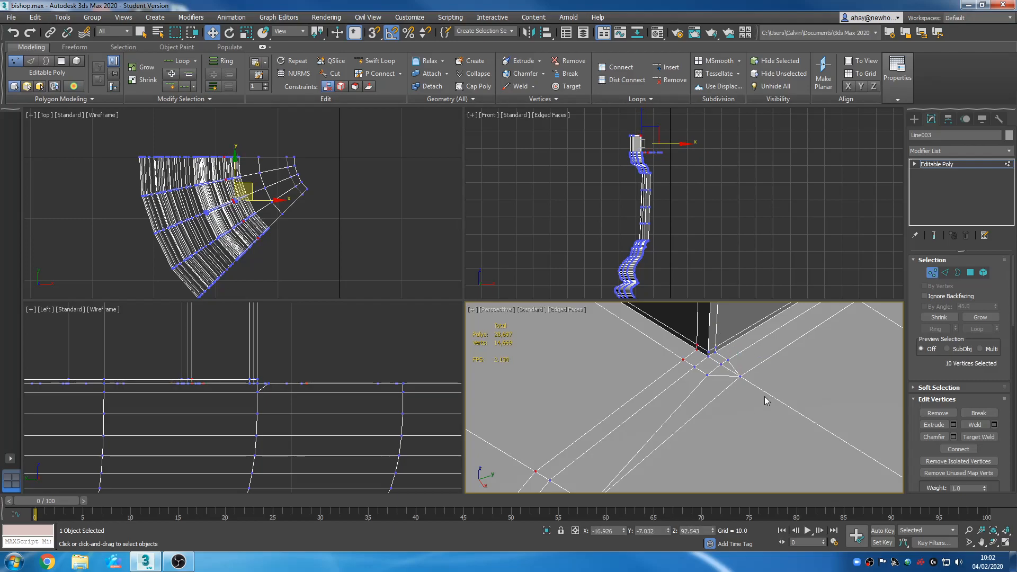
In Edge mode, remove the short edge joining the two outer vertices of the cuts beside the block's corner
click(944, 272)
click(721, 381)
right_click(721, 376)
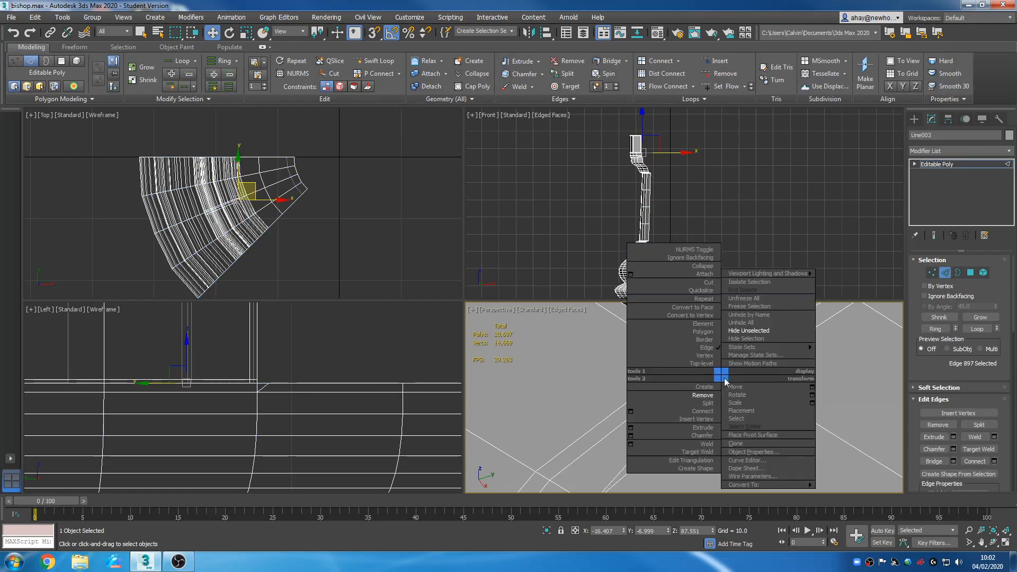
click(694, 395)
middle_drag(766, 427, 773, 397)
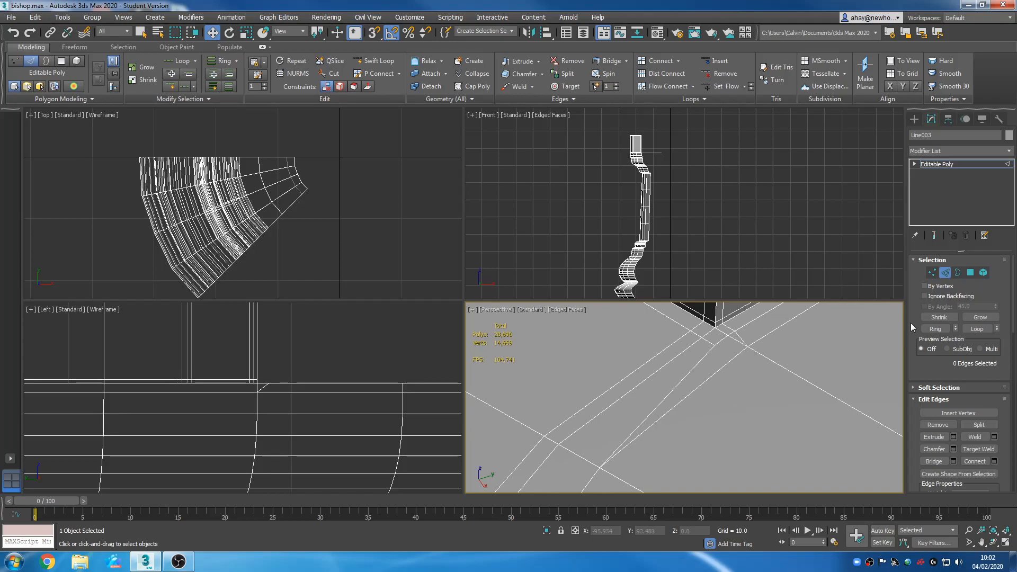
Select the long narrow polygon beside the block's corner to check its shape, and clear the selection
click(970, 272)
click(701, 376)
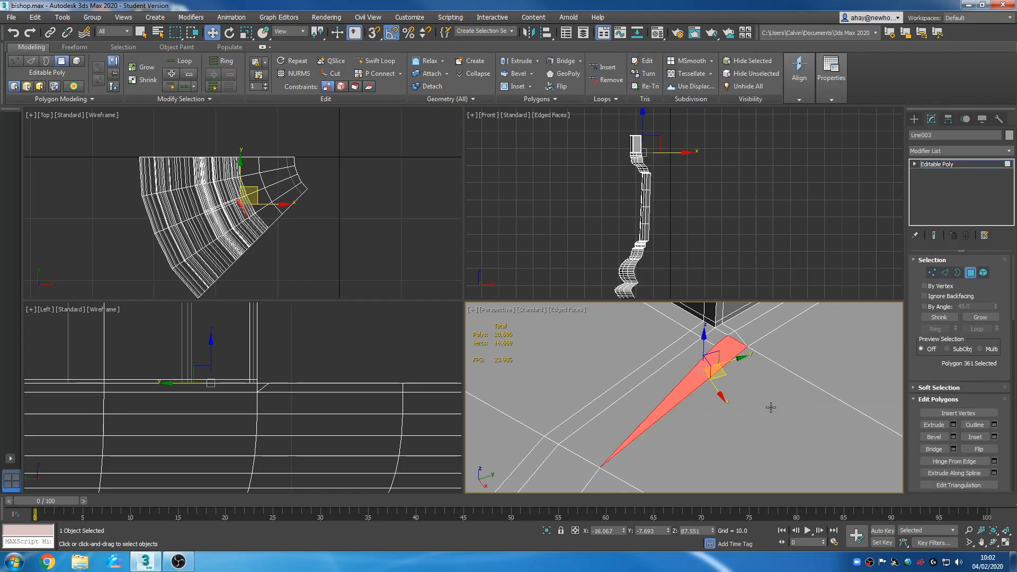
middle_drag(770, 409, 761, 424)
scroll(759, 425, down, 4)
click(665, 392)
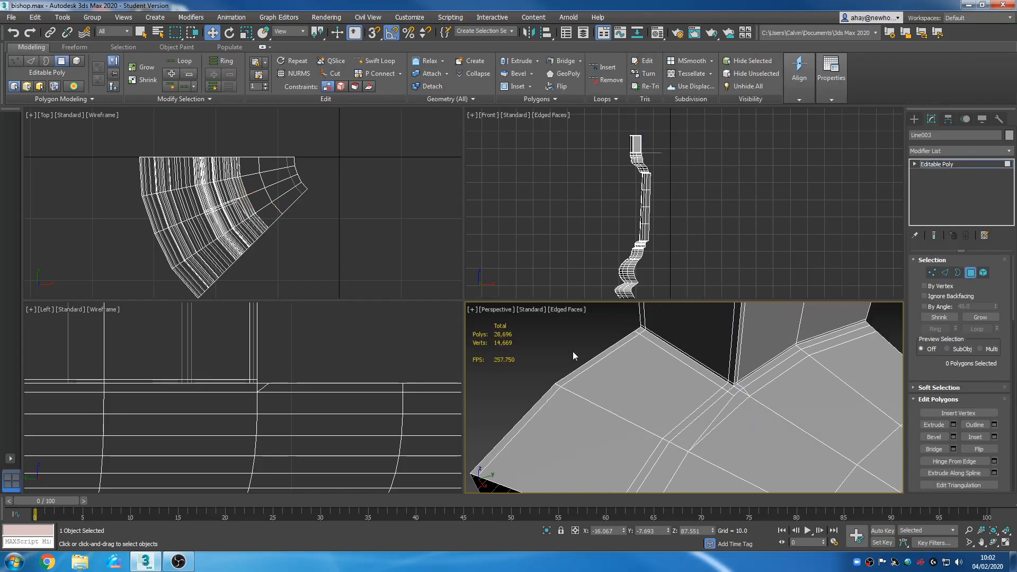
scroll(704, 398, up, 5)
scroll(724, 386, up, 2)
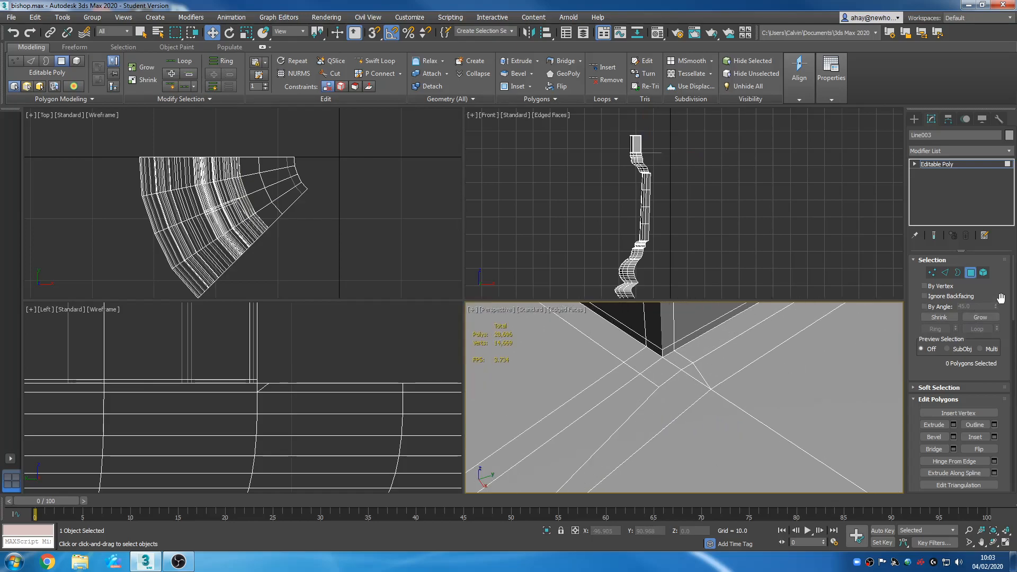
Enable NURMS subdivision at object level, hide the edged faces, and inspect the smoothed surface around the block's base
click(956, 165)
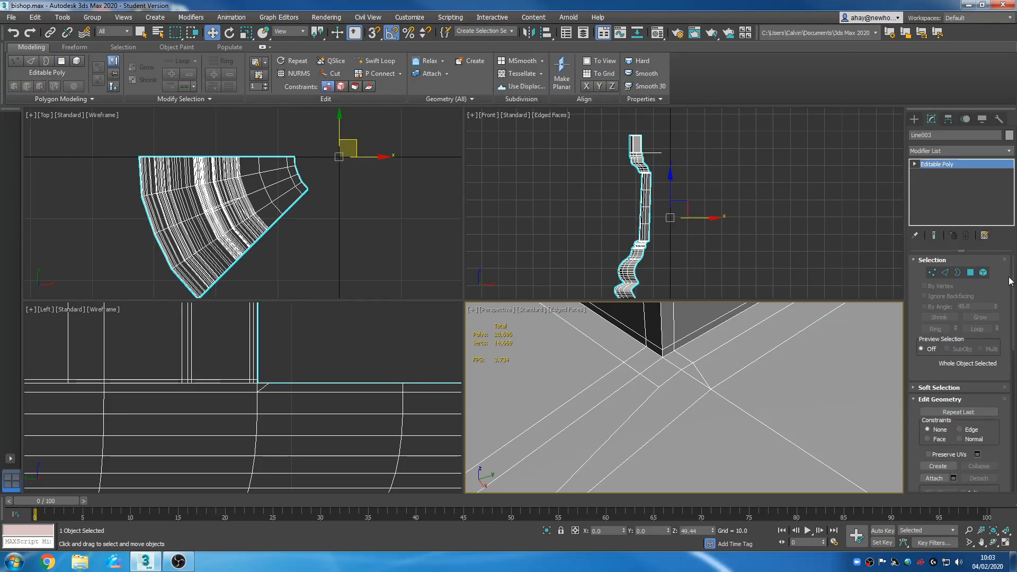
scroll(981, 329, down, 10)
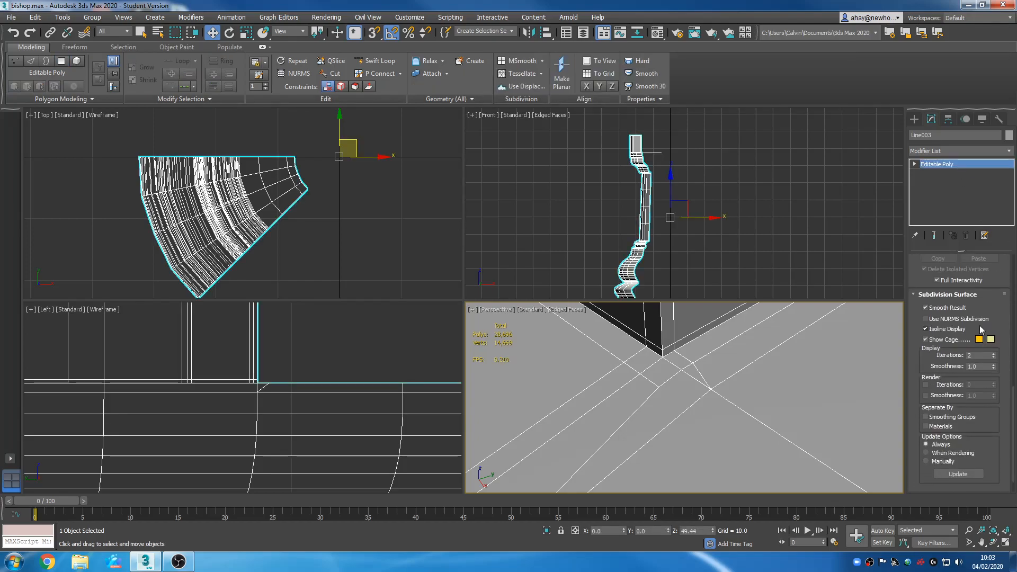
click(925, 319)
mouse_move(730, 392)
middle_down()
mouse_move(765, 414)
mouse_move(808, 390)
mouse_move(792, 415)
mouse_move(763, 429)
mouse_move(840, 446)
mouse_move(781, 393)
middle_up()
scroll(766, 414, down, 3)
key(F4)
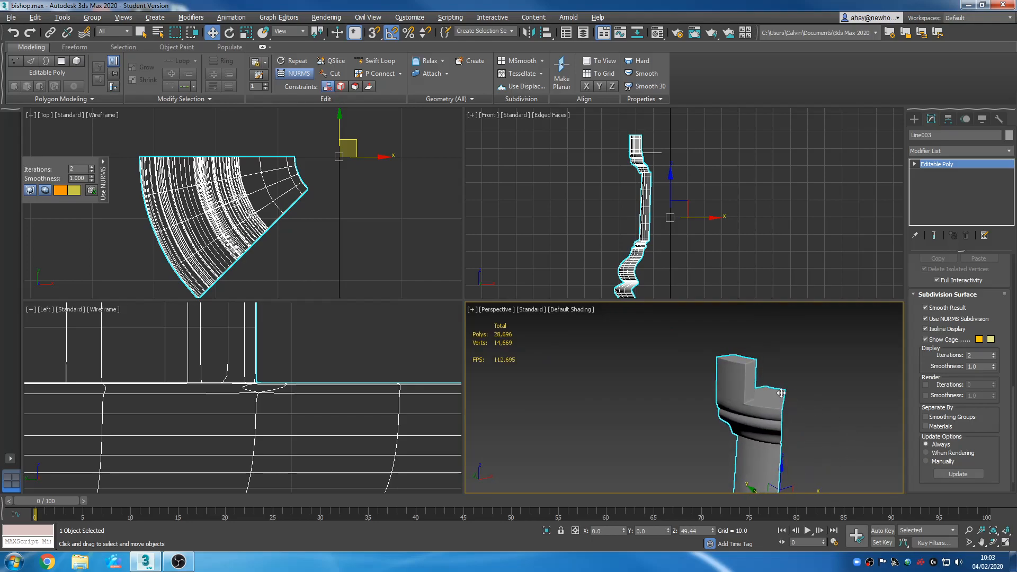
scroll(780, 392, up, 4)
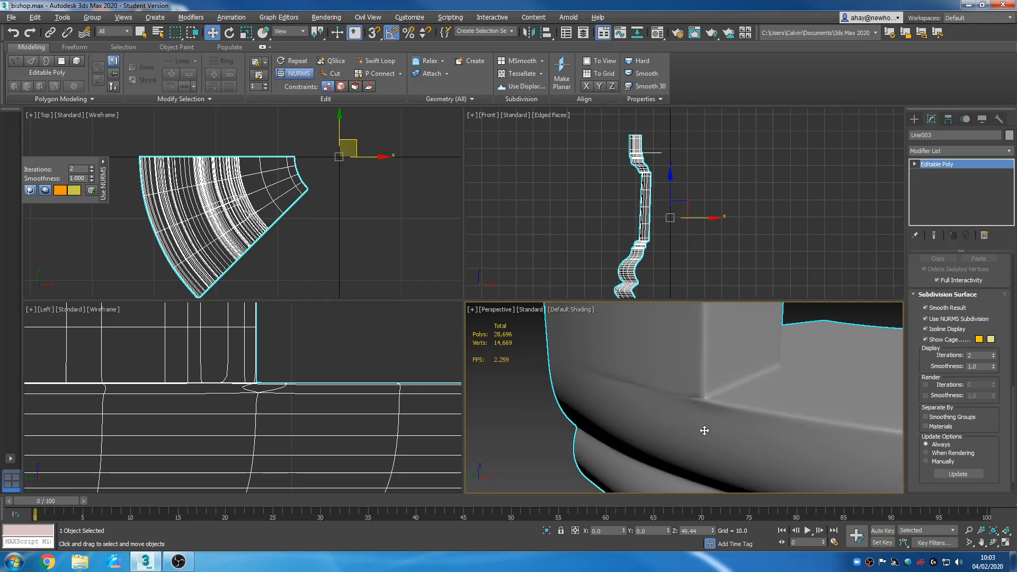
middle_drag(717, 432, 761, 427)
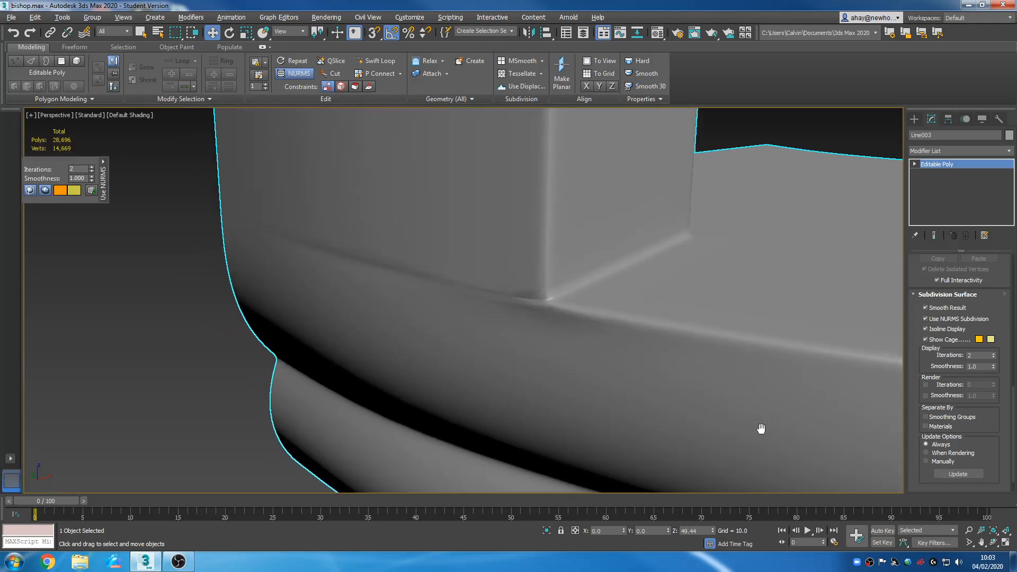
alt+middle_drag(622, 406, 725, 395)
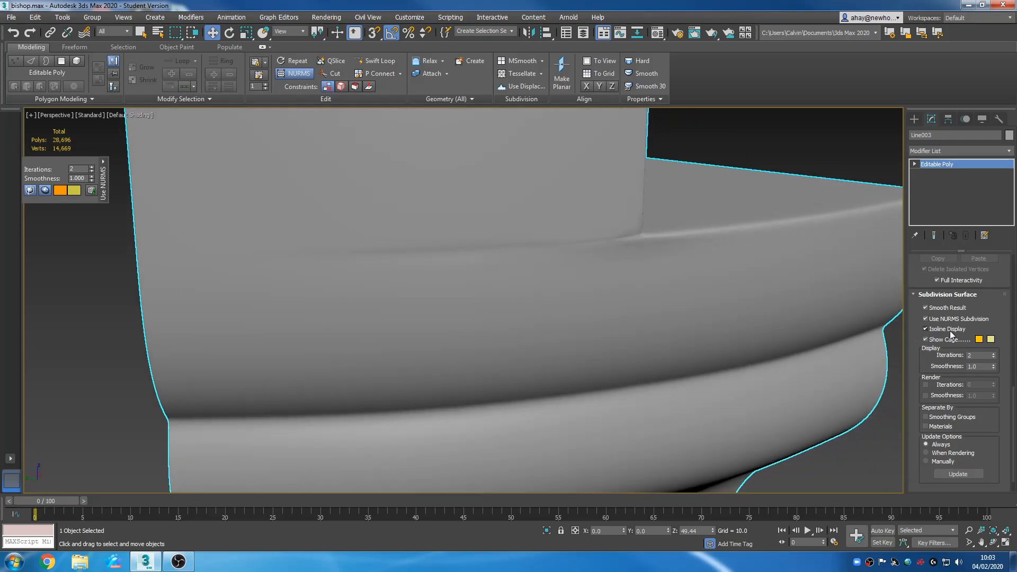
Turn off NURMS subdivision, show the edged faces, and examine the edges on the rim below the block's corner
click(925, 319)
scroll(697, 368, down, 5)
key(F4)
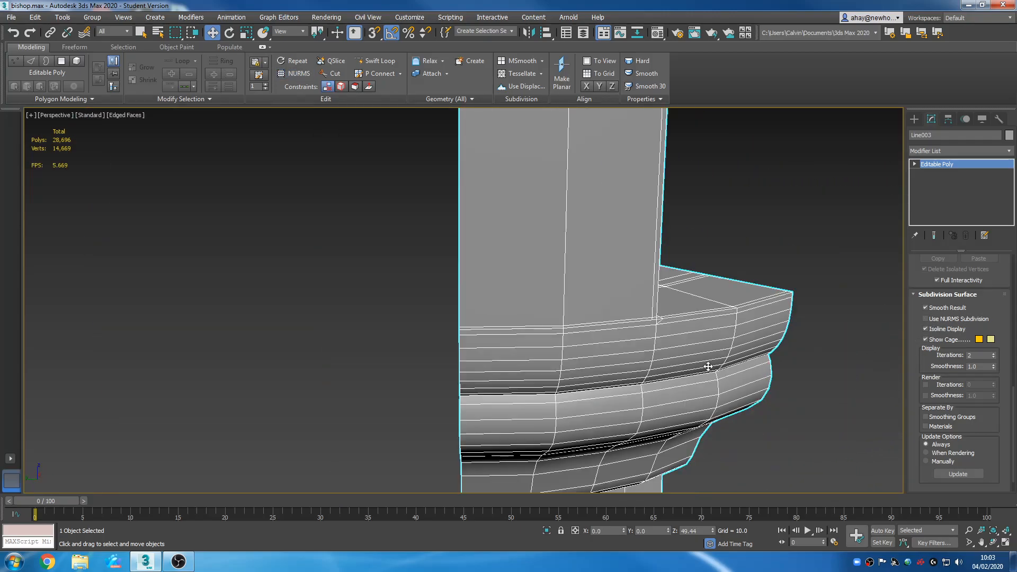
scroll(701, 366, up, 5)
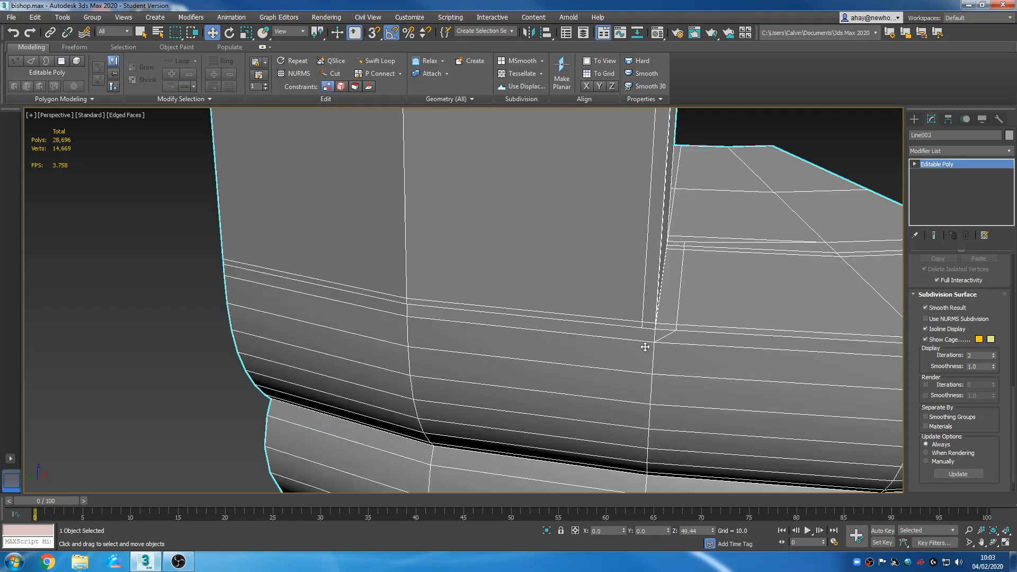
scroll(645, 352, up, 2)
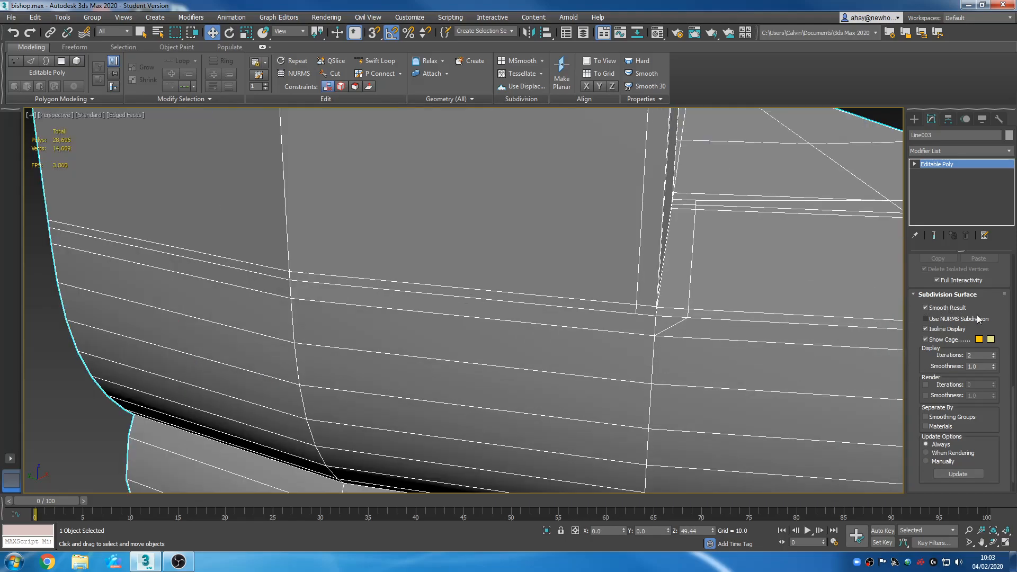
In Vertex mode, cut an edge from the vertex beside the block's outer corner to the rim vertex below that corner
drag(1012, 393, 1013, 252)
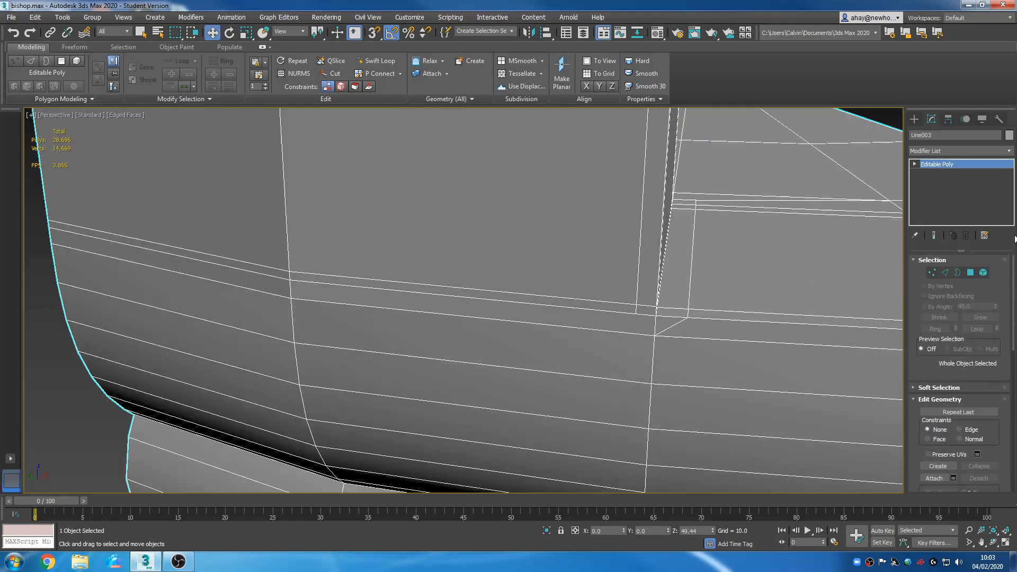
click(930, 275)
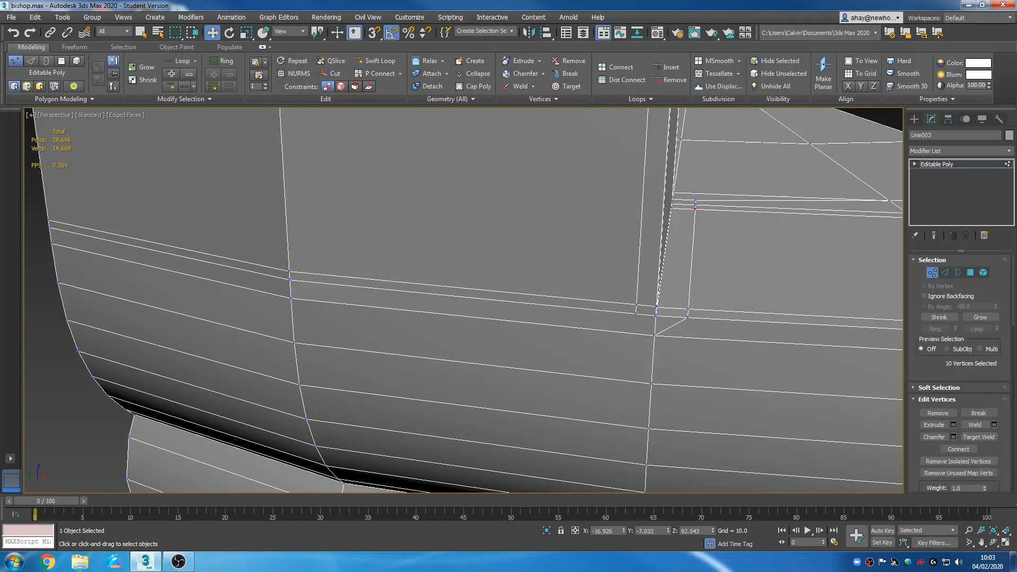
scroll(1005, 369, down, 5)
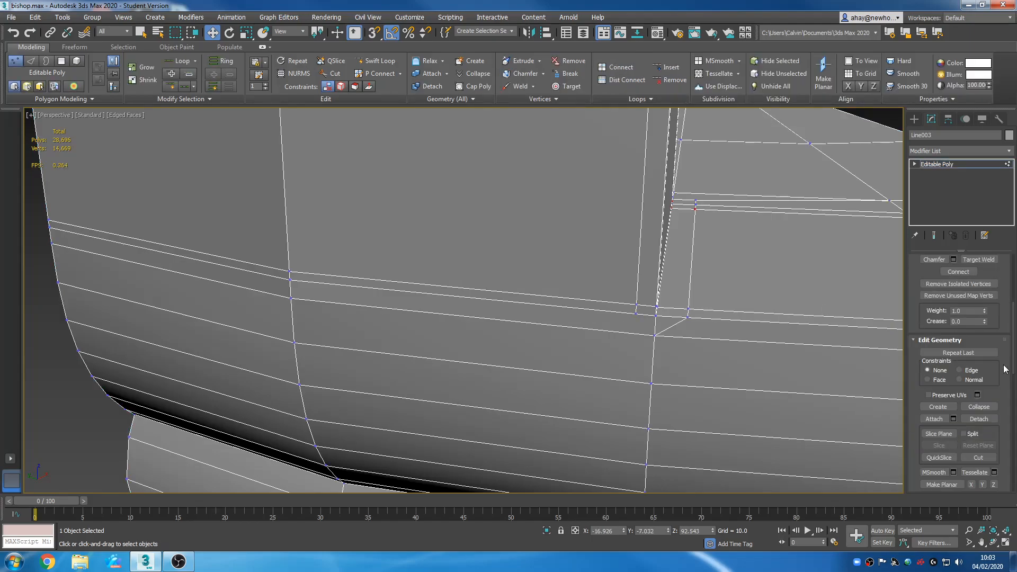
click(975, 454)
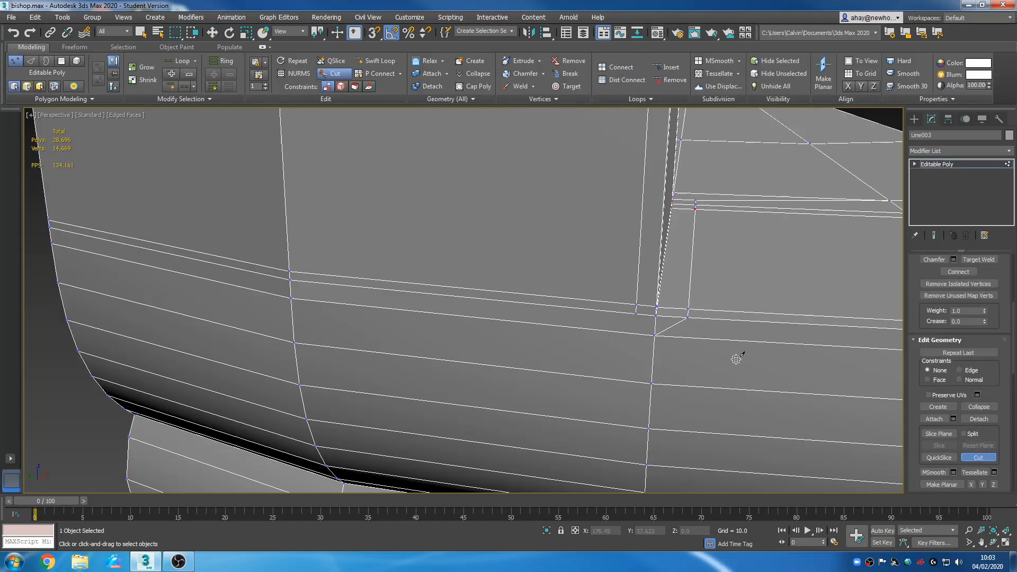
click(635, 314)
click(654, 335)
right_click(655, 335)
alt+middle_drag(788, 384, 741, 370)
scroll(645, 383, up, 3)
key(w)
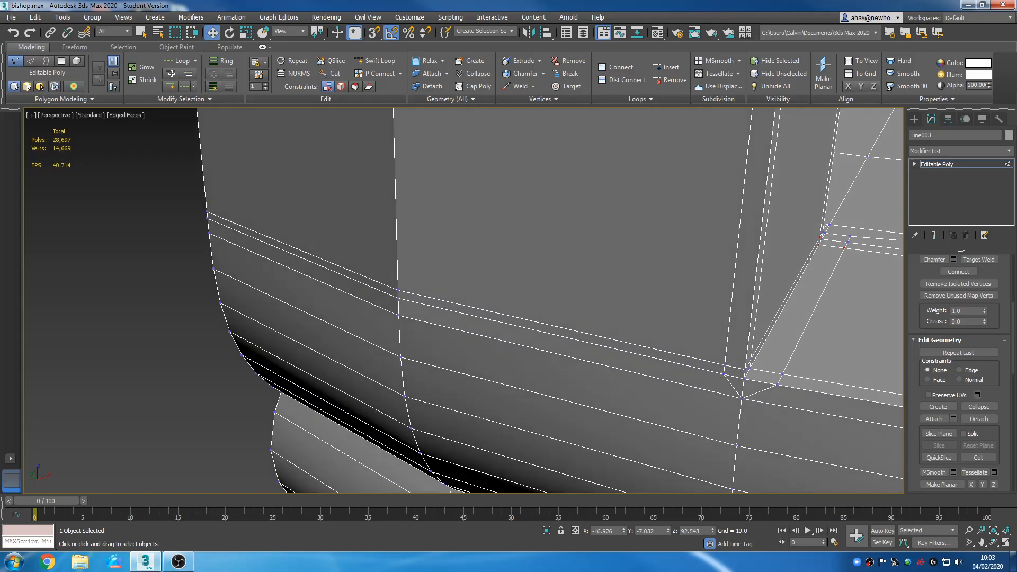
Enable NURMS subdivision and hide the edged faces to check the smoothing at the newly cut outer corner
click(963, 165)
scroll(1011, 374, down, 5)
scroll(995, 372, down, 2)
click(960, 359)
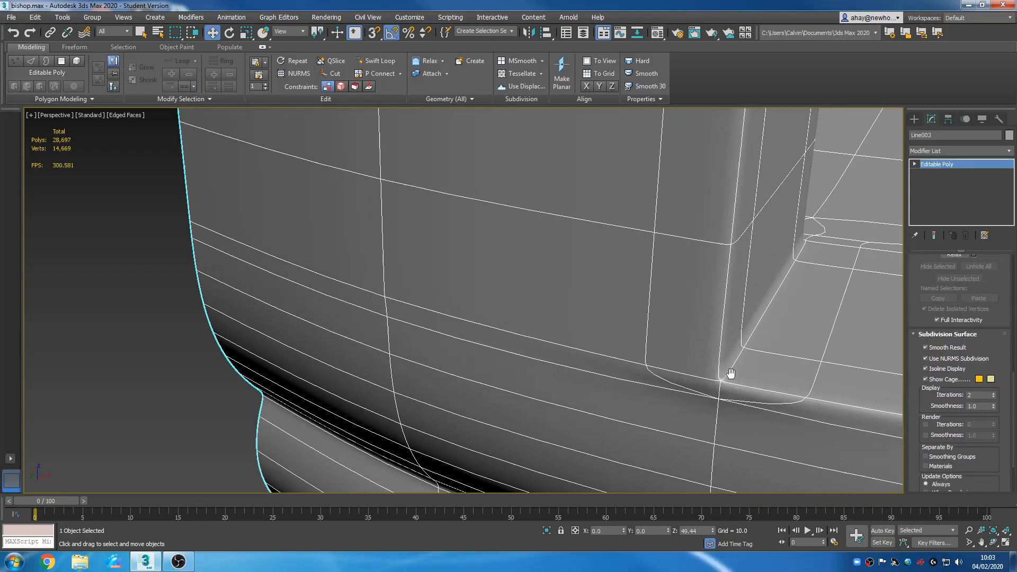
scroll(740, 389, down, 3)
scroll(743, 402, up, 2)
key(F4)
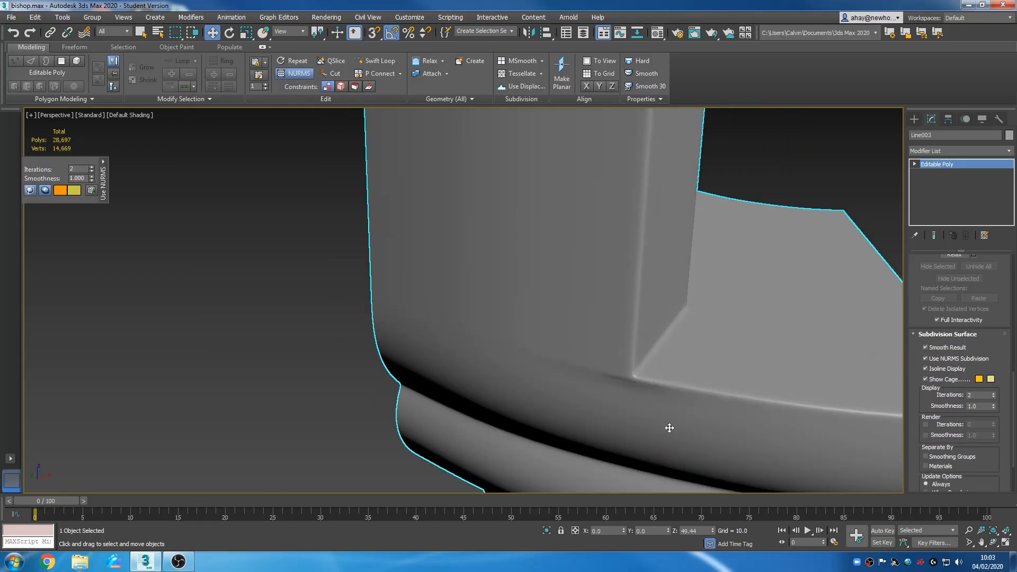
middle_drag(668, 428, 715, 337)
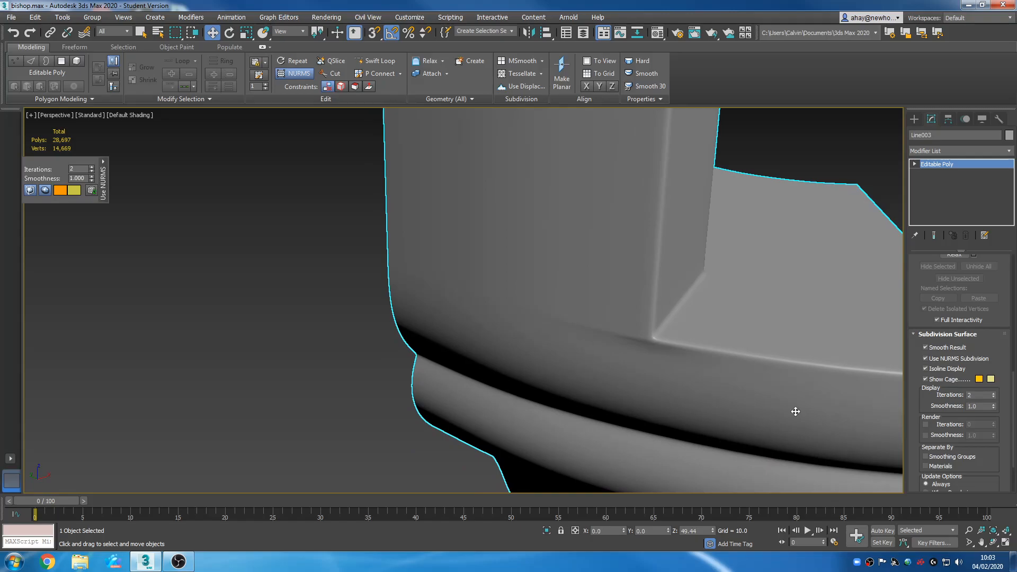
Turn NURMS subdivision off, display the edged faces, and review the mesh around the block and collar
click(984, 358)
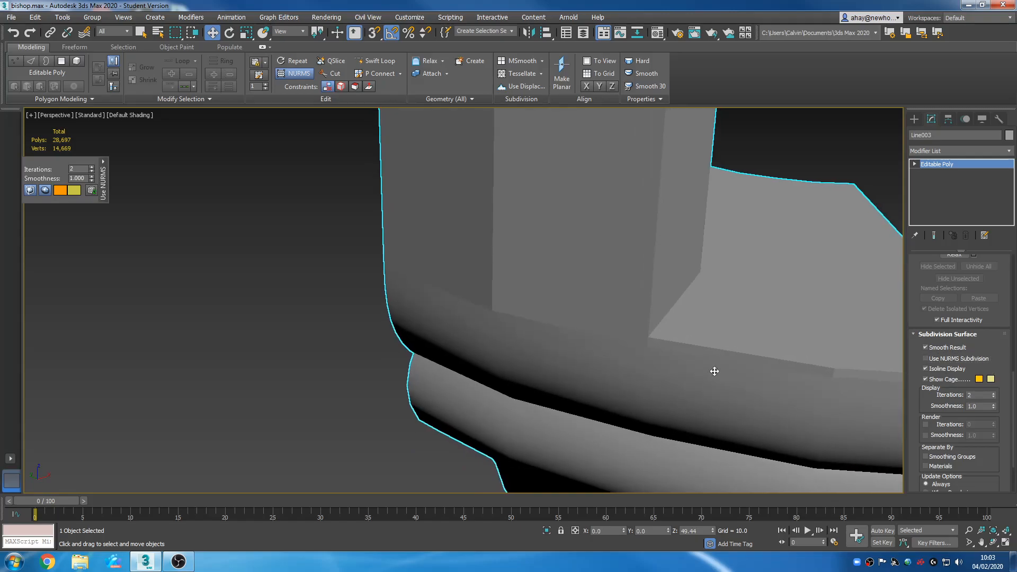
key(F4)
scroll(648, 350, up, 2)
scroll(649, 347, up, 3)
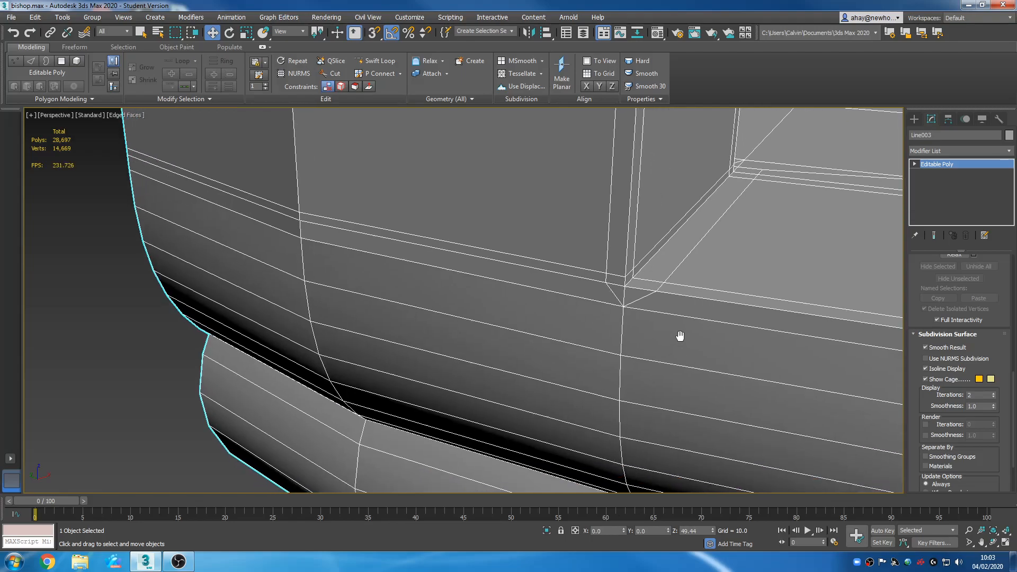
scroll(683, 329, down, 4)
scroll(689, 352, down, 3)
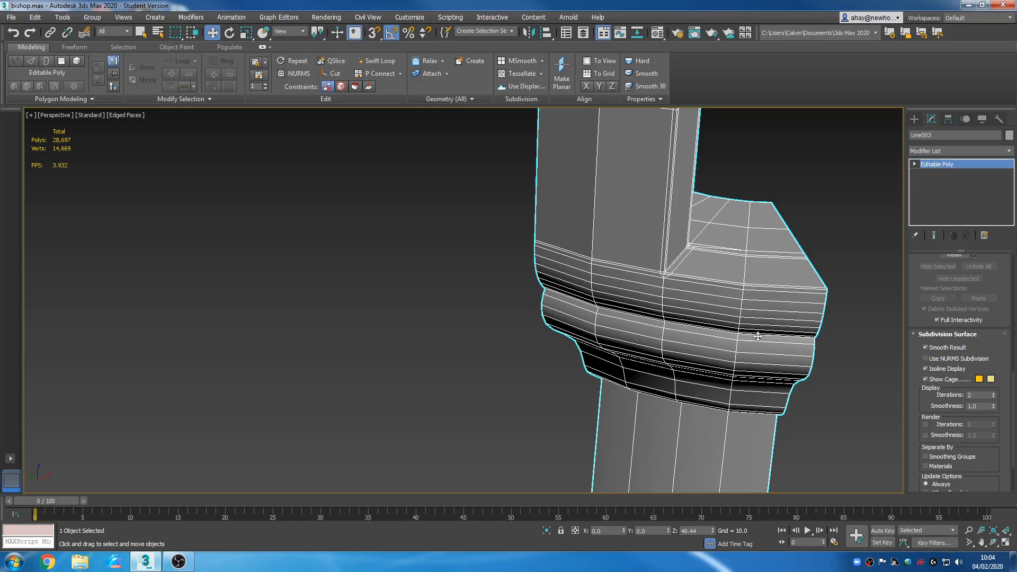
In Edge mode, remove the two short diagonal edges that meet at the rim vertex below the block's outer corner
scroll(754, 326, down, 4)
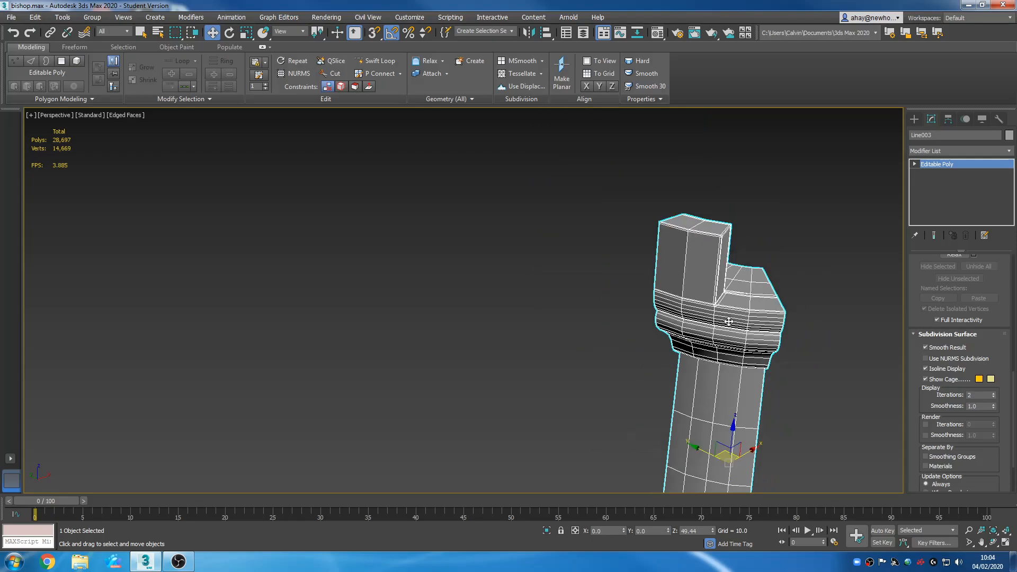
scroll(730, 320, up, 3)
scroll(737, 300, up, 2)
scroll(715, 307, up, 4)
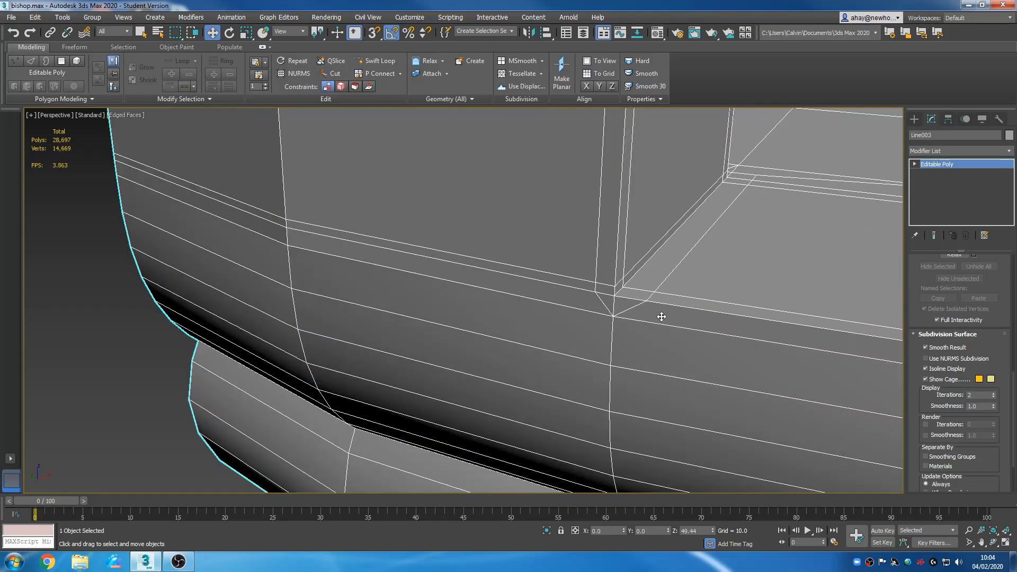
middle_drag(662, 345, 501, 291)
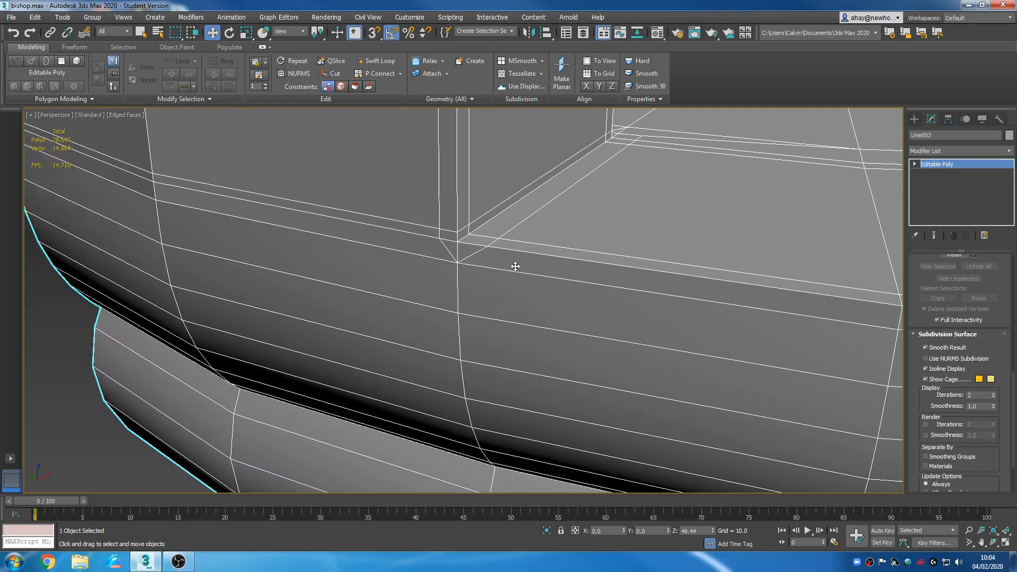
middle_drag(601, 292, 529, 295)
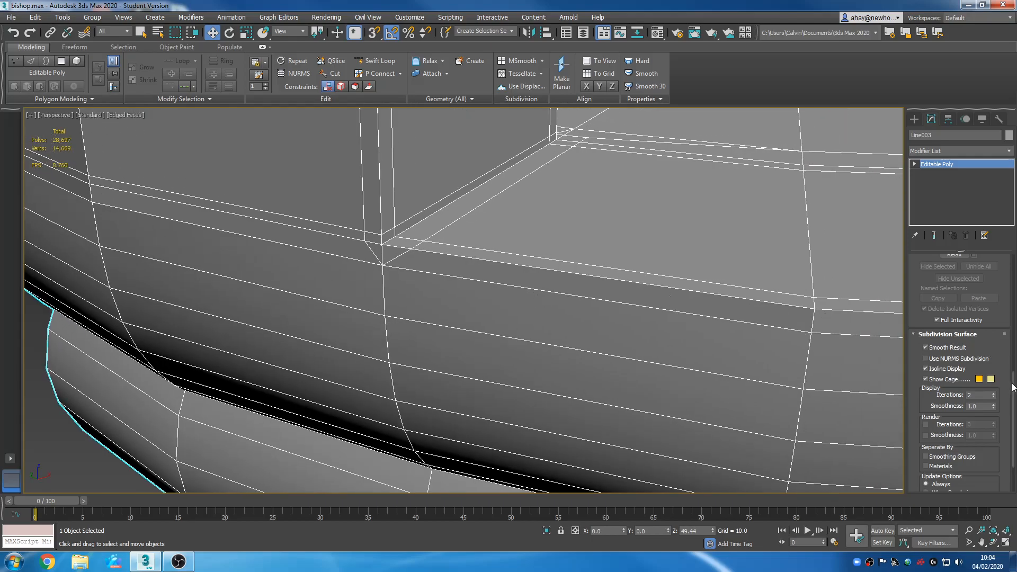
drag(1010, 386, 1010, 270)
click(945, 273)
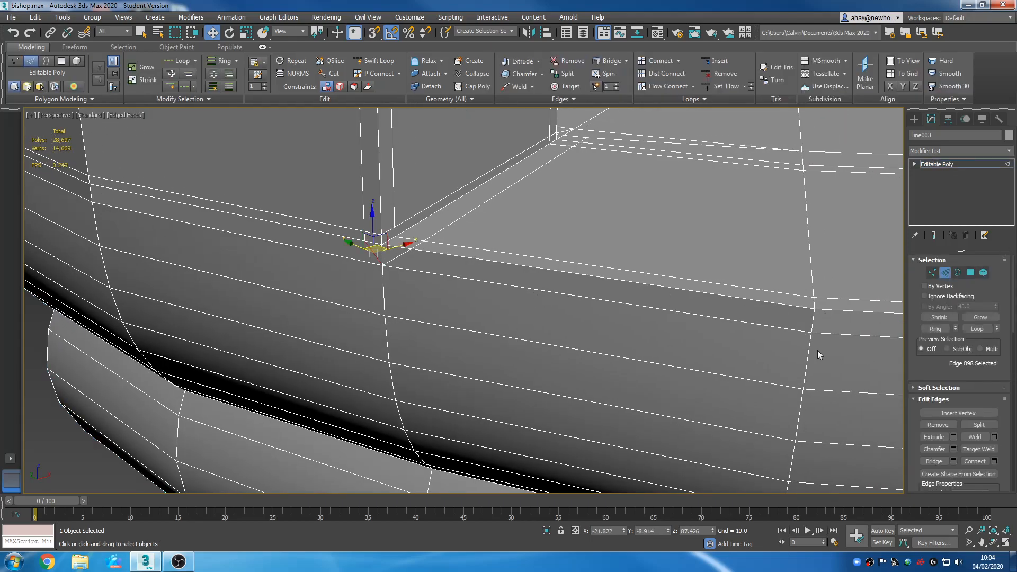
click(814, 331)
scroll(771, 384, down, 4)
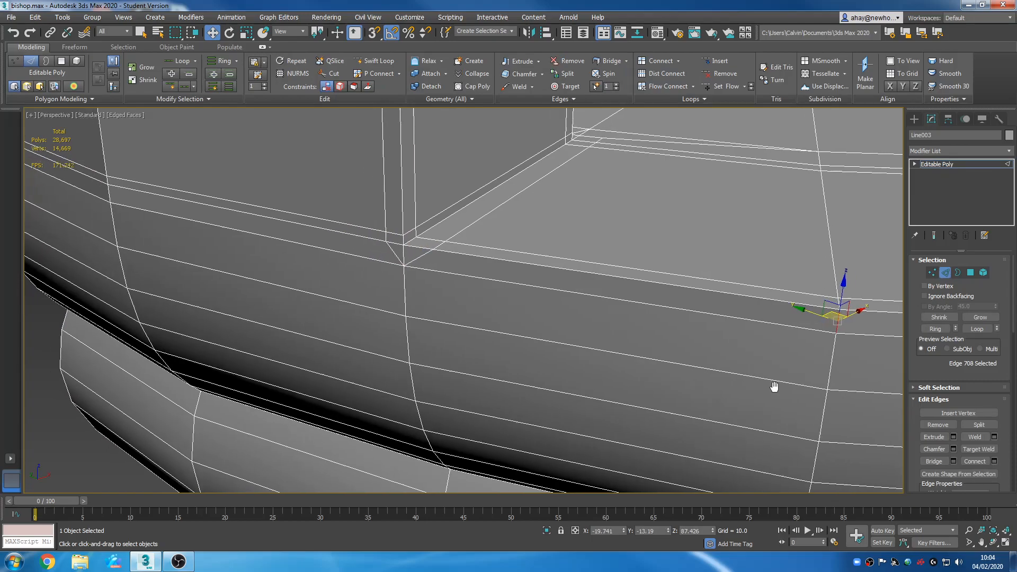
middle_drag(750, 380, 675, 341)
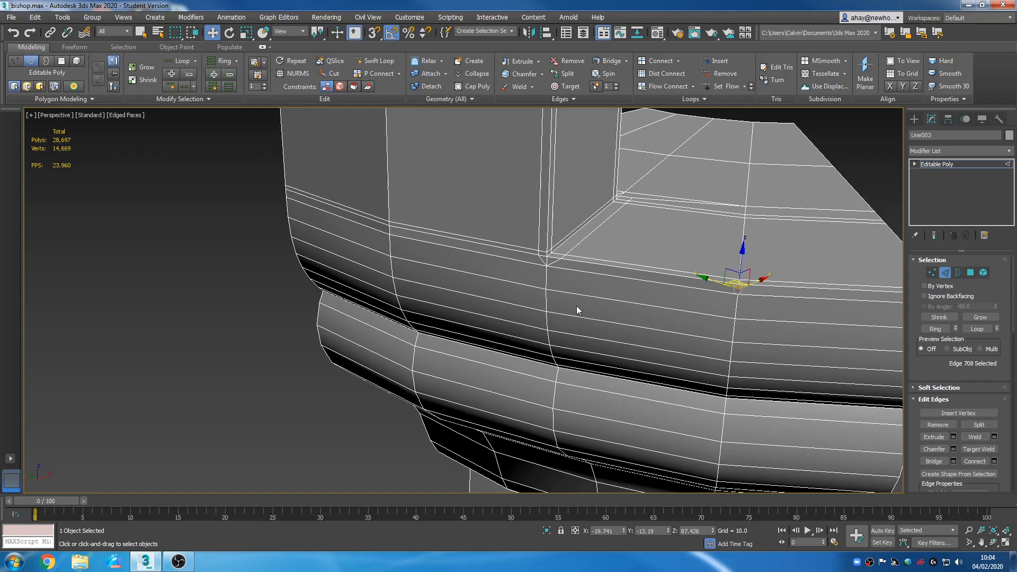
scroll(551, 273, up, 4)
click(551, 248)
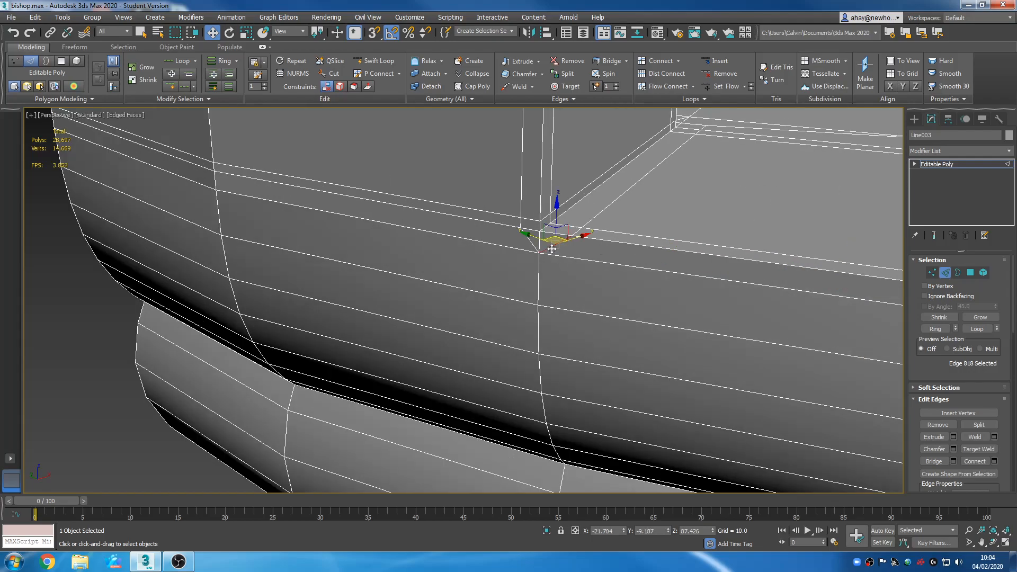
ctrl+click(532, 241)
right_click(532, 244)
click(516, 256)
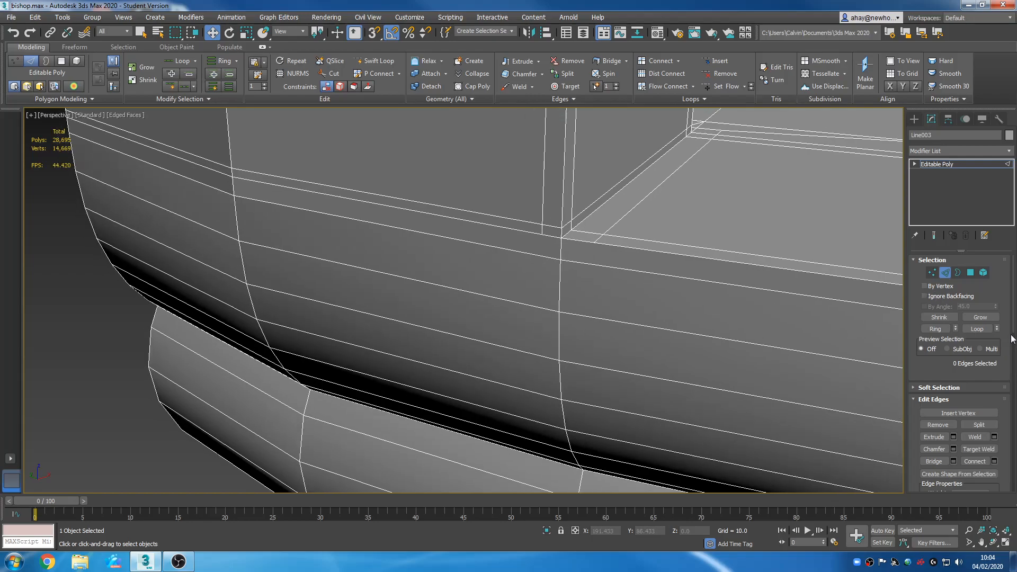
In Vertex mode, cut a U-shaped edge path from one rim vertex beside the block's outer corner, through the vertical edge below, to the other
scroll(1012, 339, down, 3)
scroll(1011, 339, up, 3)
click(932, 272)
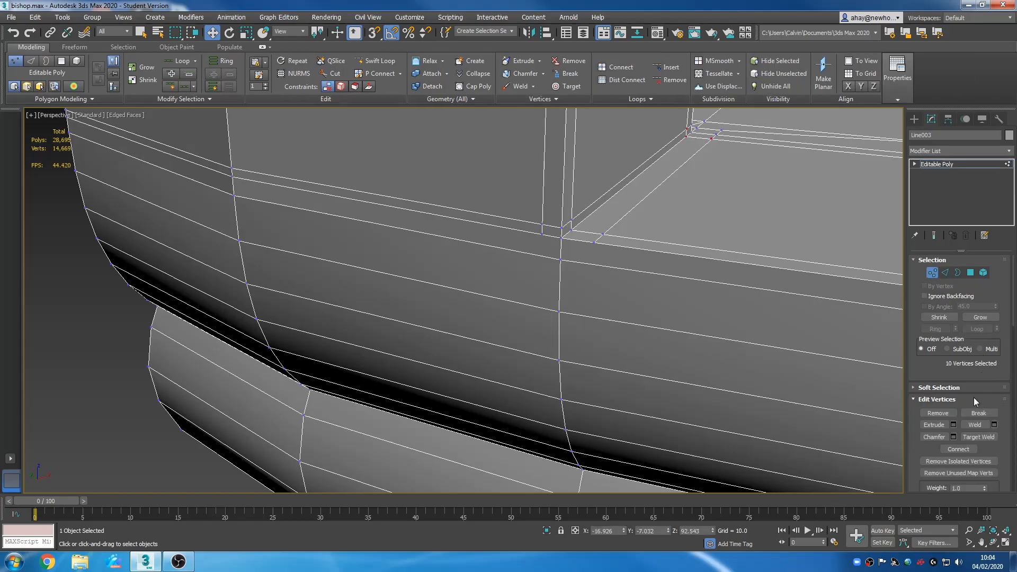
scroll(1008, 428, down, 5)
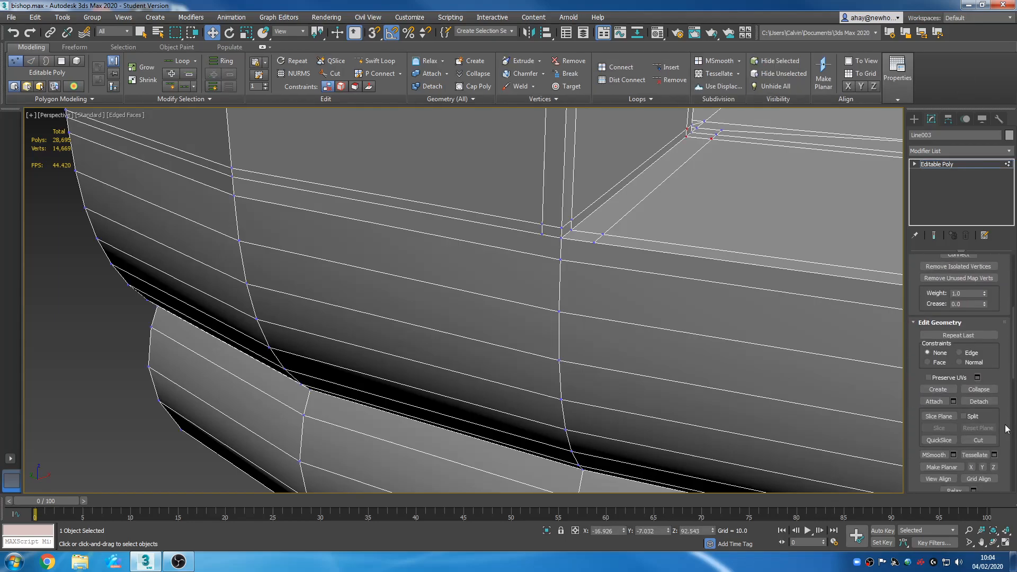
click(977, 440)
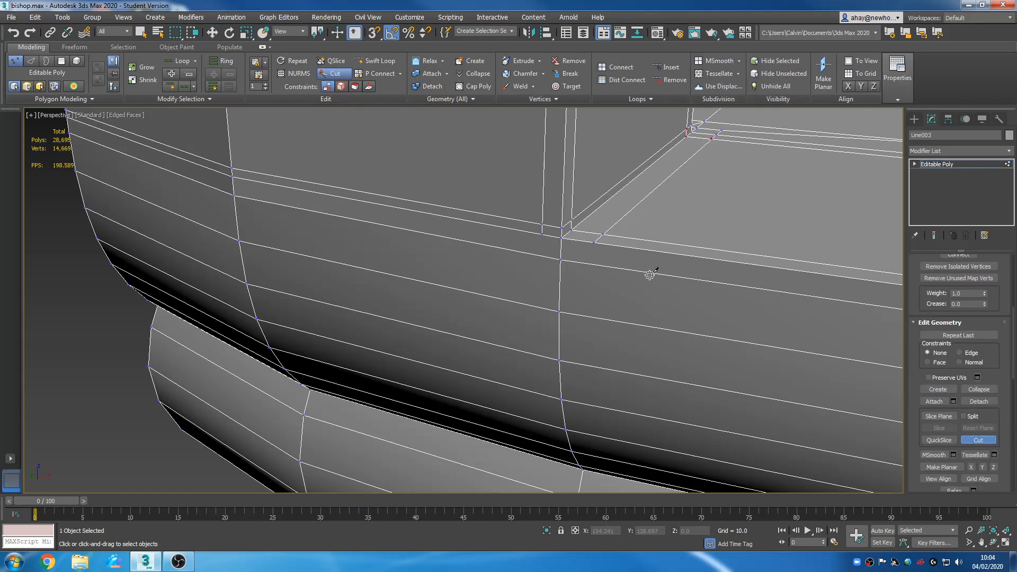
click(593, 244)
click(590, 264)
click(587, 290)
click(558, 310)
click(536, 280)
click(538, 257)
click(543, 234)
right_click(543, 235)
Cut an edge from each lower bend of the U-shaped path to the neighbouring vertical edge line's vertex on either side
middle_drag(611, 312, 553, 324)
scroll(602, 313, down, 2)
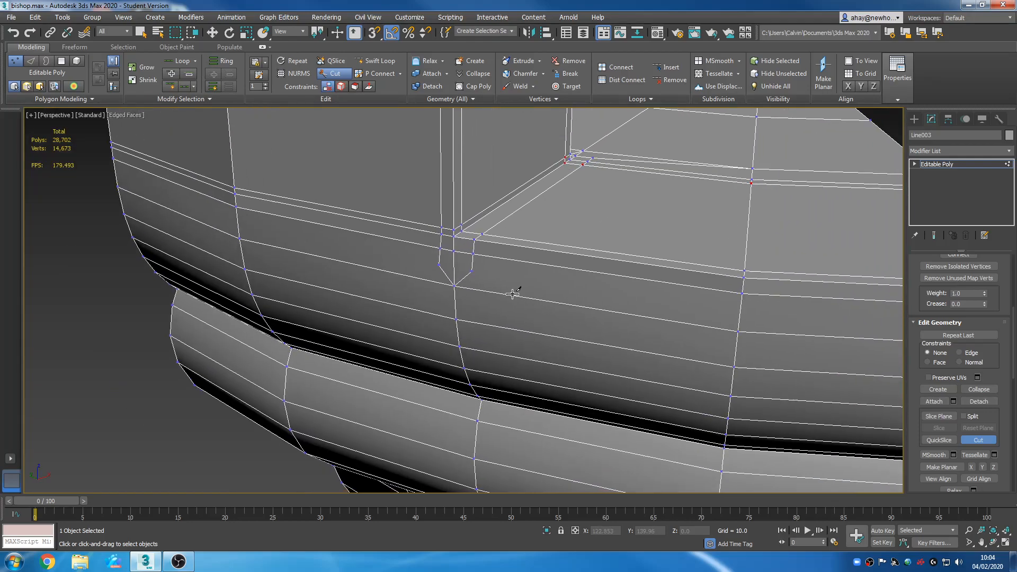
click(471, 272)
click(737, 330)
right_click(737, 328)
middle_drag(531, 294, 656, 324)
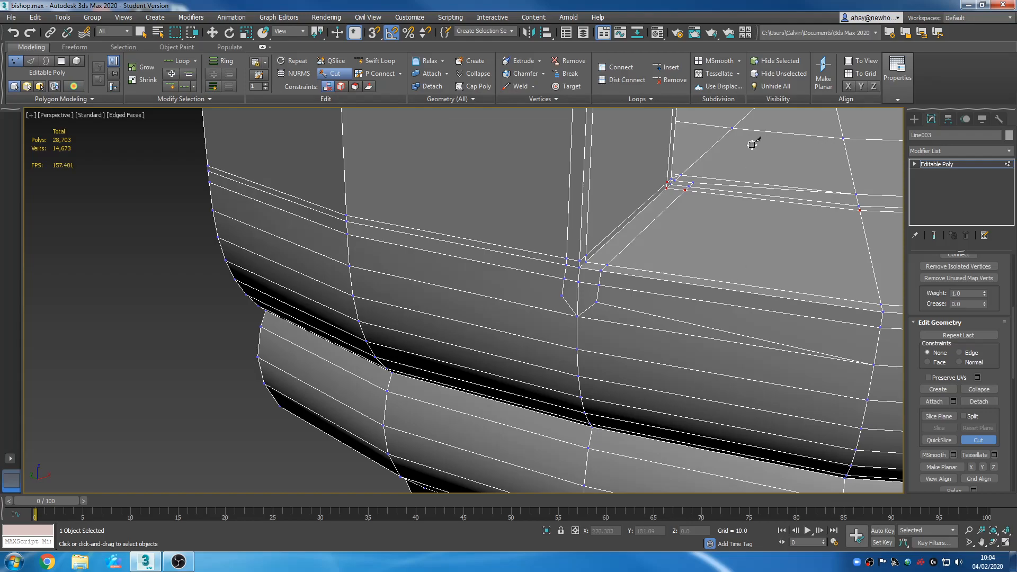
click(562, 295)
click(349, 265)
right_click(349, 265)
key(w)
Leave Vertex mode, enable NURMS subdivision, and hide the edged faces on the bishop
click(954, 163)
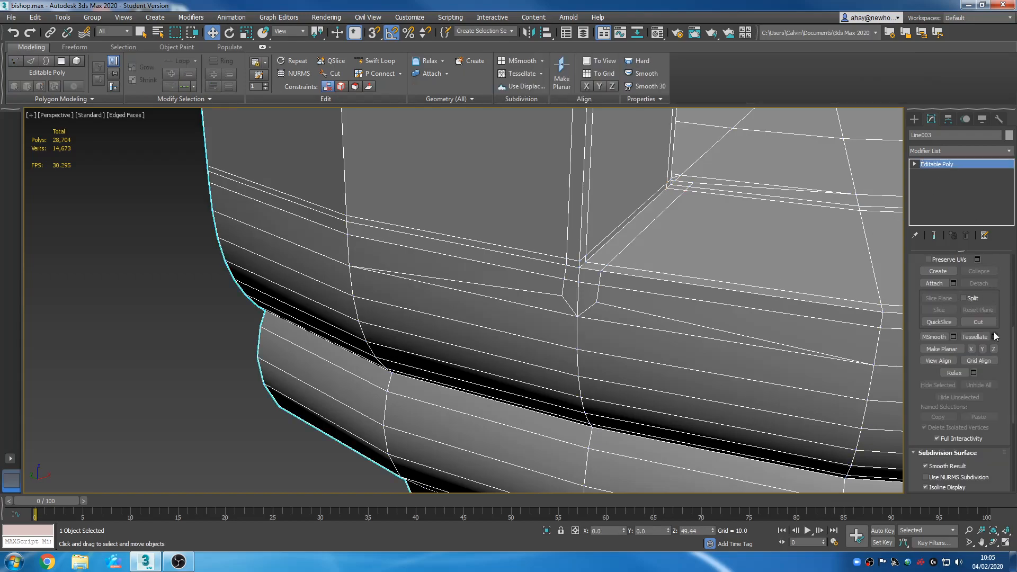
scroll(1012, 413, down, 2)
scroll(1012, 413, down, 1)
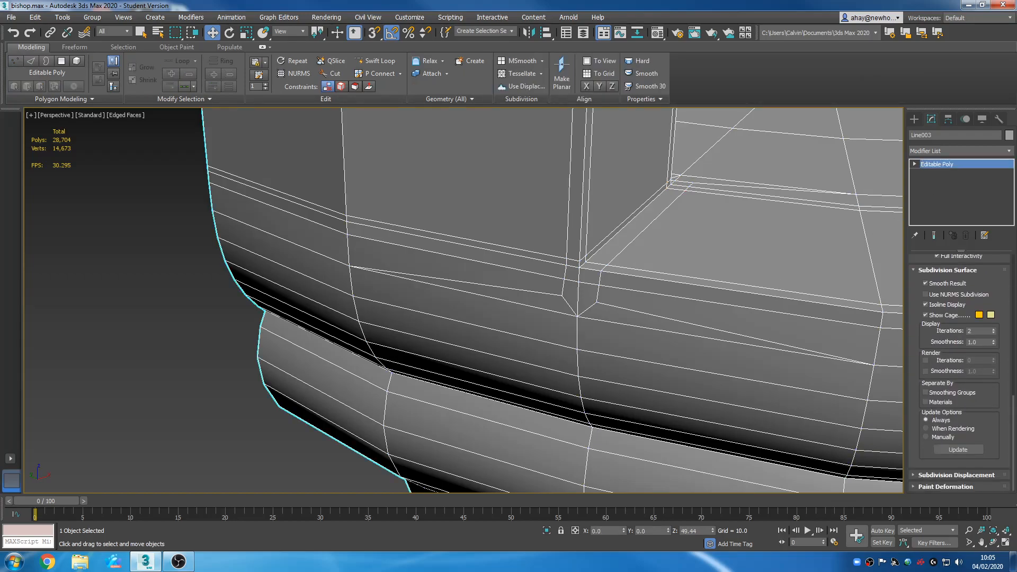
click(925, 294)
middle_drag(748, 341, 724, 357)
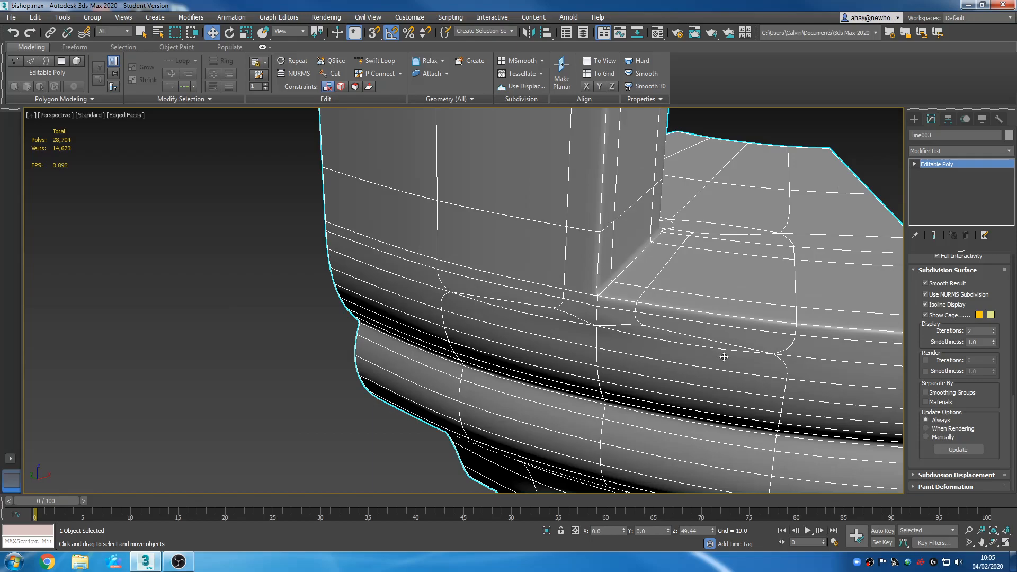
key(F4)
scroll(712, 395, down, 5)
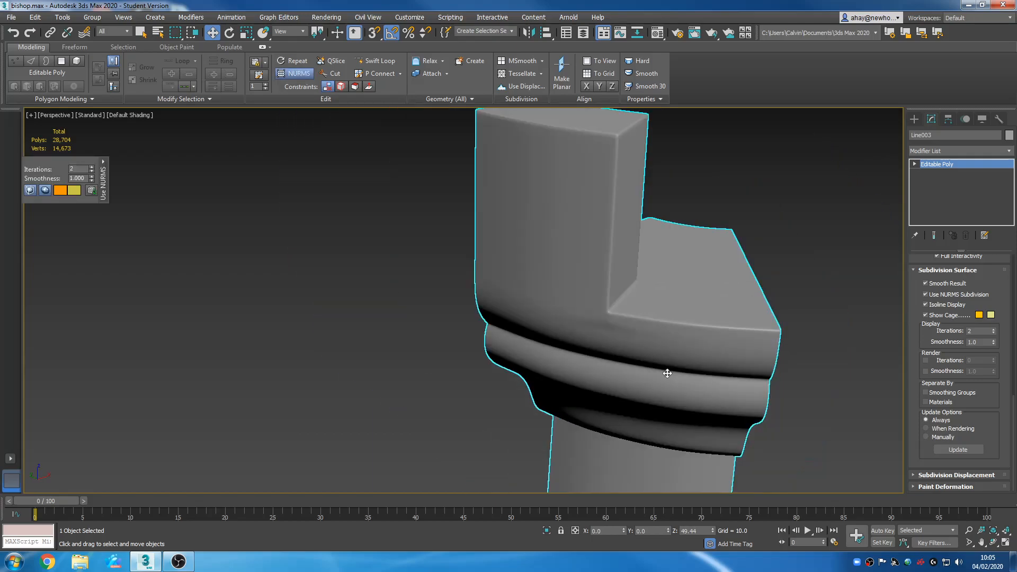
Examine the smoothed surface around the block's outer corner, rim and collar from several distances
alt+middle_drag(655, 400, 620, 366)
scroll(621, 367, down, 3)
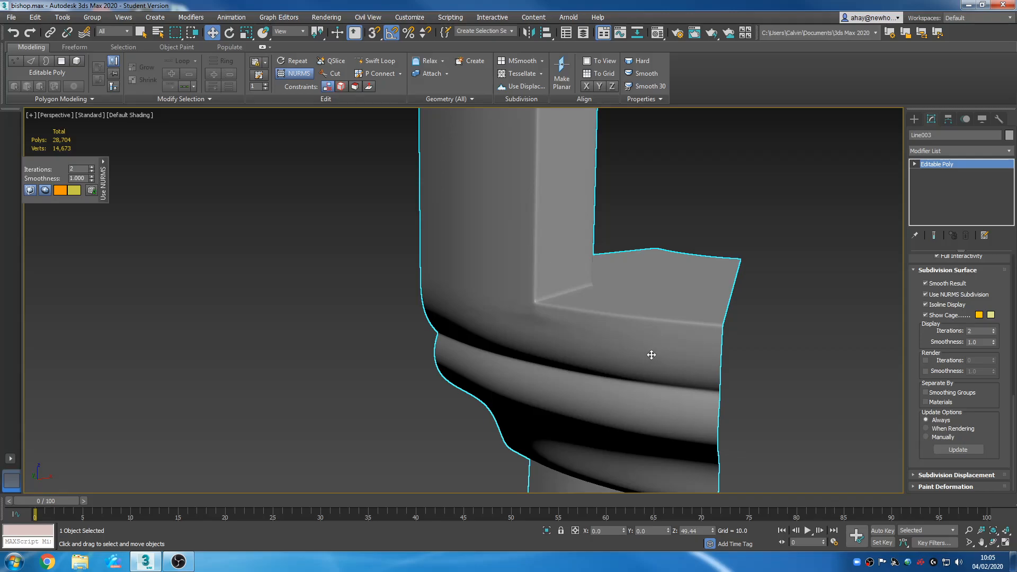
scroll(677, 357, down, 3)
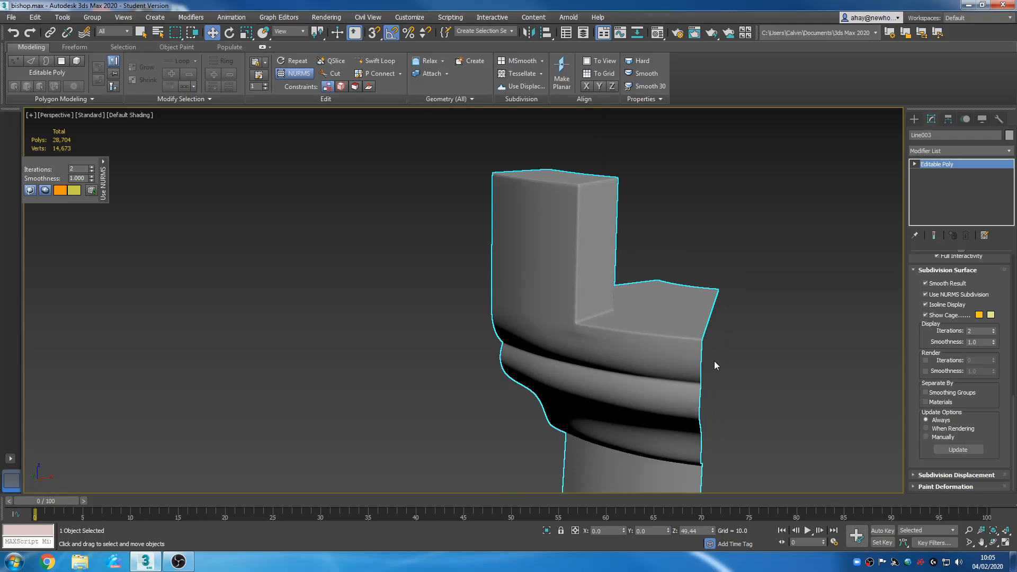
middle_drag(718, 361, 685, 336)
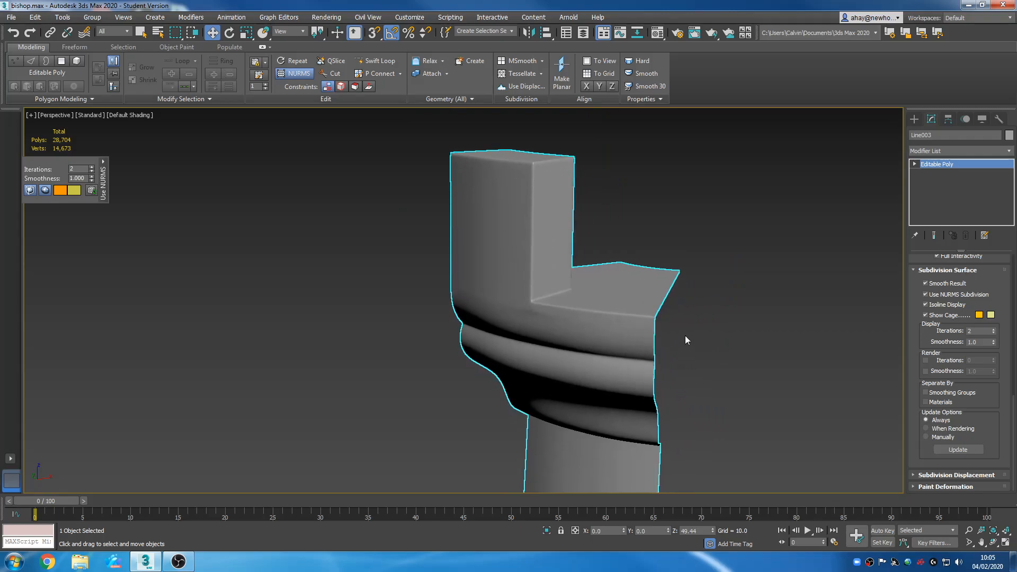
scroll(538, 311, up, 2)
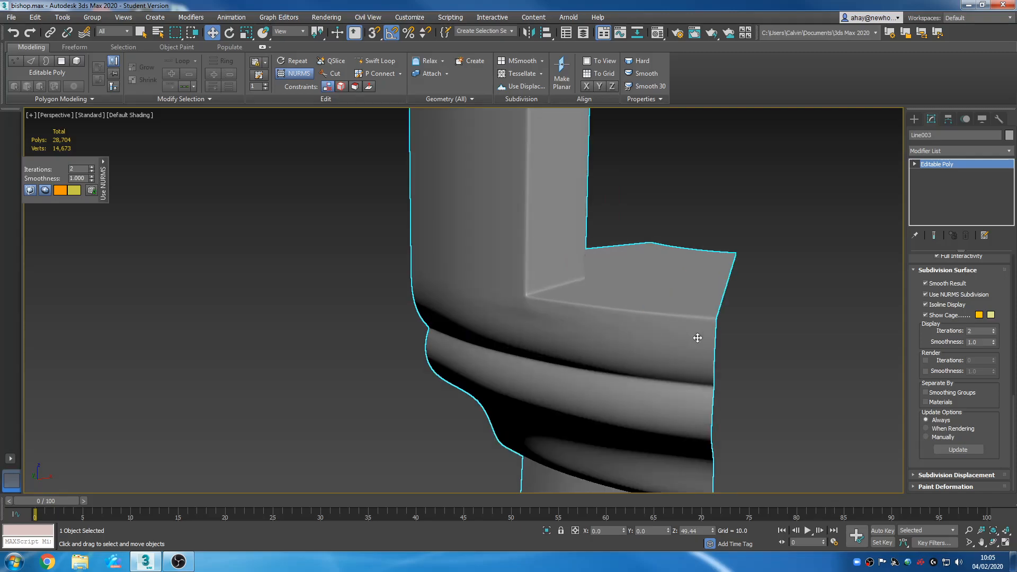
scroll(696, 335, down, 4)
scroll(724, 316, down, 2)
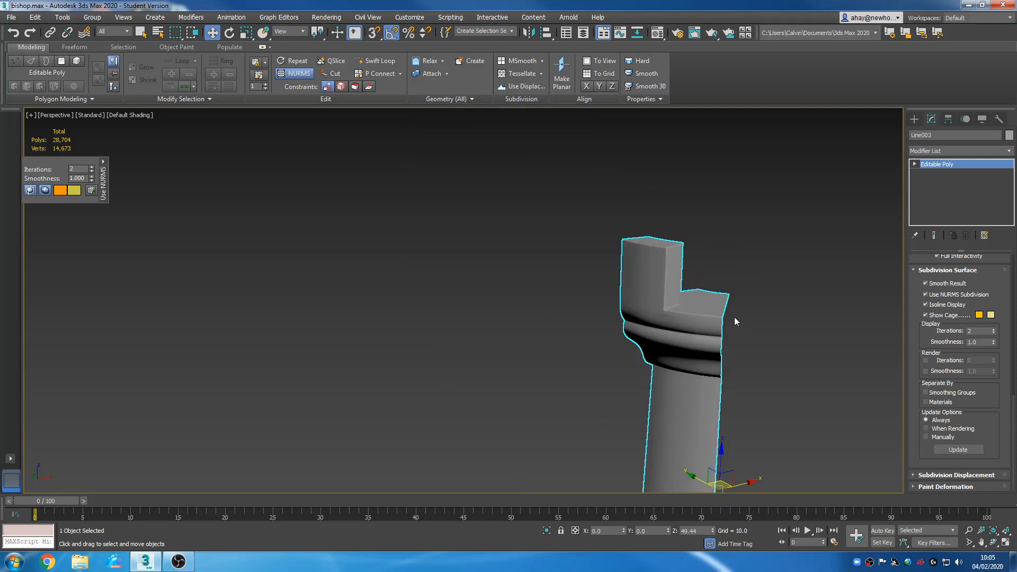
middle_drag(739, 314, 700, 311)
scroll(636, 315, up, 2)
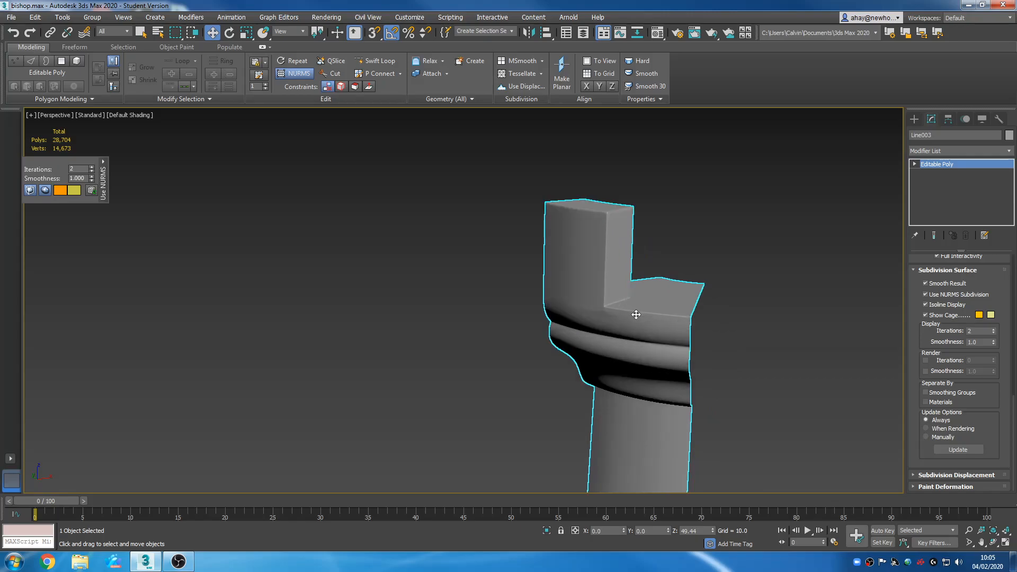
scroll(636, 315, up, 1)
scroll(638, 312, up, 2)
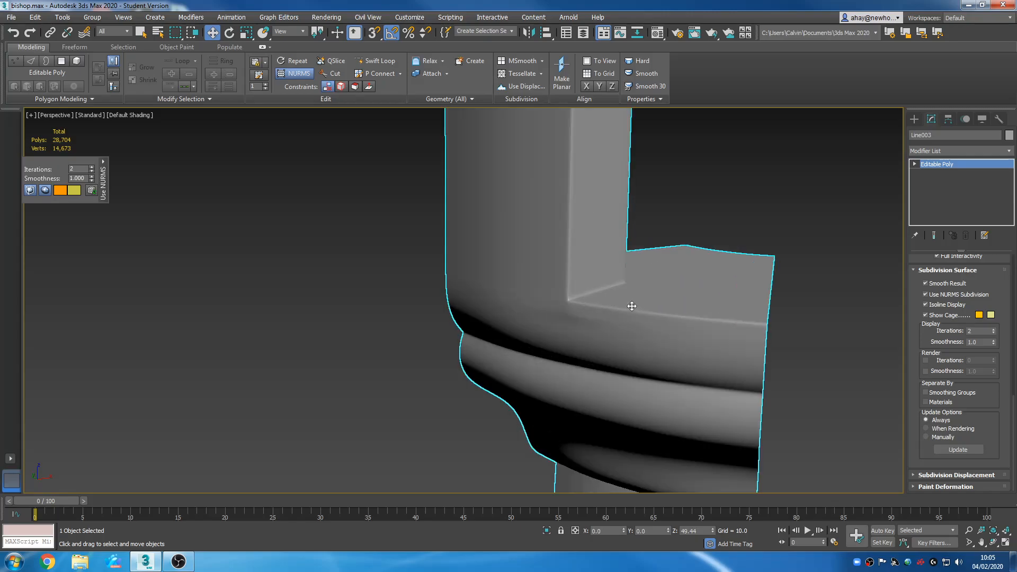
scroll(624, 298, down, 4)
scroll(665, 328, up, 2)
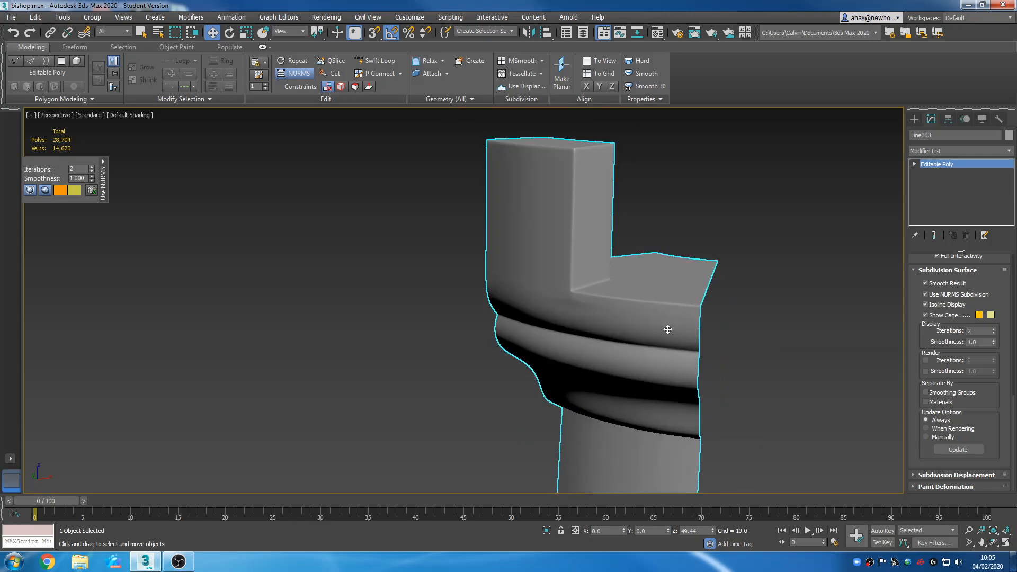